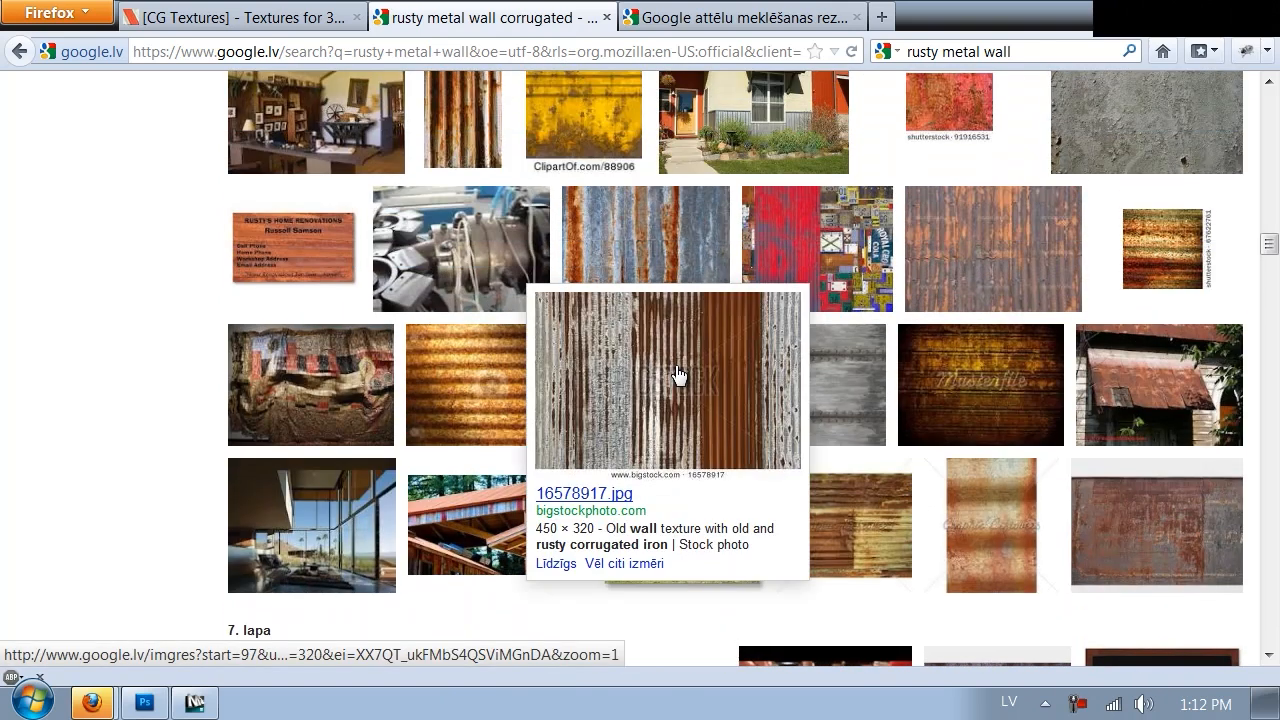
Step: Look through the image results for rusty corrugated metal walls and view the rusty wall photo already opened
scroll(675, 370, up, 5)
scroll(675, 370, up, 10)
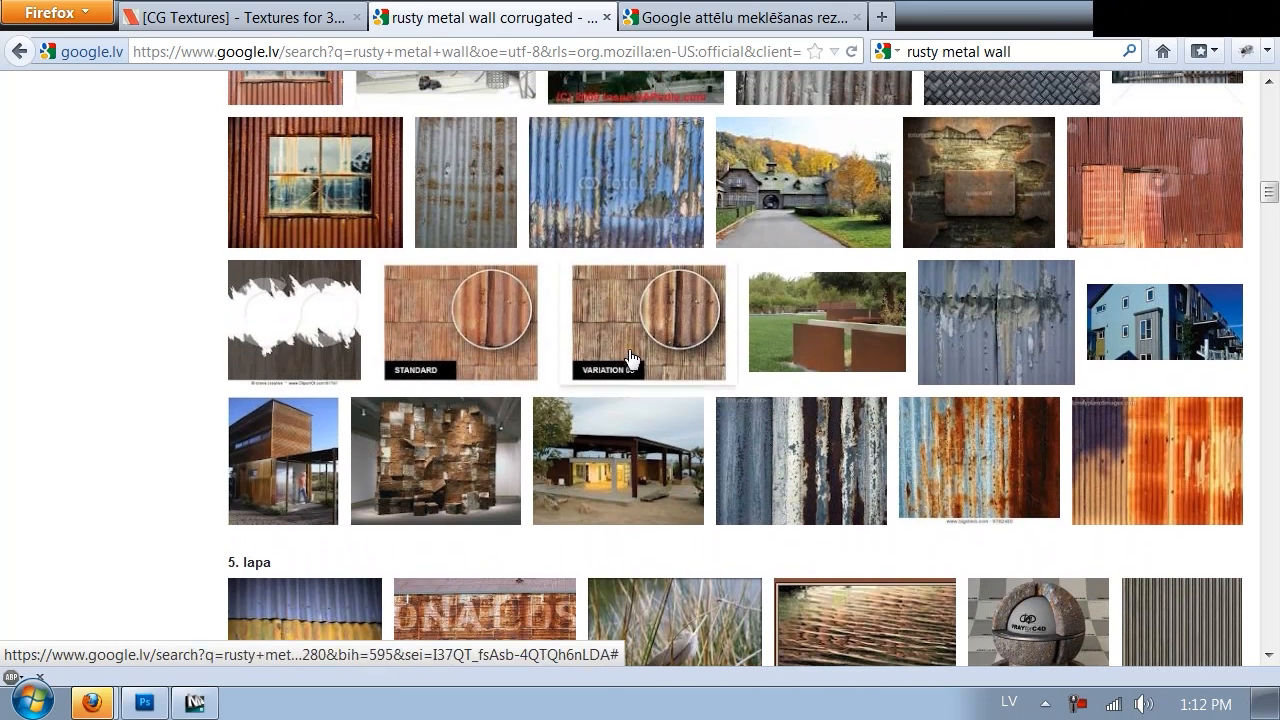
click(624, 14)
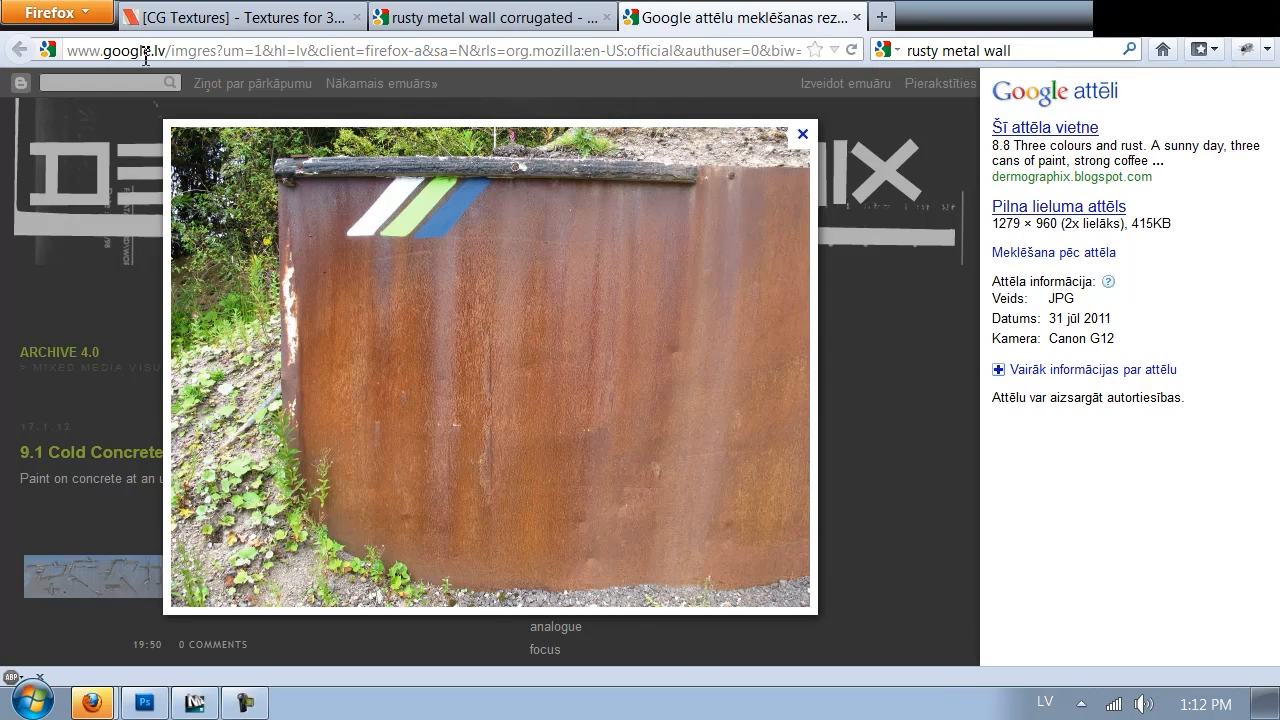
Step: Search the CG Textures site for "rusty" and browse the resulting textures
click(150, 17)
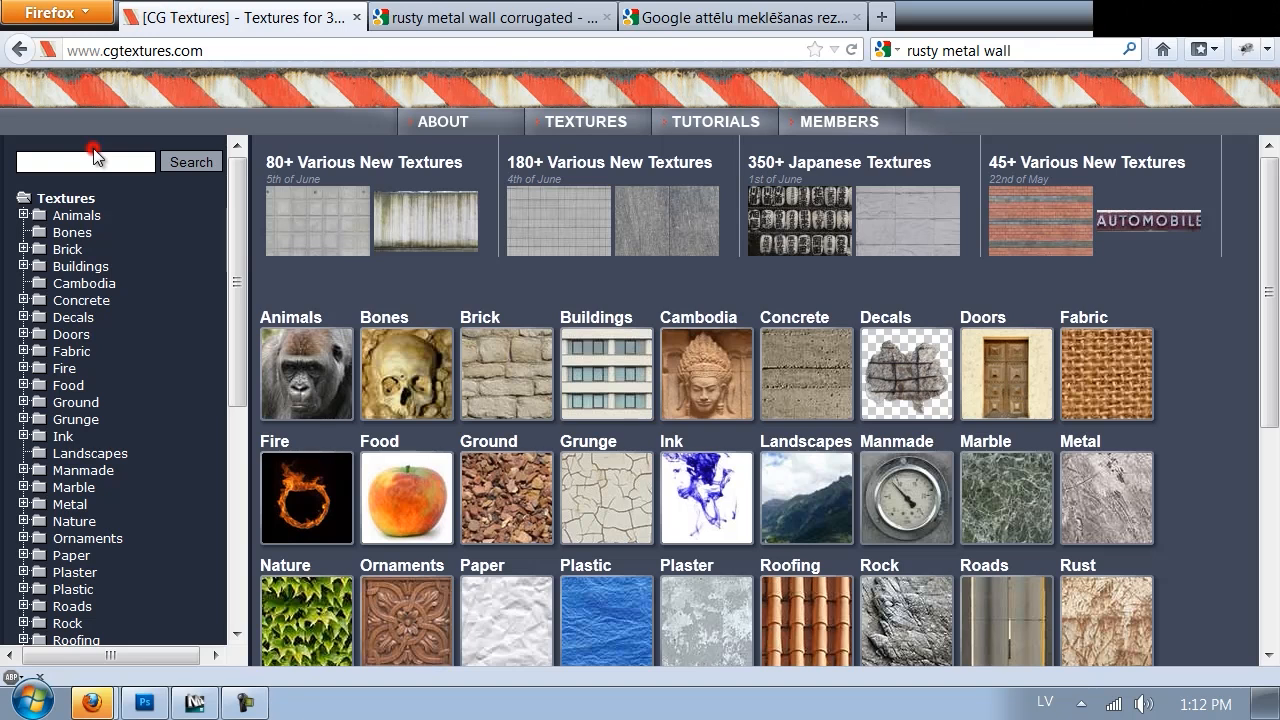
text(rut)
key(BackSpace)
text(s)
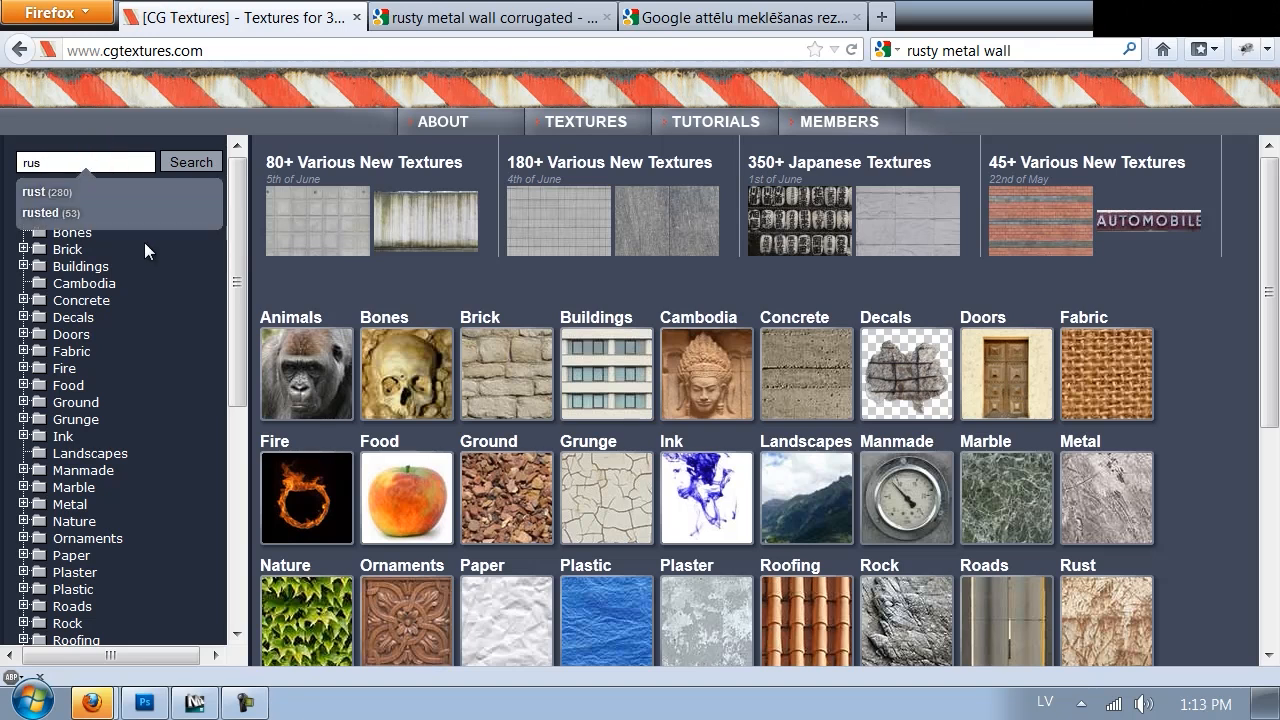
text(ty)
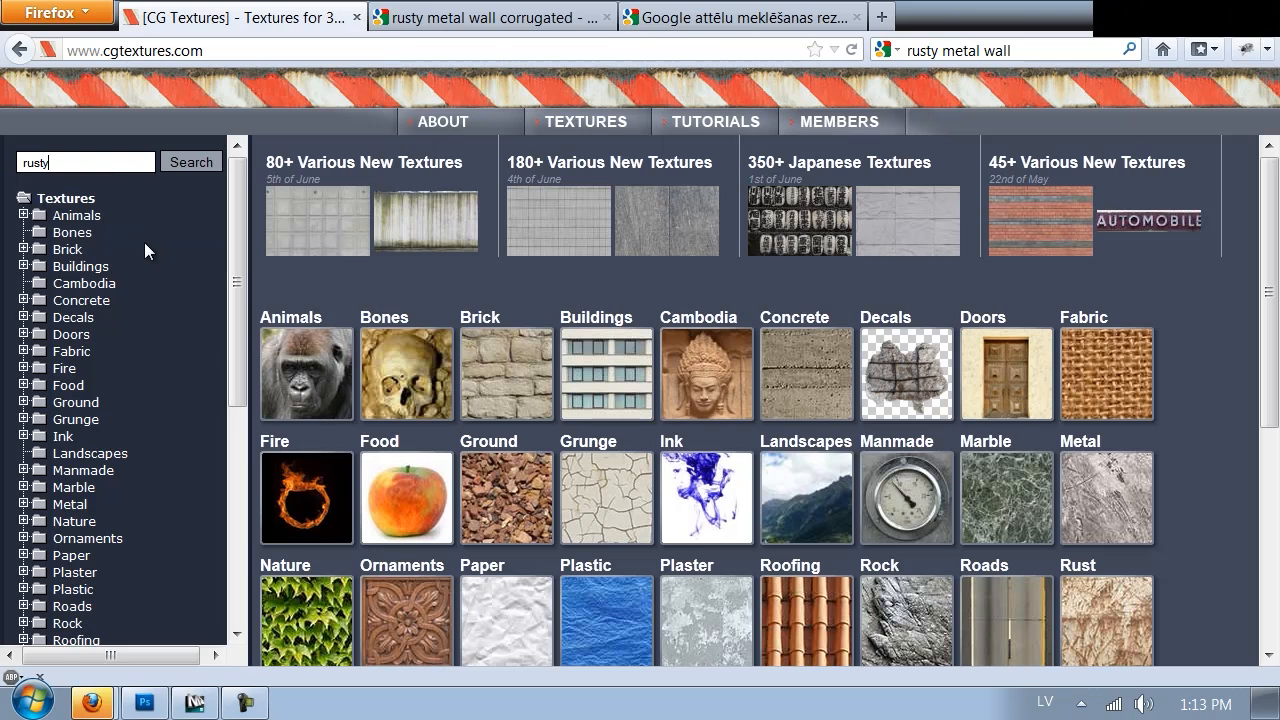
key(Return)
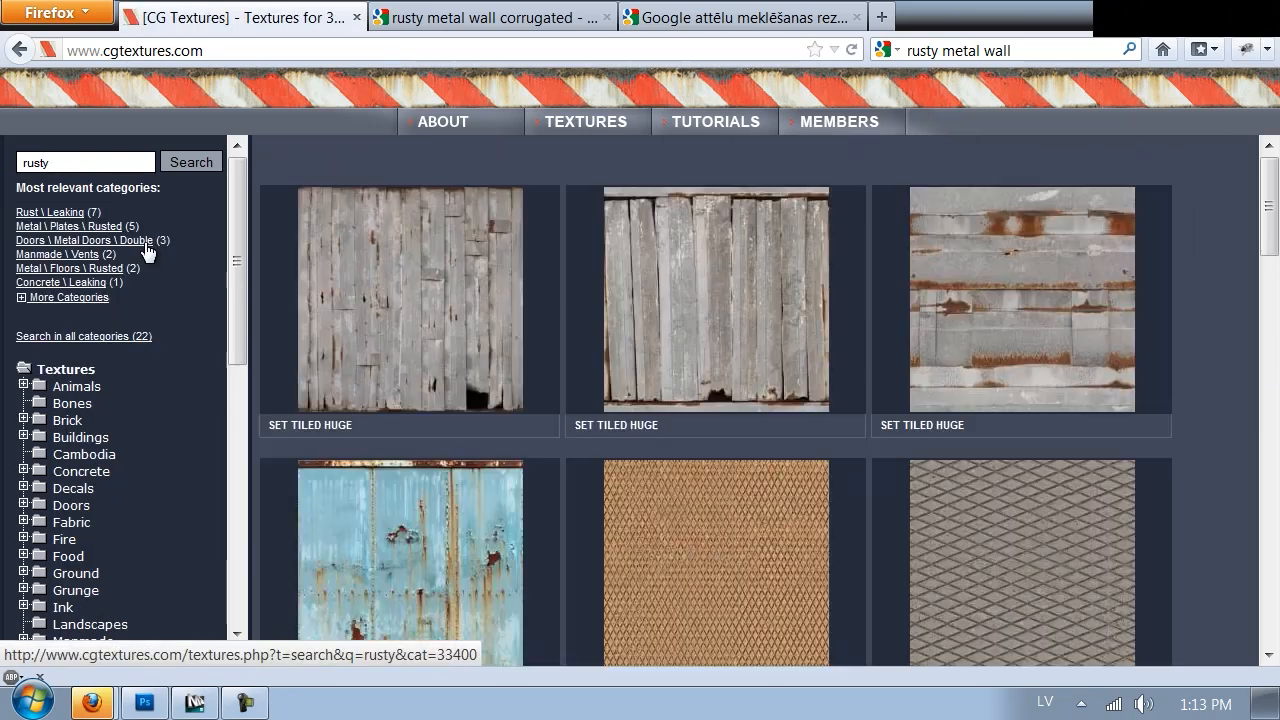
scroll(756, 307, down, 3)
scroll(756, 307, down, 6)
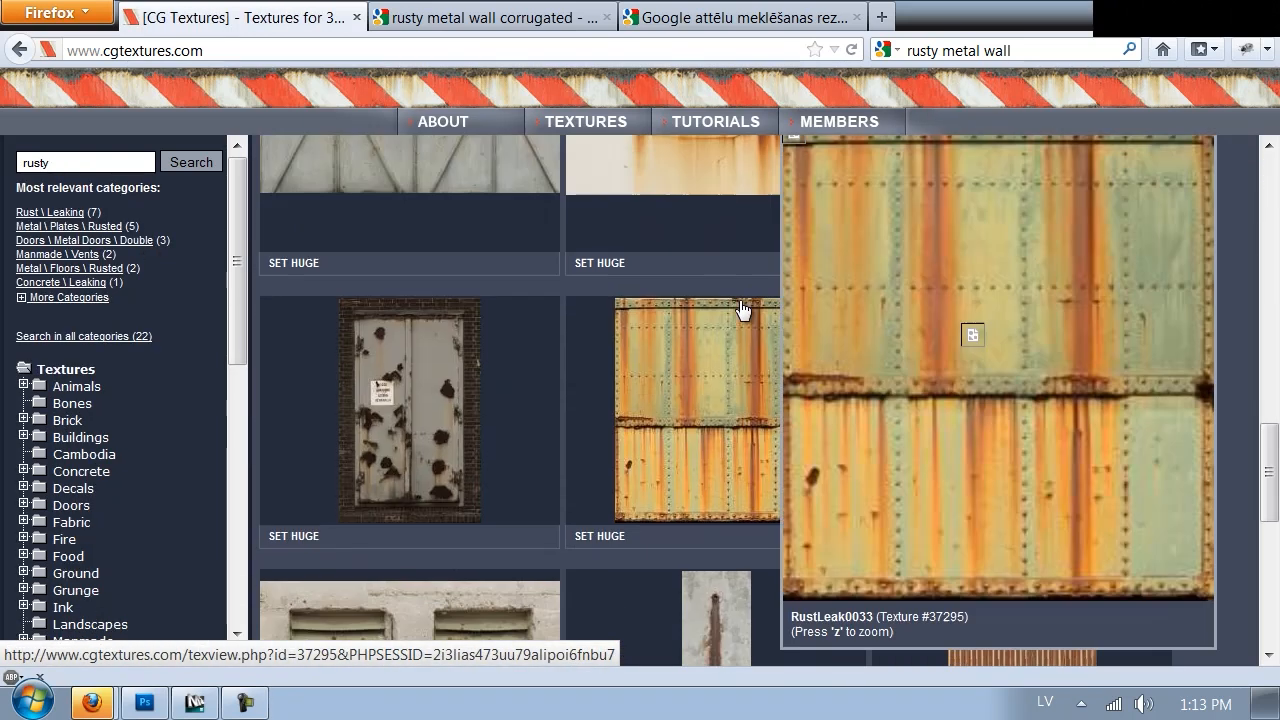
scroll(783, 405, up, 10)
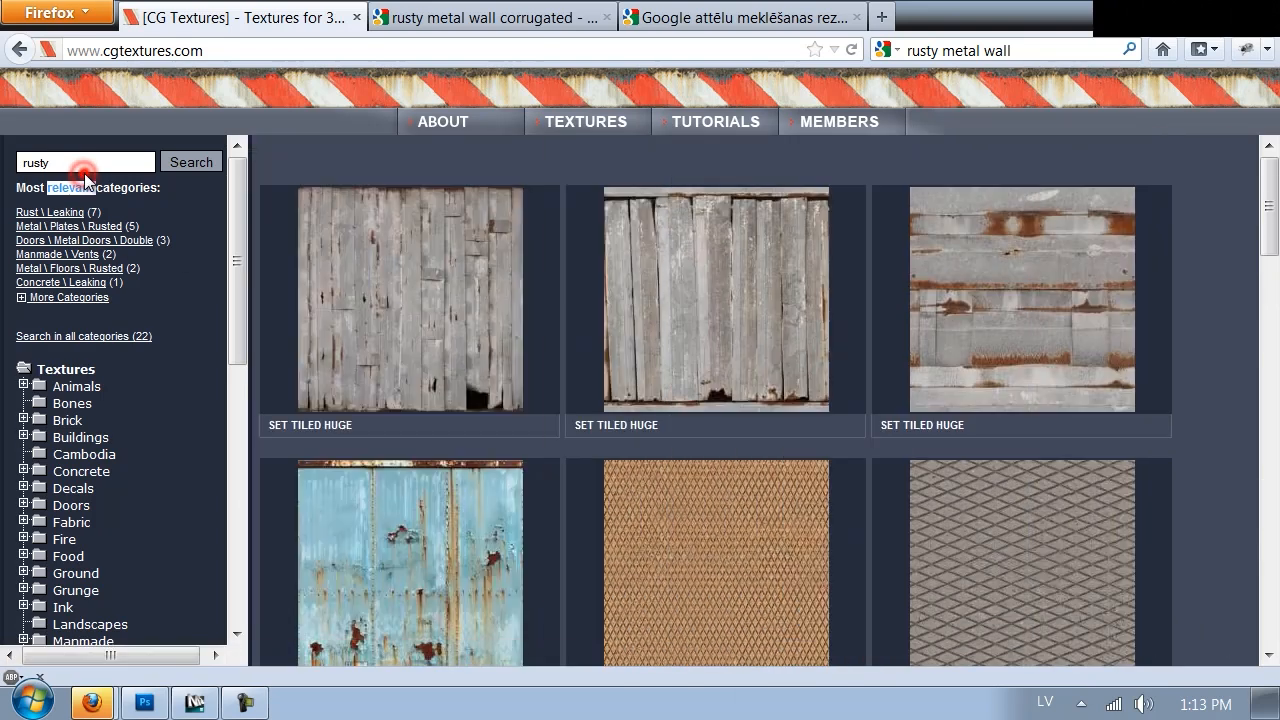
Step: Search CG Textures for "rust" instead, look through the first results page and go to the second
click(83, 164)
key(BackSpace)
key(Return)
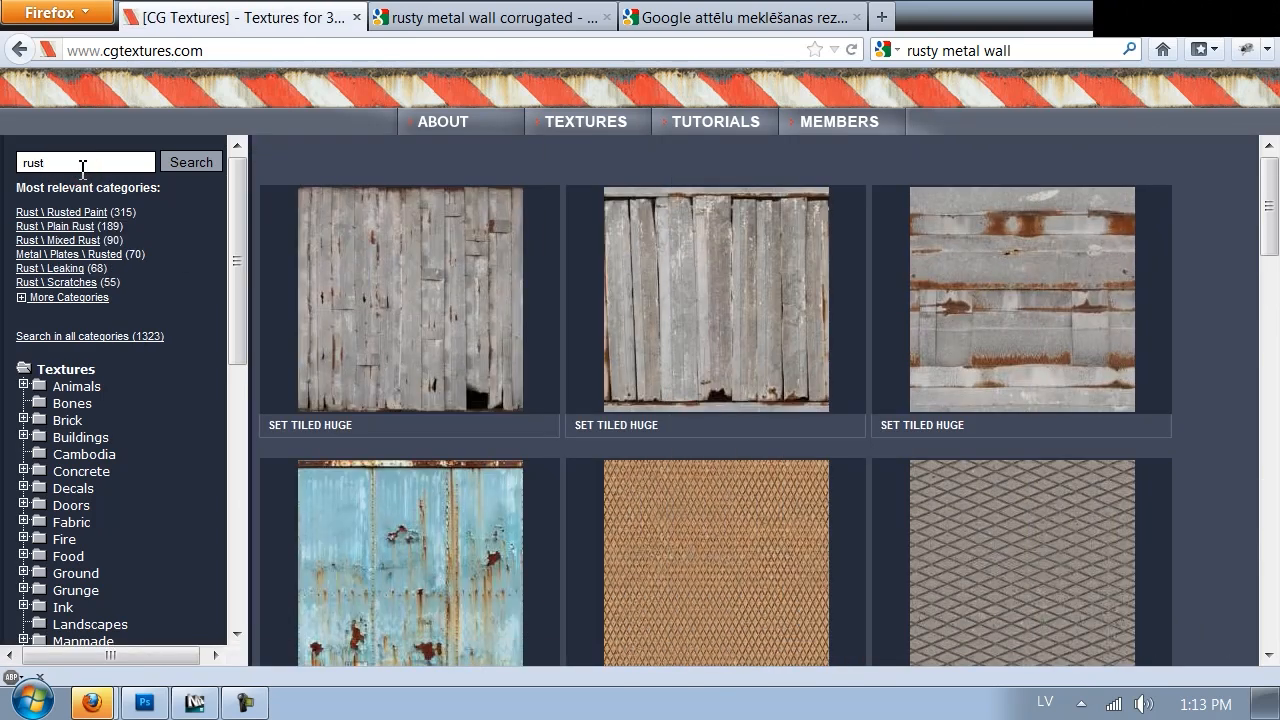
drag(1268, 176, 1265, 645)
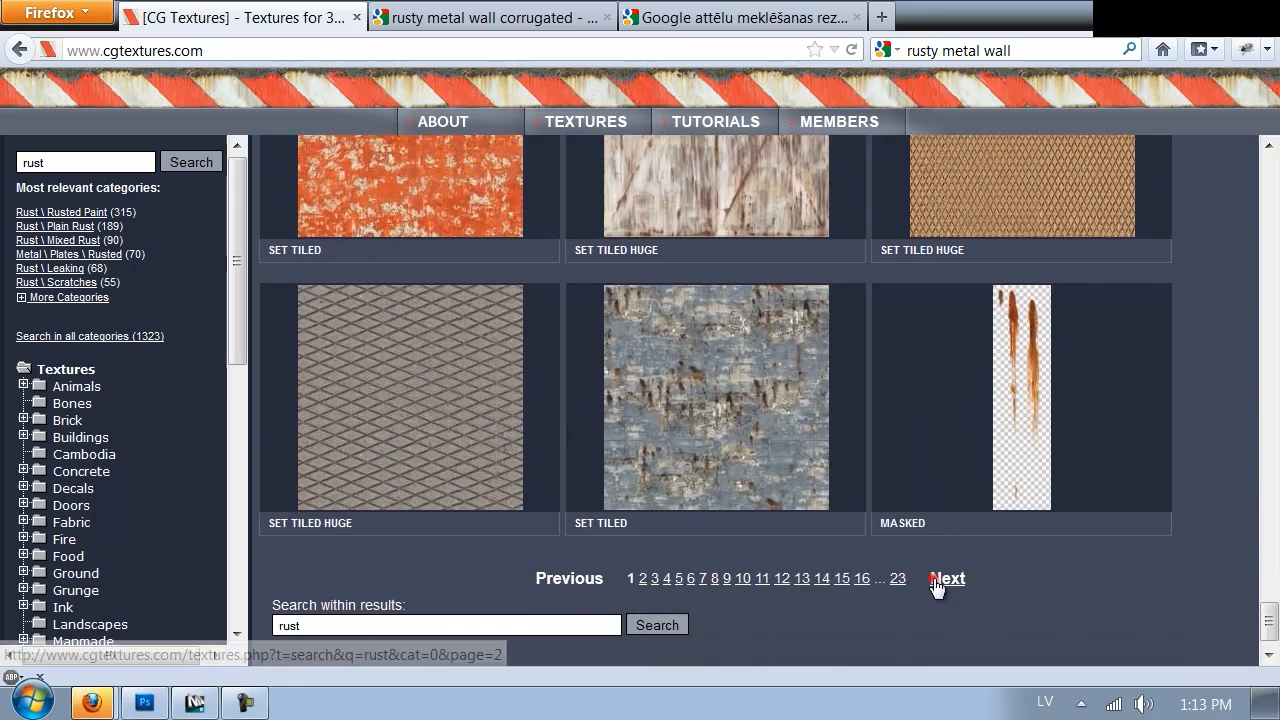
click(943, 578)
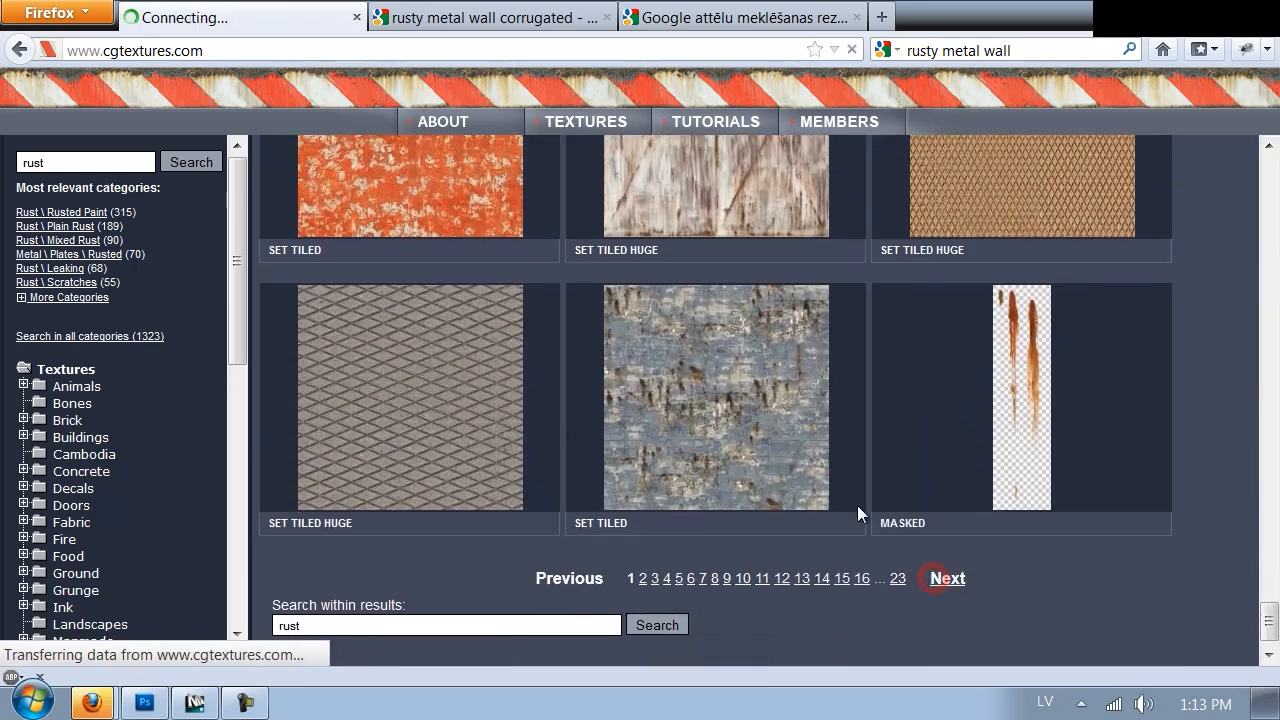
Step: Browse the second results page and open the orange Rust0165 texture's page separately to see its available images
drag(1264, 176, 1273, 540)
mouse_move(1013, 385)
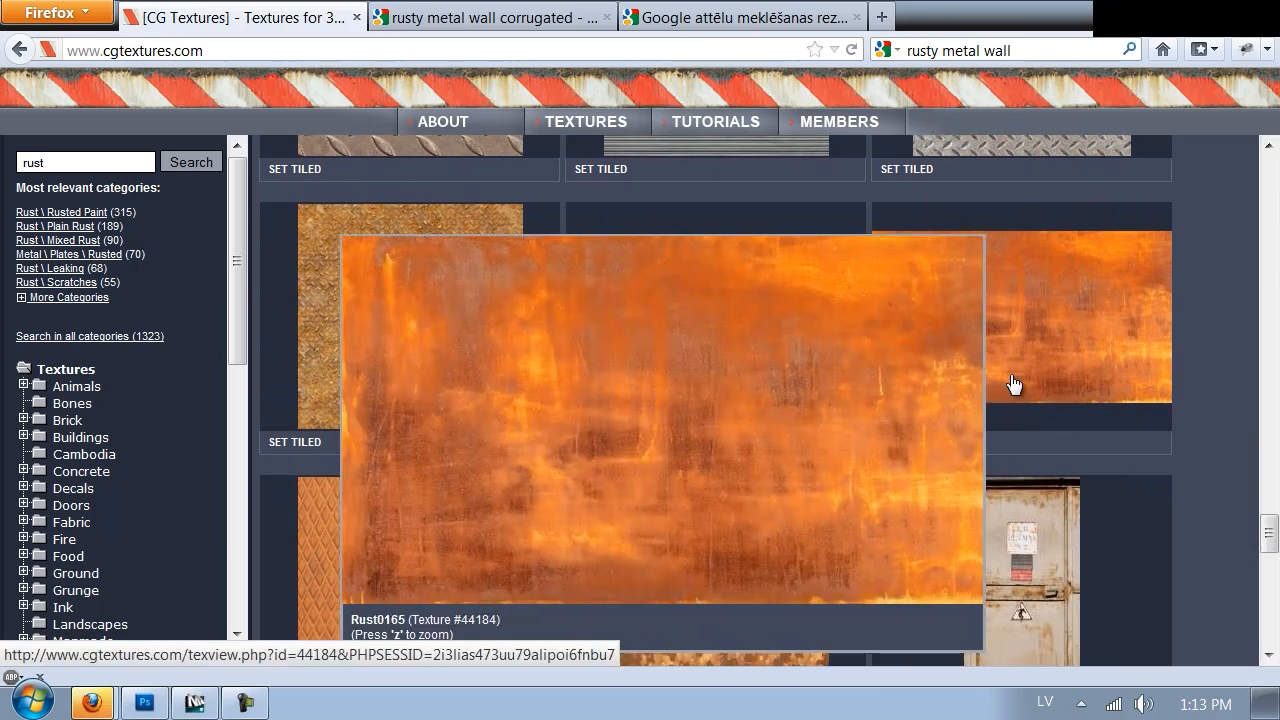
scroll(1010, 376, down, 5)
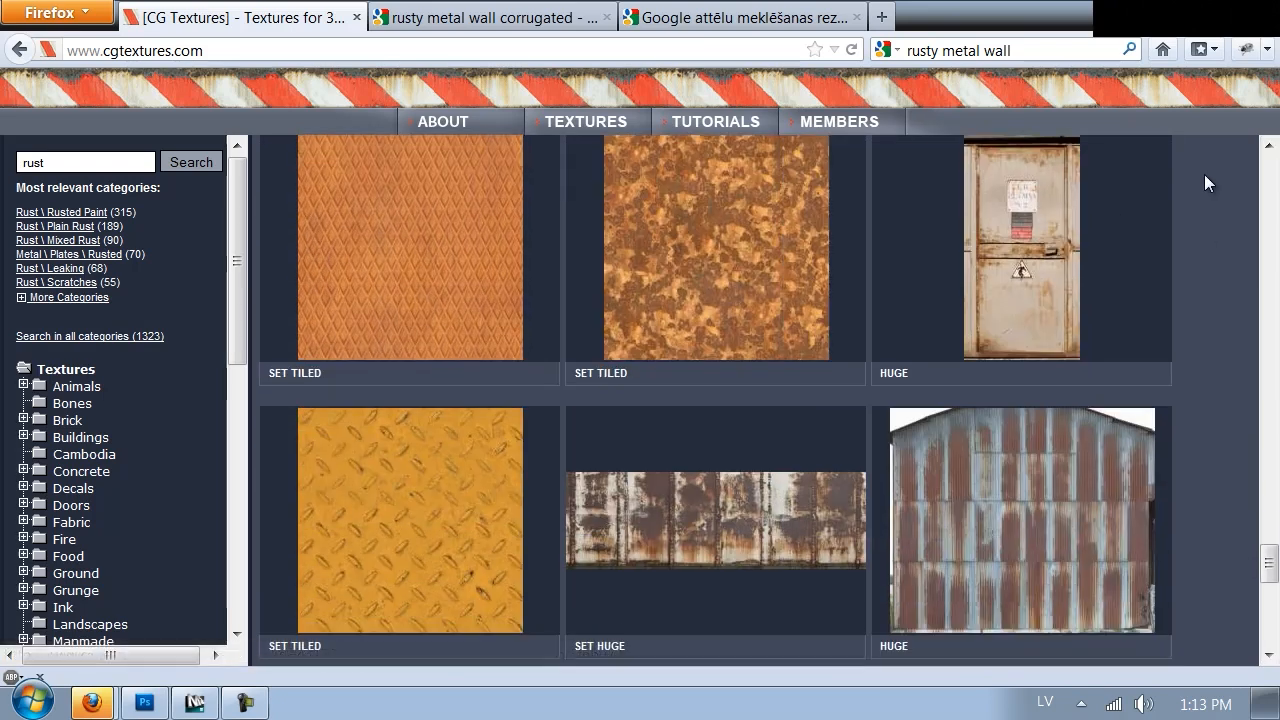
scroll(1210, 209, up, 5)
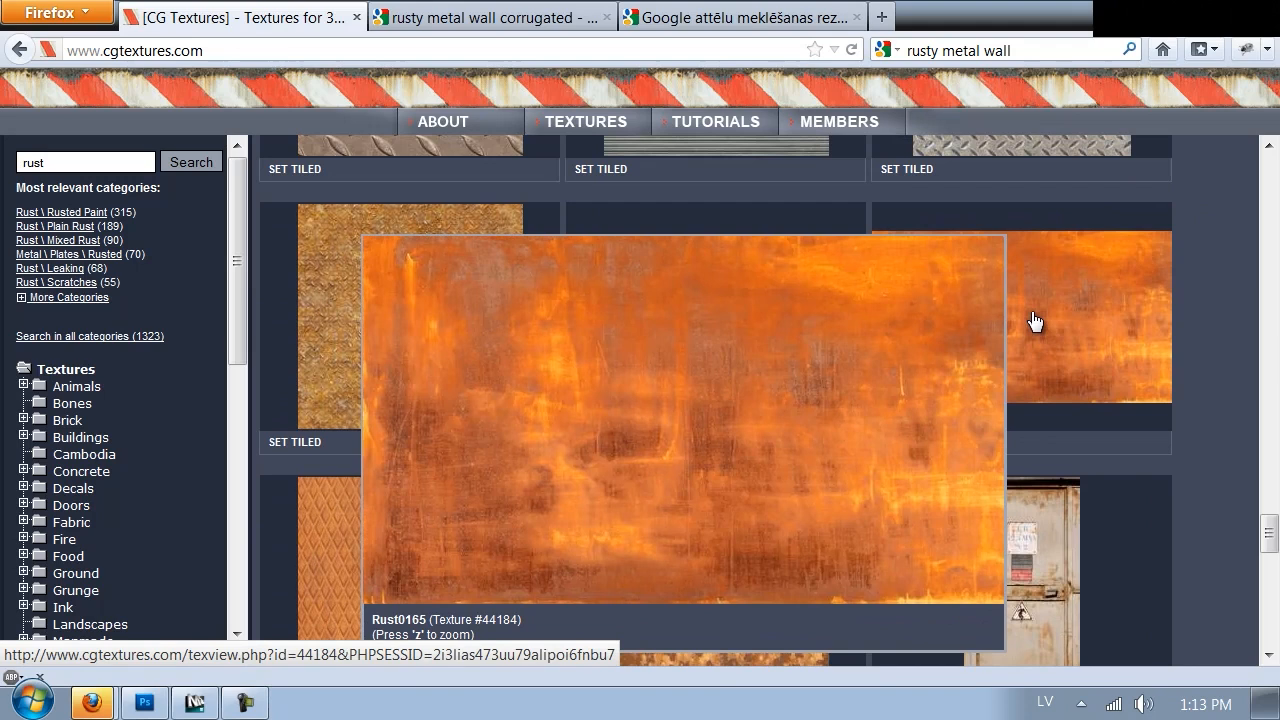
middle_click(1035, 320)
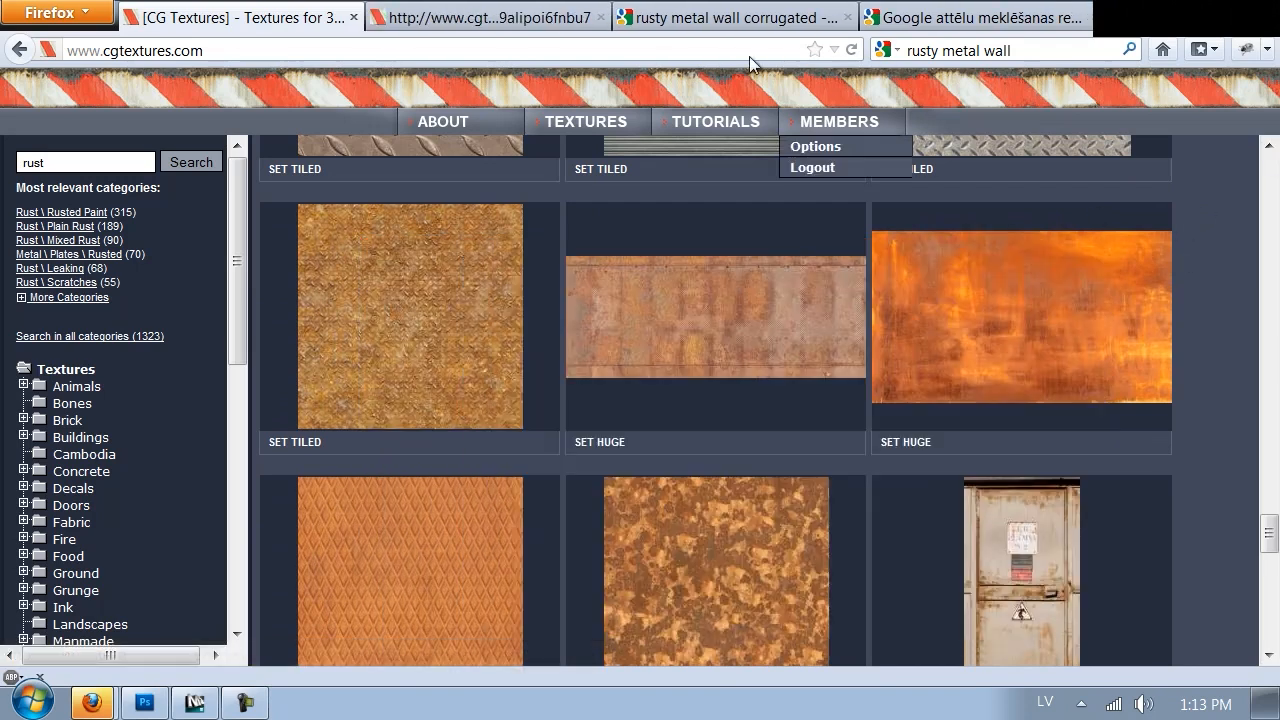
click(490, 17)
scroll(630, 349, down, 4)
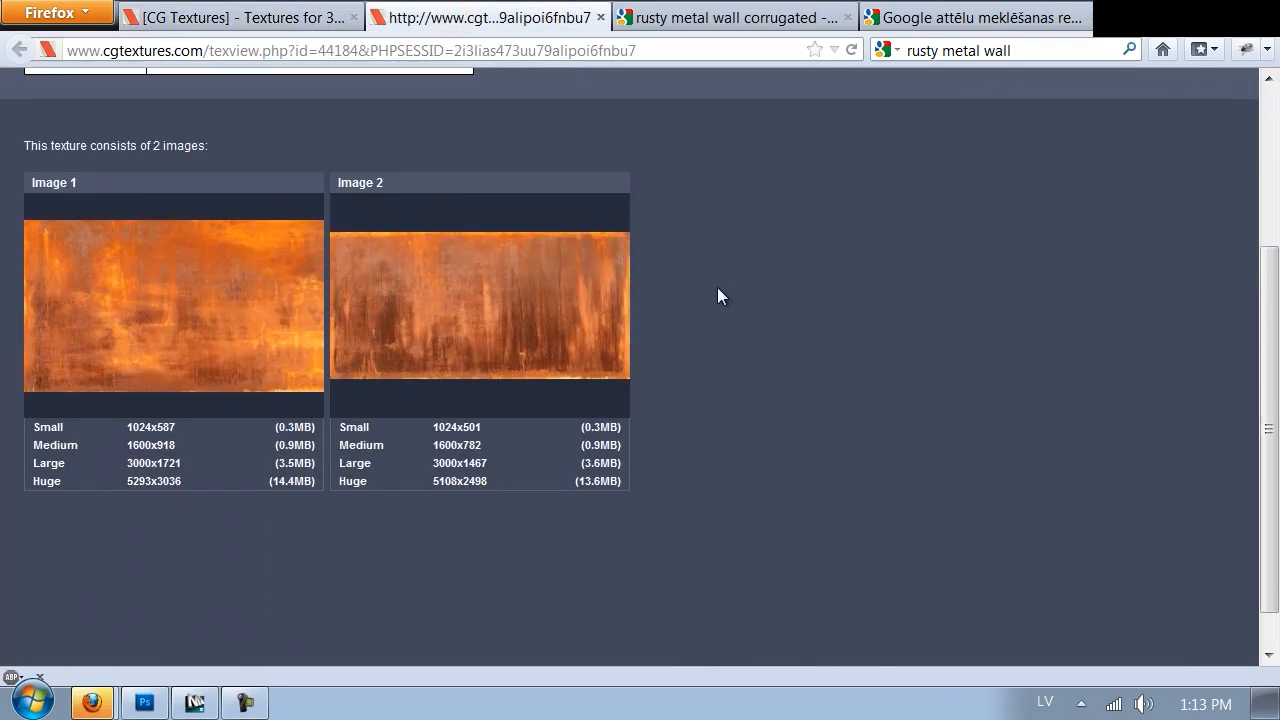
Step: Download the Huge 5108x2498 version of Image 2, opening it with Adobe Photoshop CS5.1, and view the reference photos meanwhile
mouse_move(563, 294)
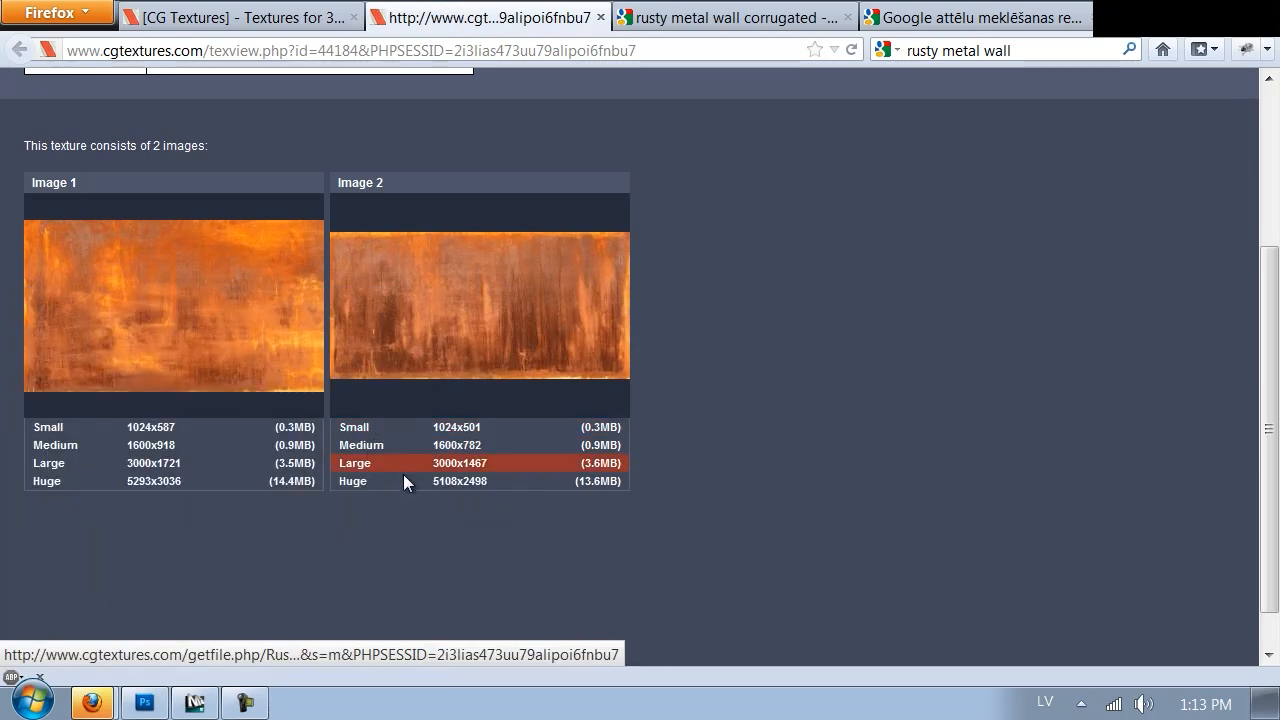
click(358, 484)
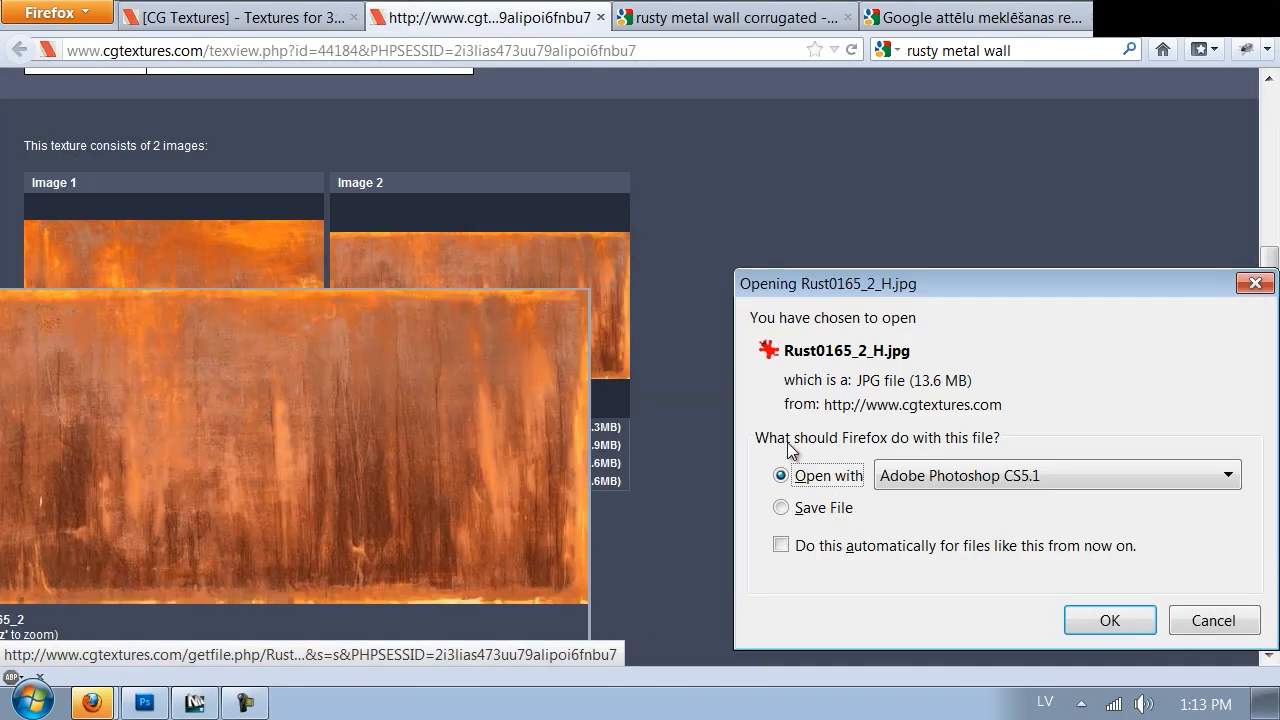
click(1070, 617)
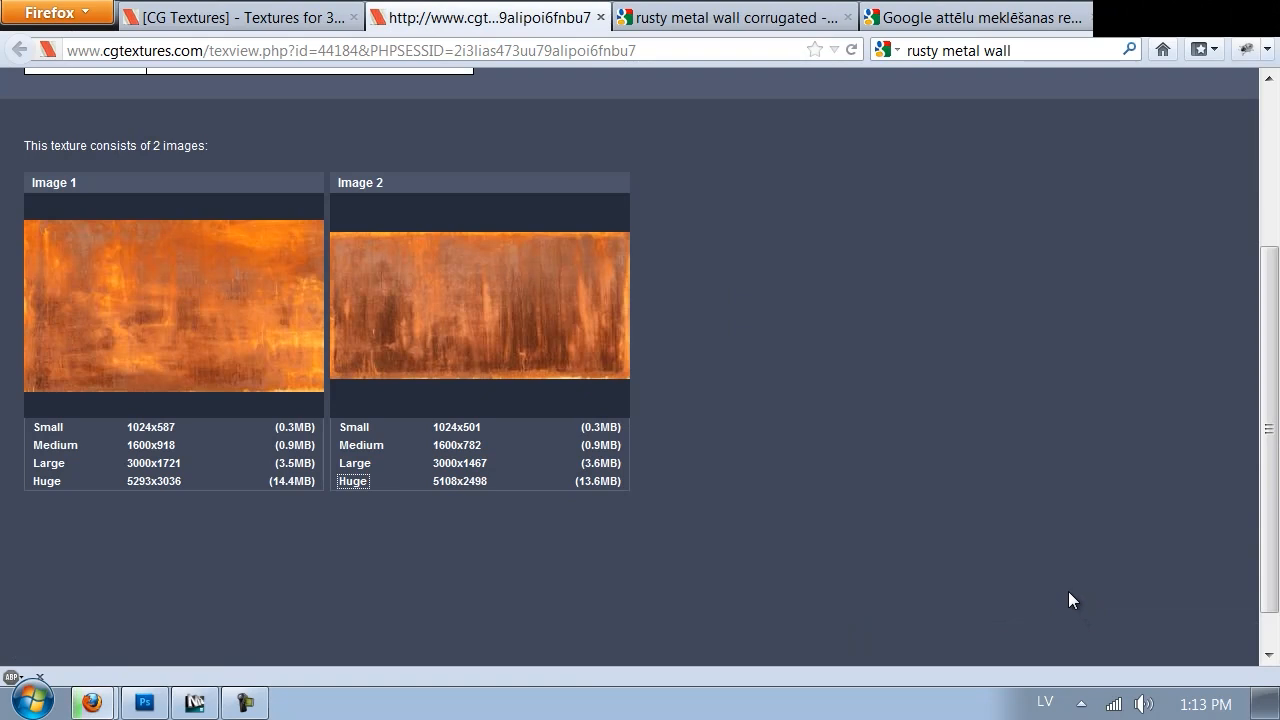
click(719, 22)
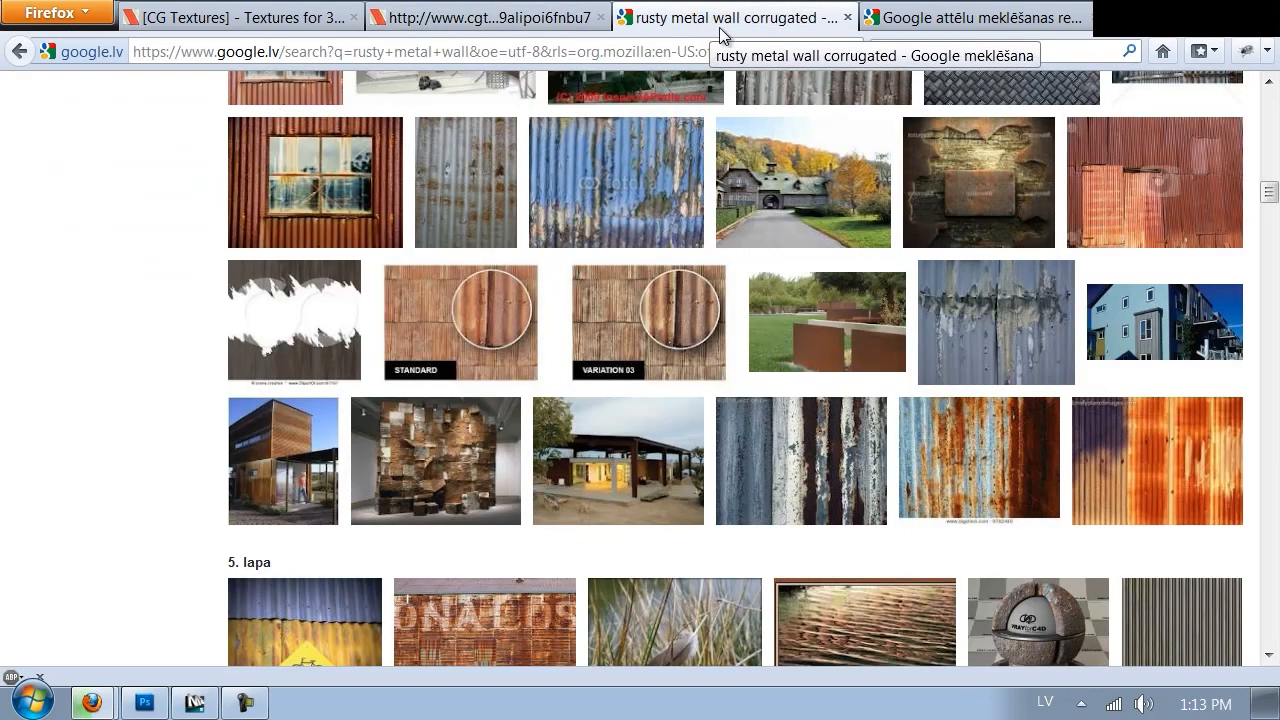
click(986, 25)
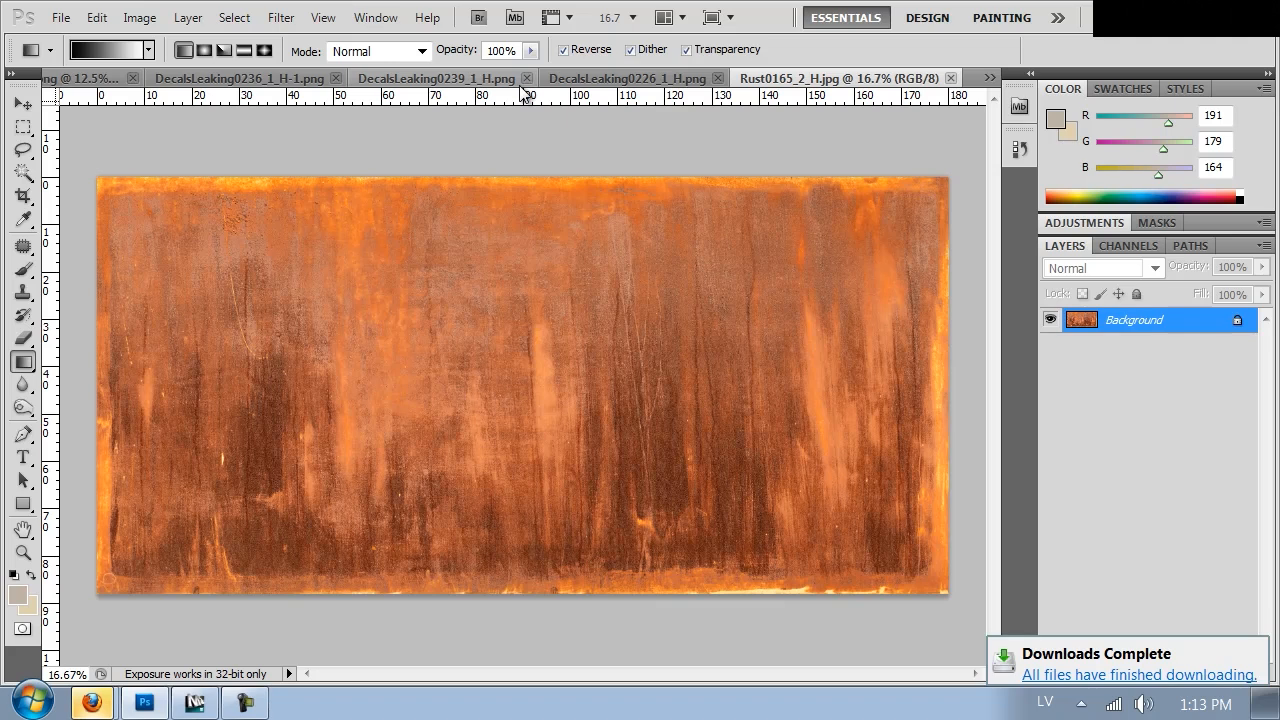
Step: Crop the rust texture to remove the bright orange border on all four sides
key(c)
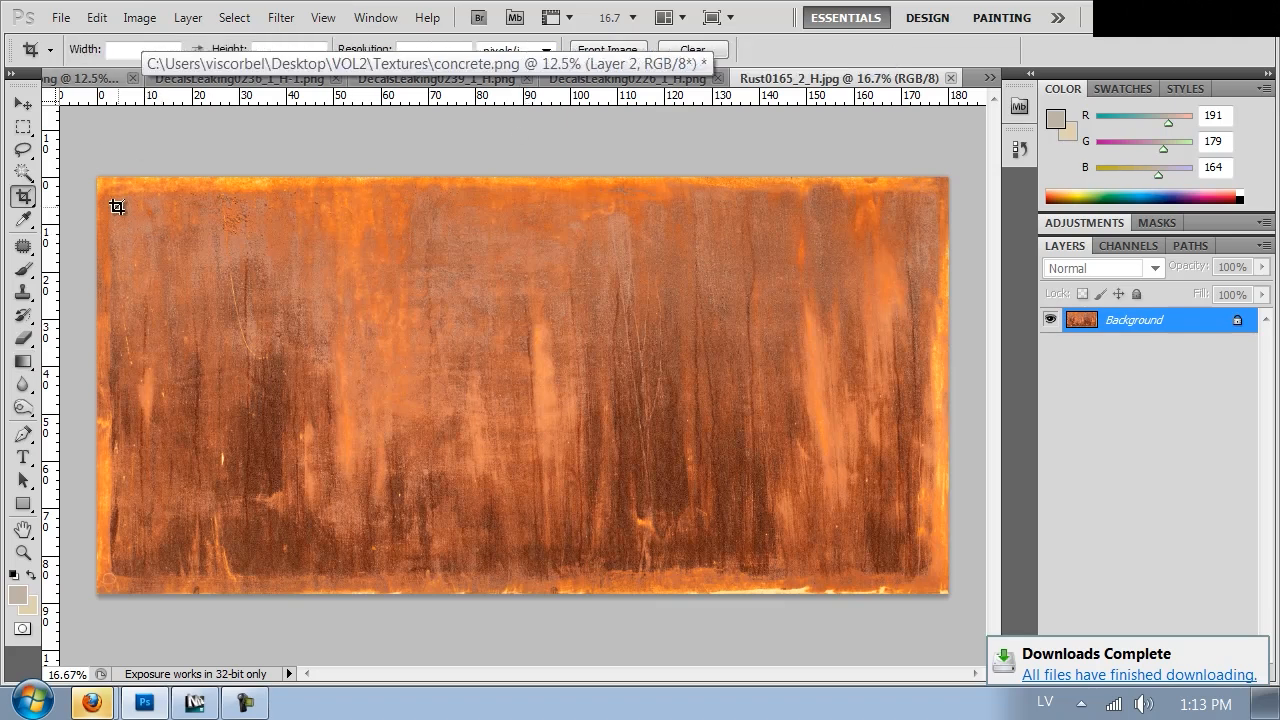
drag(327, 259, 946, 590)
key(Return)
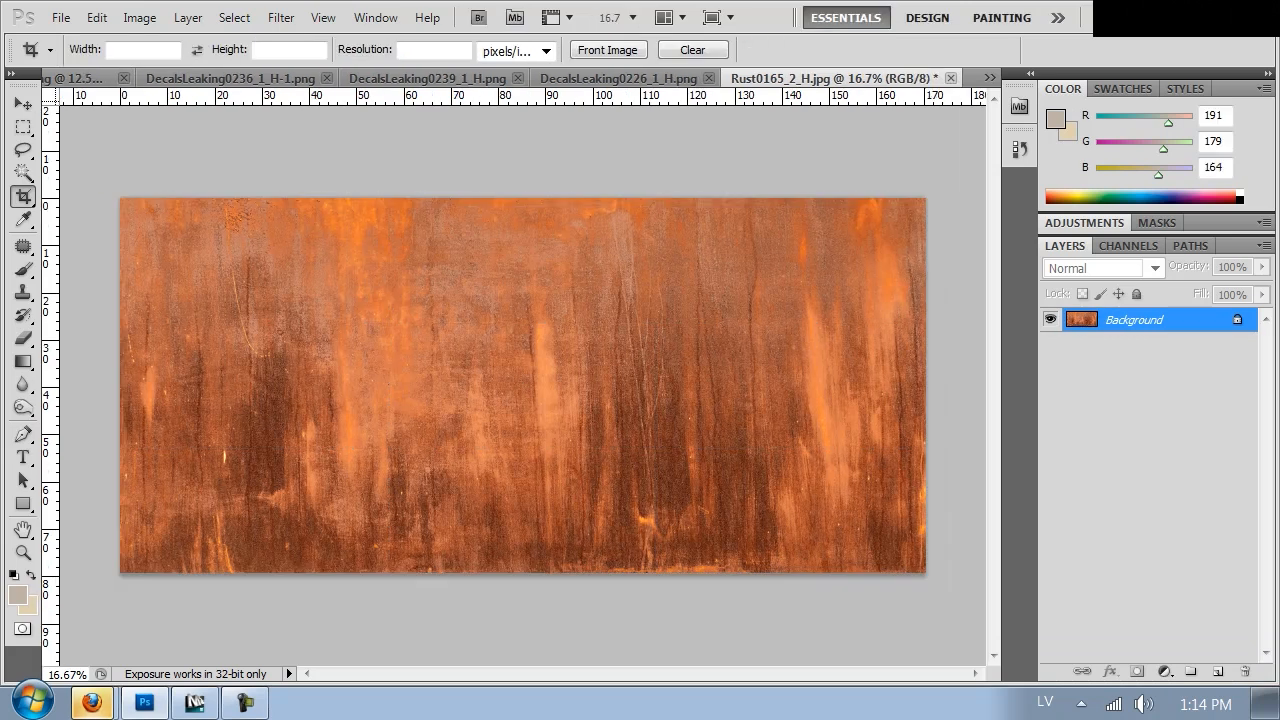
Step: Flip the whole canvas vertically so the dark rust runs along the upper edge
click(139, 17)
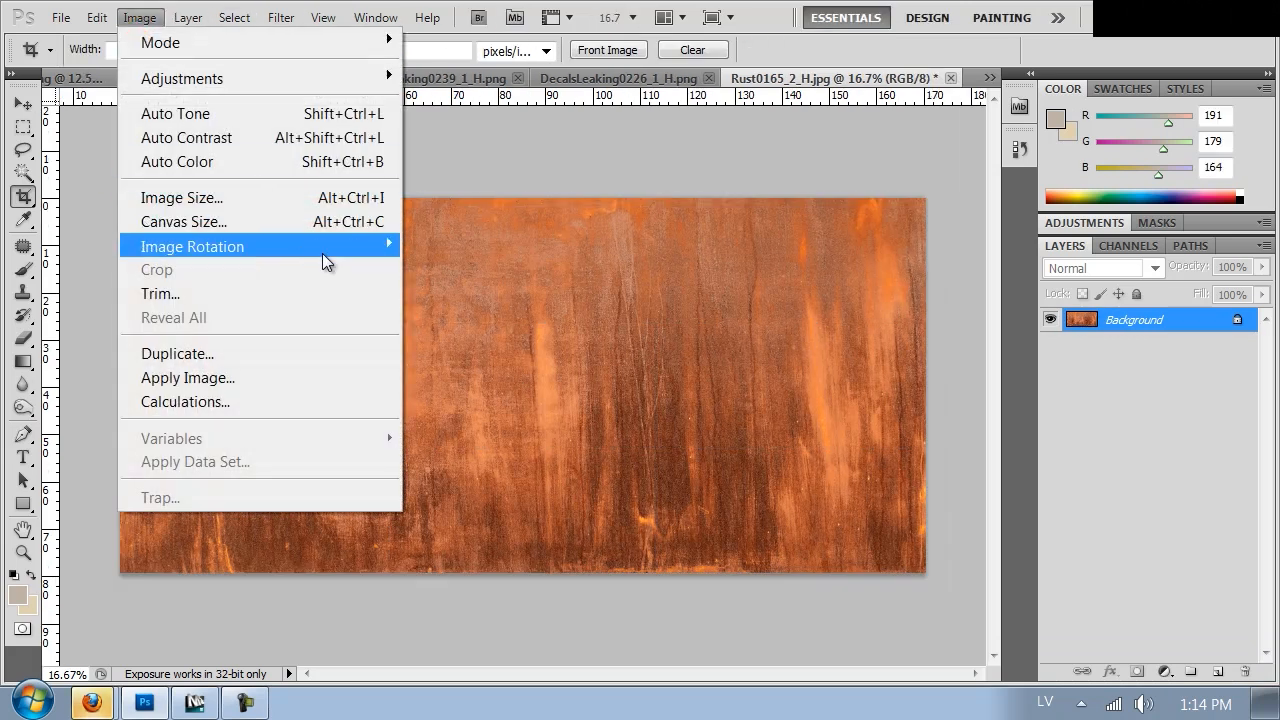
mouse_move(322, 253)
click(537, 377)
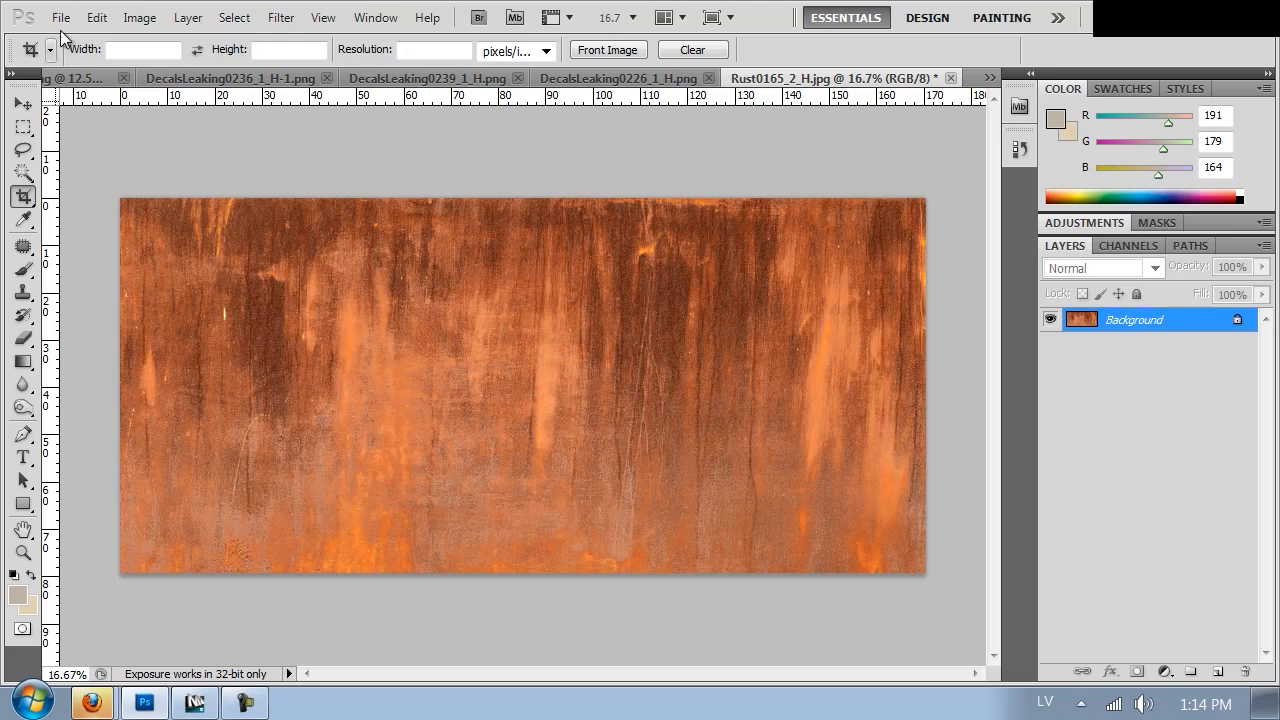
Step: Select the whole image and transform it by pulling its lower-right corner outward, with a horizontal skew of about 3.4°
key(ctrl+a)
click(96, 17)
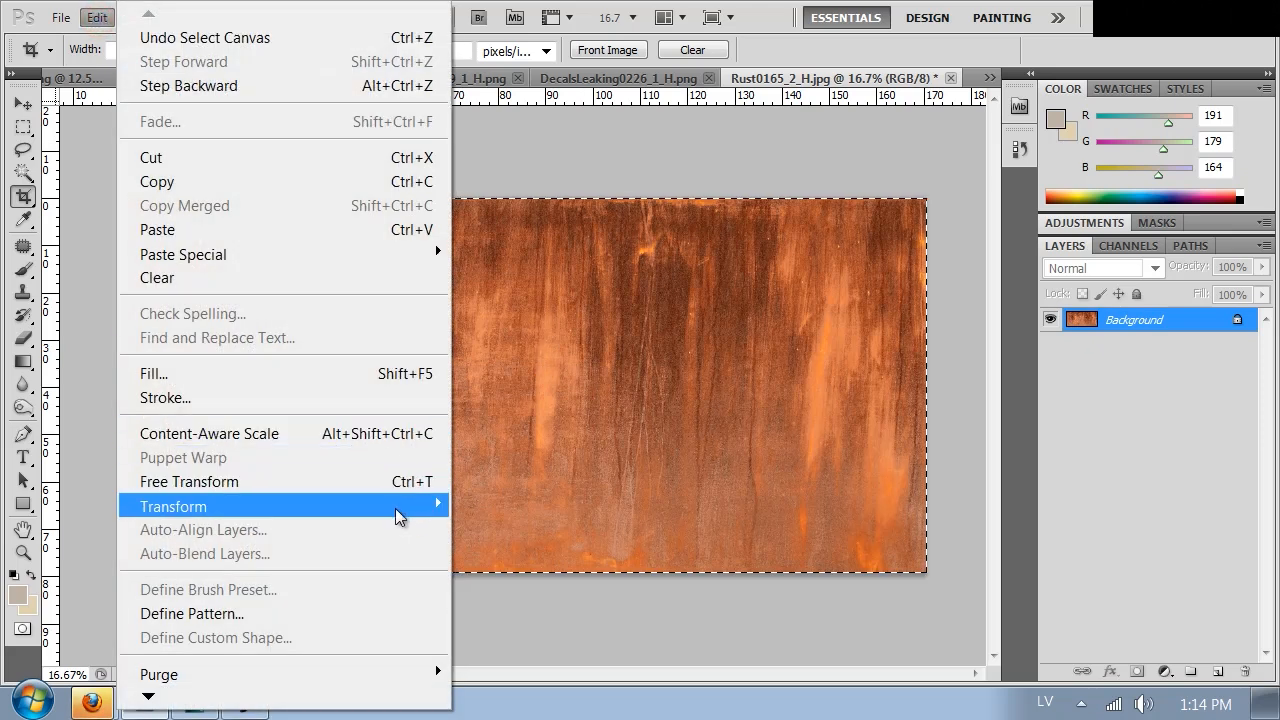
mouse_move(397, 515)
click(543, 299)
drag(931, 581, 953, 583)
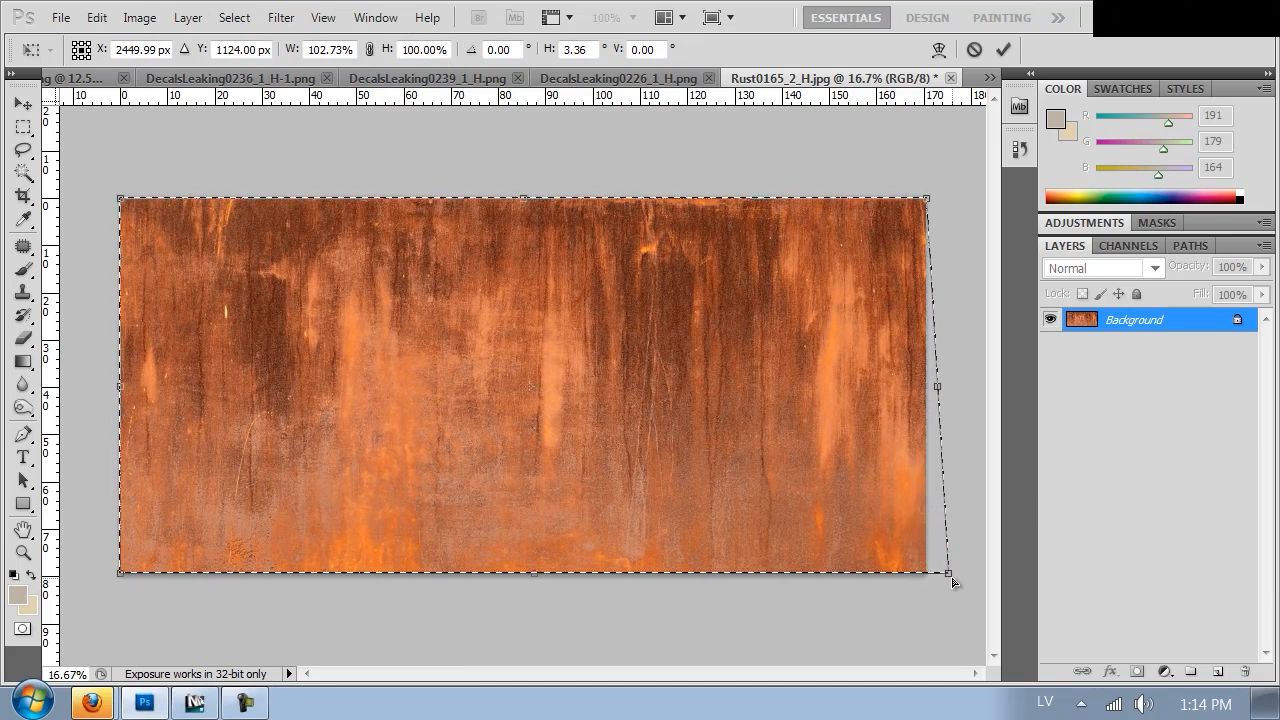
key(Return)
key(c)
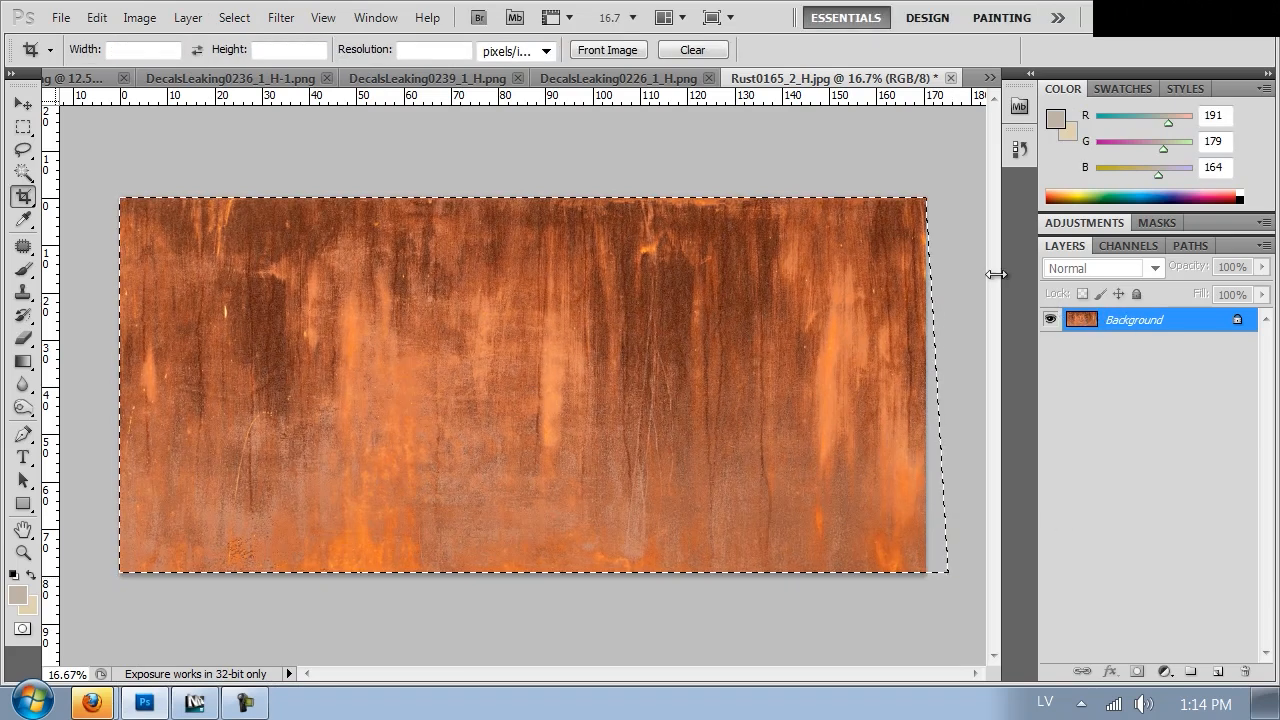
Step: Reselect the whole canvas and apply the Offset filter with horizontal +7887, vertical 0 and Wrap Around
click(23, 127)
click(129, 129)
key(ctrl+a)
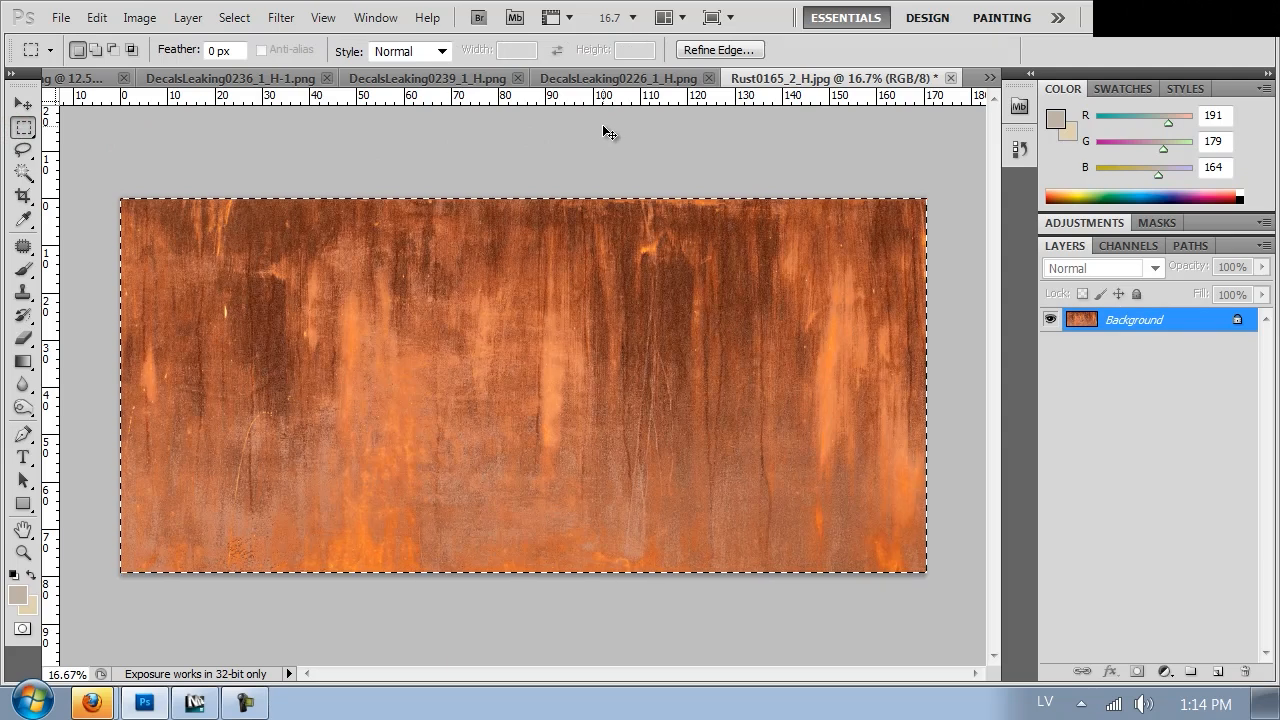
click(281, 17)
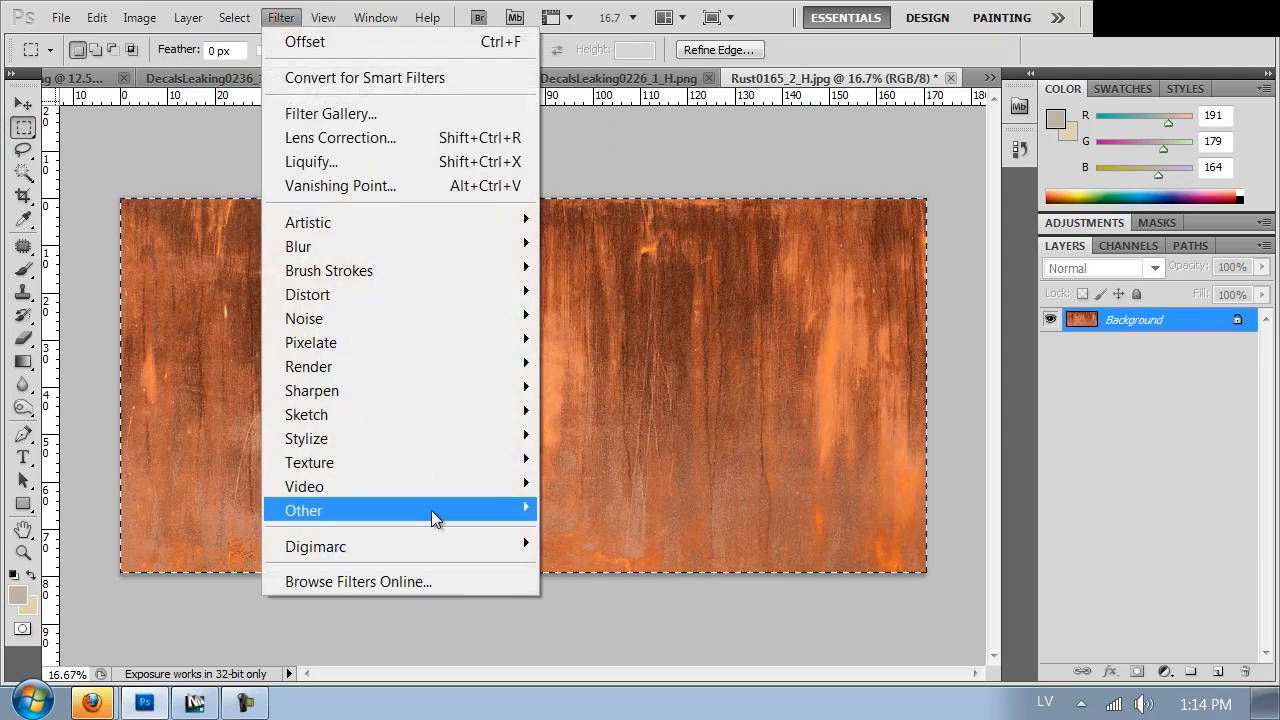
mouse_move(431, 510)
click(595, 604)
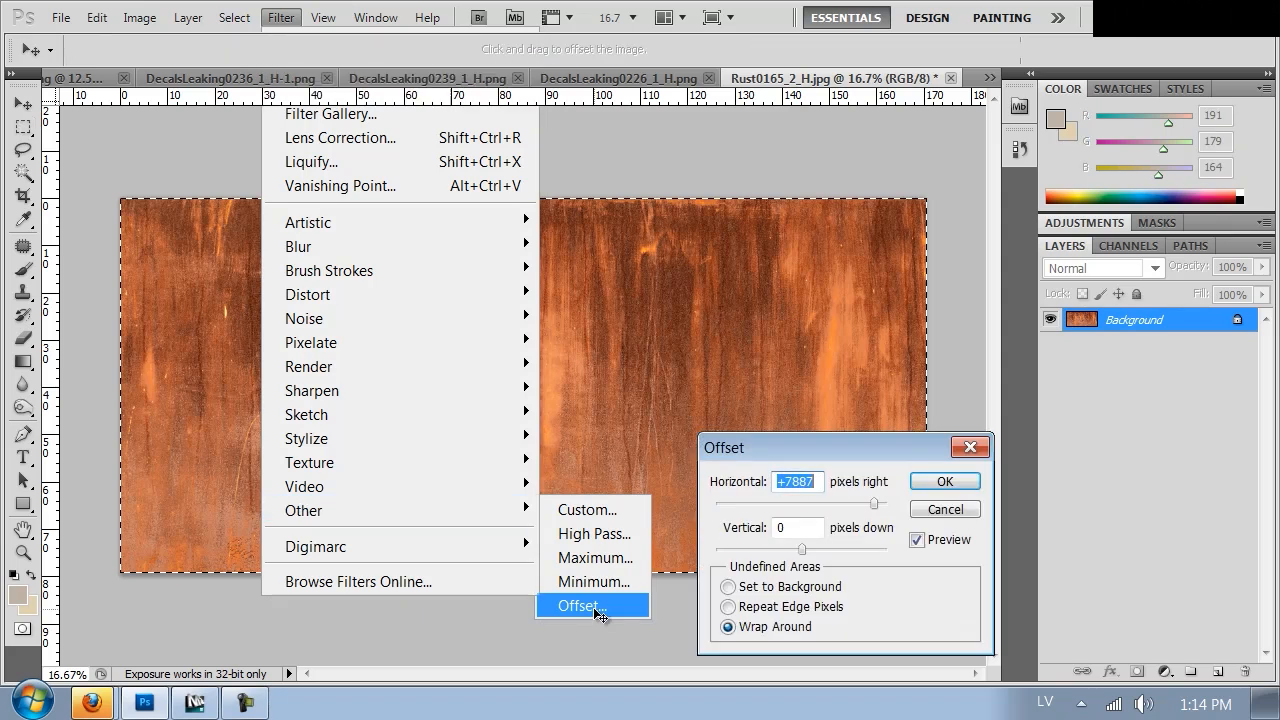
click(944, 481)
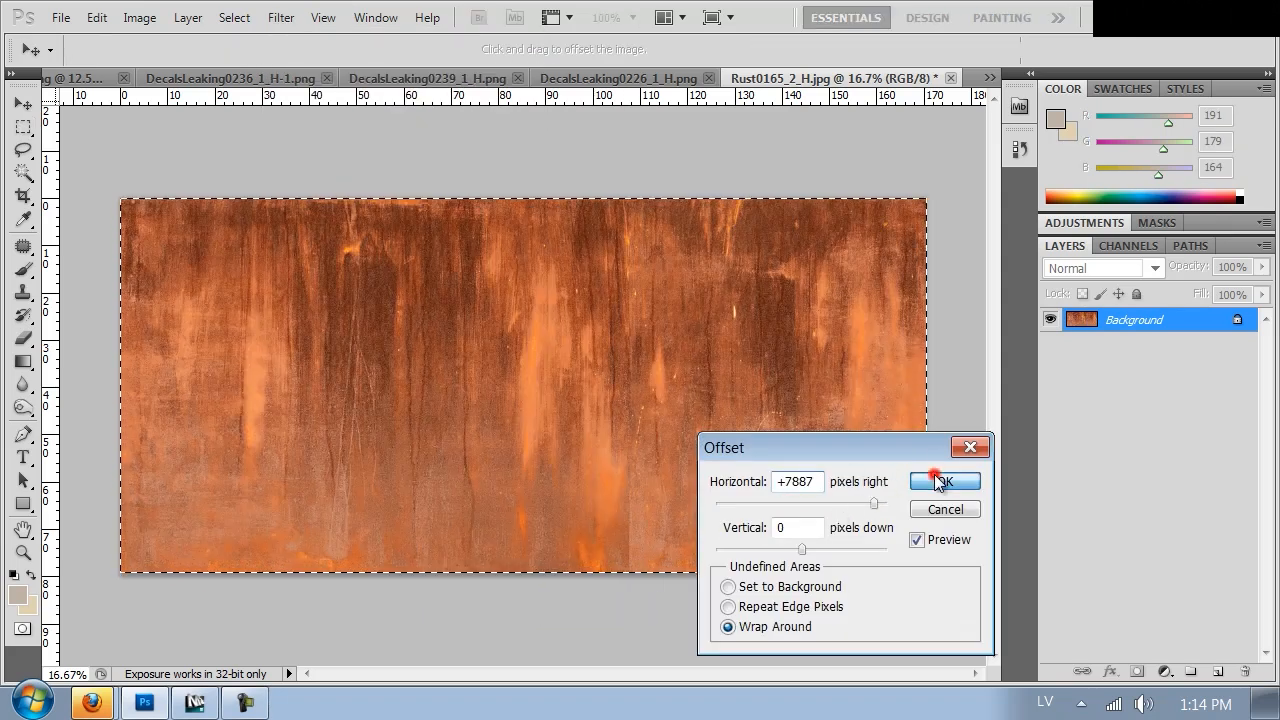
Step: Cover the vertical seam near the middle of the texture with the Clone Stamp, sampling nearby rust, and clear the selection
key(s)
alt+click(482, 534)
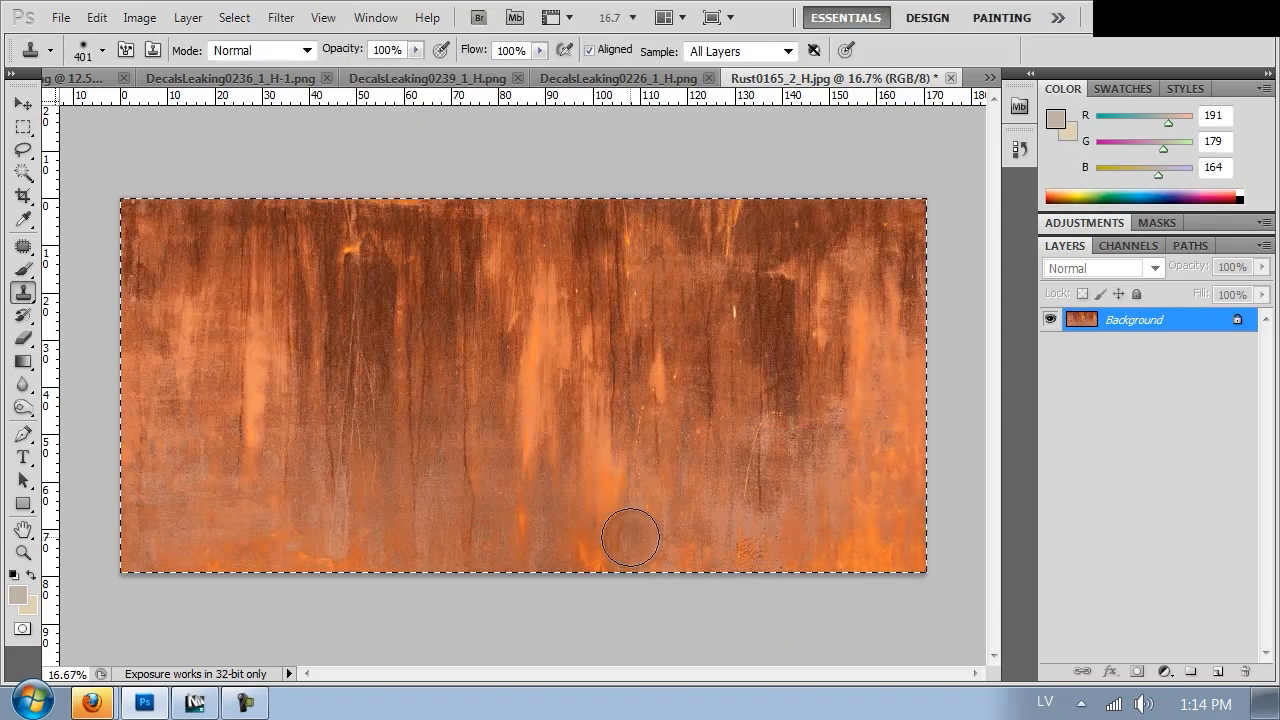
mouse_move(620, 543)
mouse_down()
mouse_move(637, 375)
mouse_move(631, 203)
mouse_move(643, 186)
mouse_move(609, 212)
mouse_up()
alt+click(697, 336)
alt+click(790, 222)
alt+click(683, 529)
drag(611, 549, 618, 362)
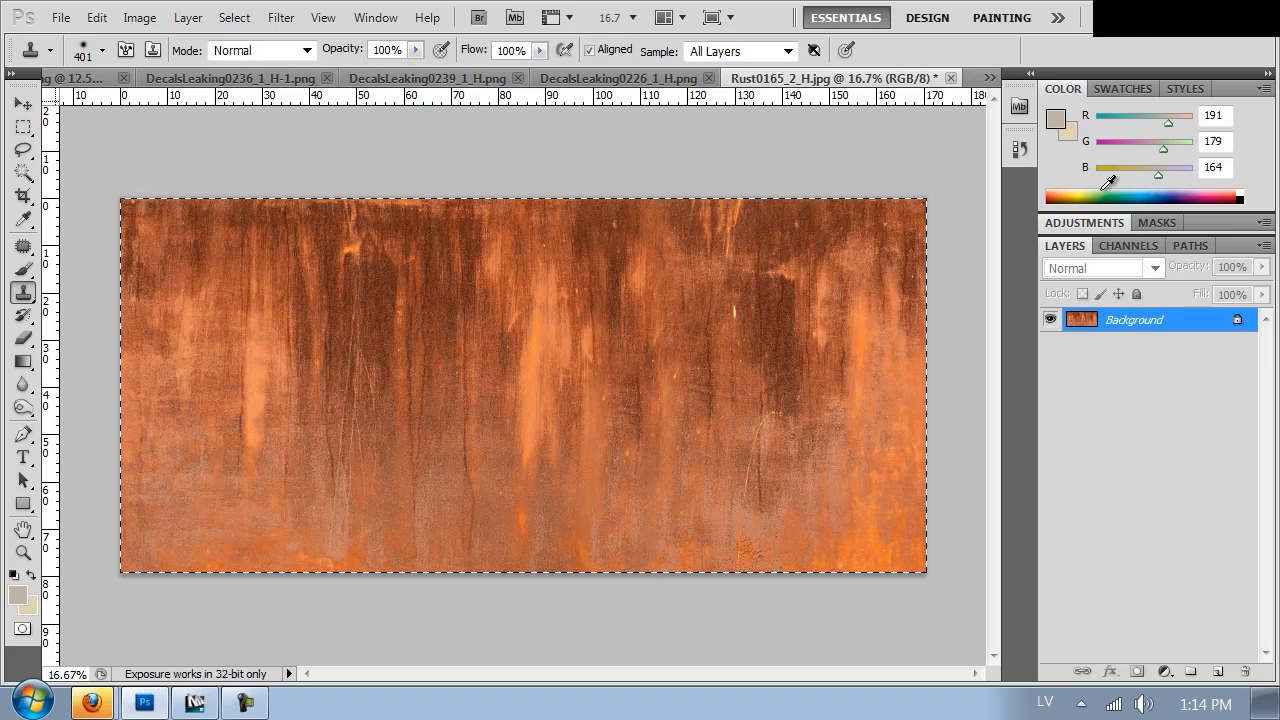
key(ctrl+d)
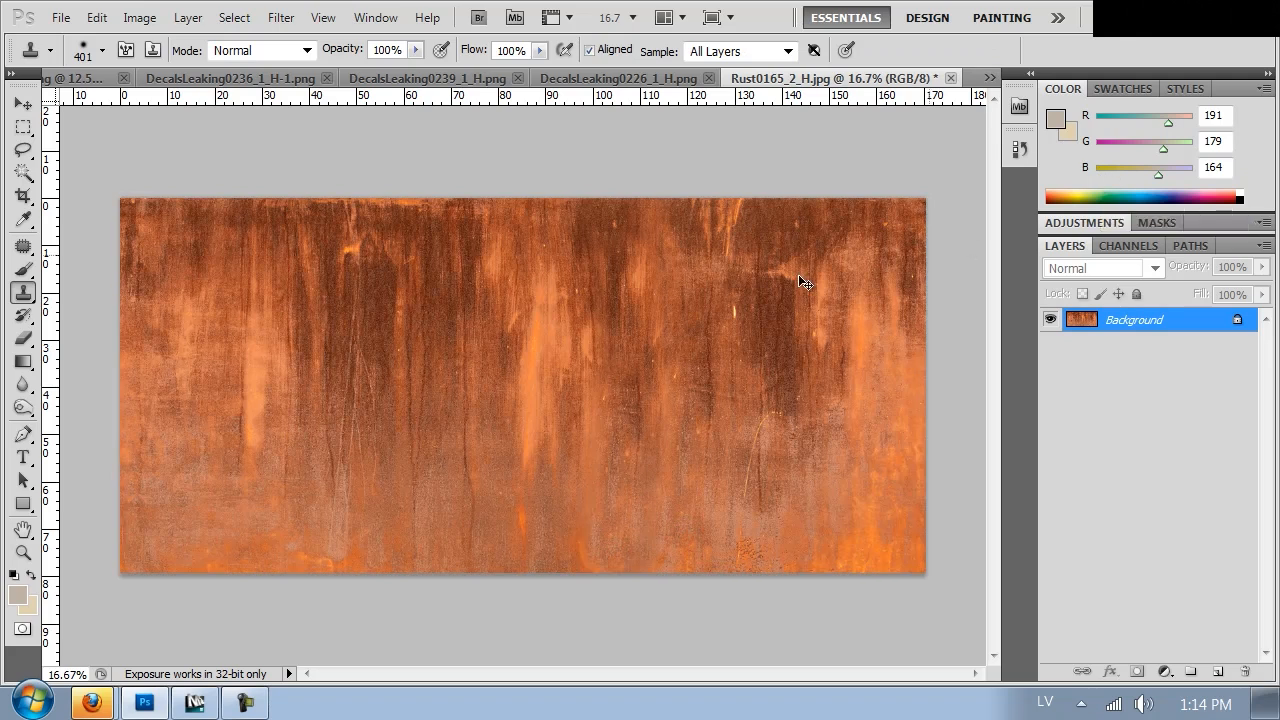
Step: Adjust the rust texture with Hue/Saturation, using saturation +9 and lightness -12
key(ctrl+u)
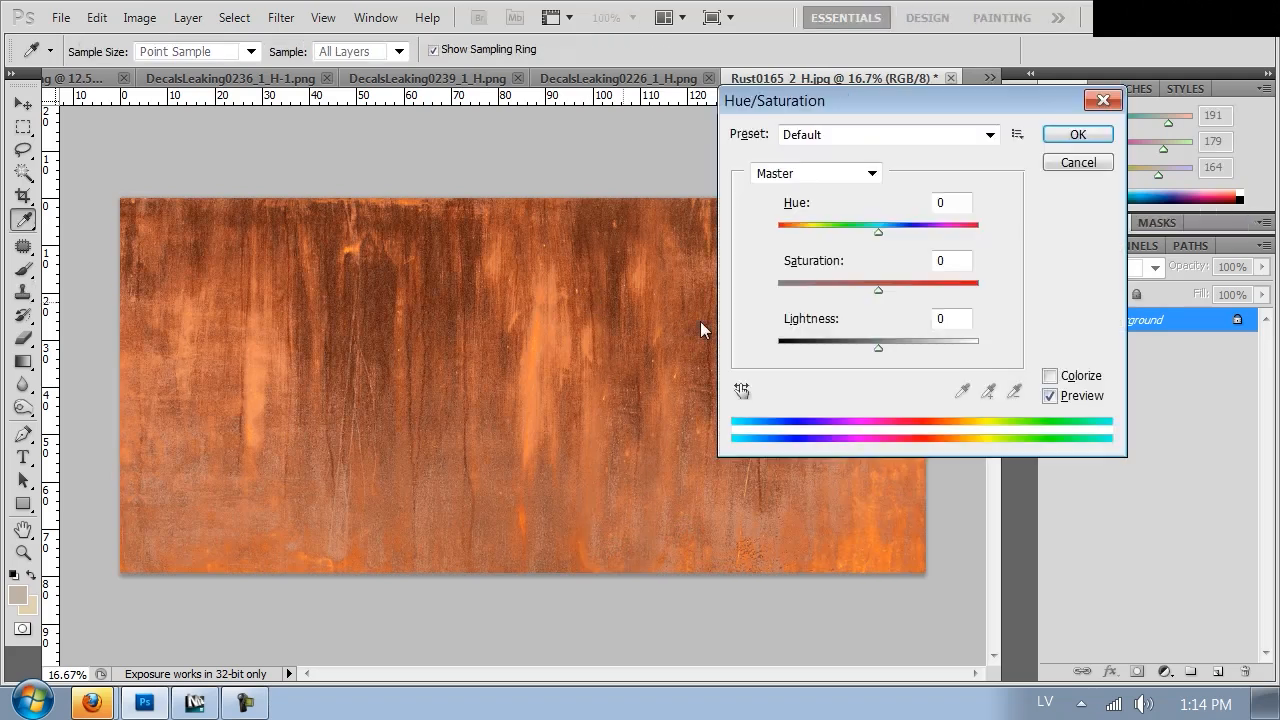
drag(873, 346, 866, 346)
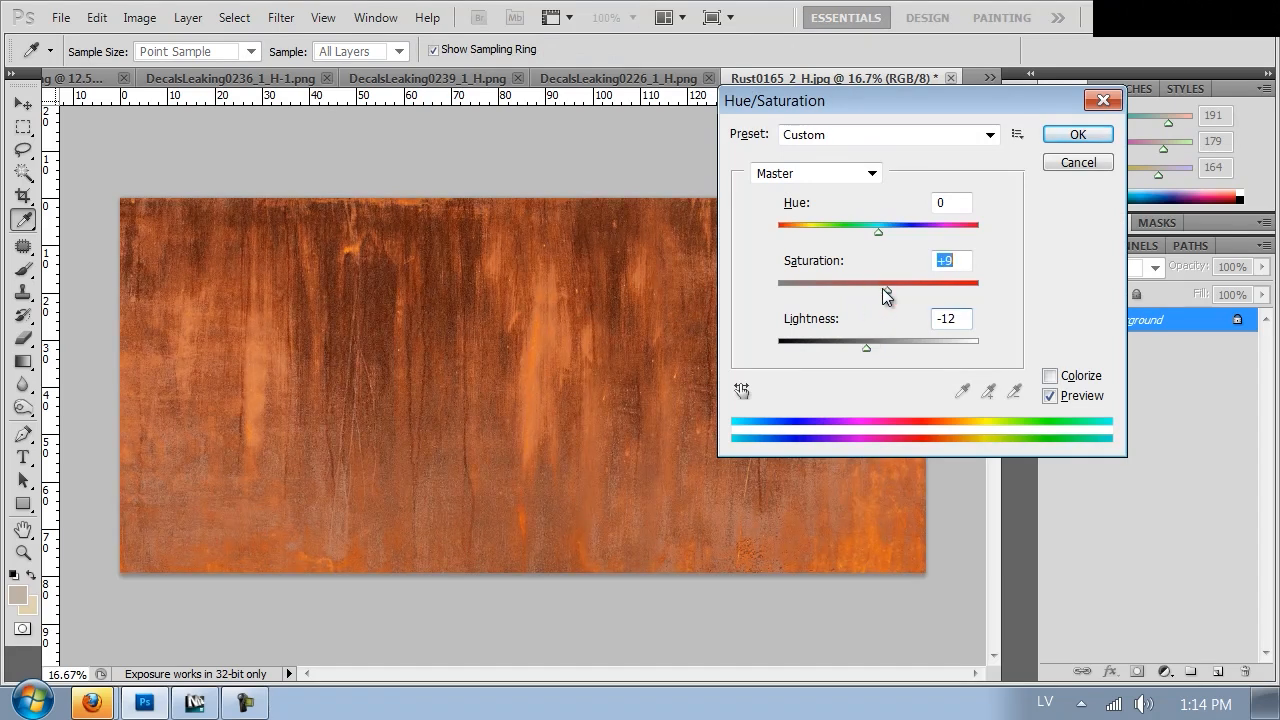
click(1076, 134)
key(s)
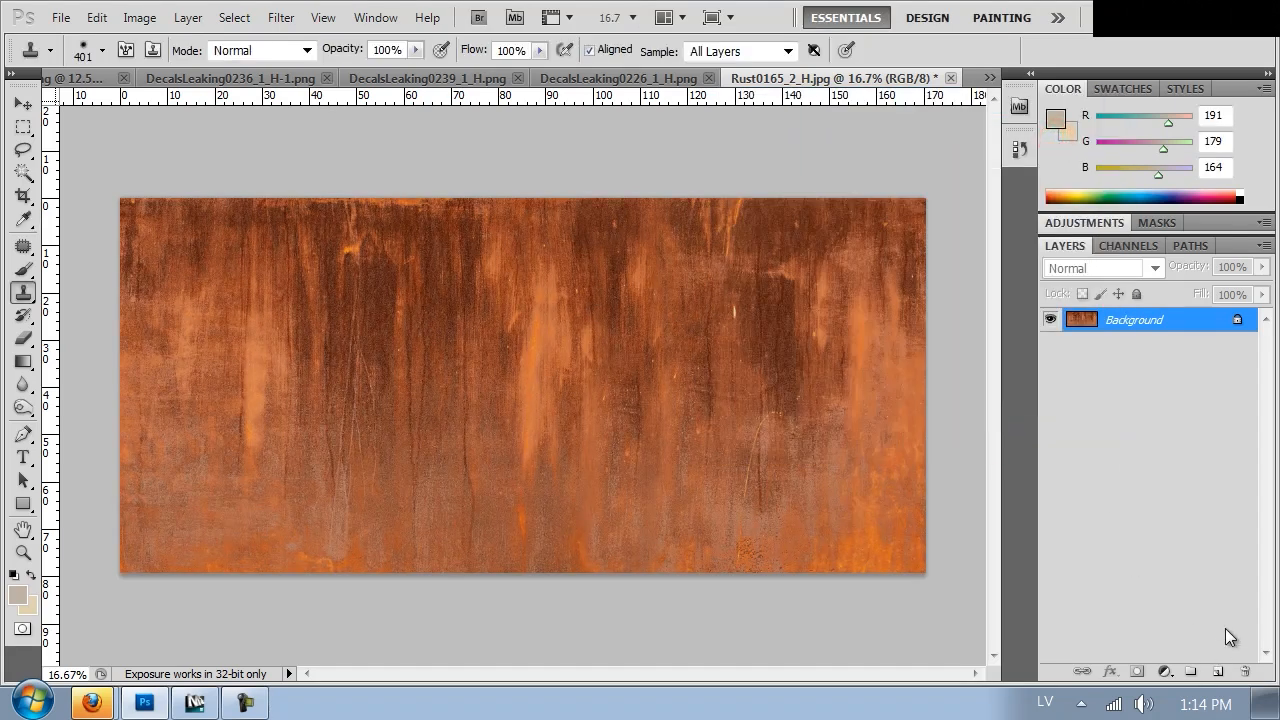
Step: Add a new layer and fill it with a dark brown sampled from the upper rust (RGB 117, 55, 33)
click(1220, 672)
drag(23, 360, 75, 381)
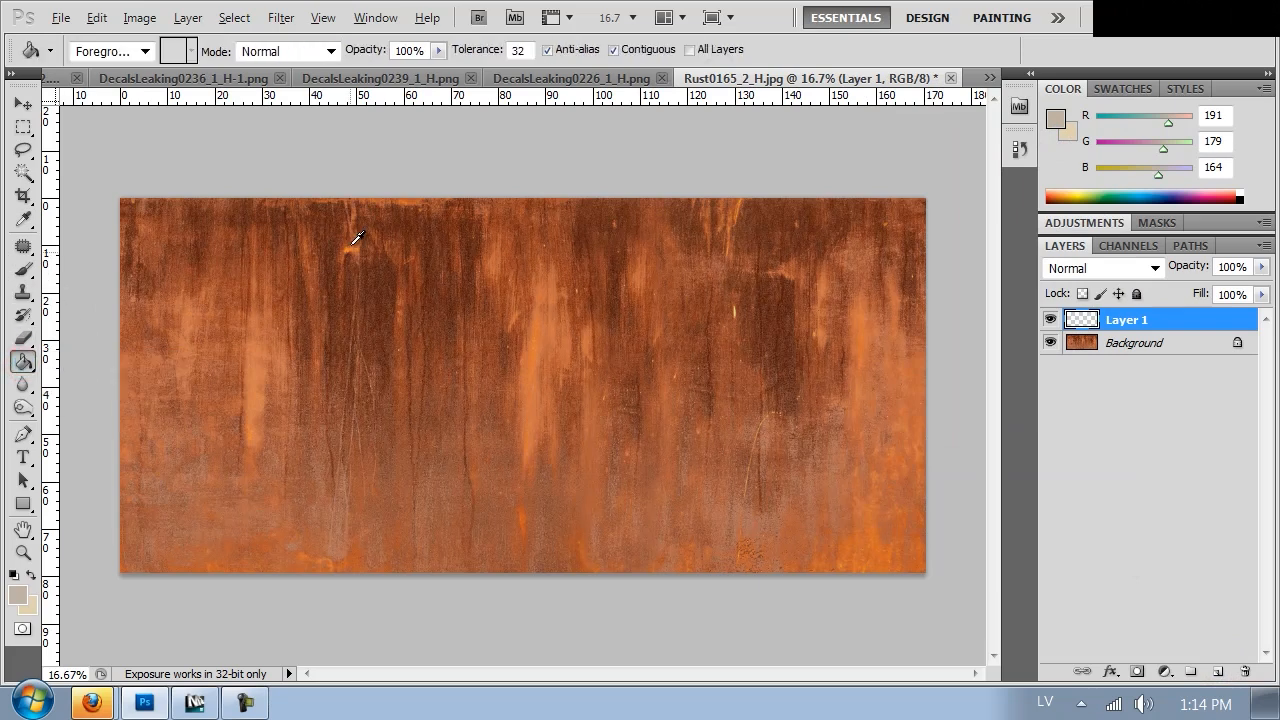
alt+click(334, 220)
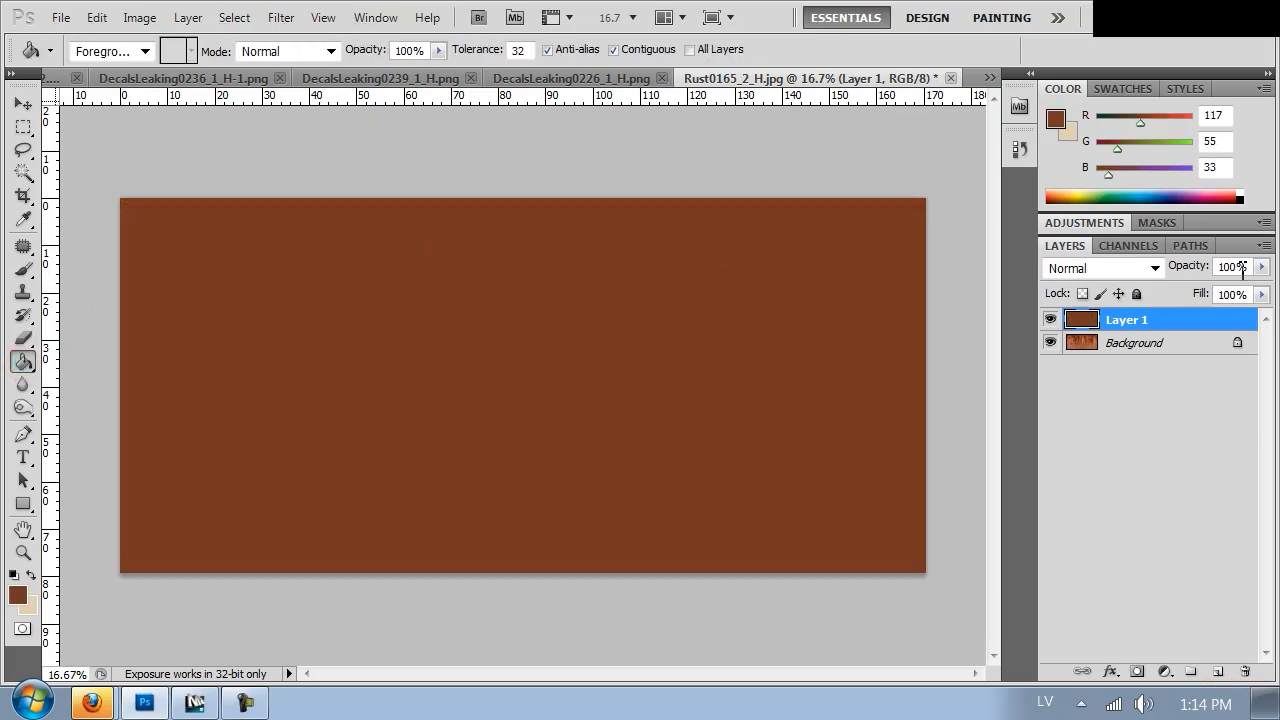
Step: Try out blend modes on the brown fill layer, from Darken and Multiply through Screen, Vivid Light and Linear Light
click(1129, 268)
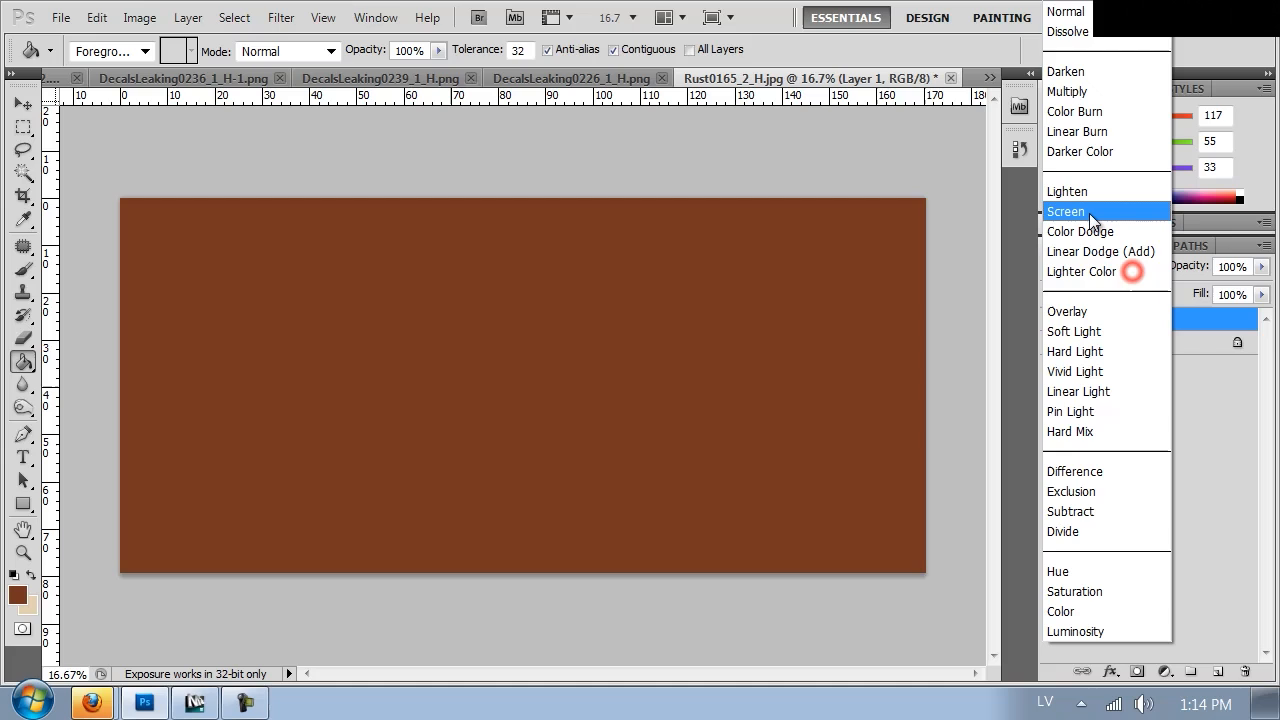
click(1077, 72)
key(Down)
key(Down)
key(Up)
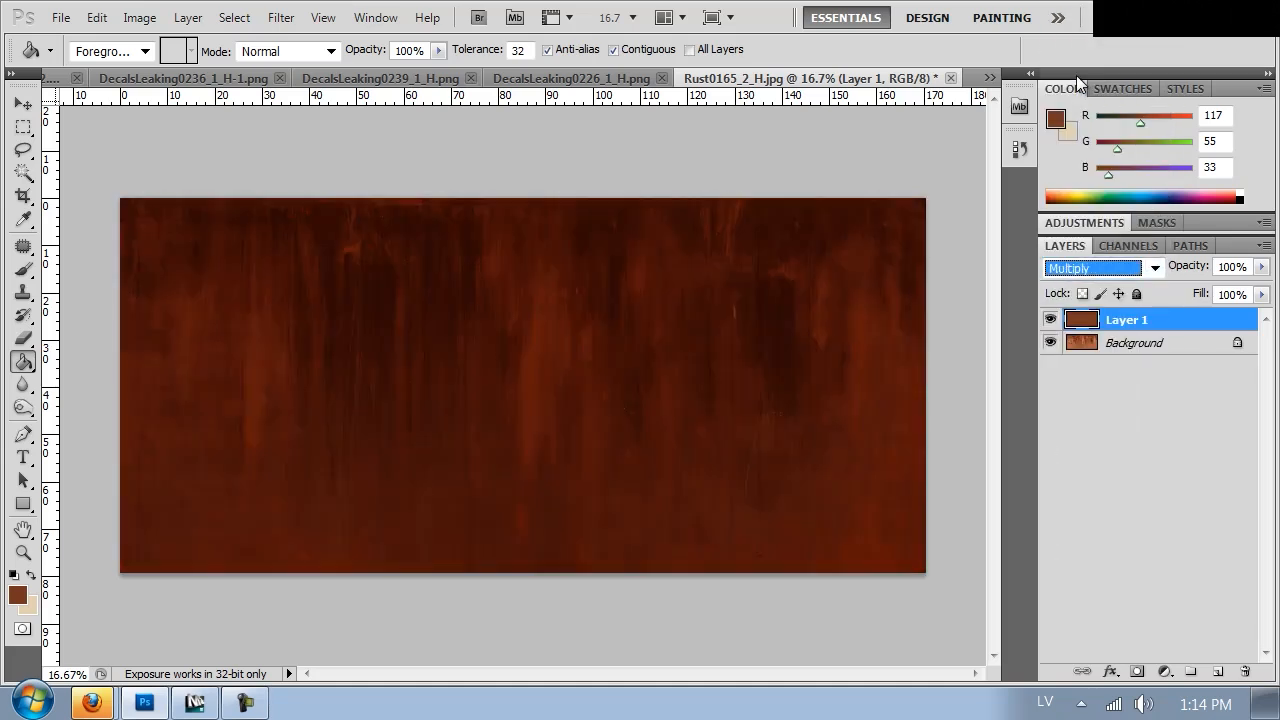
key(Down)
key(Down)
key(Down)
key(Down)
key(Down)
key(Down)
key(Down)
key(Down)
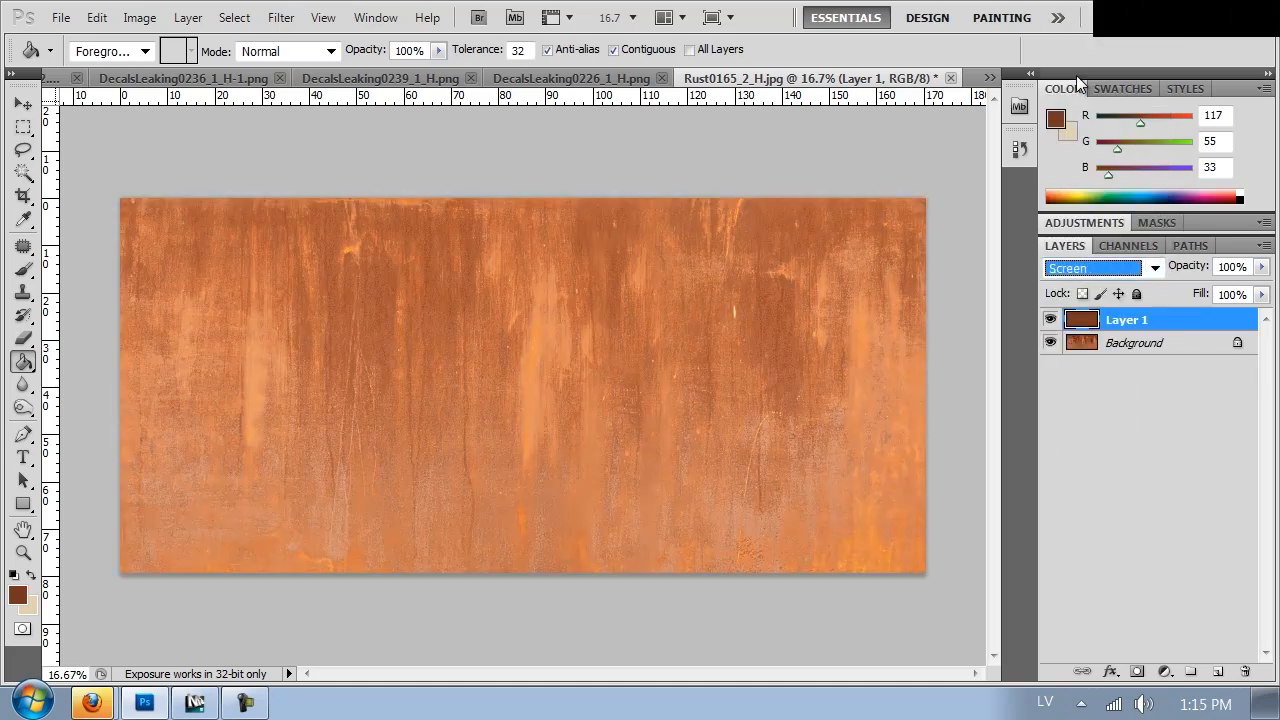
key(Down)
key(Down)
key(Down)
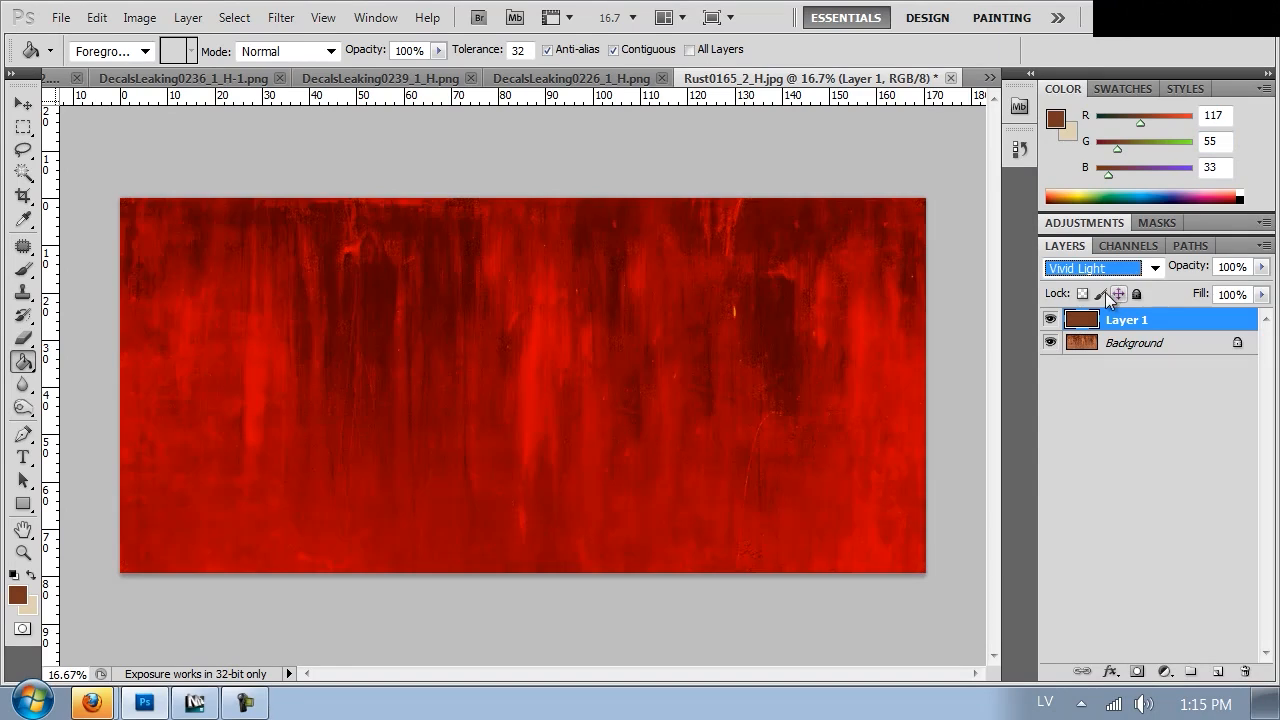
key(Down)
key(Up)
key(Up)
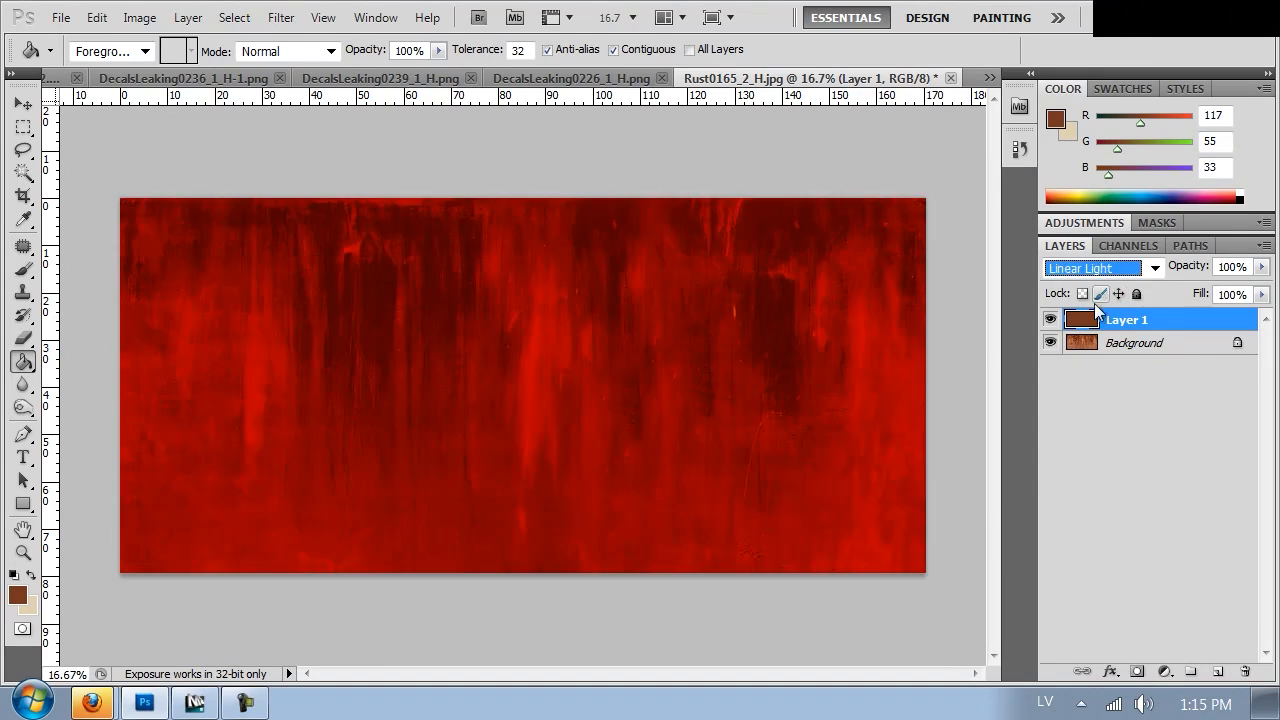
key(Up)
key(Up)
key(Up)
Step: Set the brown fill layer to Multiply at 72% opacity and merge it into the background
click(1088, 266)
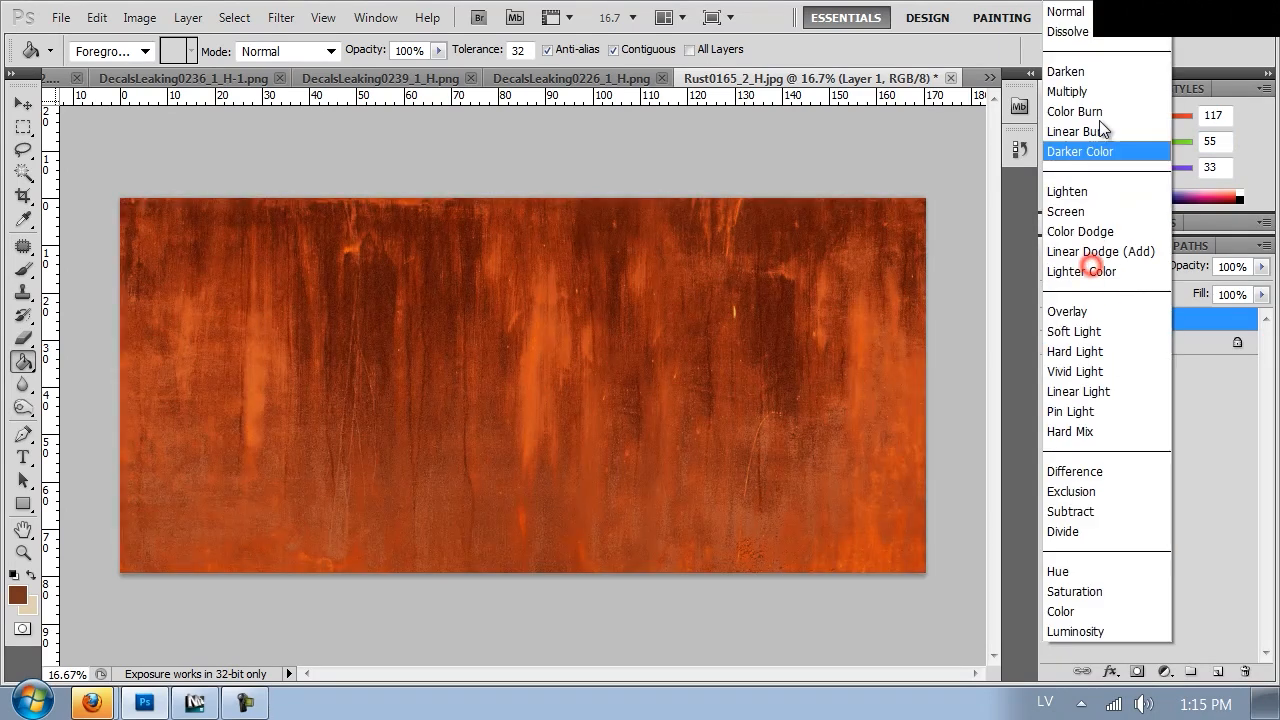
click(1100, 90)
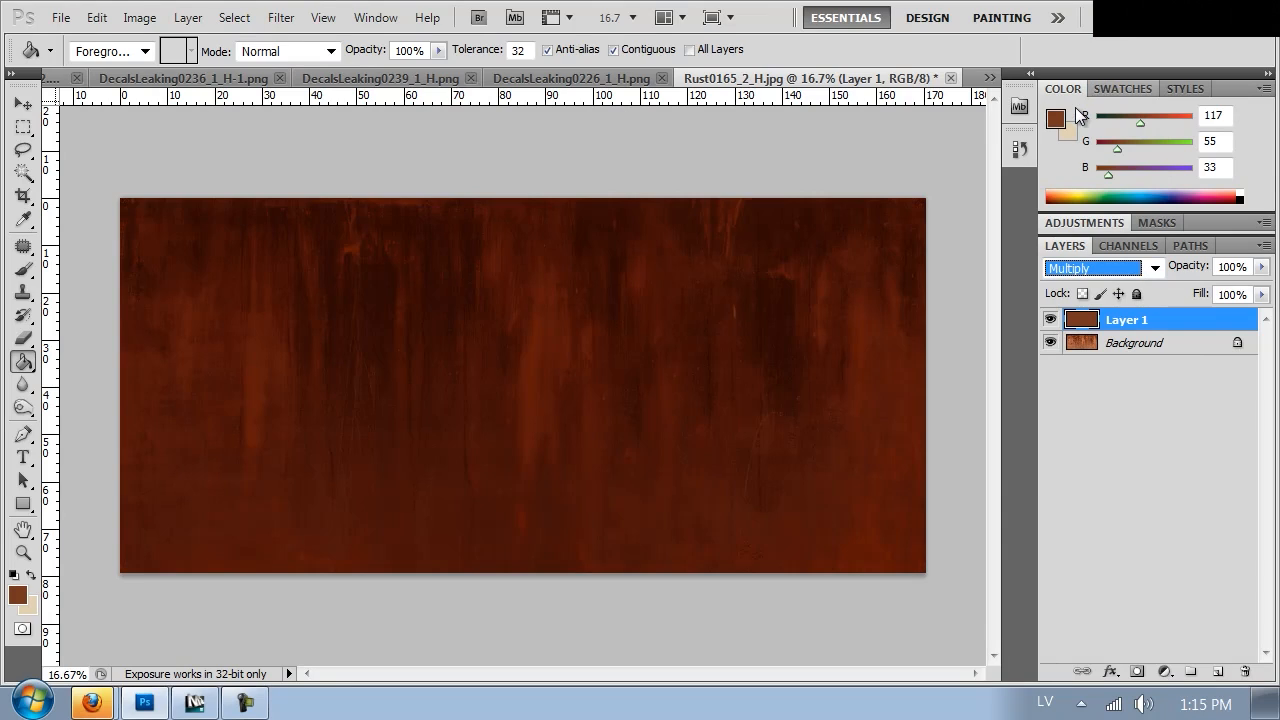
click(1051, 322)
click(1051, 322)
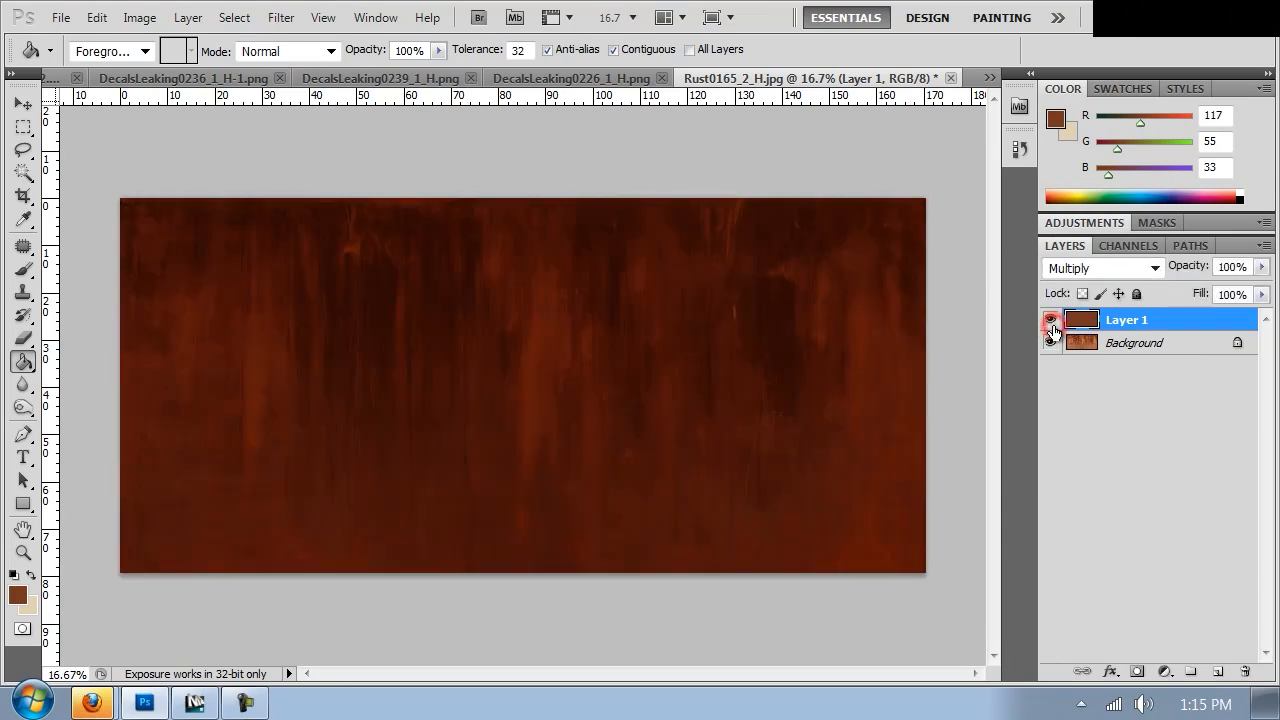
drag(1252, 264, 1235, 291)
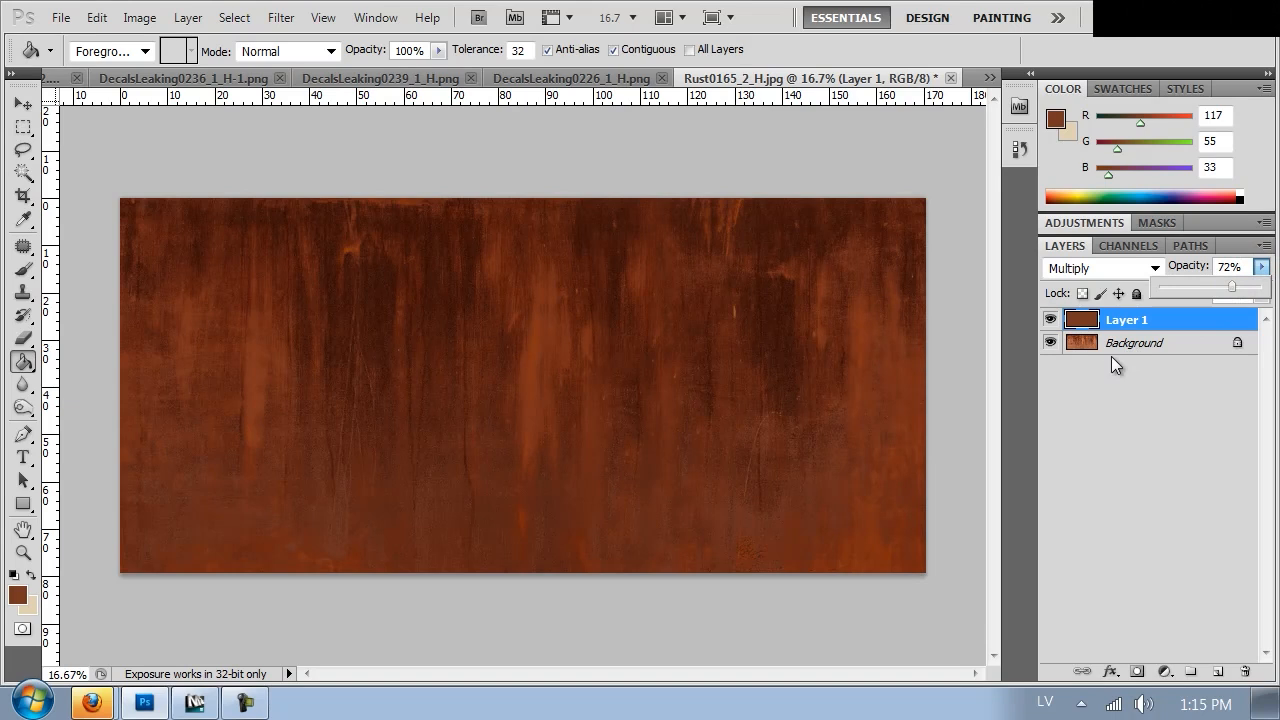
key(ctrl+e)
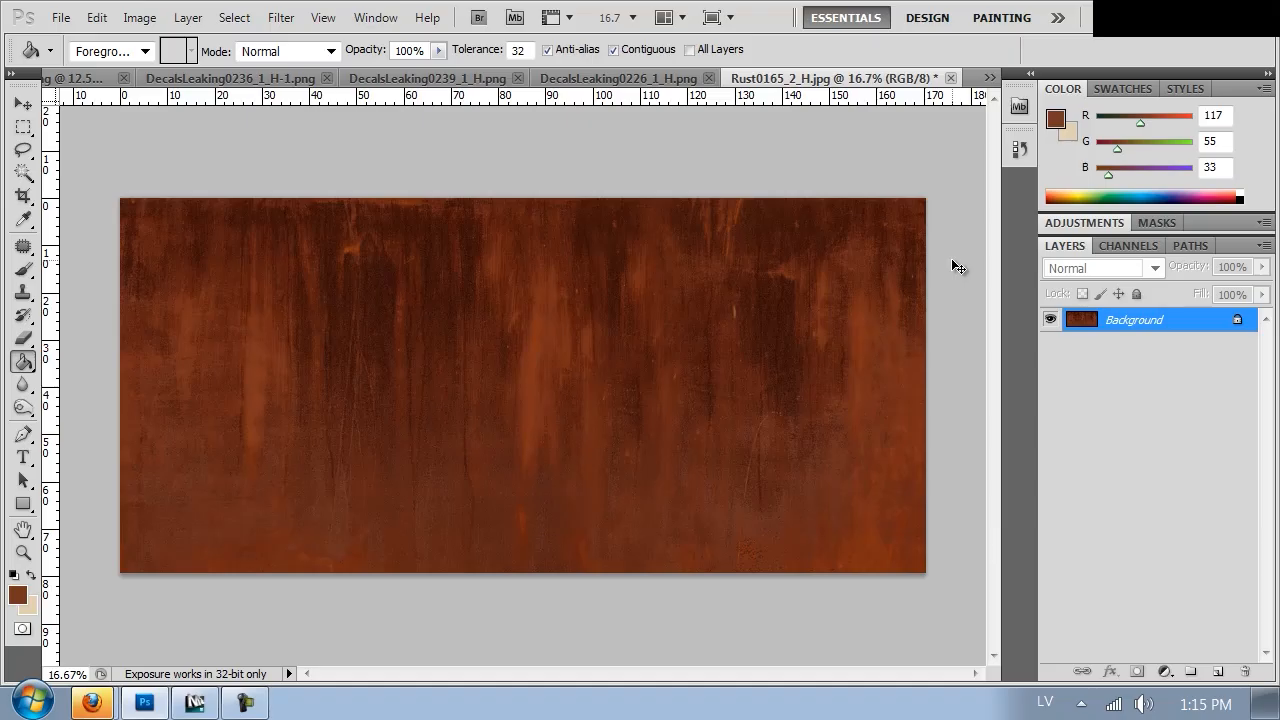
Step: Save the texture as a PNG named Rust in the Textures folder inside VOL2 on the desktop
key(ctrl+shift+s)
click(40, 208)
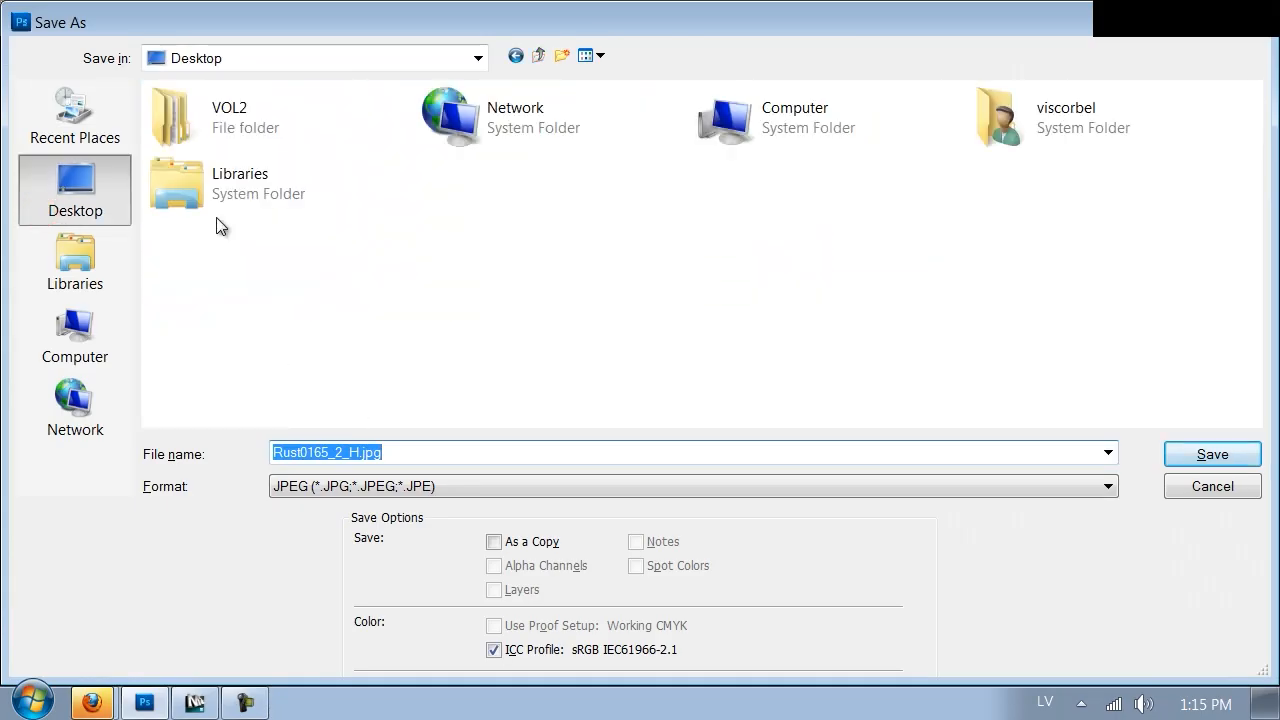
double_click(195, 120)
click(361, 494)
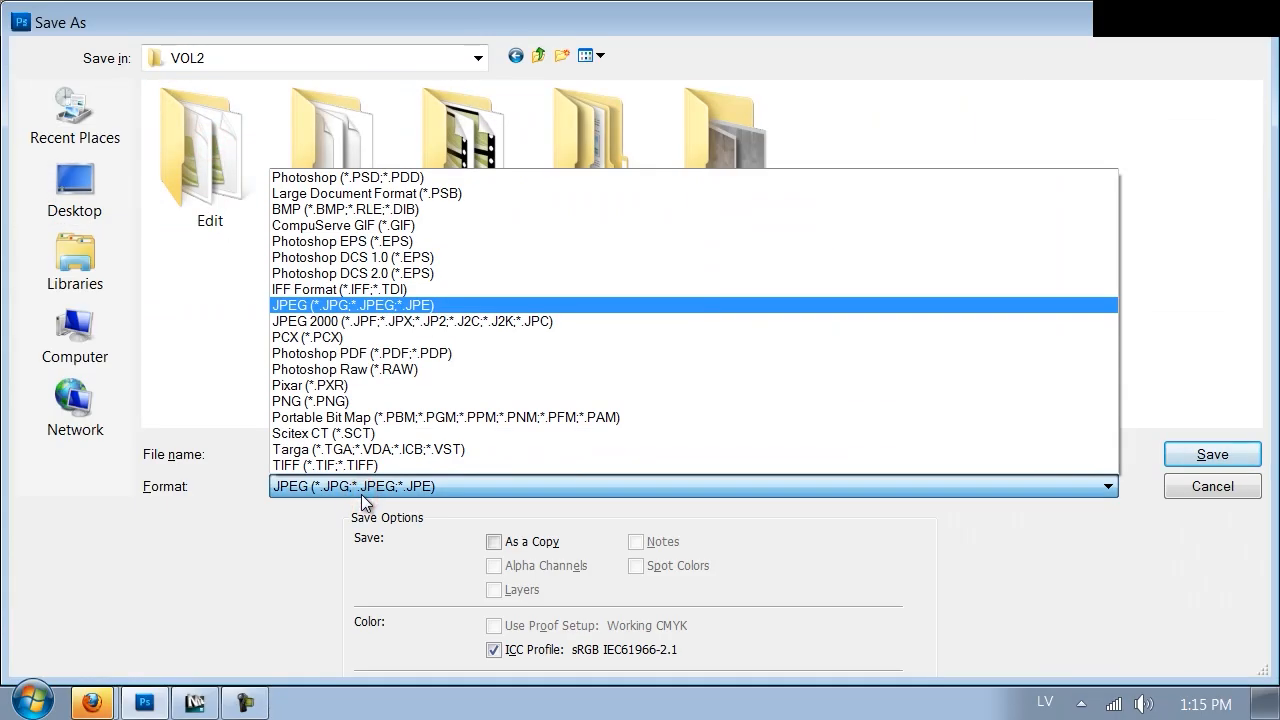
double_click(362, 494)
click(337, 401)
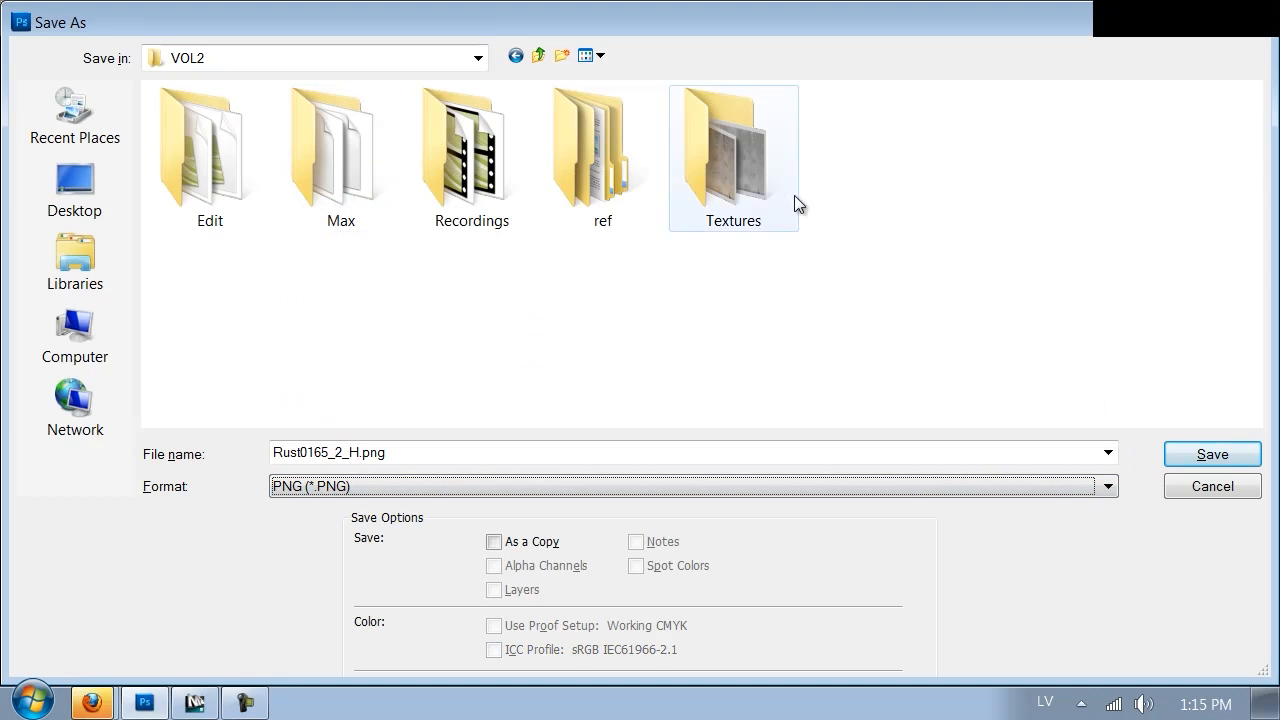
double_click(737, 182)
click(484, 451)
text(Rust)
key(Return)
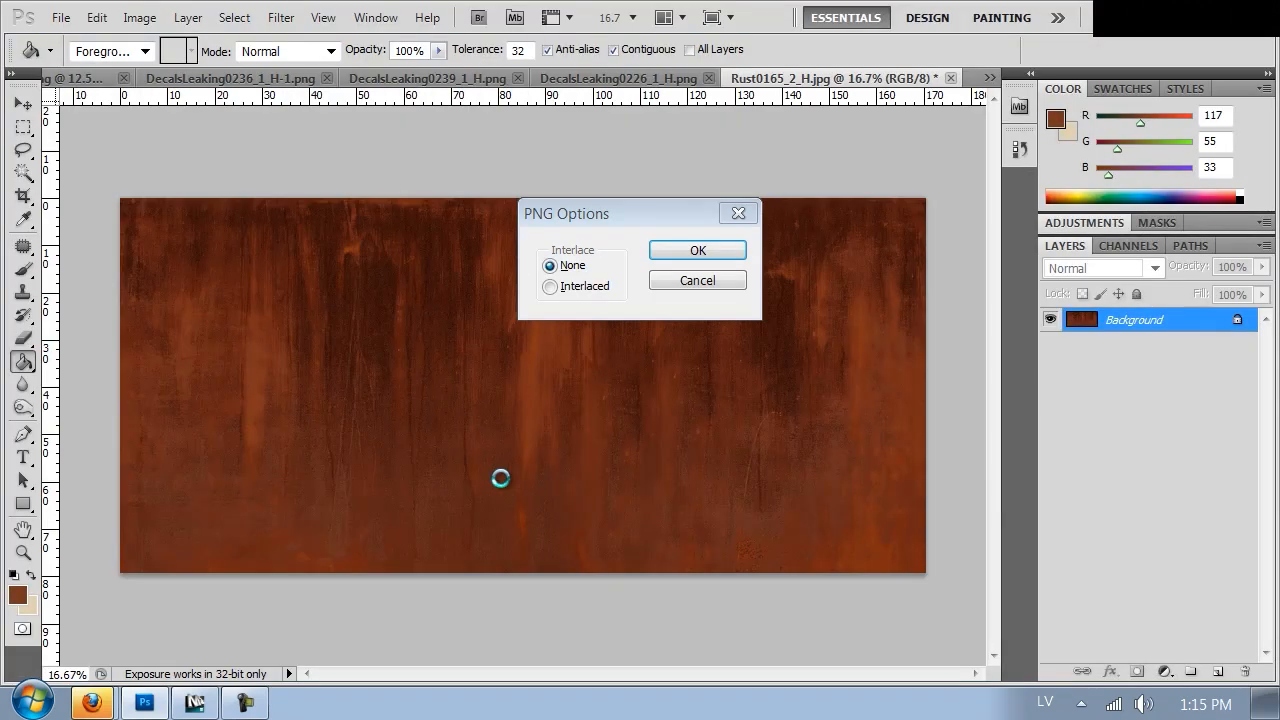
Step: Switch to 3ds Max and turn an unused material slot into a VRayMtl named Rust
click(200, 700)
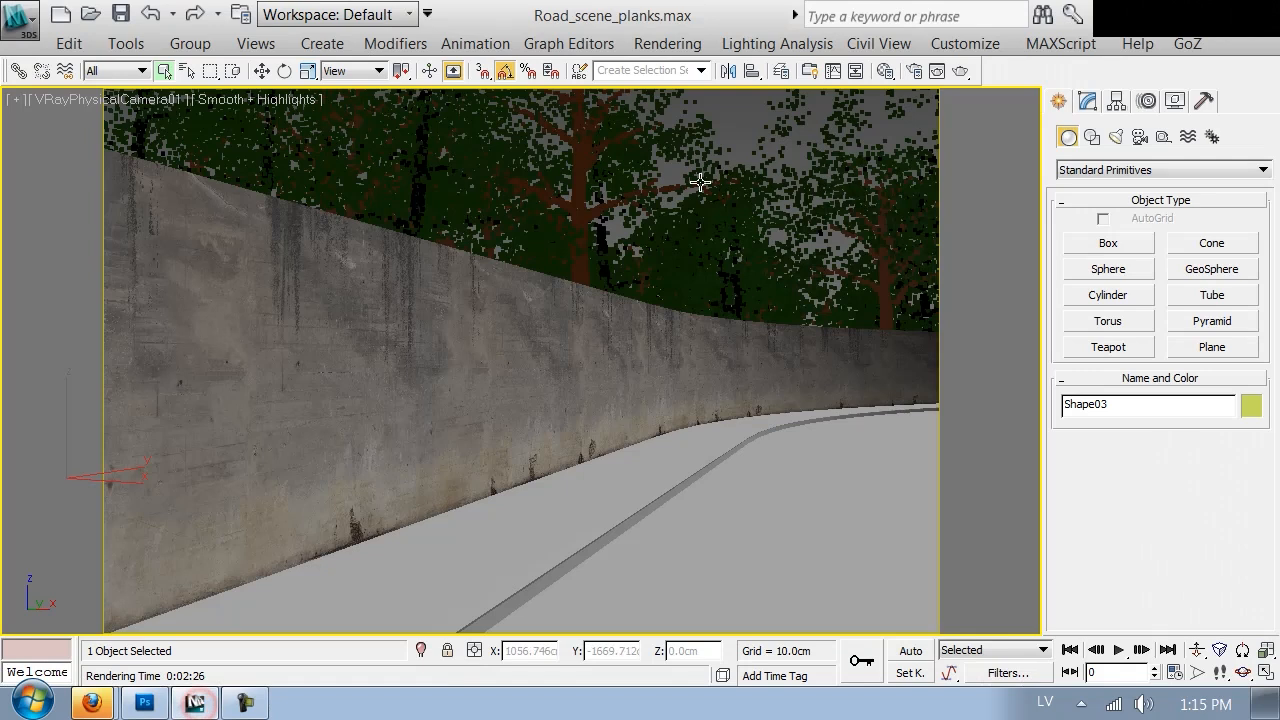
key(m)
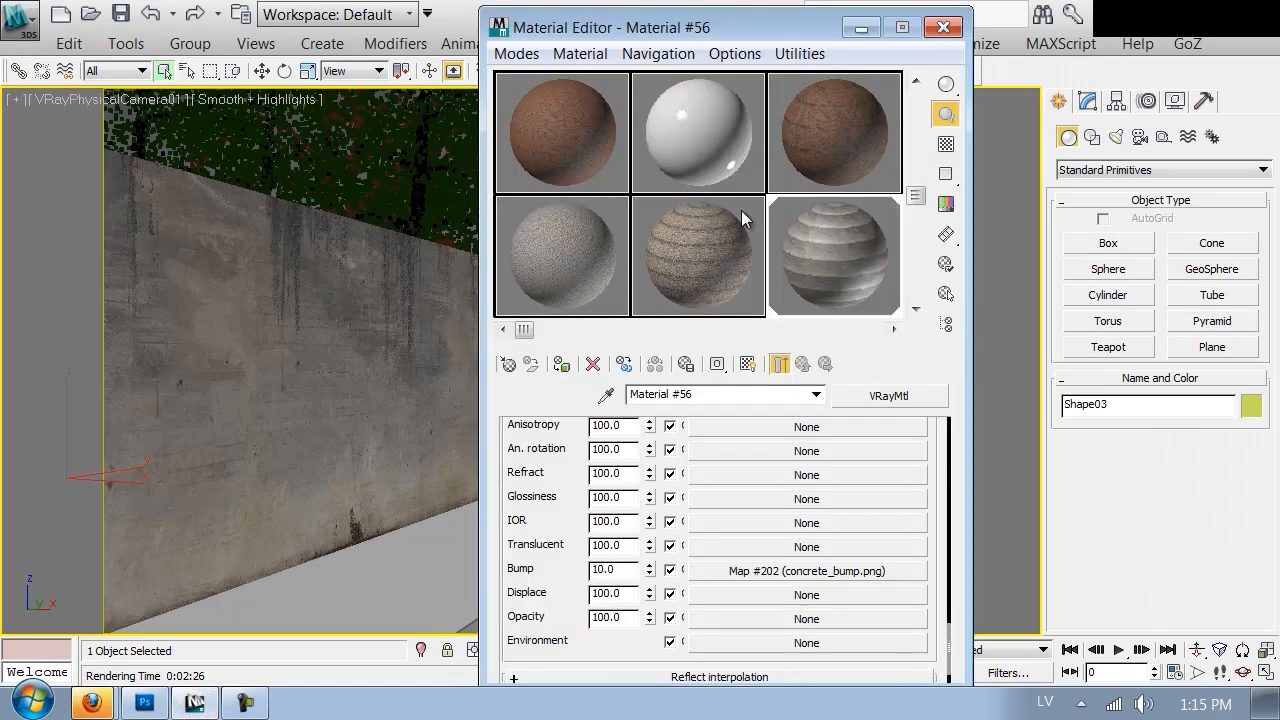
drag(915, 196, 911, 312)
click(542, 250)
click(508, 364)
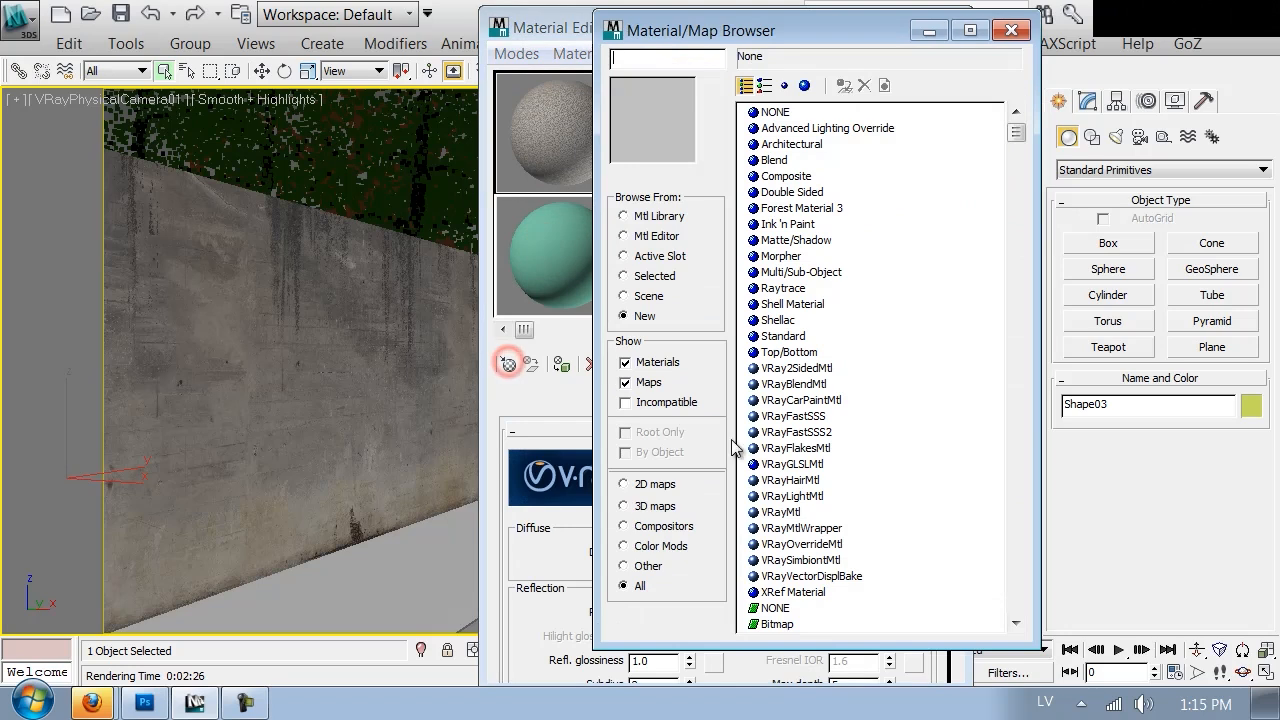
double_click(785, 521)
click(727, 394)
text(Rust)
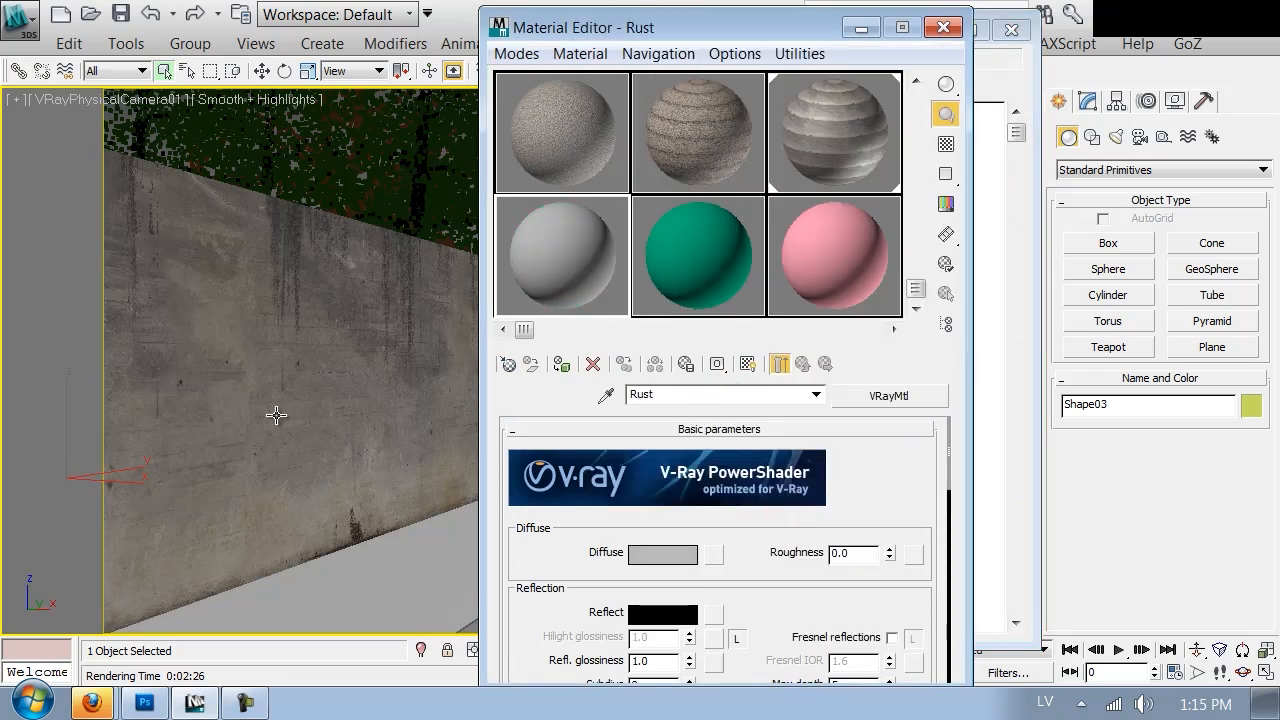
Step: Load the saved rust PNG from the Textures folder as the Rust material's diffuse bitmap
click(716, 553)
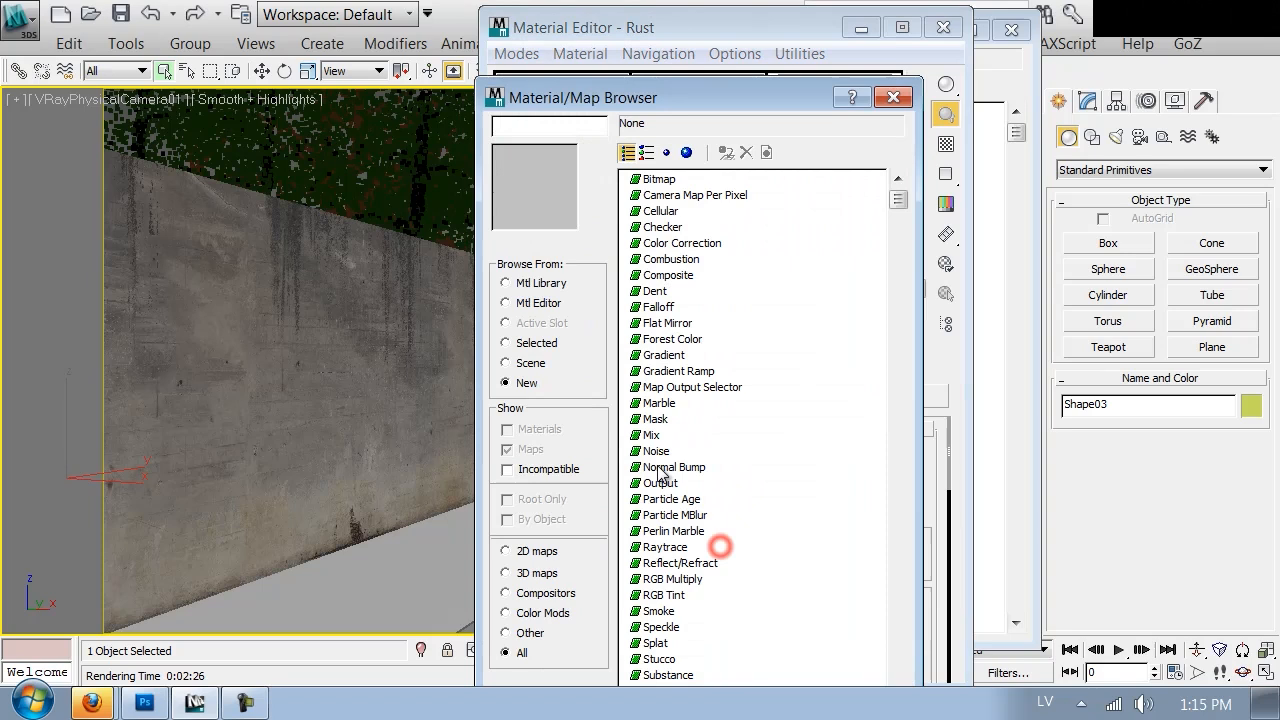
double_click(640, 171)
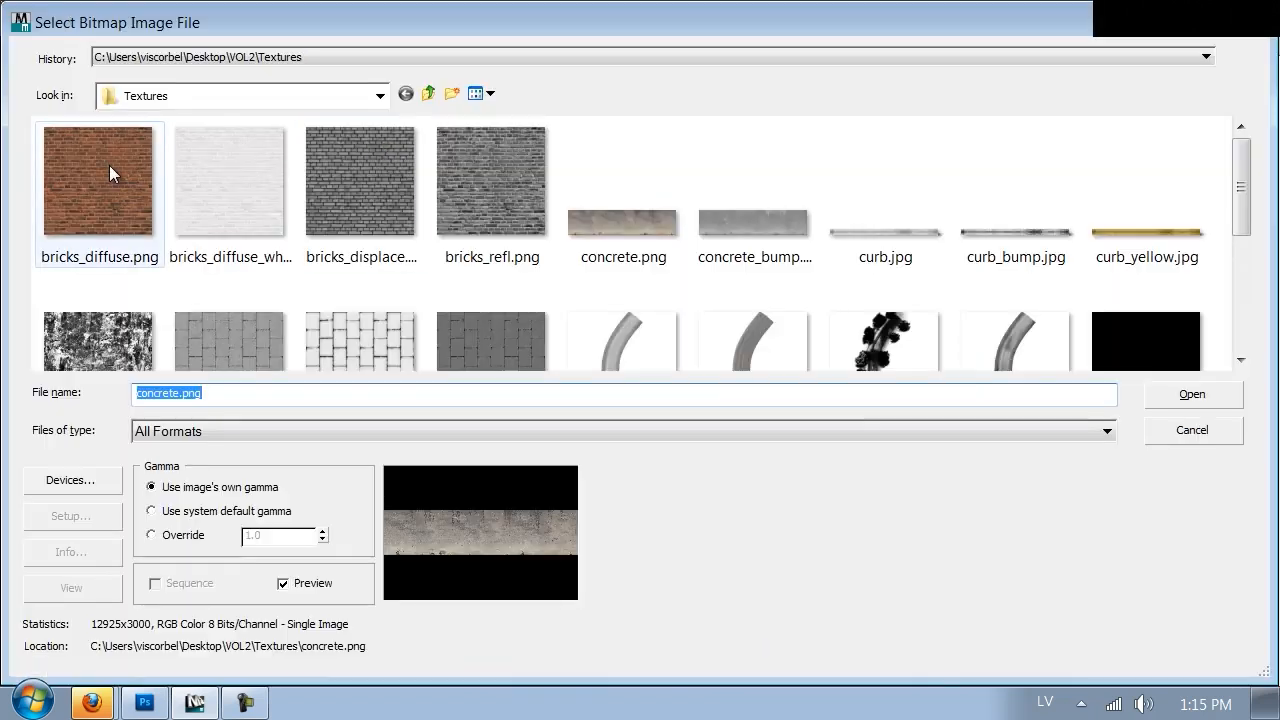
click(443, 206)
scroll(439, 206, down, 3)
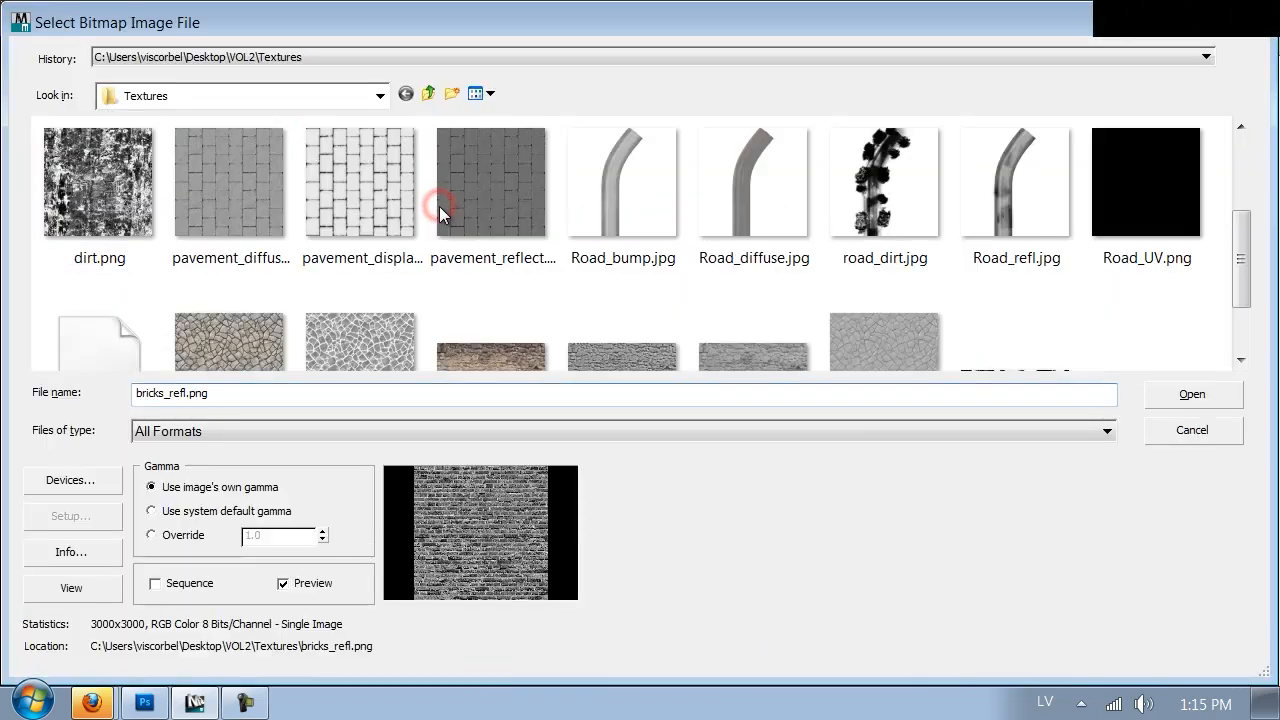
scroll(439, 209, down, 2)
click(108, 256)
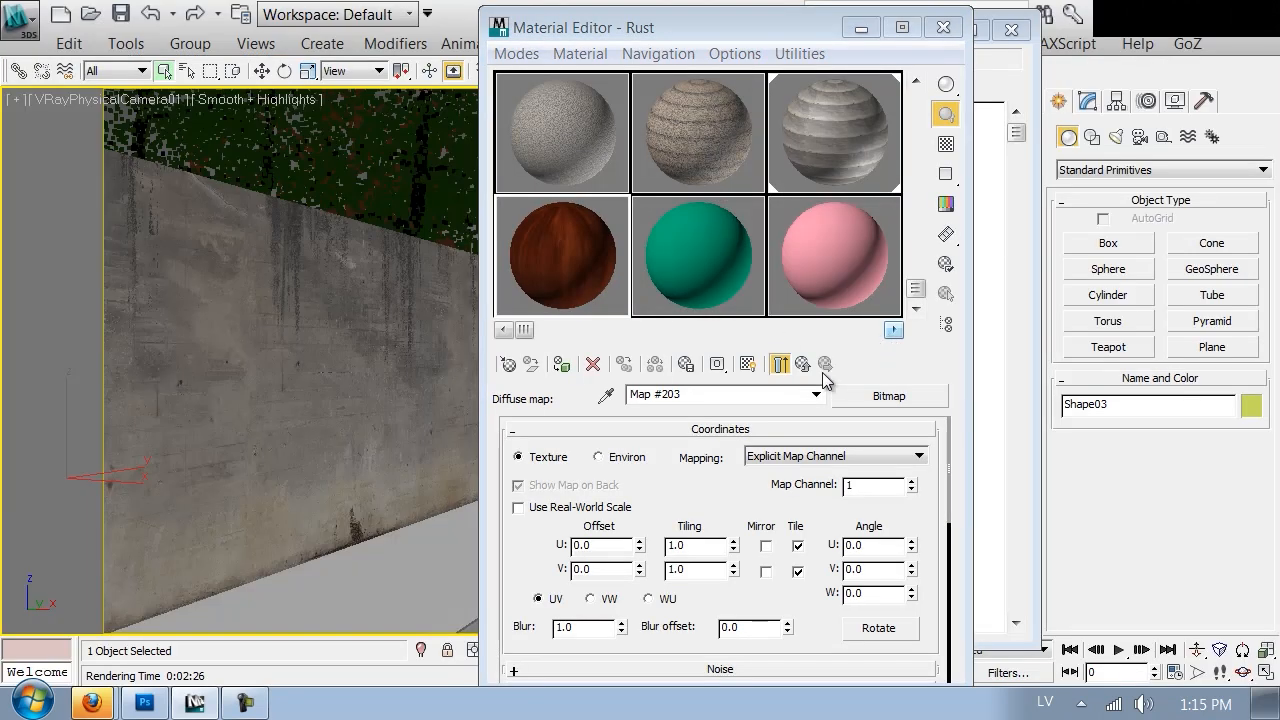
Step: Apply the Rust material to the concrete wall with its map shown in the viewport, and set the V tiling to 9.9
click(747, 363)
drag(352, 336, 352, 336)
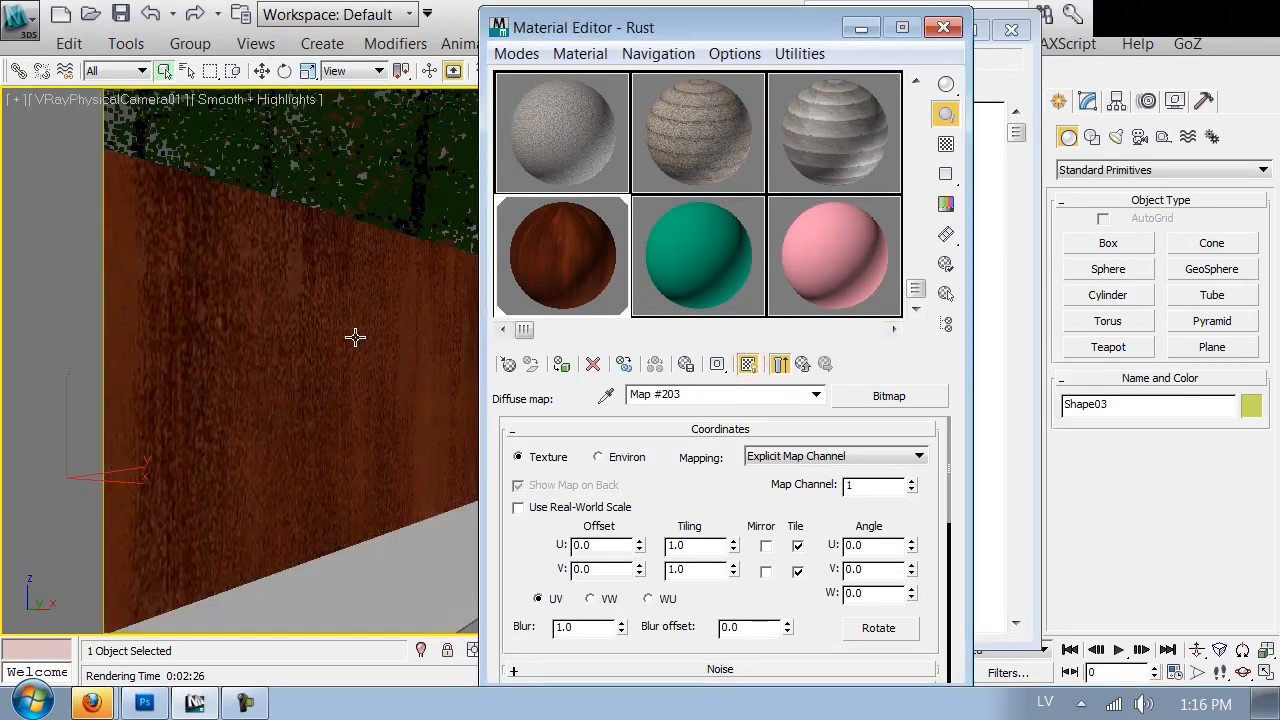
drag(733, 565, 694, 489)
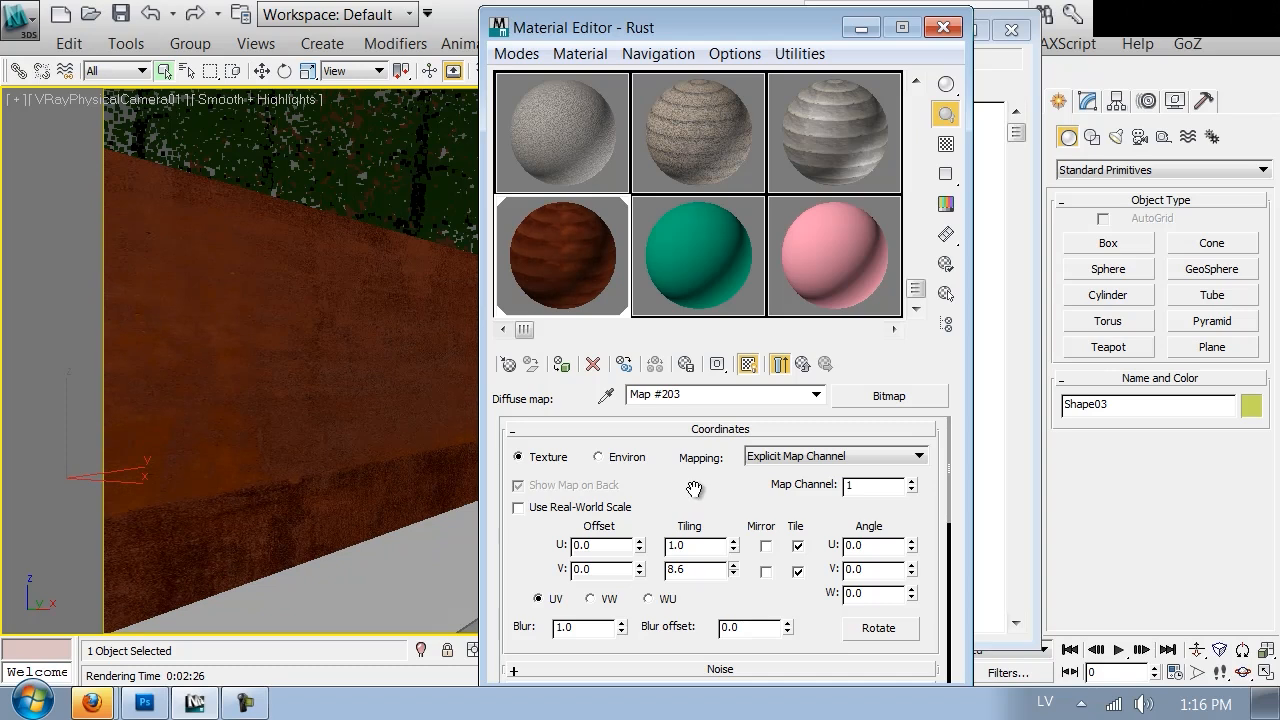
drag(735, 571, 736, 571)
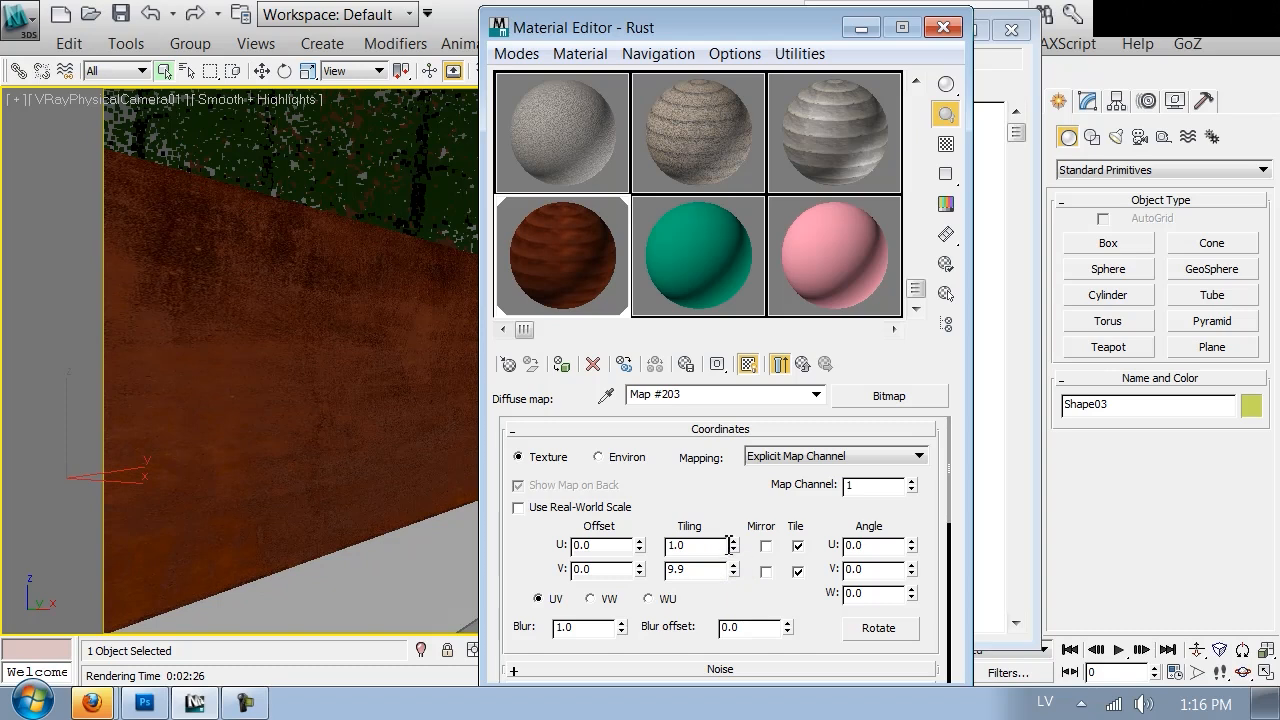
Step: Shift the rust map vertically on the wall, trying a V offset of -0.01 and settling on -0.001
click(622, 569)
text(-0.01)
key(Return)
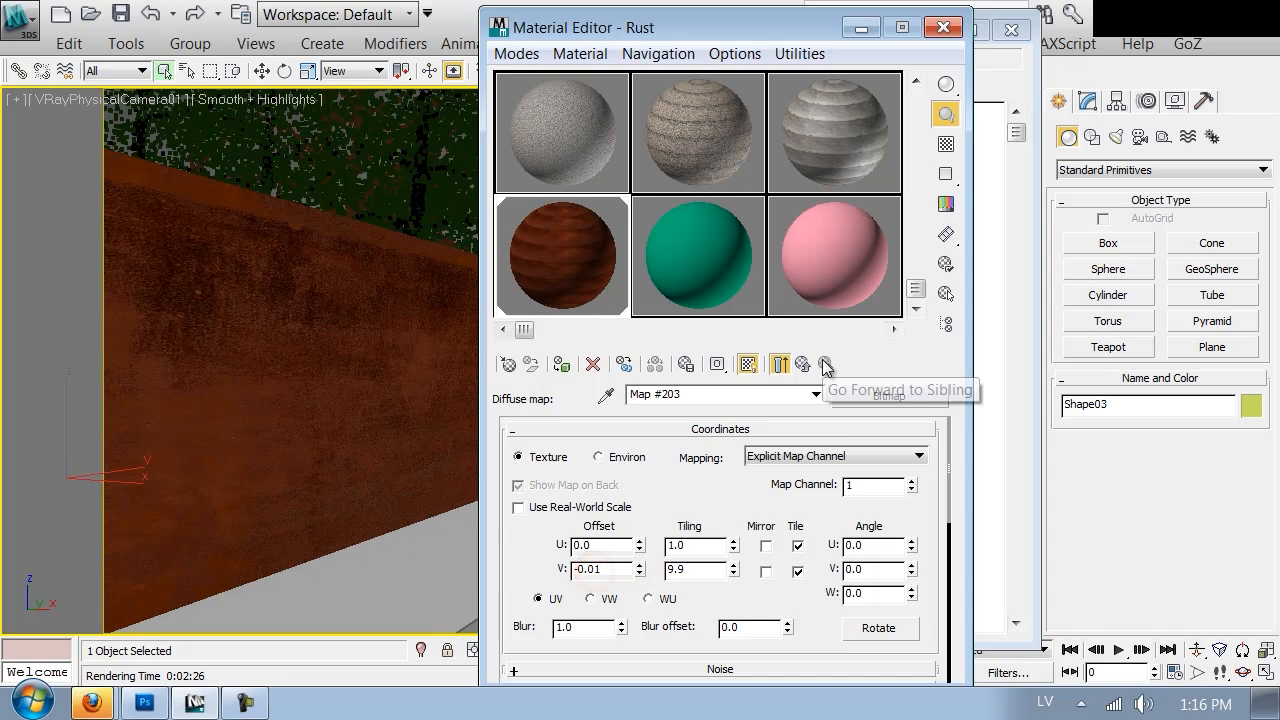
text(0)
key(Return)
Step: Raise the rust map's U tiling to 3.5 and close the leftover Material/Map Browser
drag(733, 548, 731, 525)
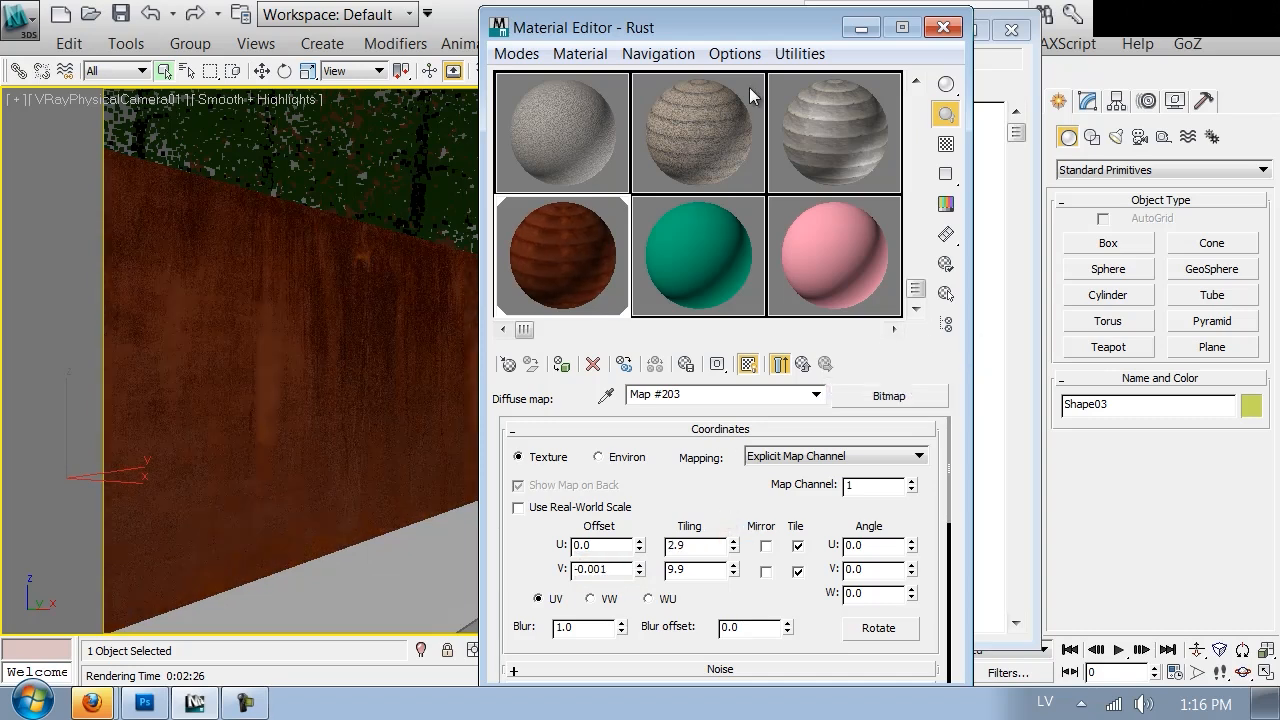
drag(698, 16, 983, 97)
click(998, 31)
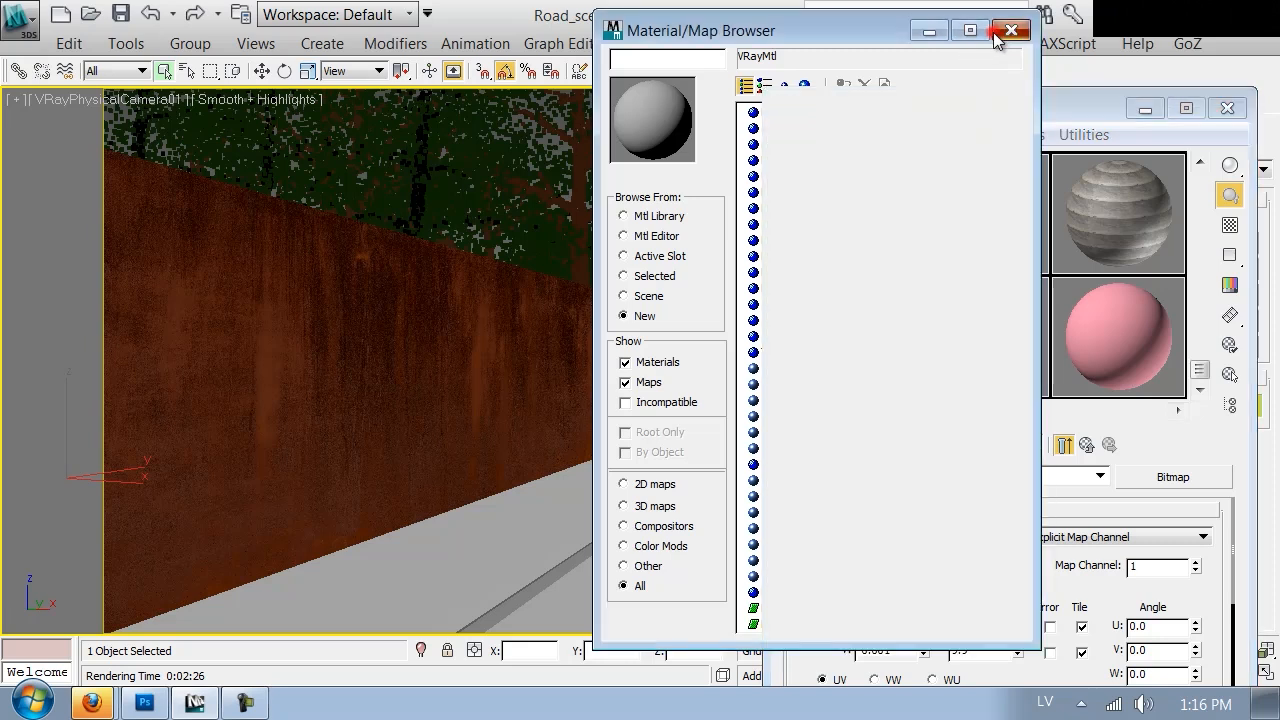
drag(899, 101, 748, 72)
click(853, 587)
click(853, 587)
click(853, 587)
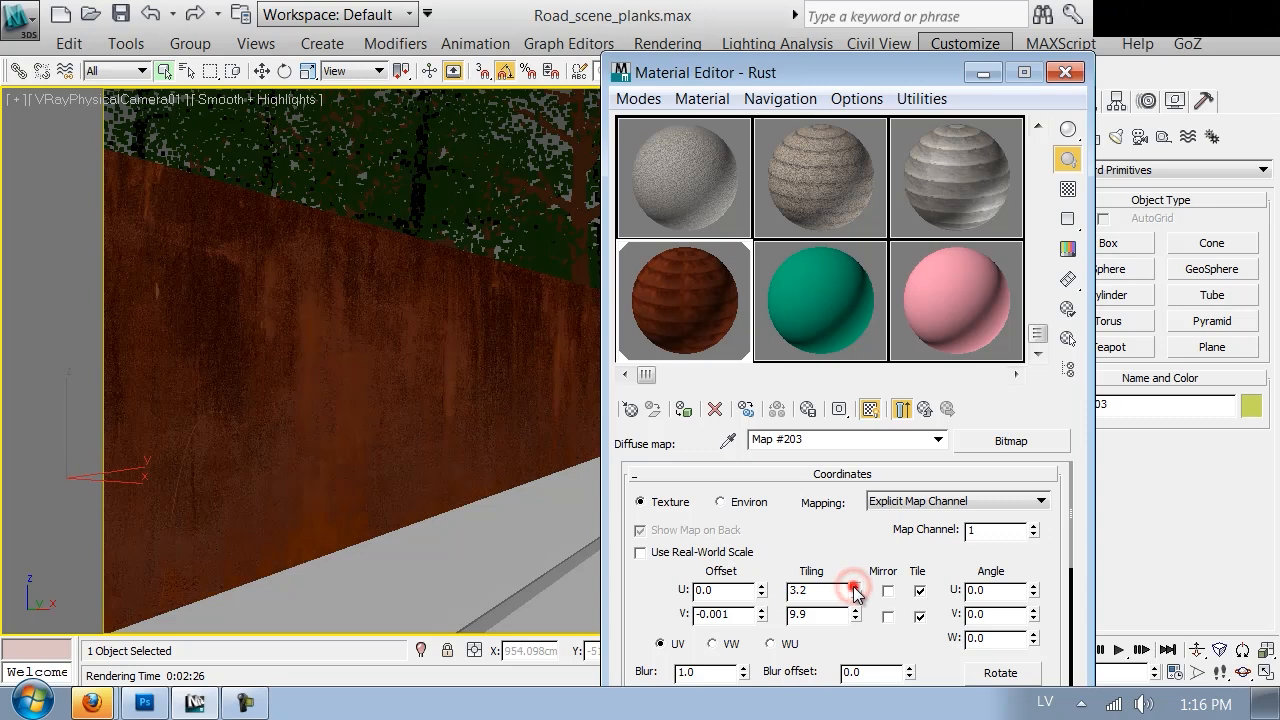
click(854, 587)
click(853, 587)
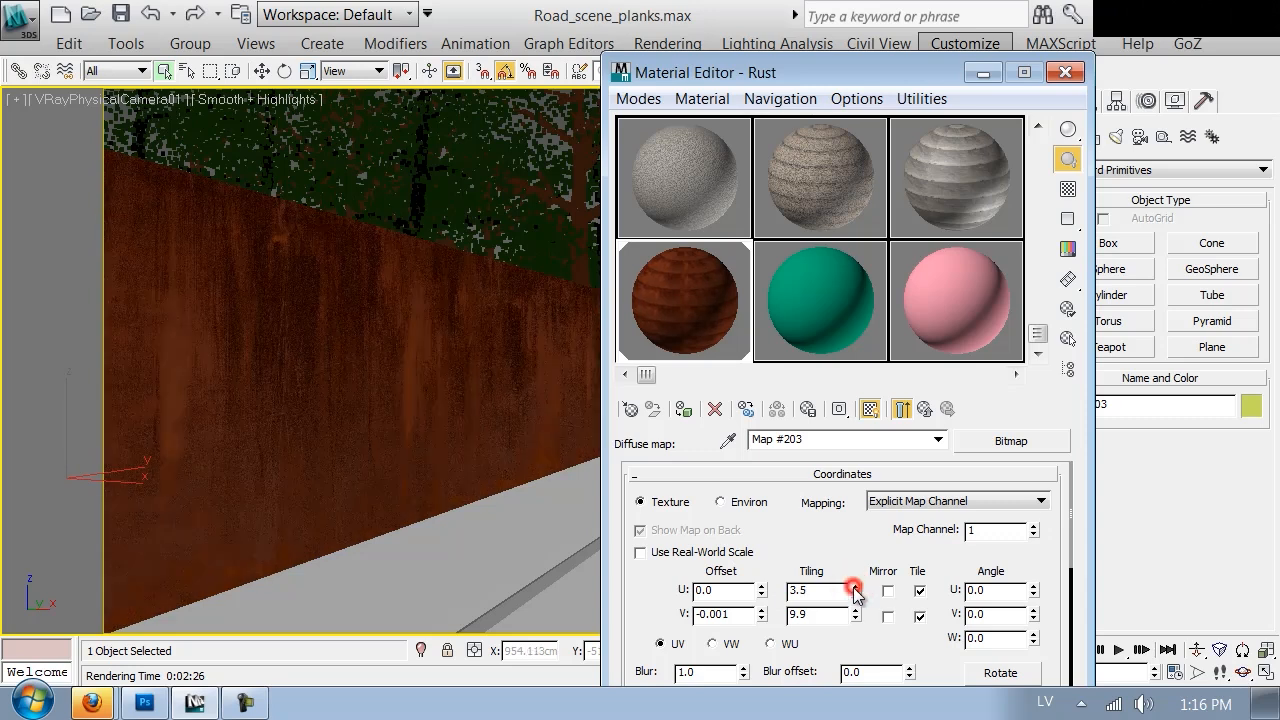
Step: Look over the textured wall in the camera view and check the rusty metal reference photo in Firefox
click(1065, 72)
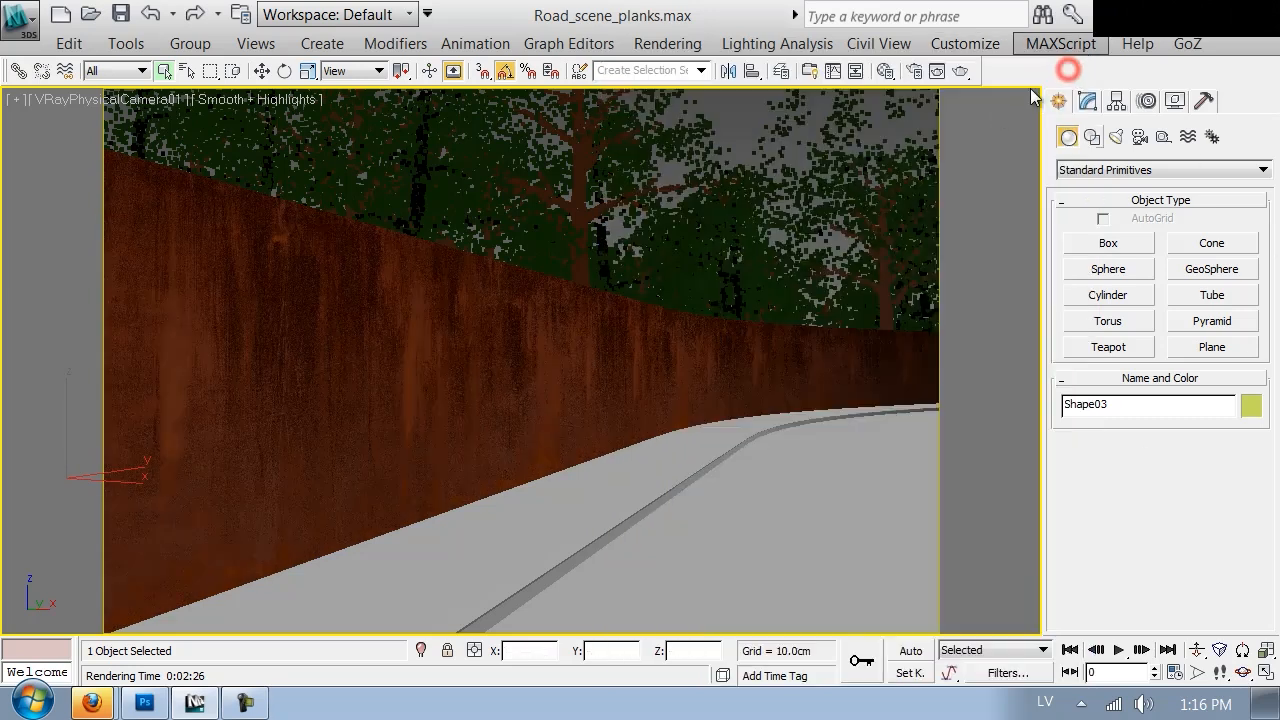
key(m)
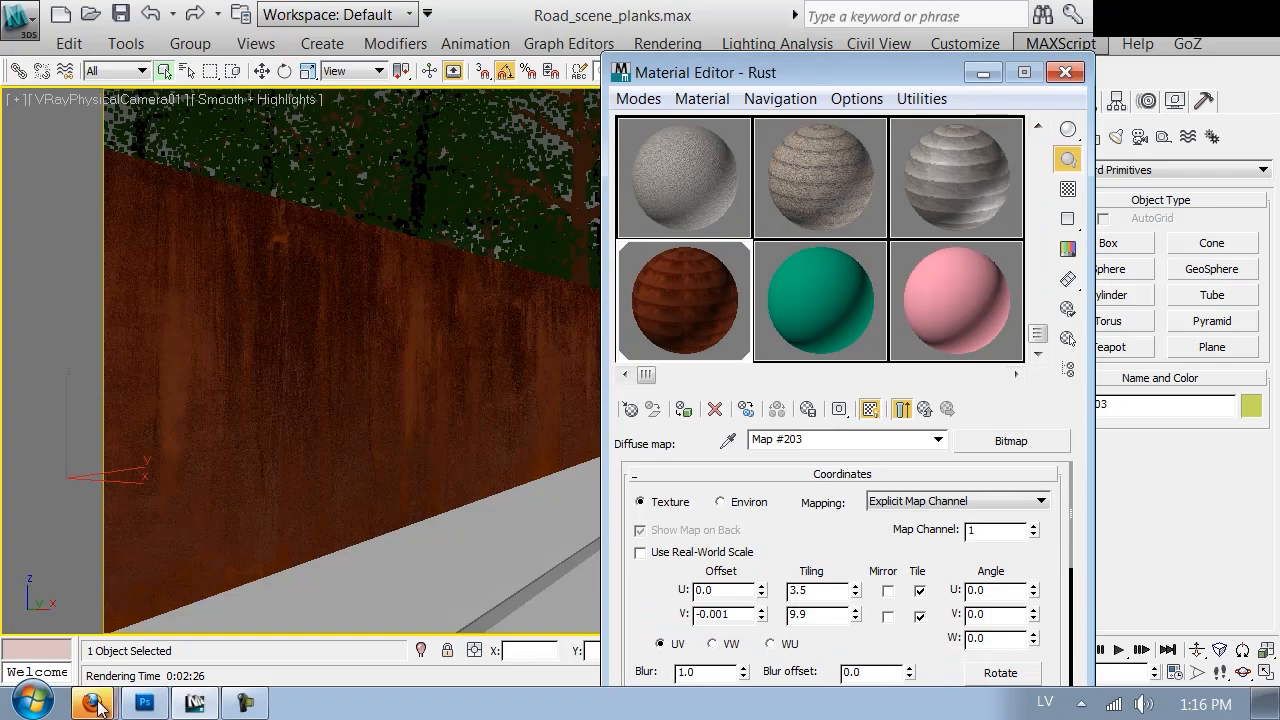
mouse_move(97, 706)
click(106, 617)
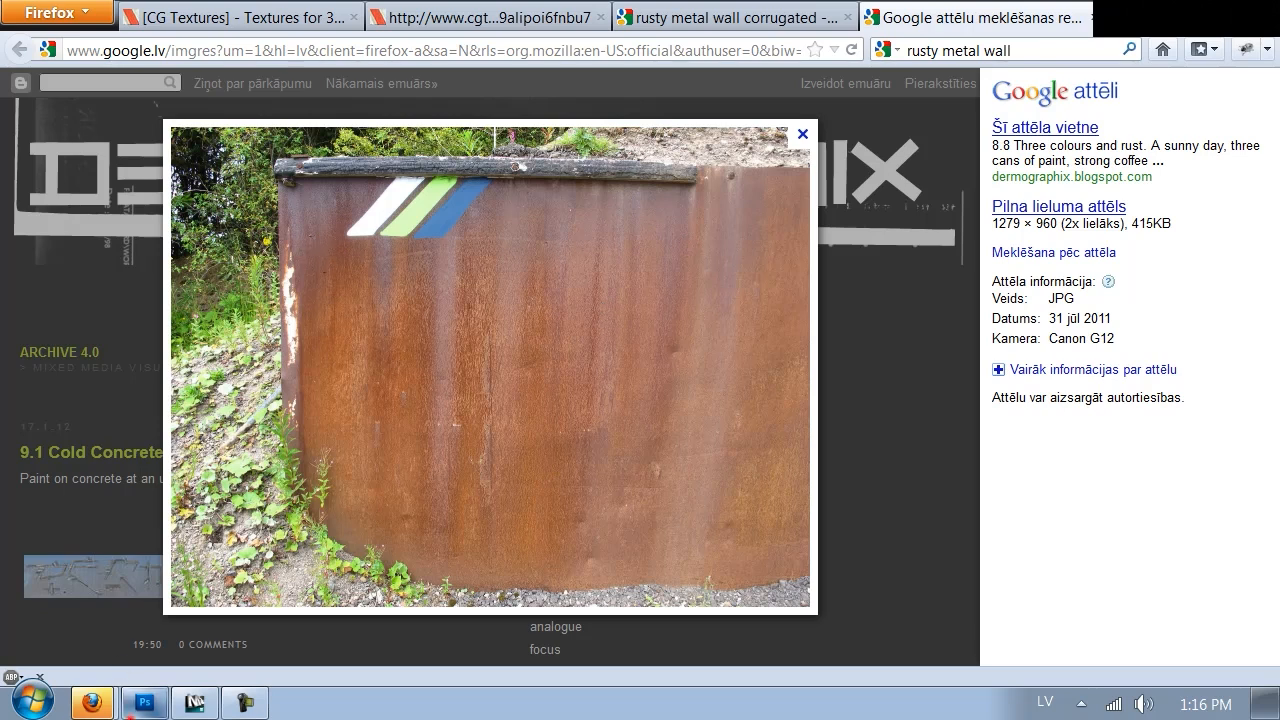
Step: Switch to Photoshop and desaturate the rust texture completely with Hue/Saturation, setting saturation to -100
click(145, 703)
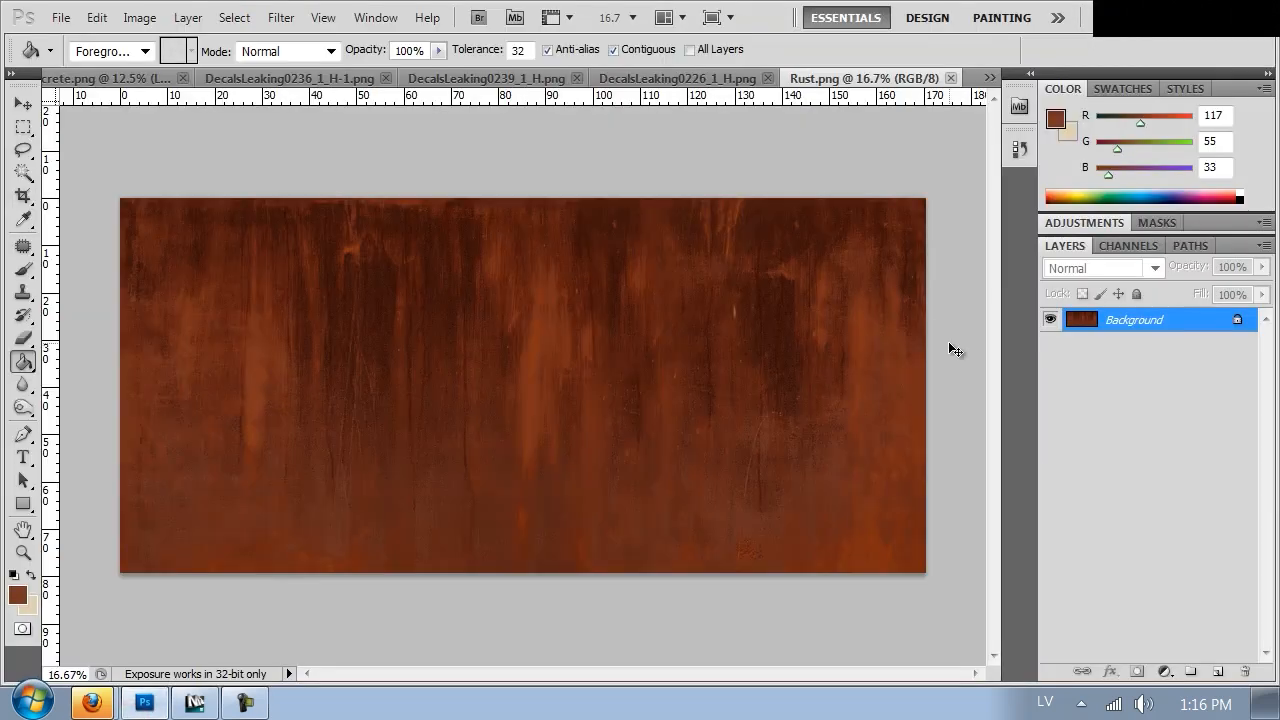
key(ctrl+u)
drag(796, 289, 779, 289)
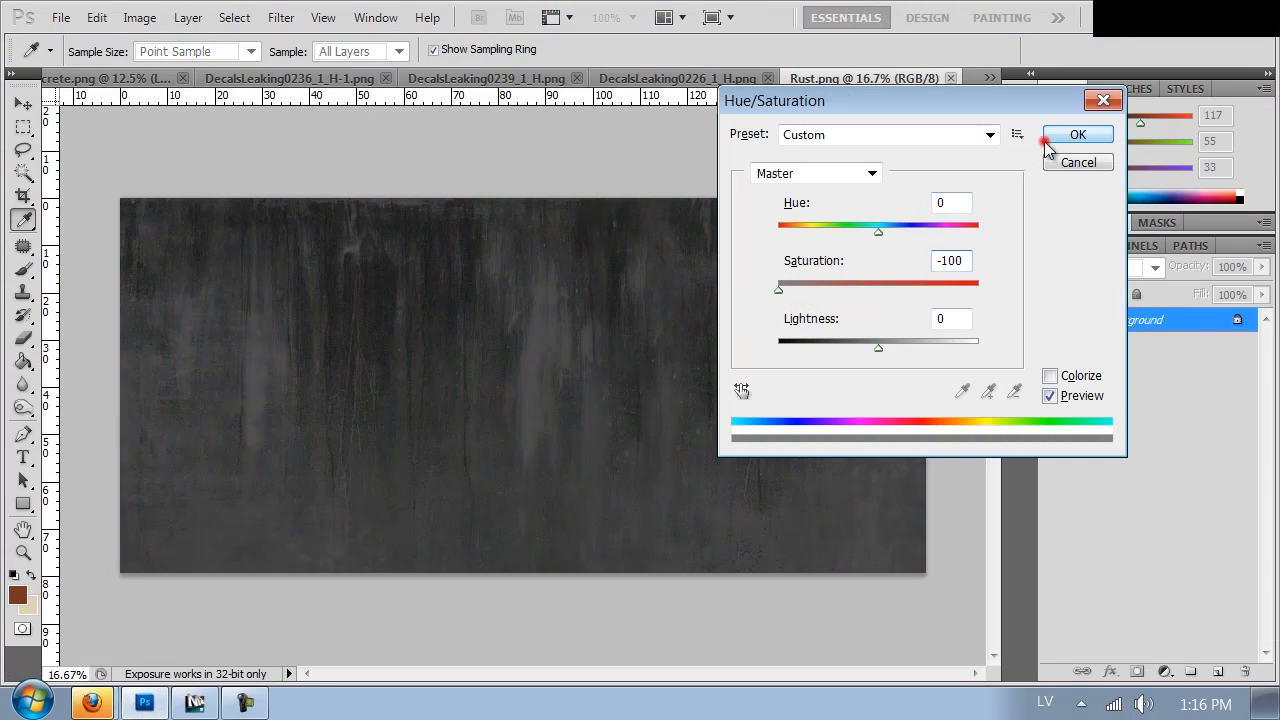
click(1046, 140)
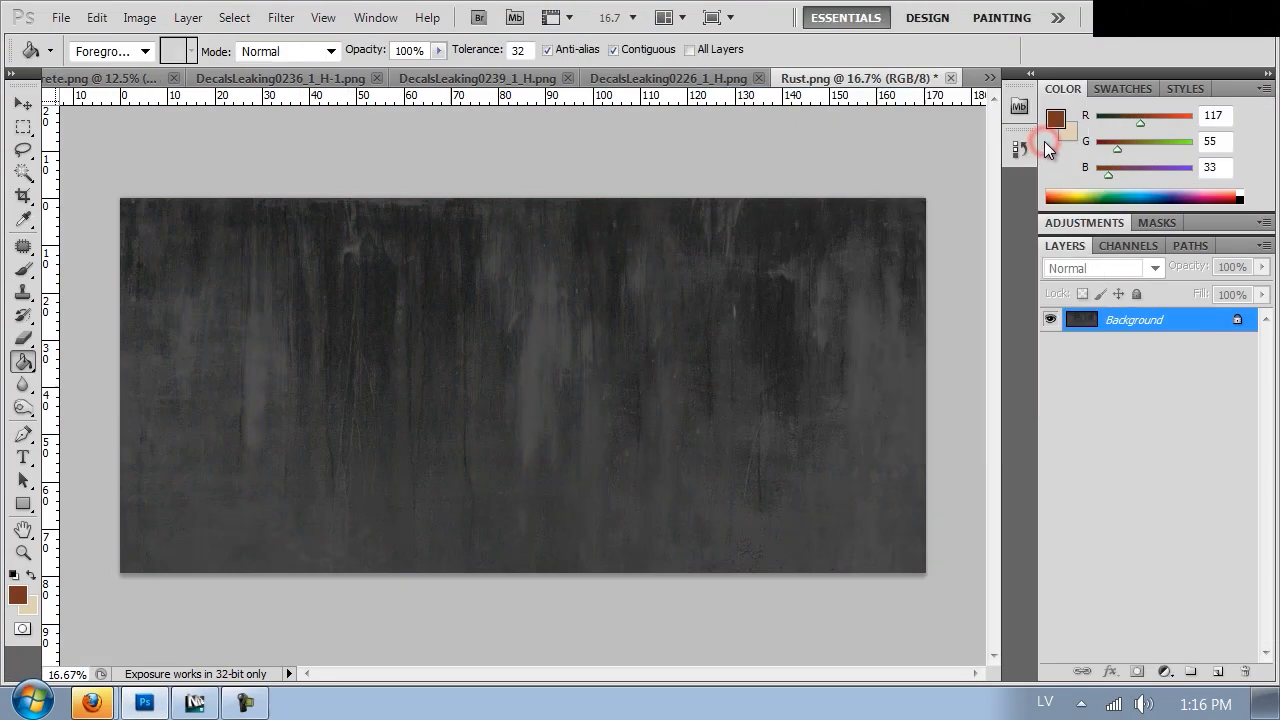
Step: Brighten the desaturated rust texture with a Curves adjustment, lifting input 78 to output 107 and raising the upper tones as well
click(140, 18)
mouse_move(160, 78)
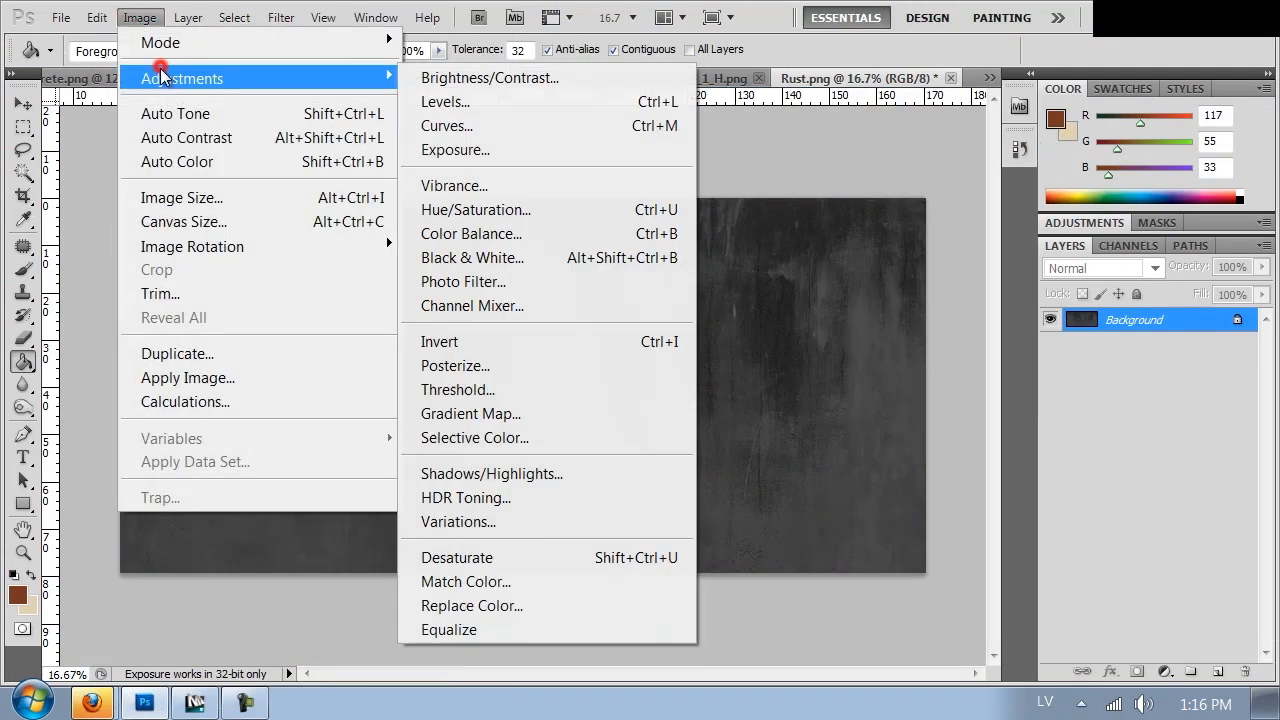
click(490, 128)
drag(831, 303, 879, 252)
drag(832, 312, 829, 308)
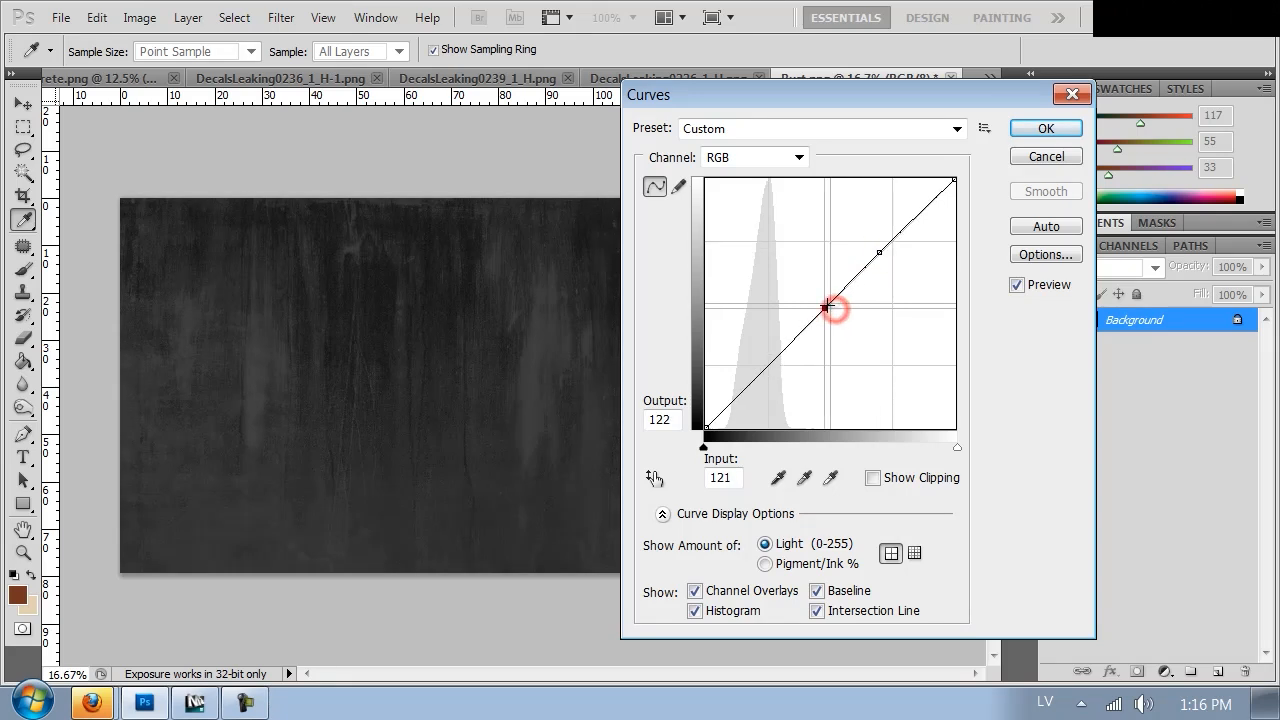
drag(879, 252, 879, 225)
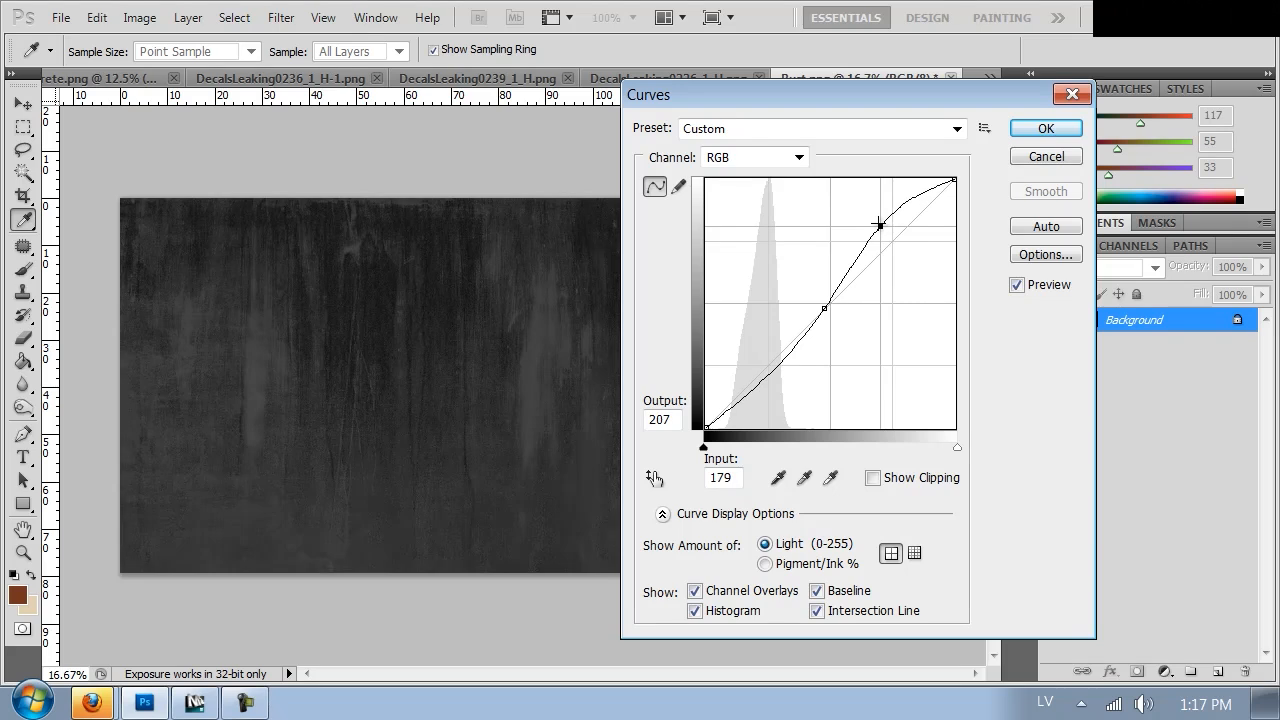
drag(821, 306, 781, 323)
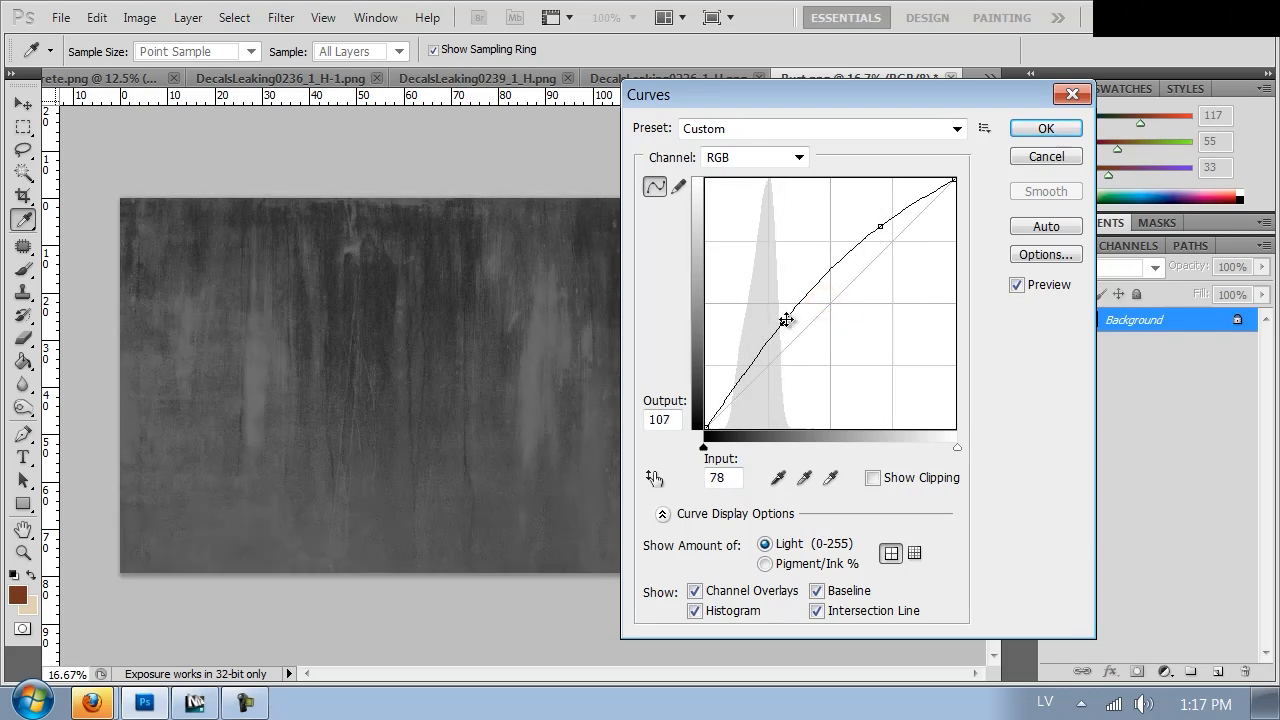
drag(875, 226, 871, 220)
click(1047, 127)
Step: Save the grayscale rust texture as a new PNG named Rust_bw in the Textures folder
key(ctrl+shift+s)
click(303, 452)
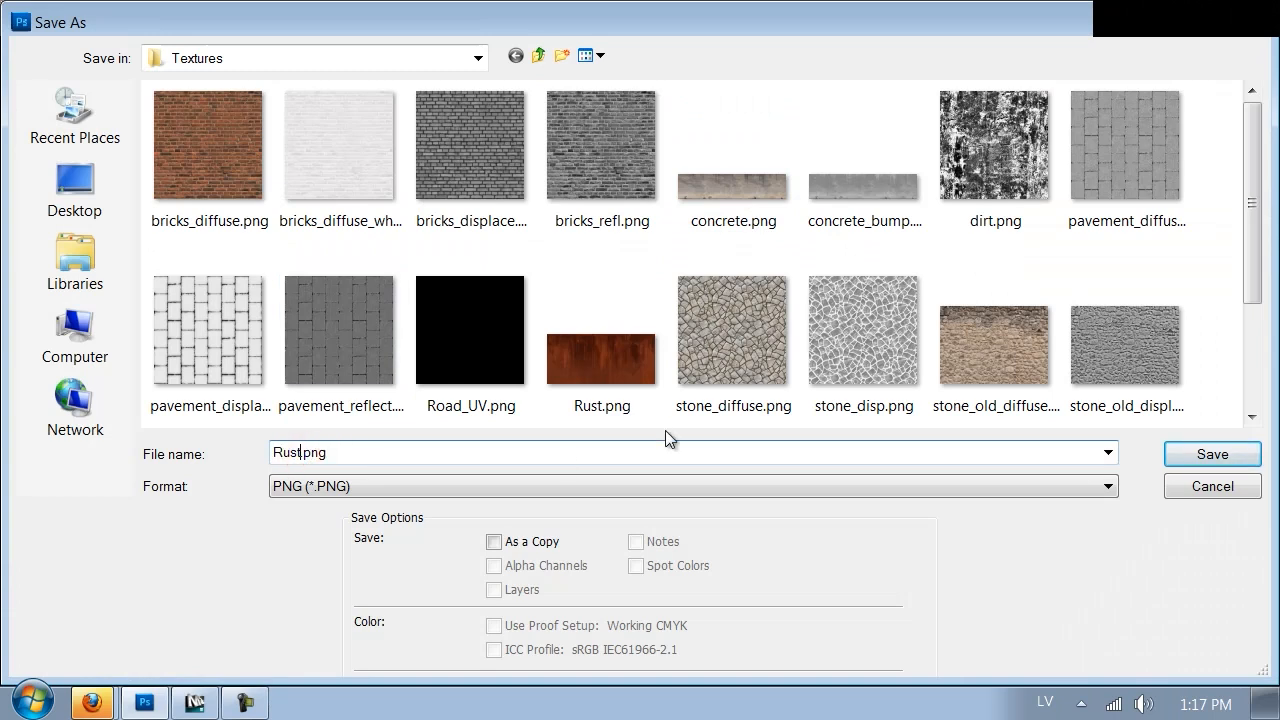
text(_b)
key(Return)
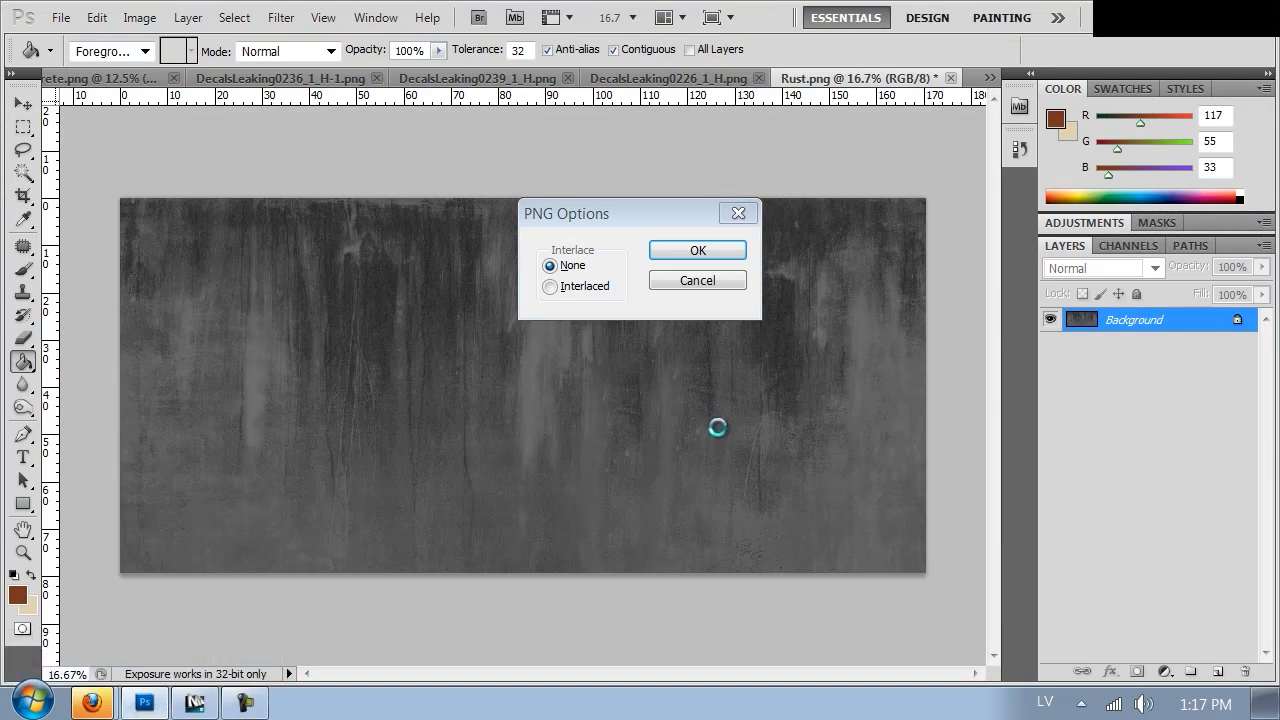
Step: Switch to 3ds Max and set the rust diffuse map's blur to 0.5
click(194, 703)
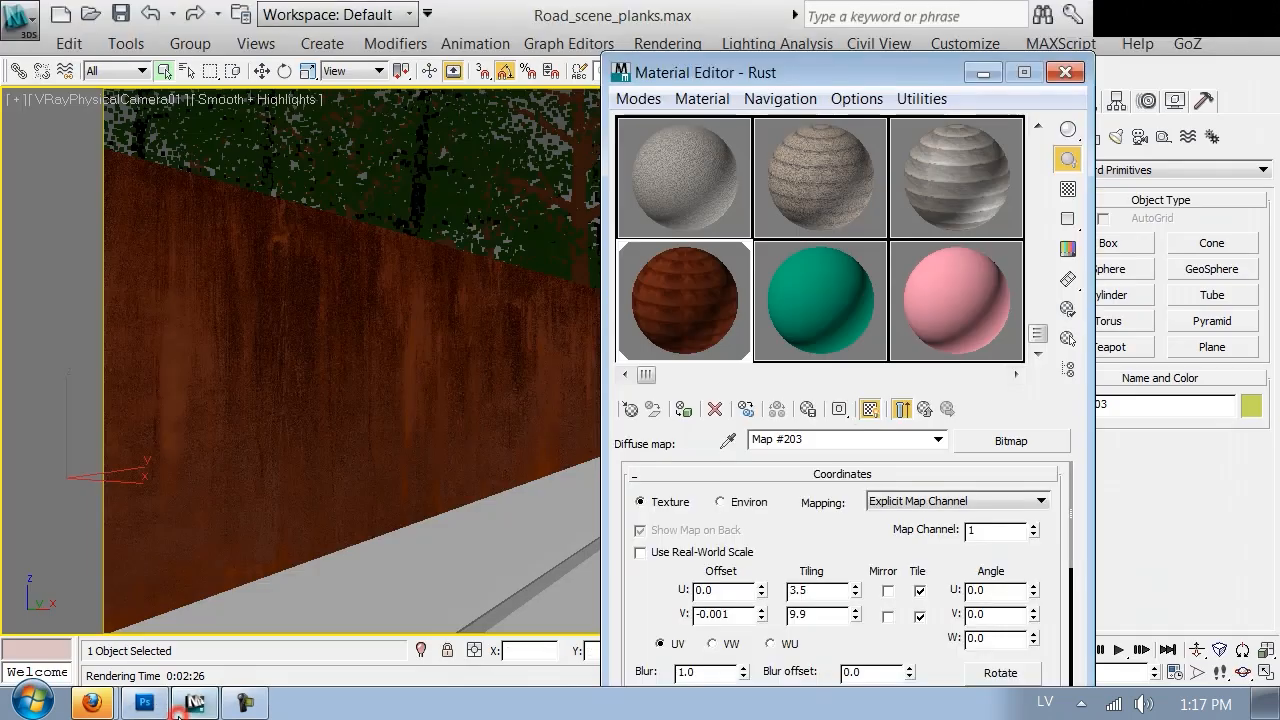
double_click(700, 676)
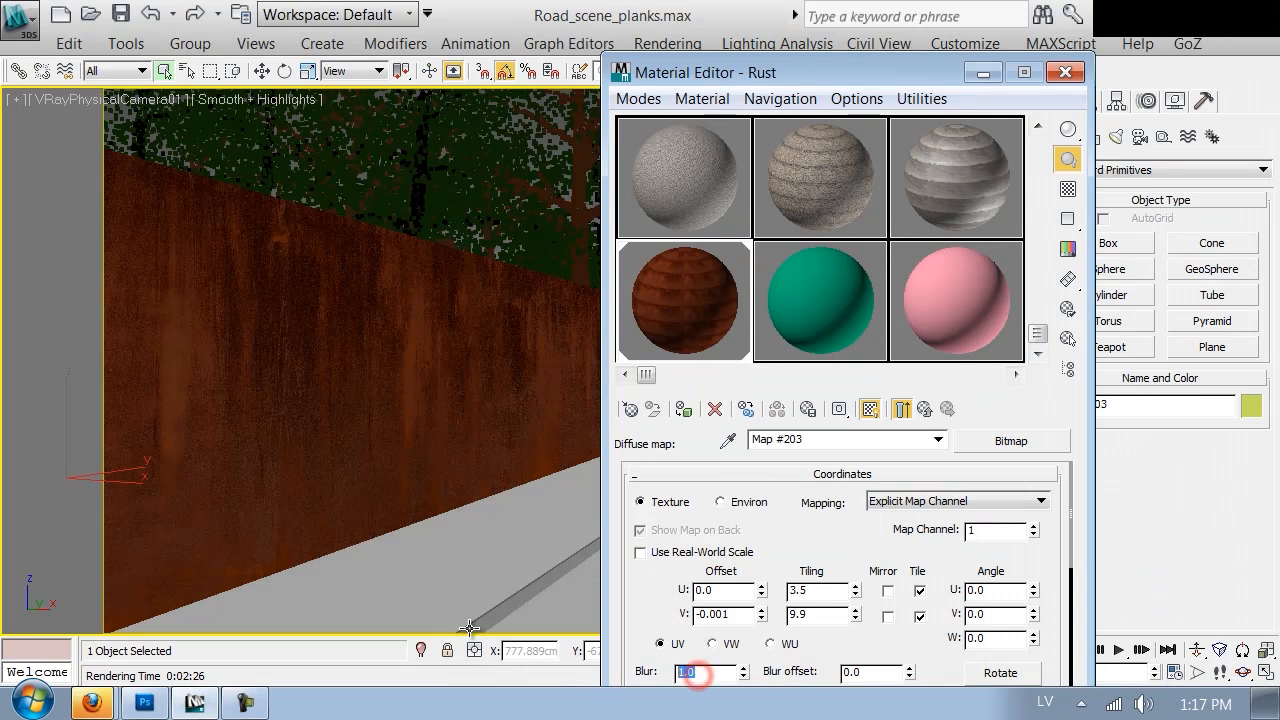
text(.5)
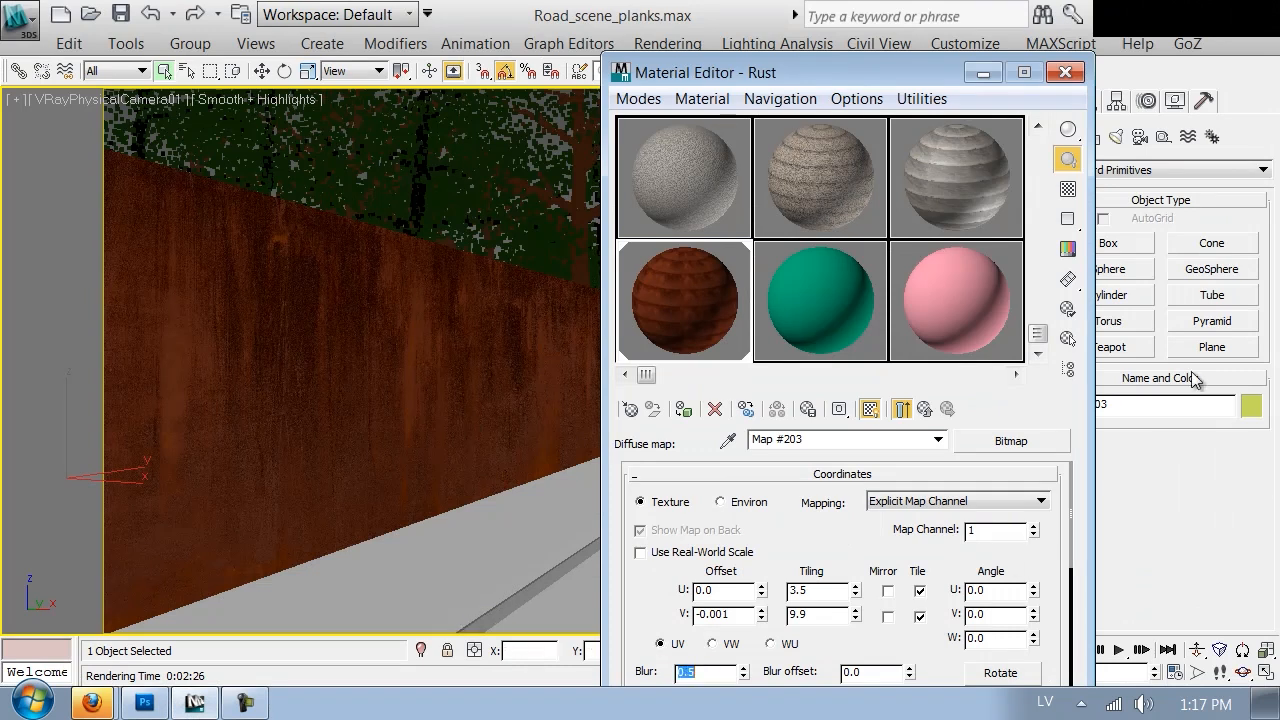
Step: Copy the Rust material's diffuse map and paste it as a copy into the Reflect slot
click(924, 409)
scroll(886, 610, down, 2)
right_click(848, 514)
right_click(834, 510)
click(866, 334)
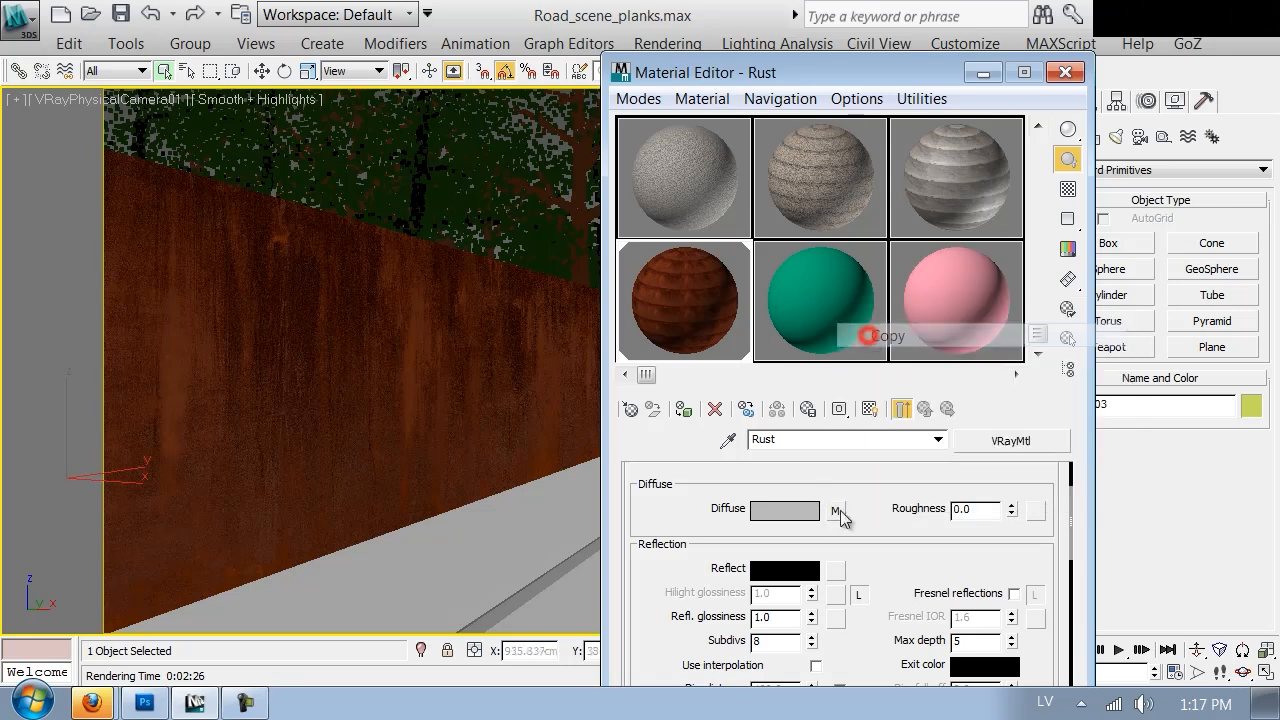
right_click(838, 570)
click(871, 576)
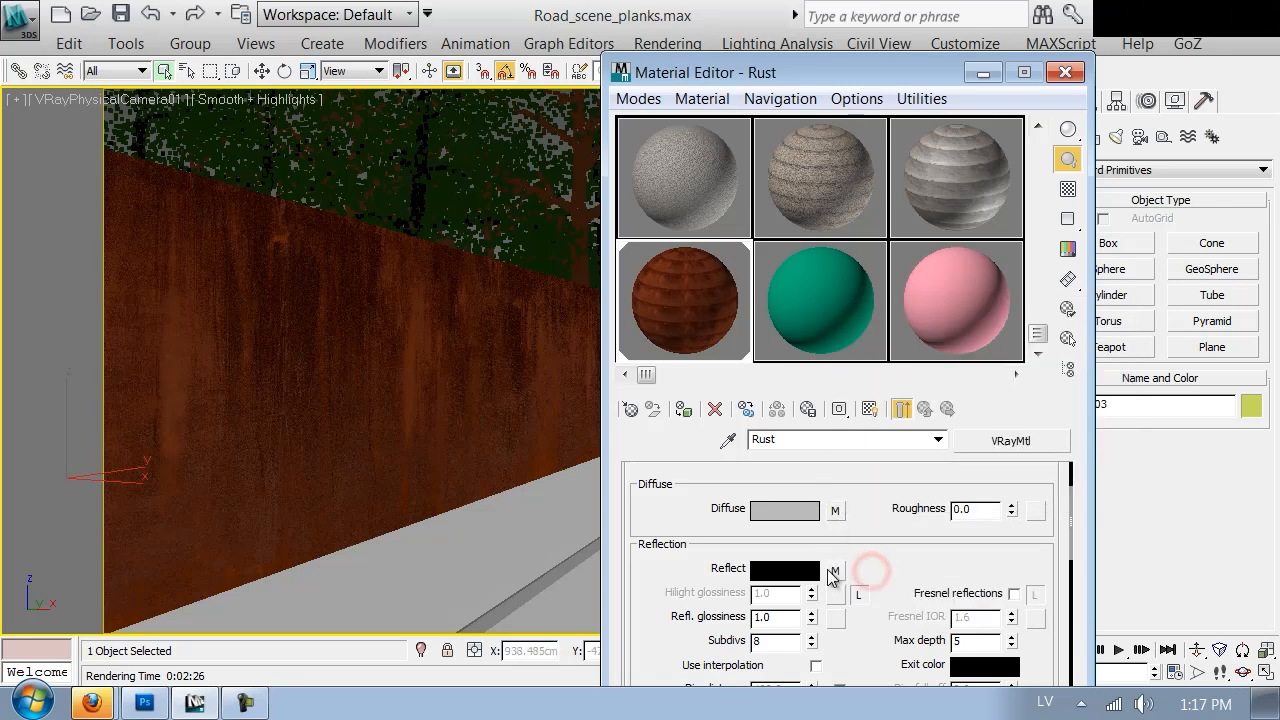
Step: Replace the reflect map's bitmap with Rust_bw.png from the Textures folder
click(832, 571)
scroll(832, 570, down, 5)
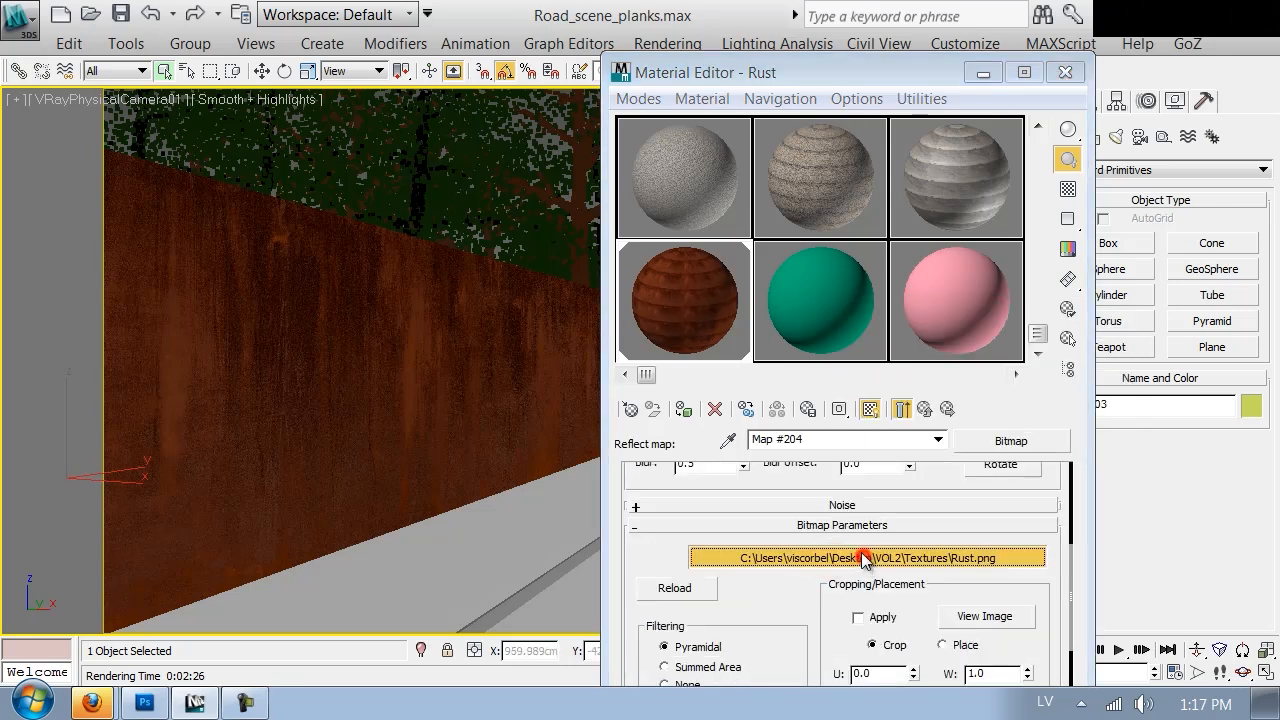
click(860, 557)
click(238, 175)
scroll(244, 193, down, 3)
click(232, 282)
double_click(233, 281)
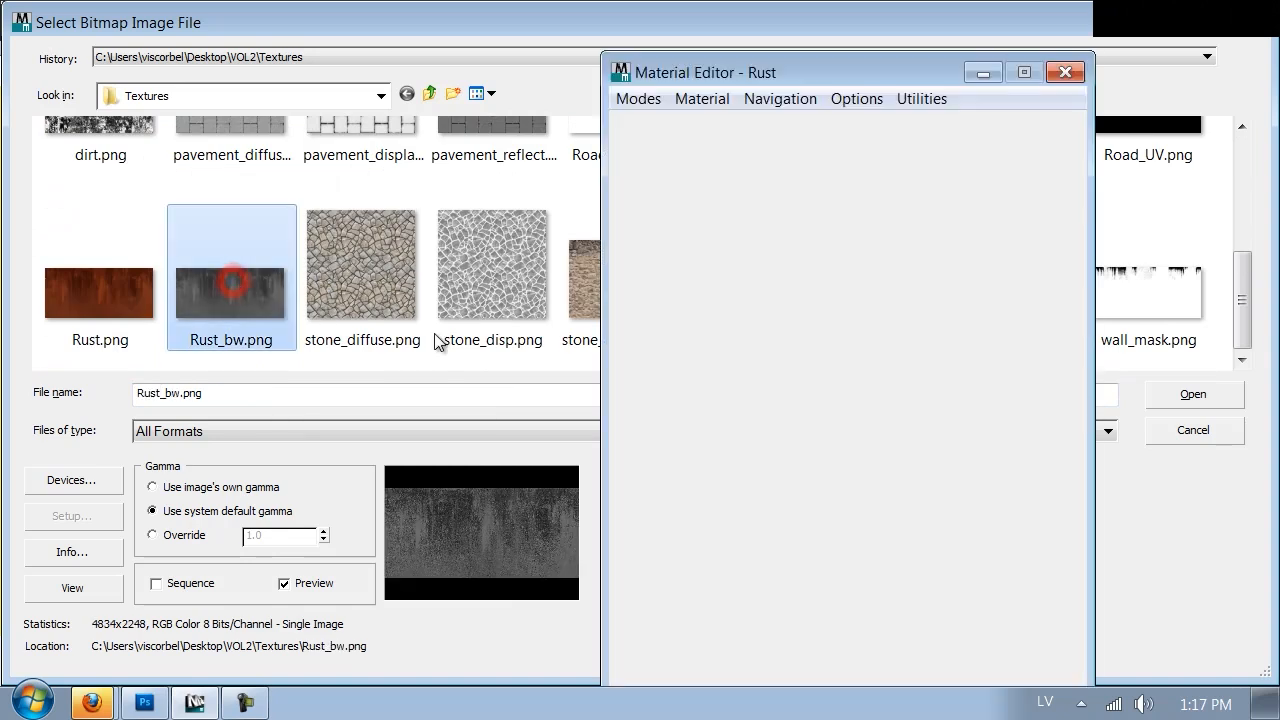
Step: Set the Rust material's reflection glossiness to 0.6 and open its enlarged sample preview
click(926, 408)
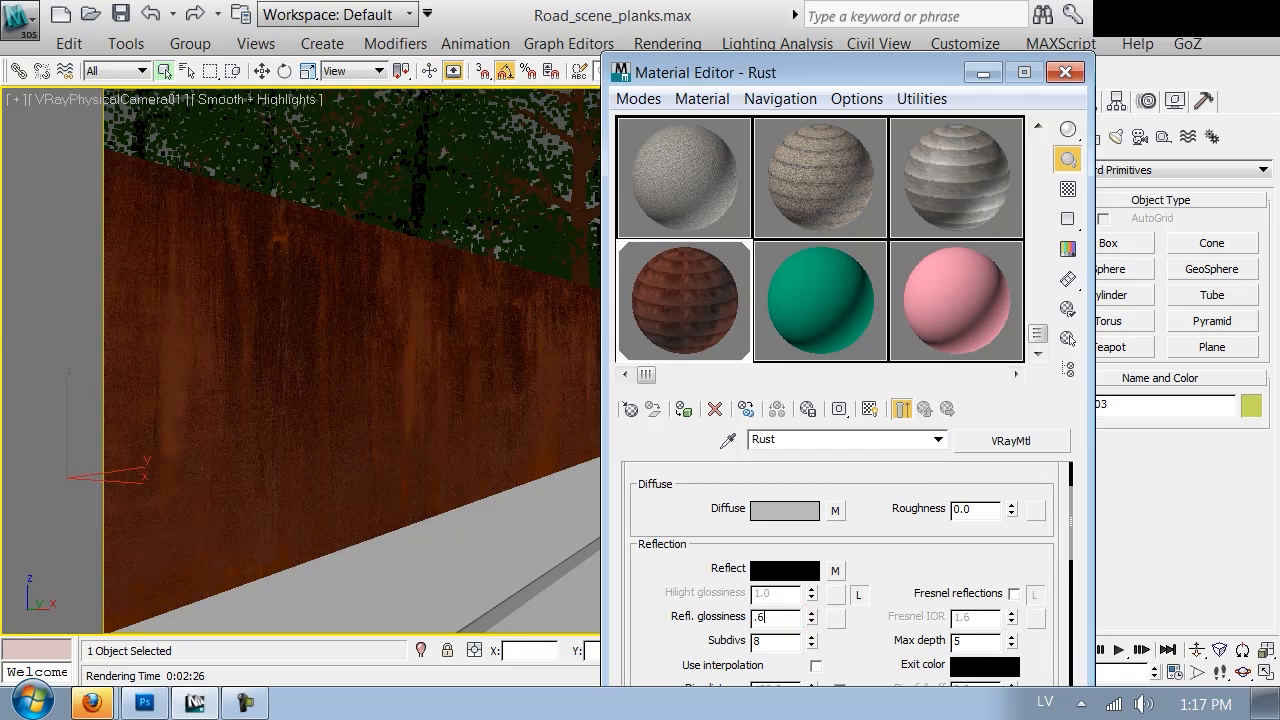
double_click(640, 337)
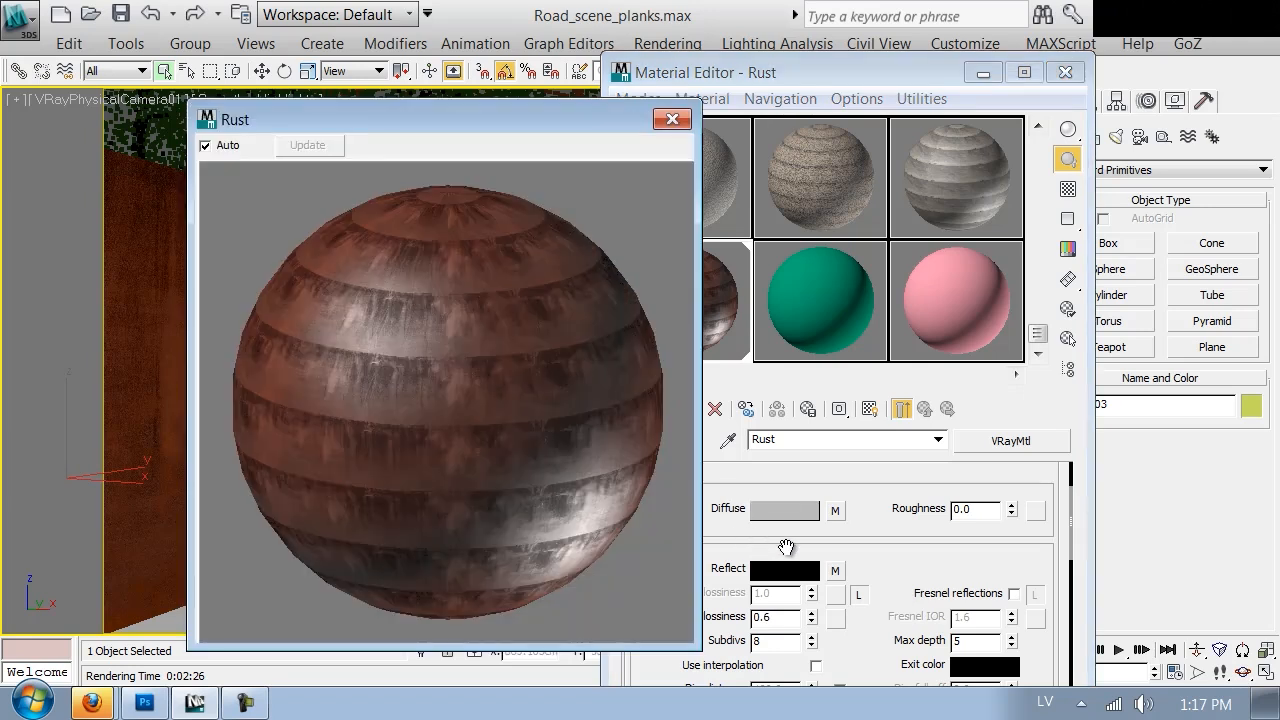
Step: Copy the Rust_bw.png reflect map into the reflection glossiness slot
drag(910, 560, 910, 541)
right_click(838, 552)
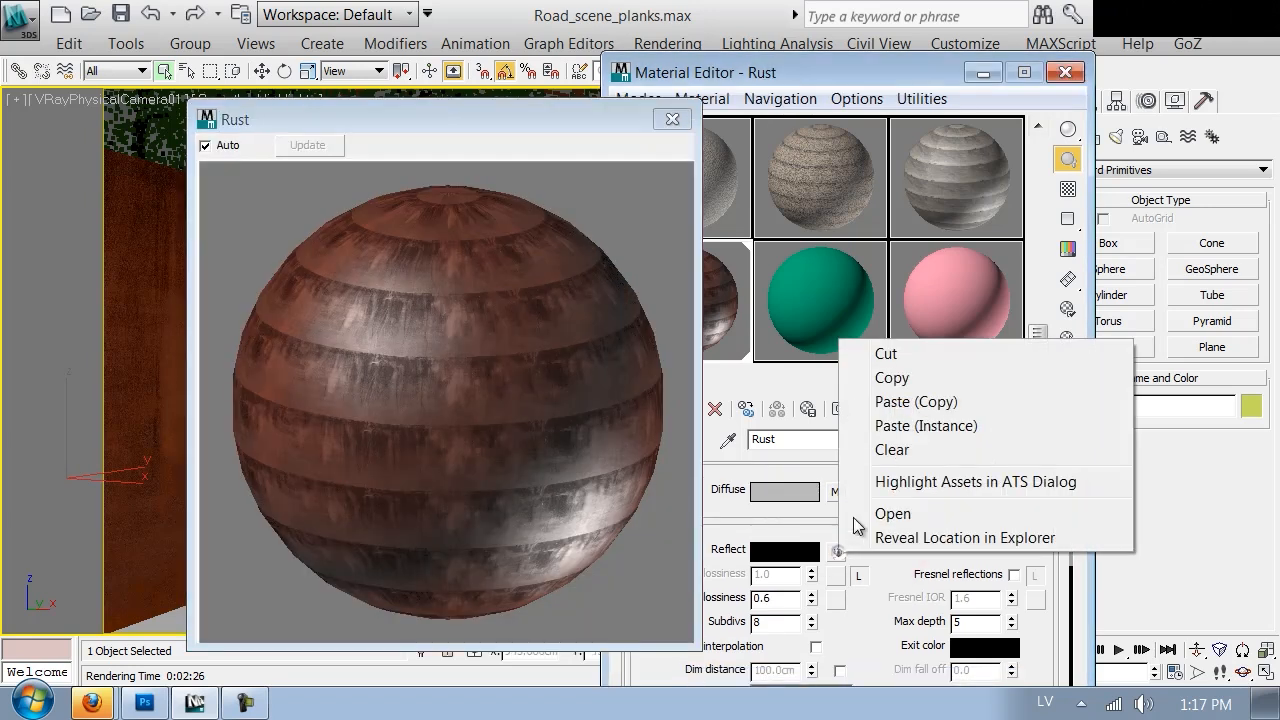
click(887, 377)
right_click(834, 598)
click(870, 610)
Step: Set the reflection glossiness map amount to 10 and move the enlarged preview clear of the Material Editor
scroll(871, 650, down, 10)
click(828, 660)
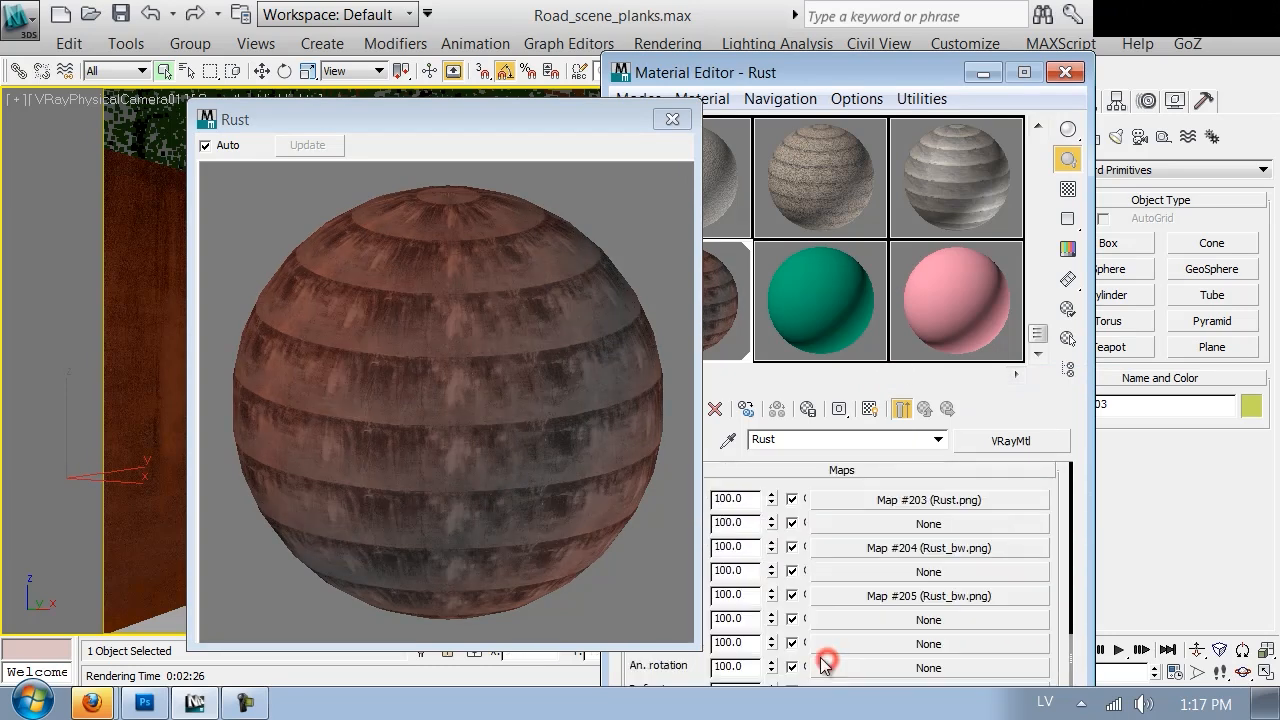
drag(542, 119, 420, 99)
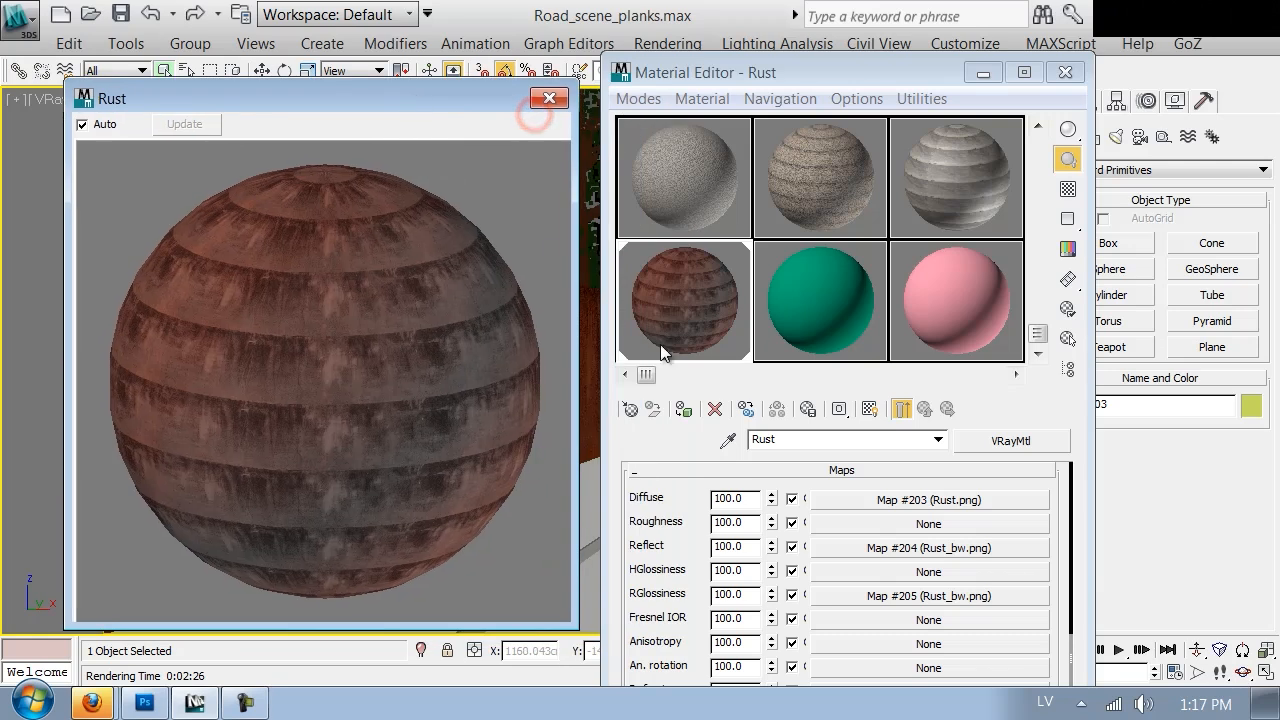
double_click(749, 597)
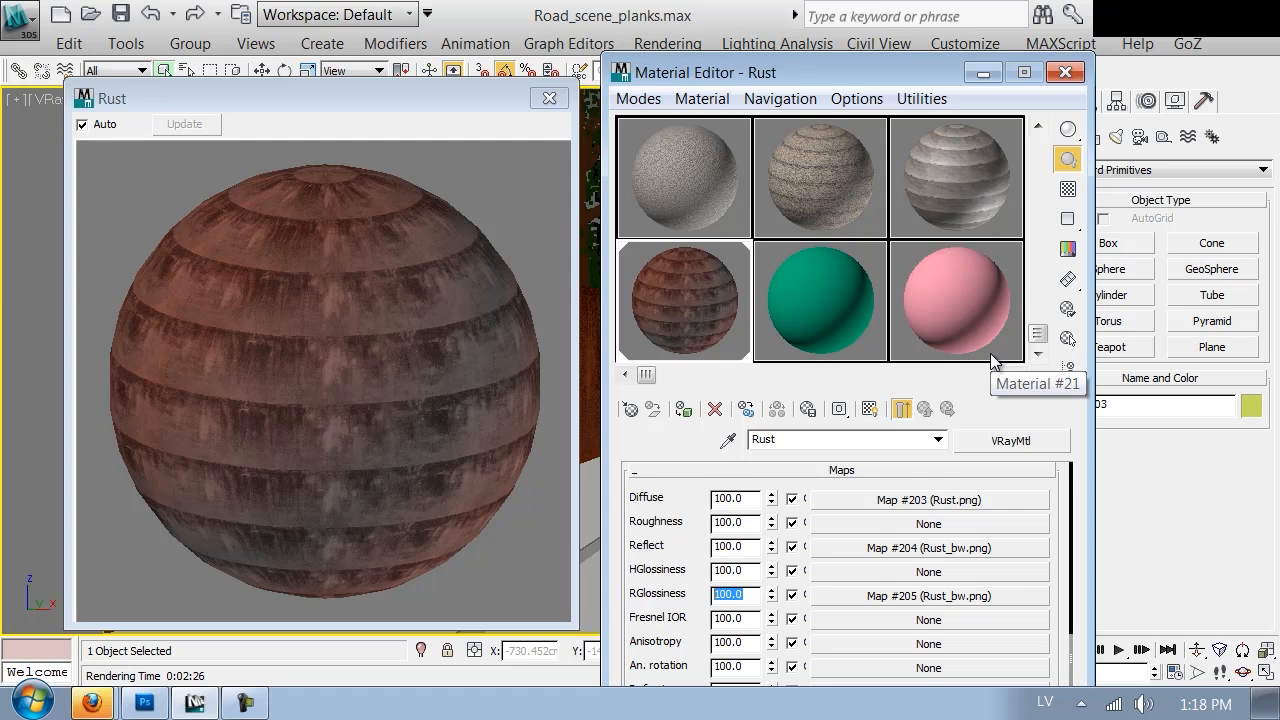
text(10)
key(Return)
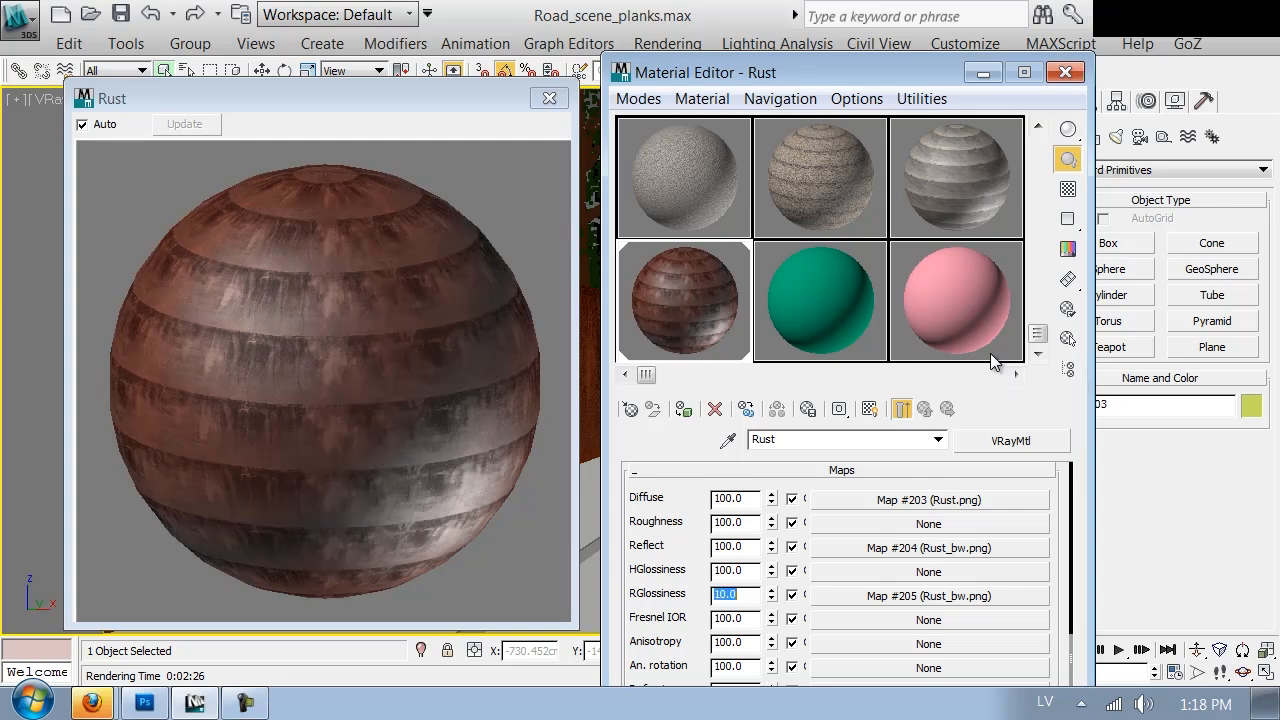
Step: Enable Fresnel reflections on the Rust material, unlock the Fresnel IOR and set it to 10
scroll(680, 525, up, 10)
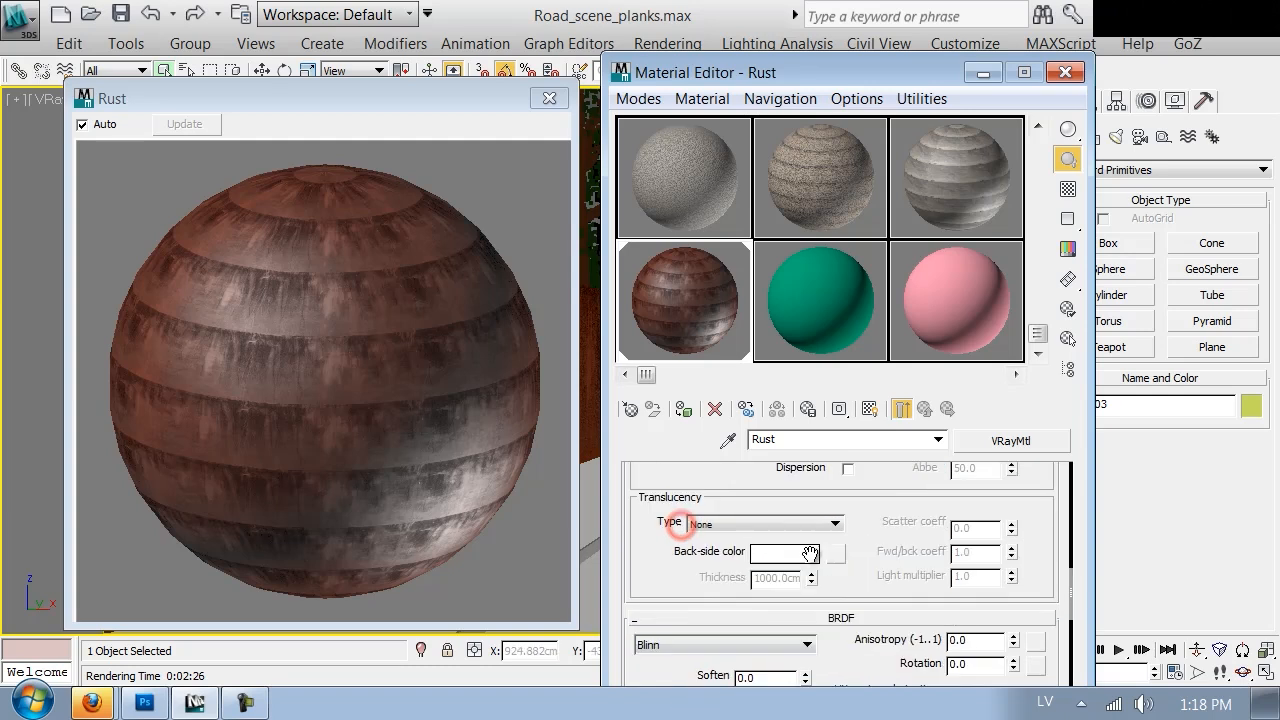
scroll(1000, 574, up, 5)
scroll(993, 598, down, 3)
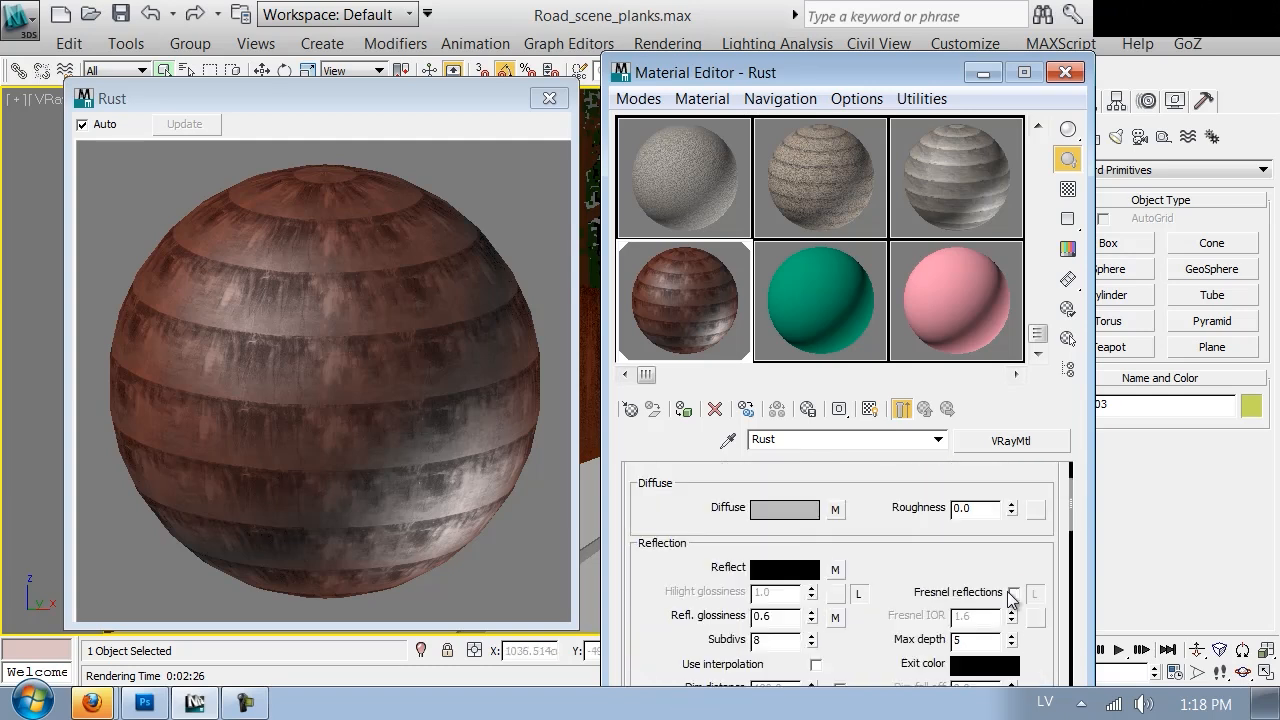
click(1014, 593)
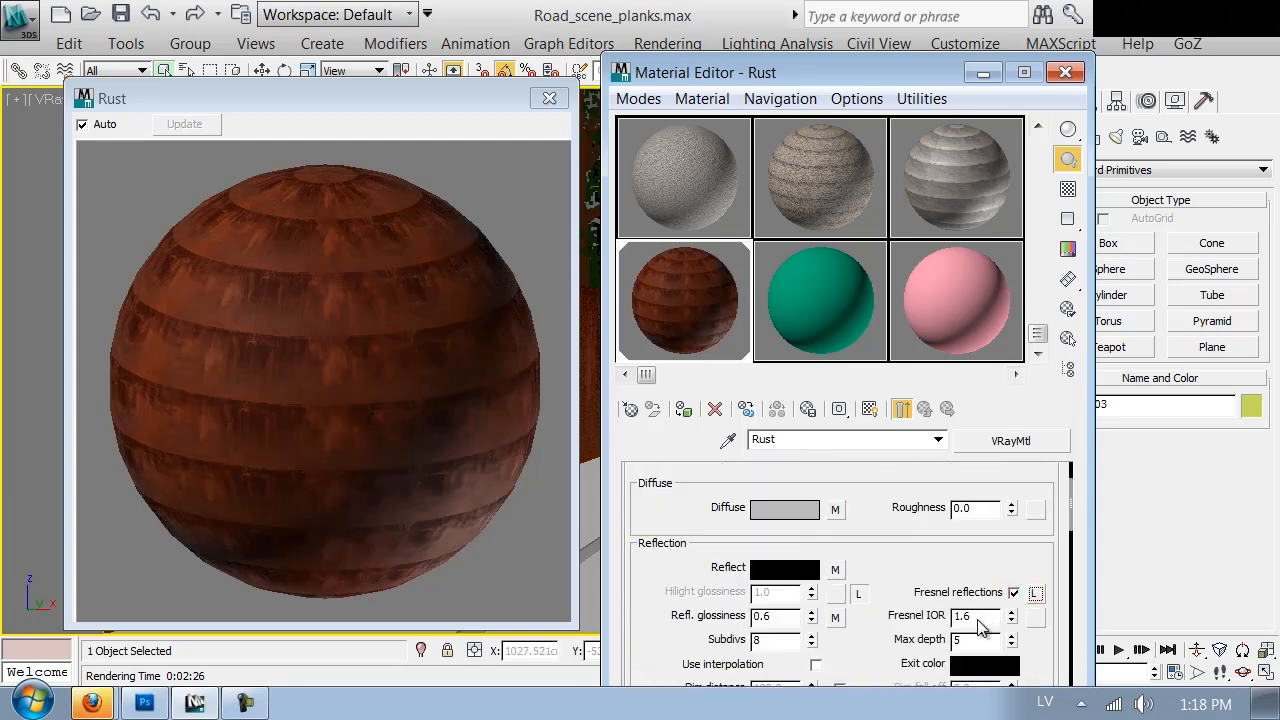
double_click(968, 616)
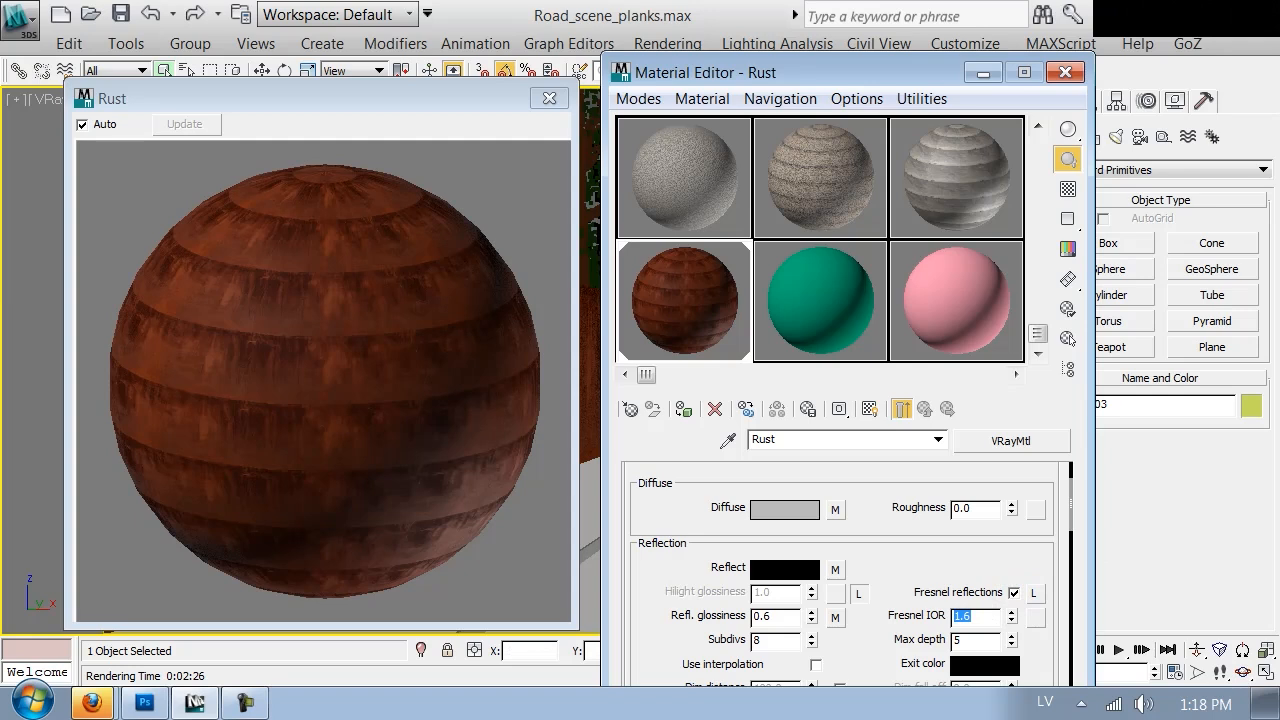
text(10)
key(Return)
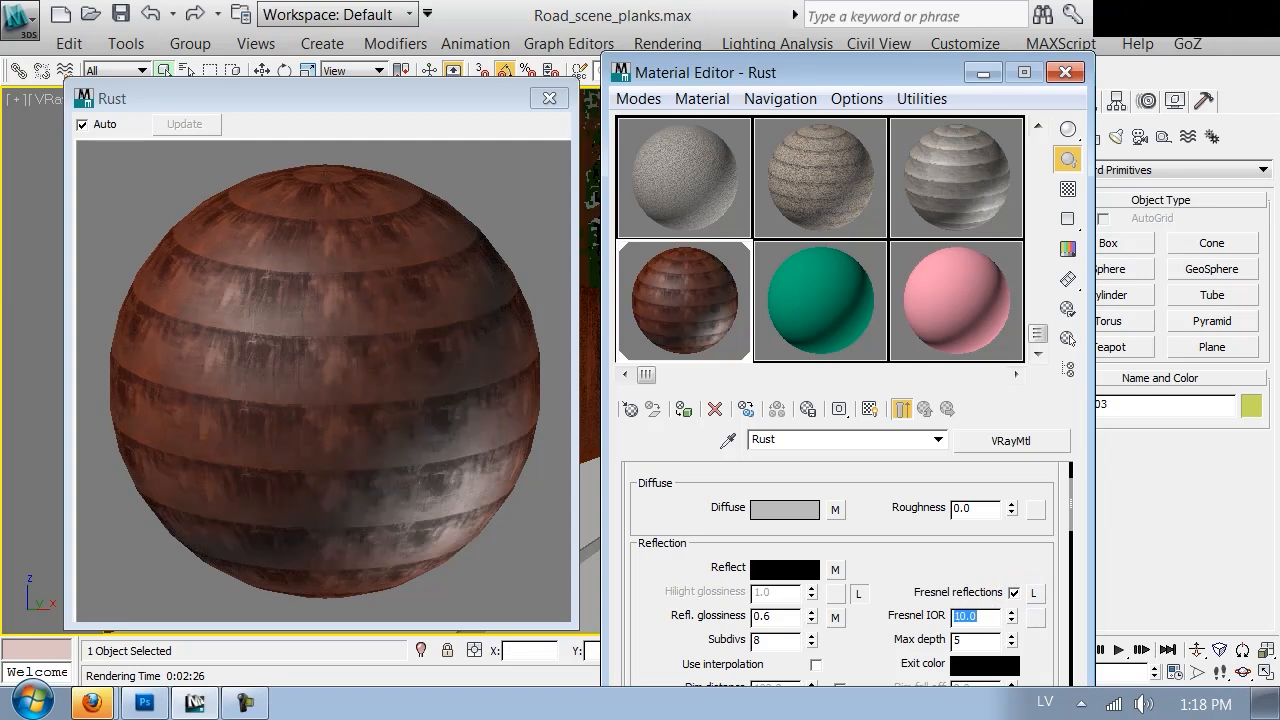
Step: Set the Rust material's reflect map amount to 70
scroll(877, 640, down, 15)
scroll(777, 556, up, 2)
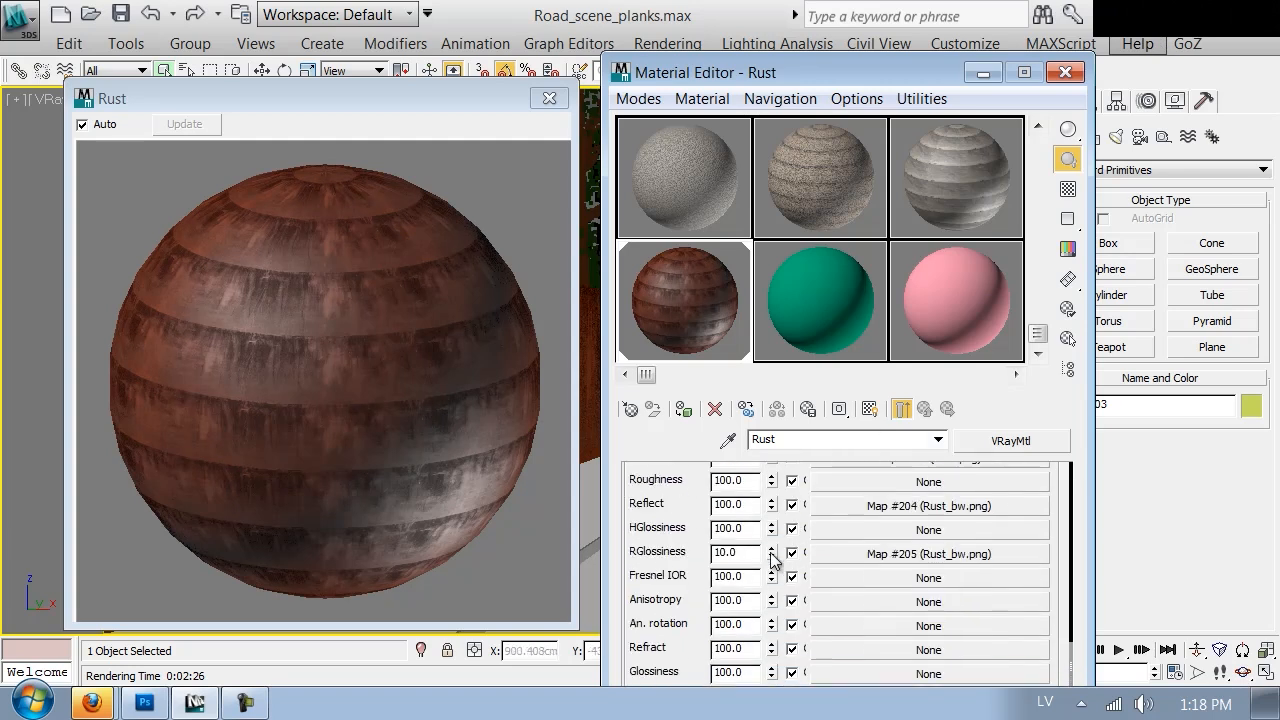
double_click(738, 508)
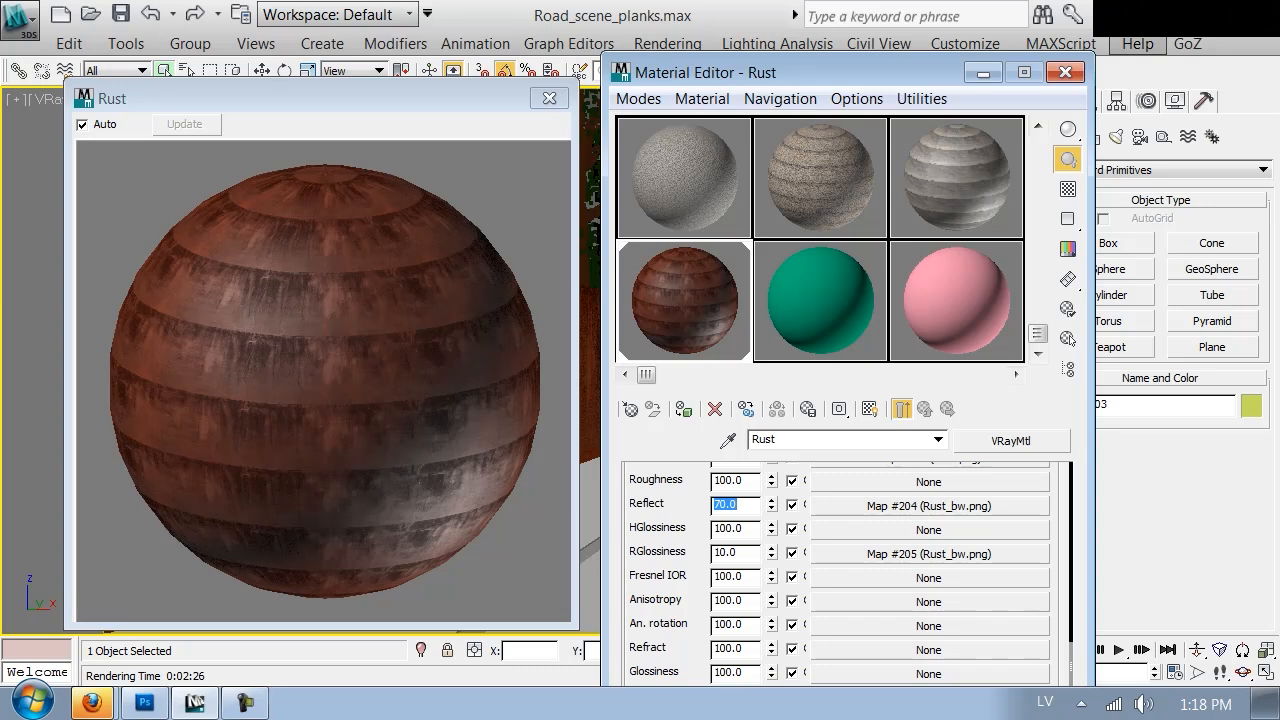
Step: Copy the Rust_bw.png map into the Rust material's Bump slot and open the bump map's settings
right_click(898, 566)
click(945, 380)
scroll(676, 587, down, 5)
right_click(872, 570)
click(916, 582)
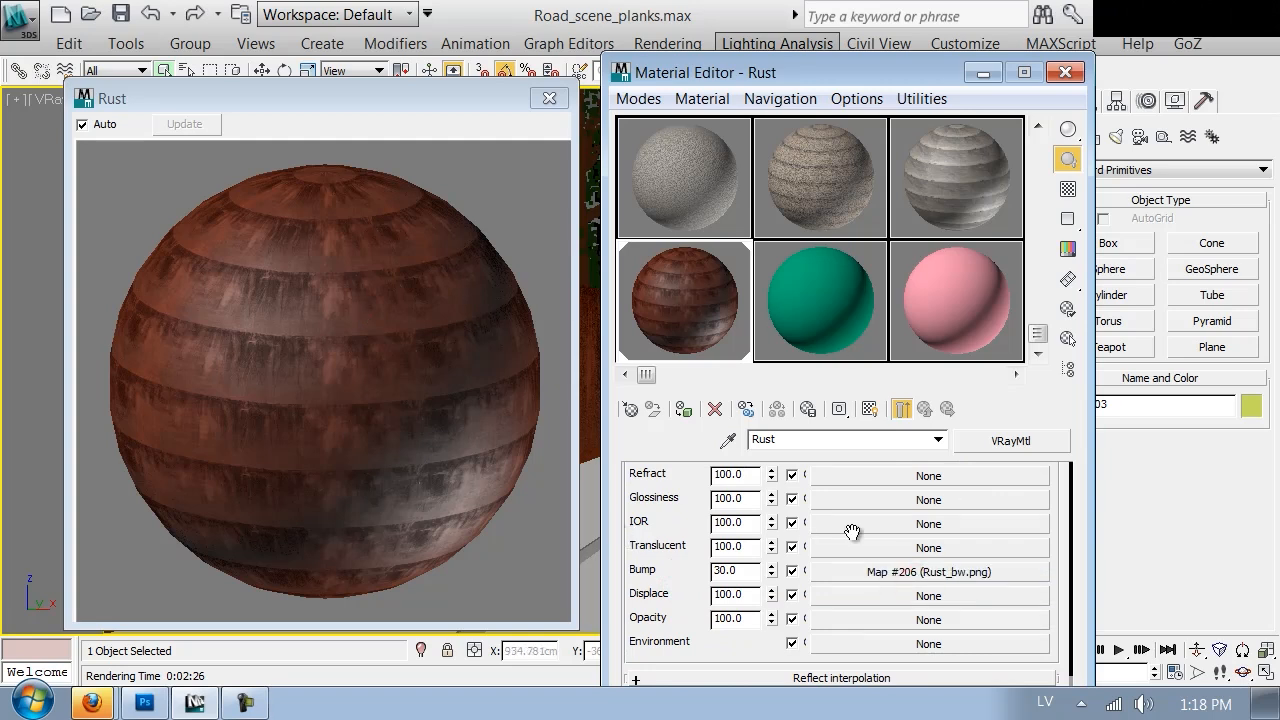
click(873, 568)
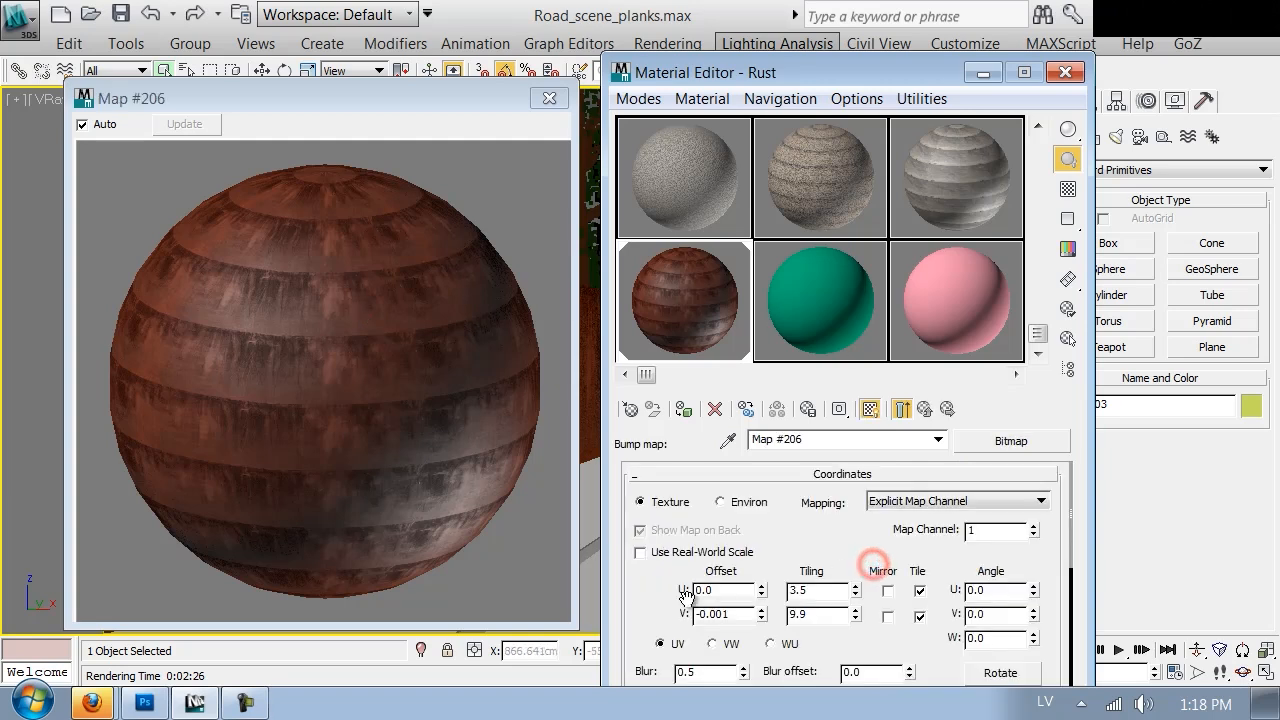
Step: Close the enlarged preview and the Material Editor, and render the camera view to check the rust wall
click(549, 98)
click(1065, 72)
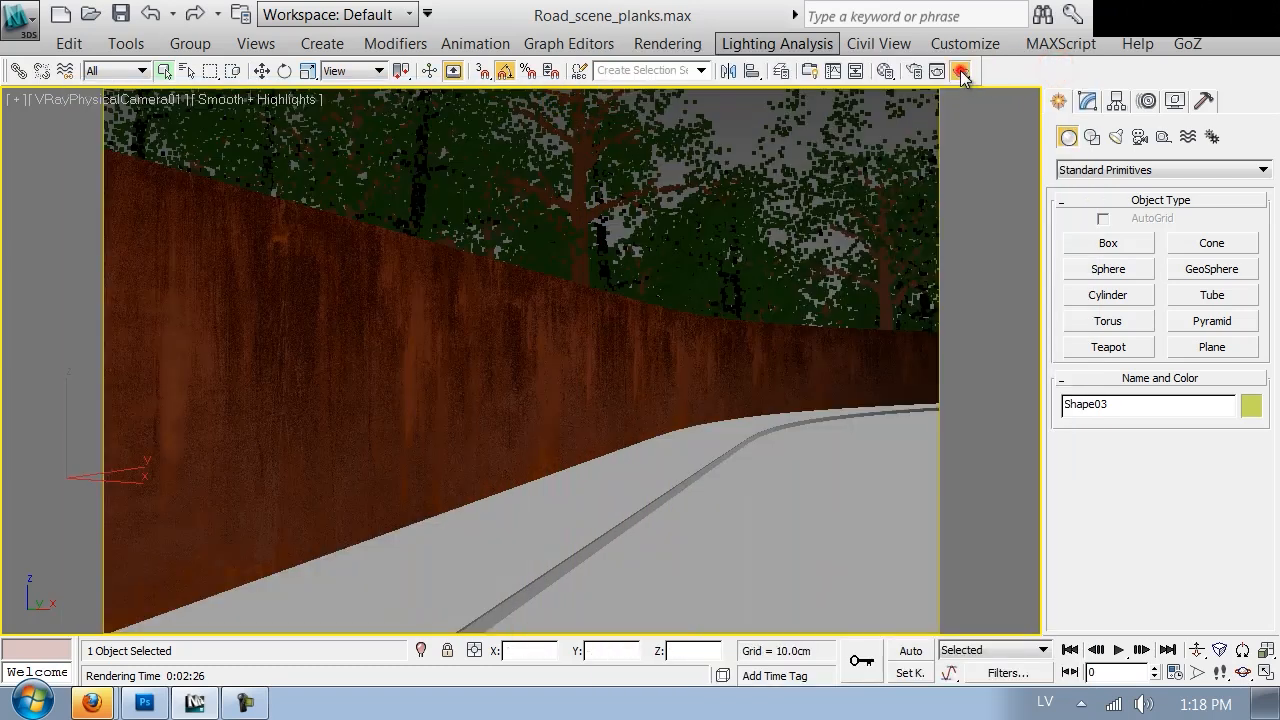
click(960, 71)
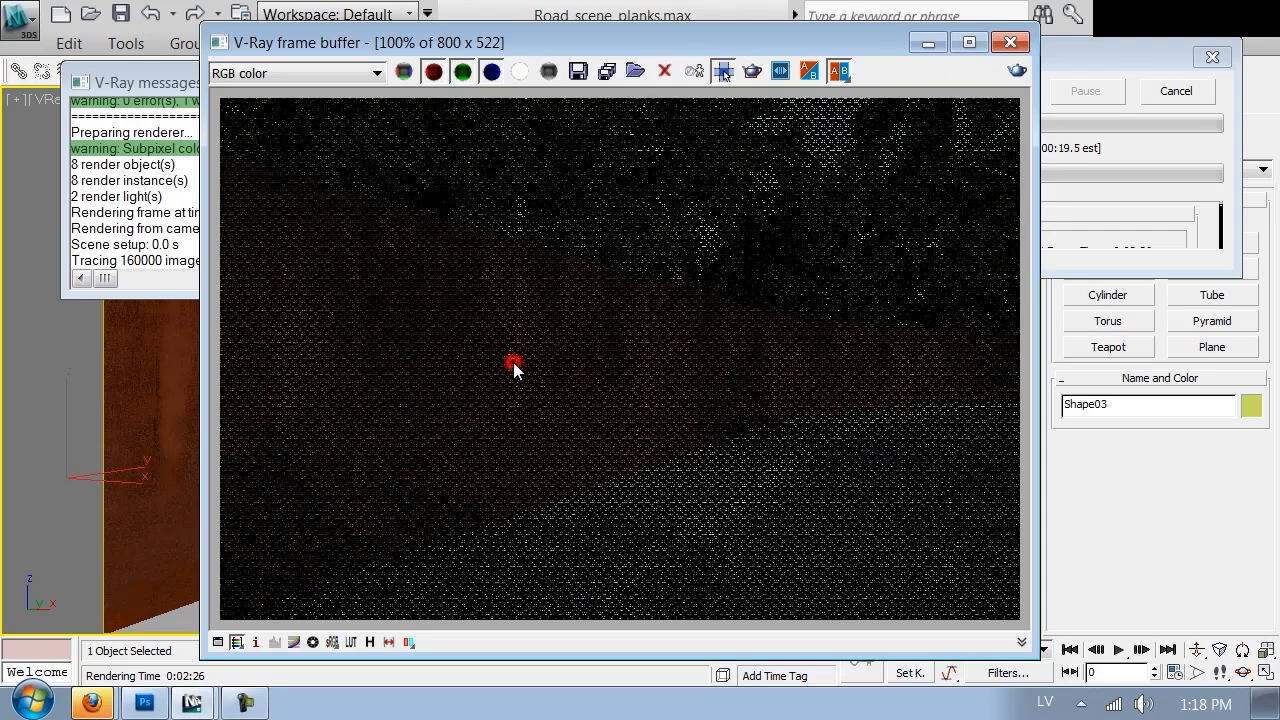
scroll(513, 362, down, 1)
scroll(513, 362, down, 1)
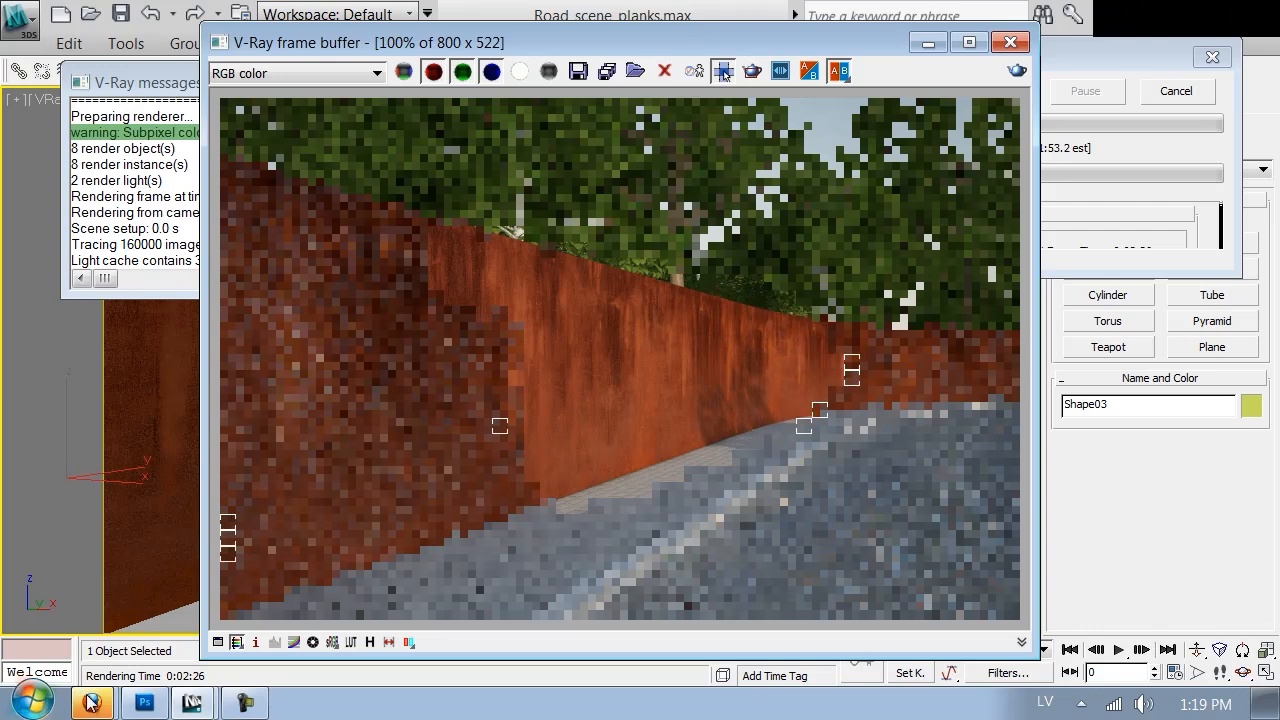
Step: Switch to Photoshop, restore the rust image's colour, and reduce its saturation to -18 and its lightness slightly with Hue/Saturation
click(163, 702)
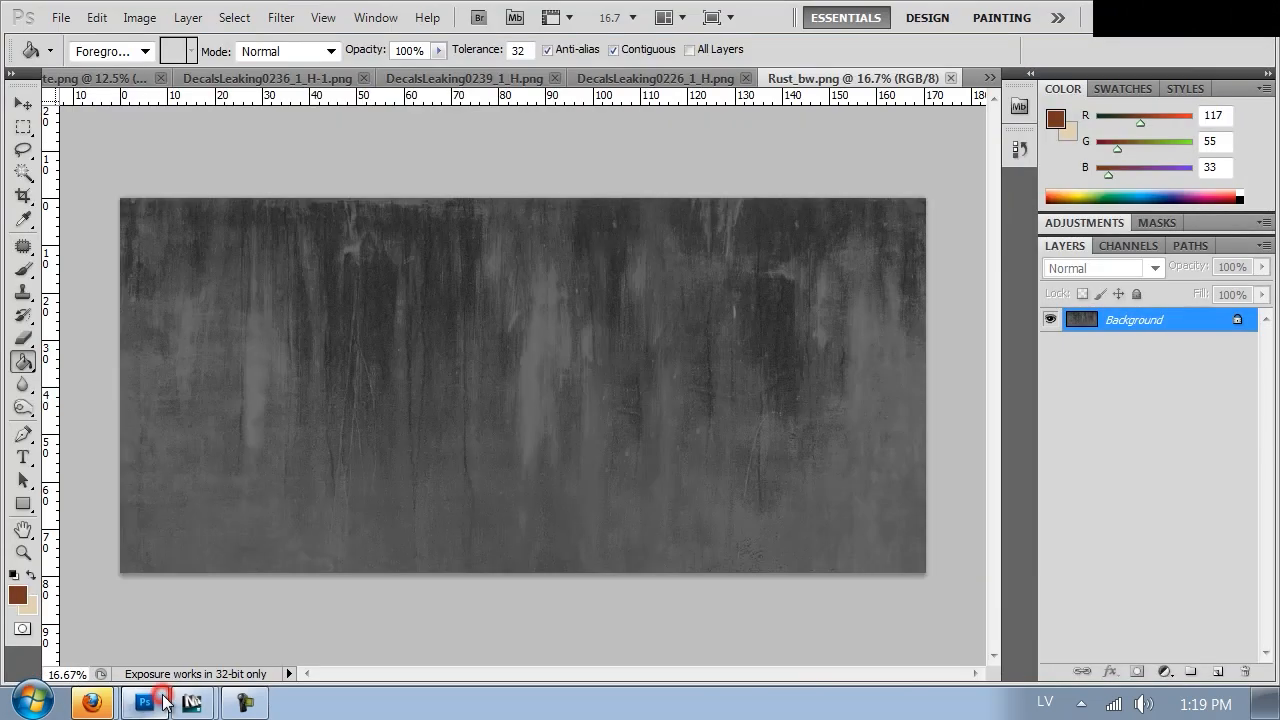
click(652, 77)
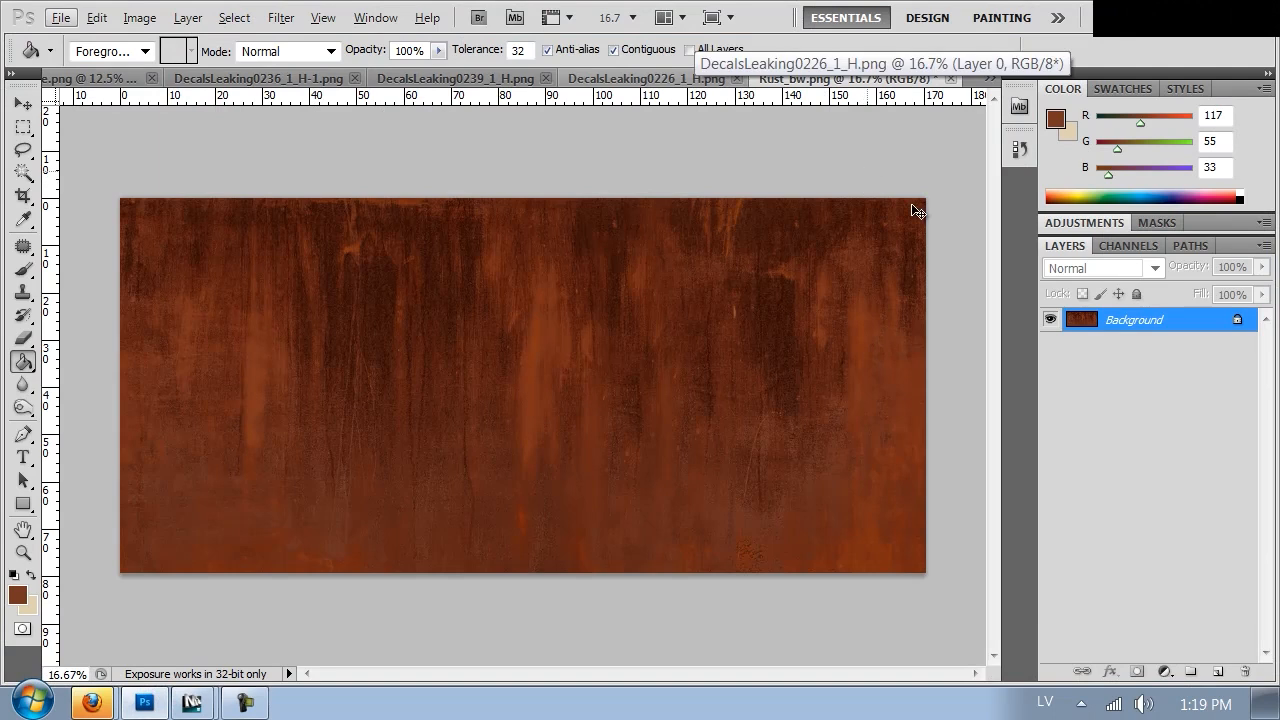
click(139, 17)
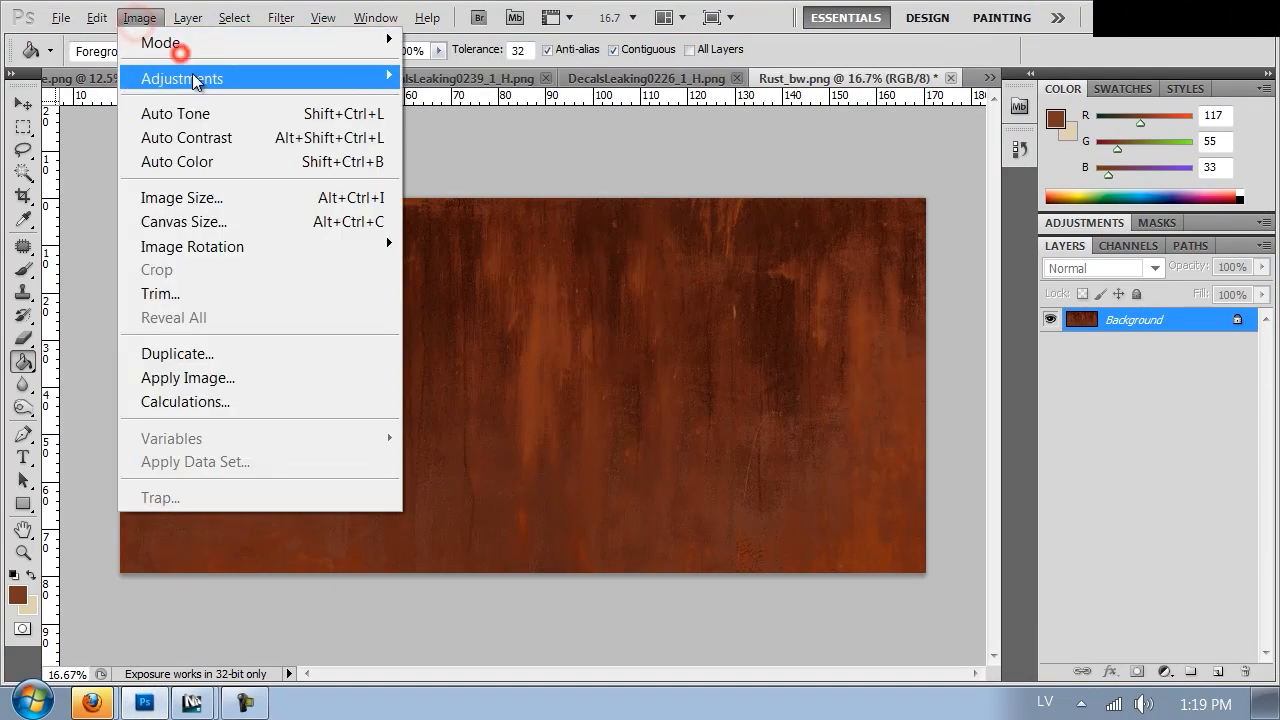
mouse_move(250, 78)
click(476, 209)
drag(879, 290, 860, 291)
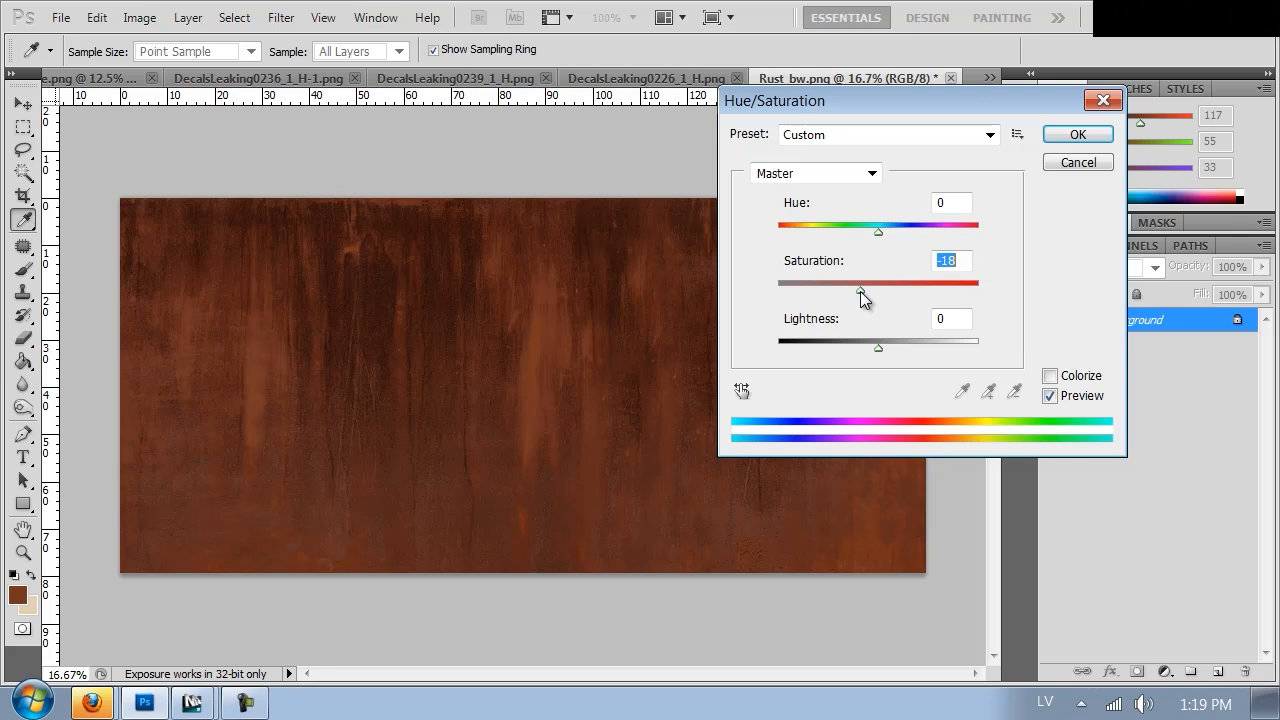
drag(872, 351, 868, 351)
click(1077, 134)
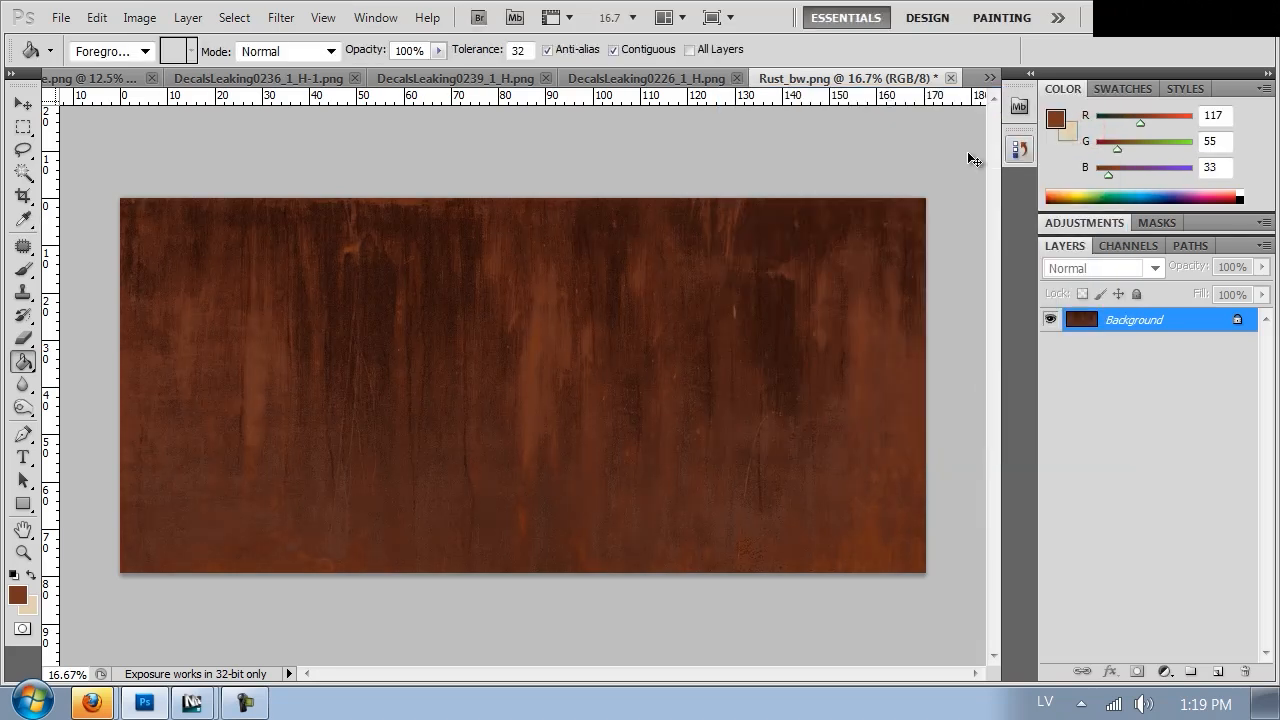
Step: Save the adjusted rust image as Rust.png in the Textures folder, replacing the existing file
key(ctrl+shift+s)
double_click(572, 373)
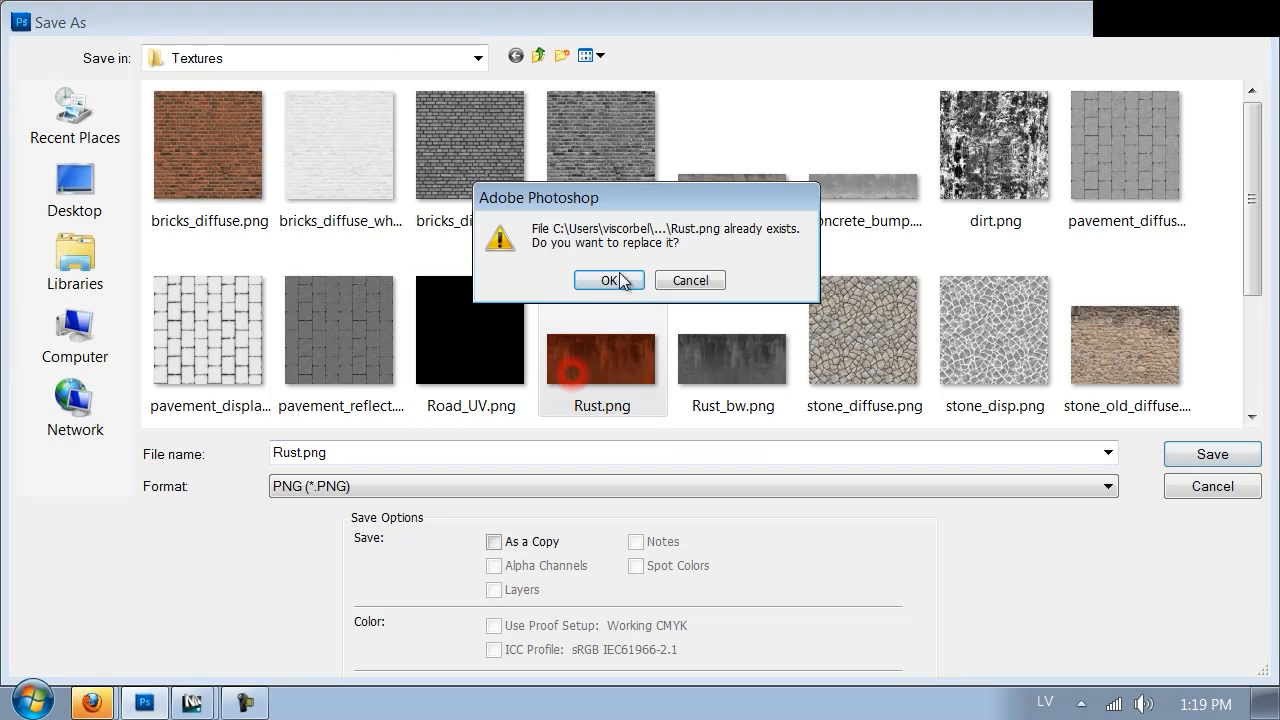
click(614, 277)
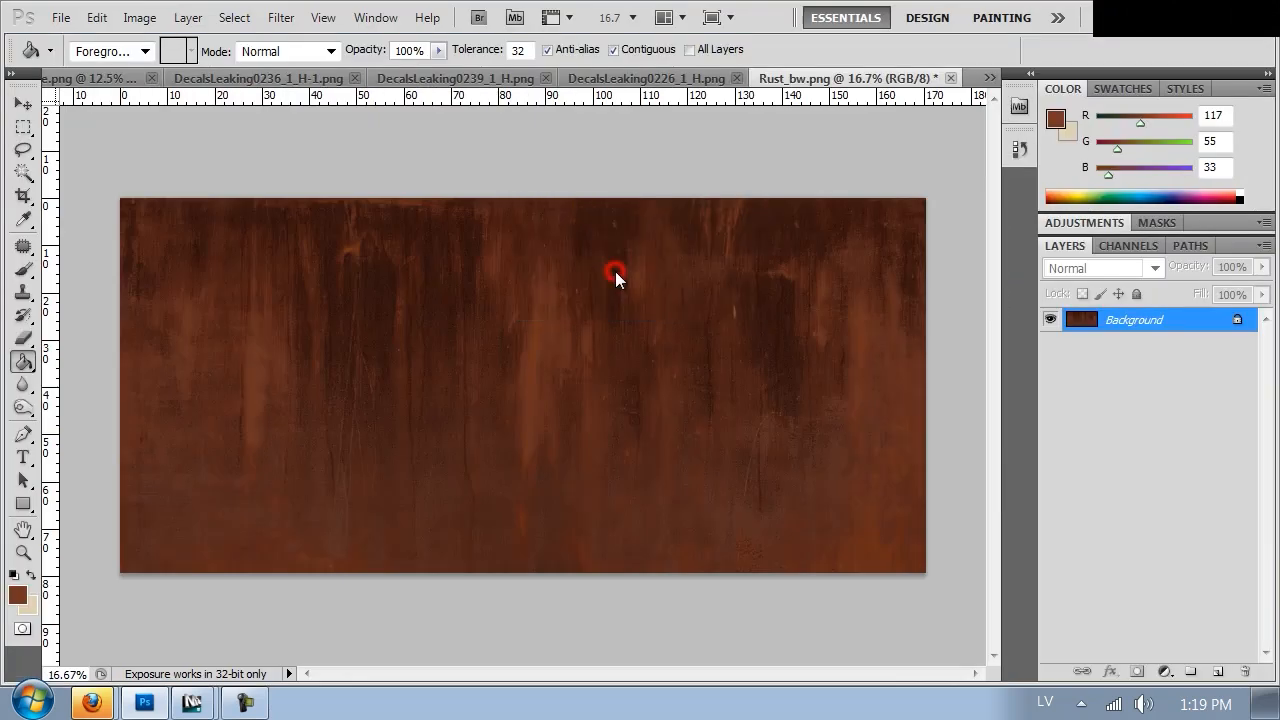
Step: Switch back to 3ds Max, cancel the running render, and close the V-Ray frame buffer and messages windows
click(196, 704)
click(212, 662)
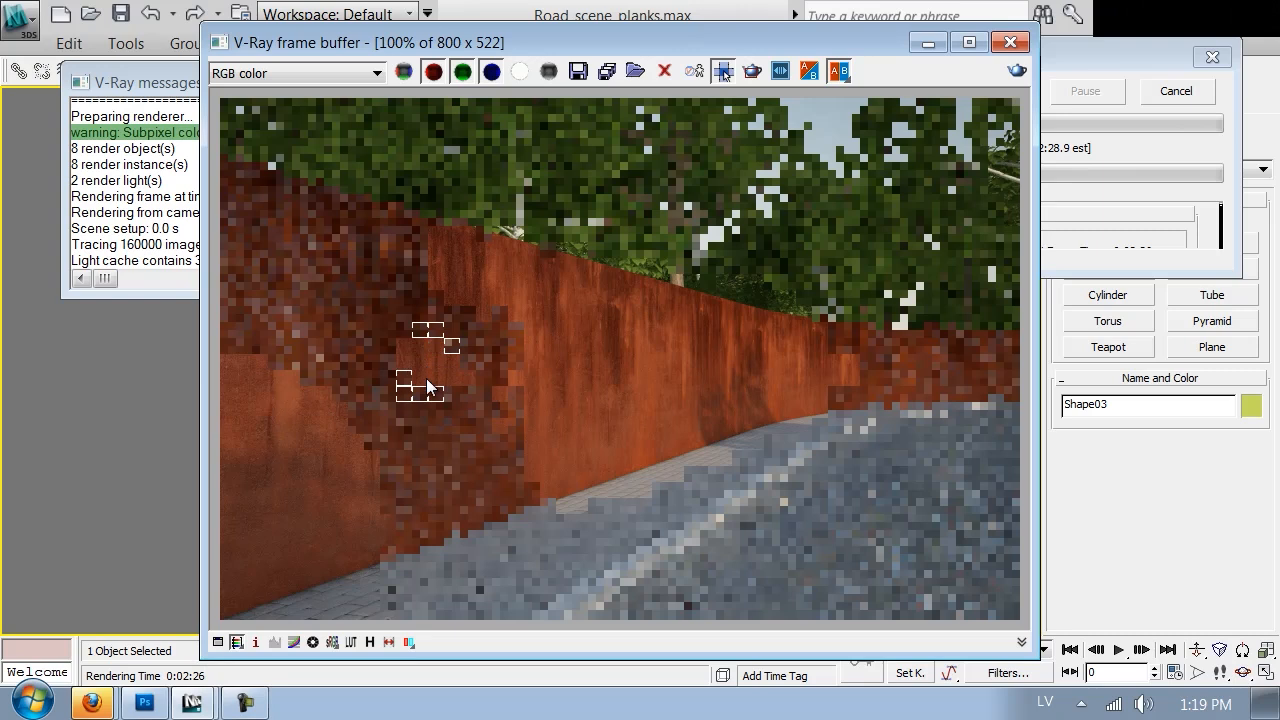
click(1176, 91)
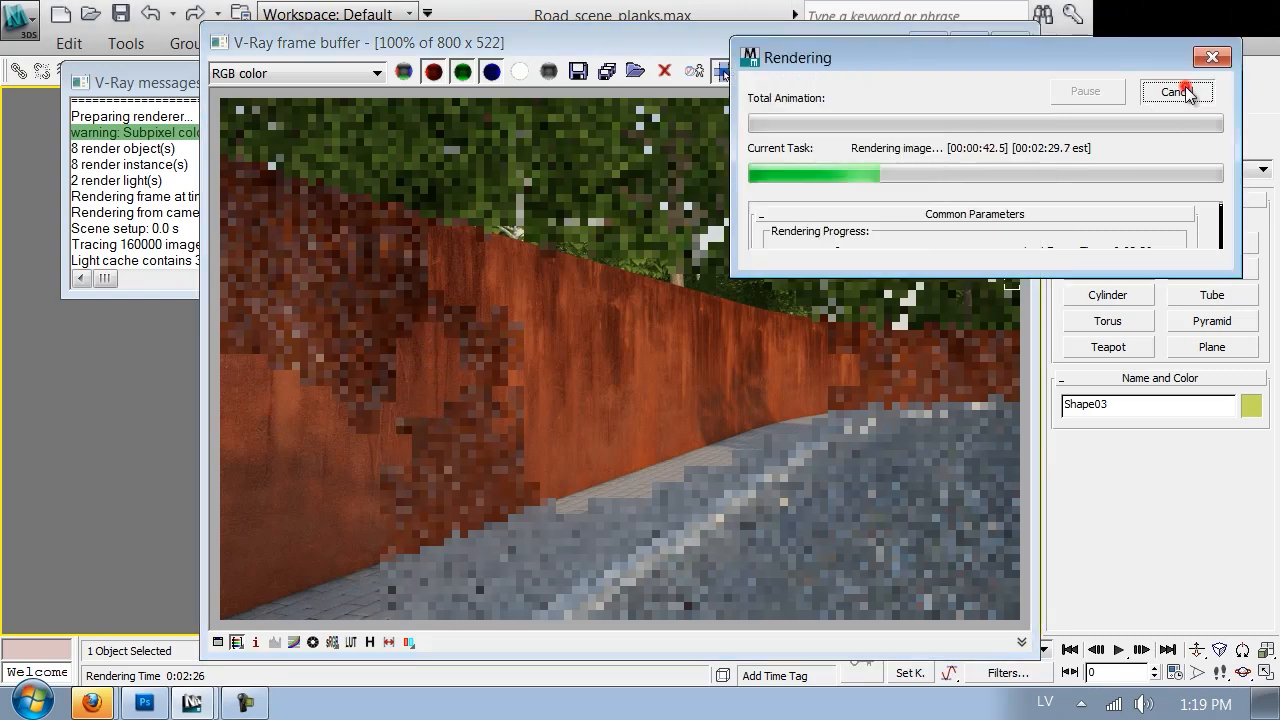
click(1010, 43)
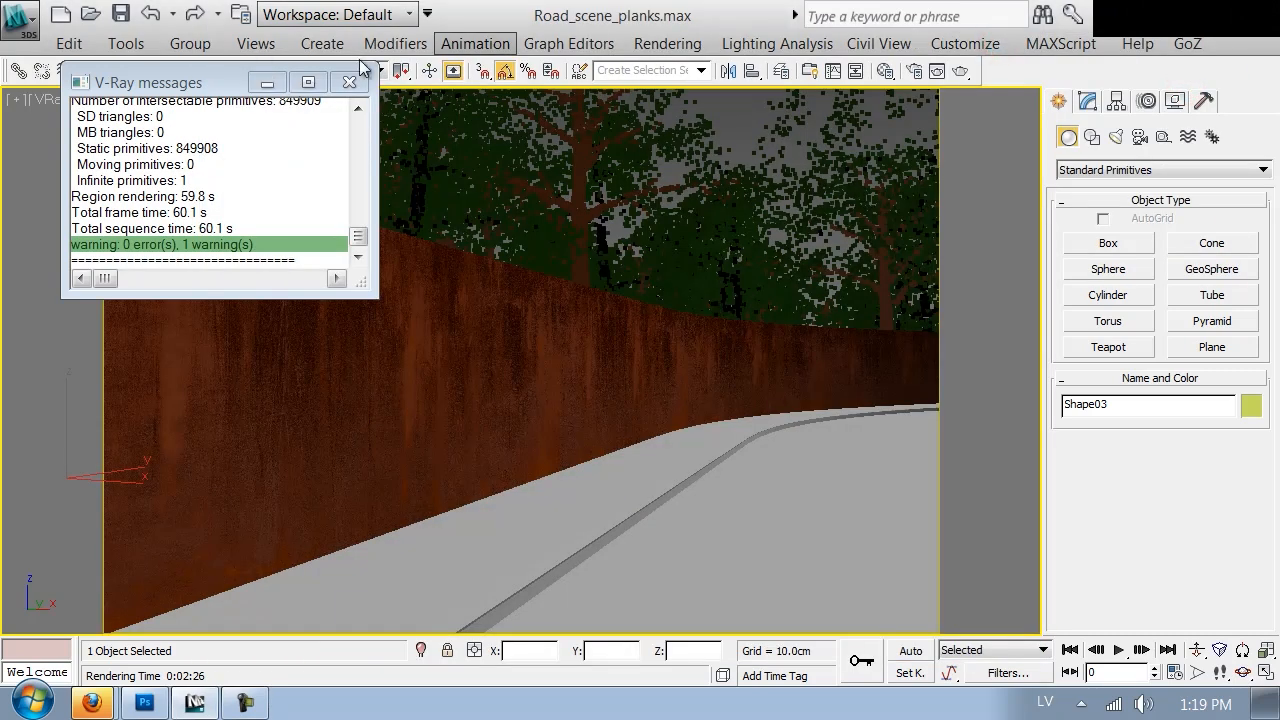
click(352, 85)
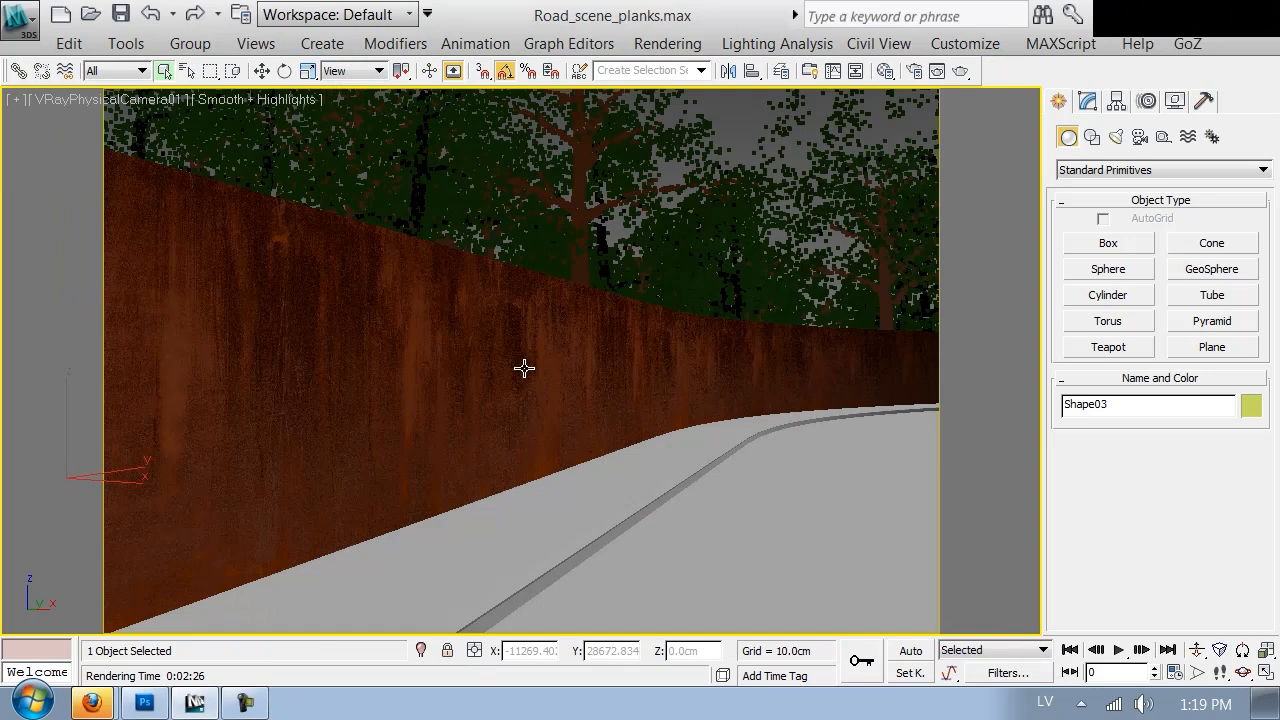
Step: Assign a Gradient Ramp map to the Rust material's Displace slot and show that map in the viewport
key(m)
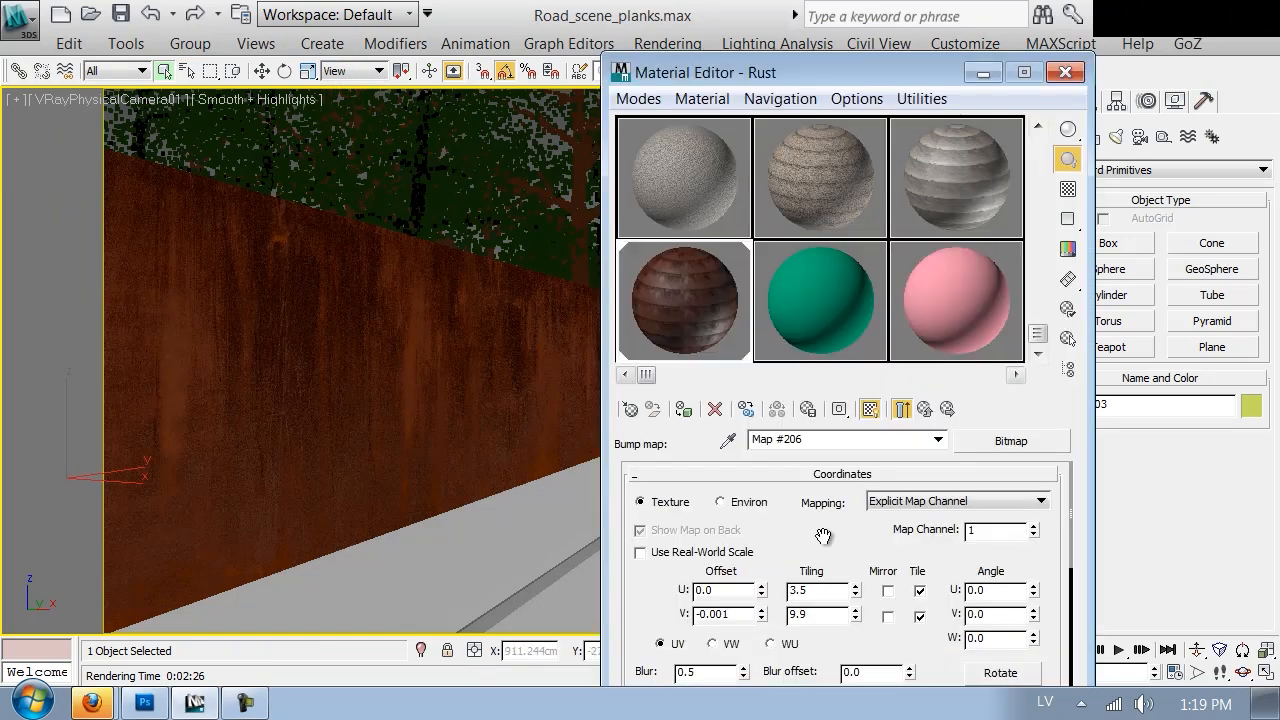
click(925, 409)
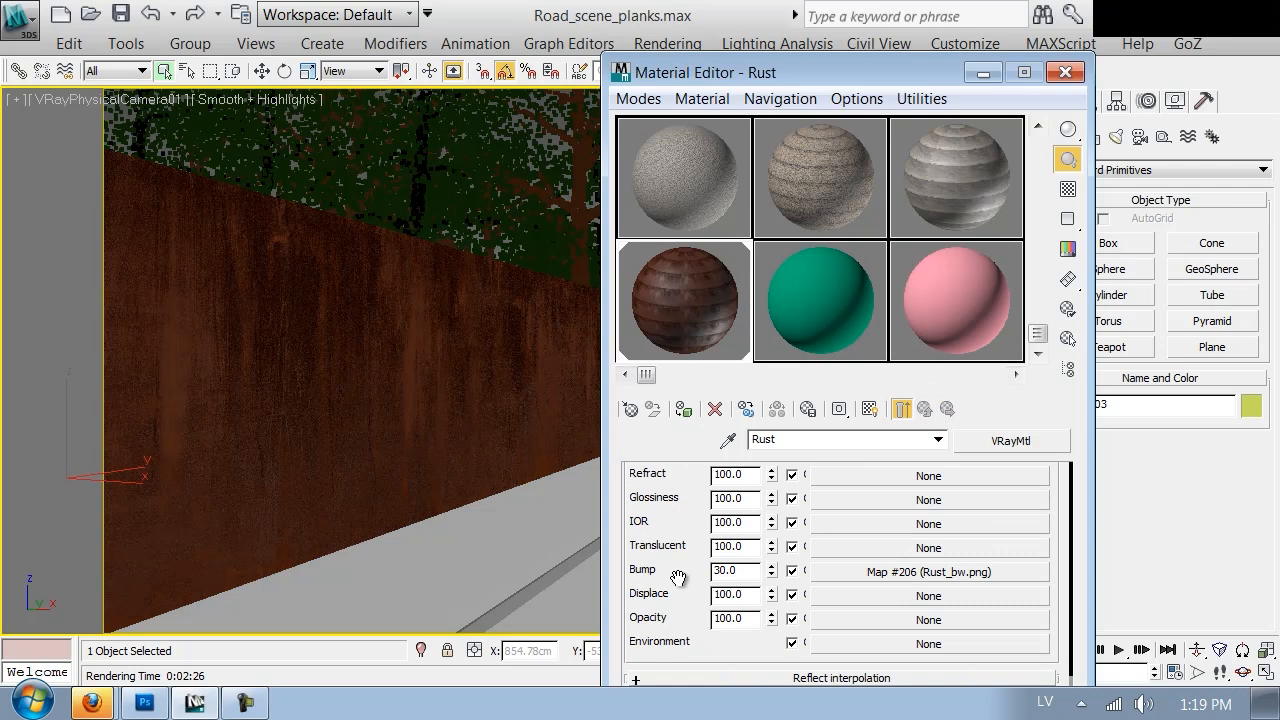
click(679, 578)
click(917, 601)
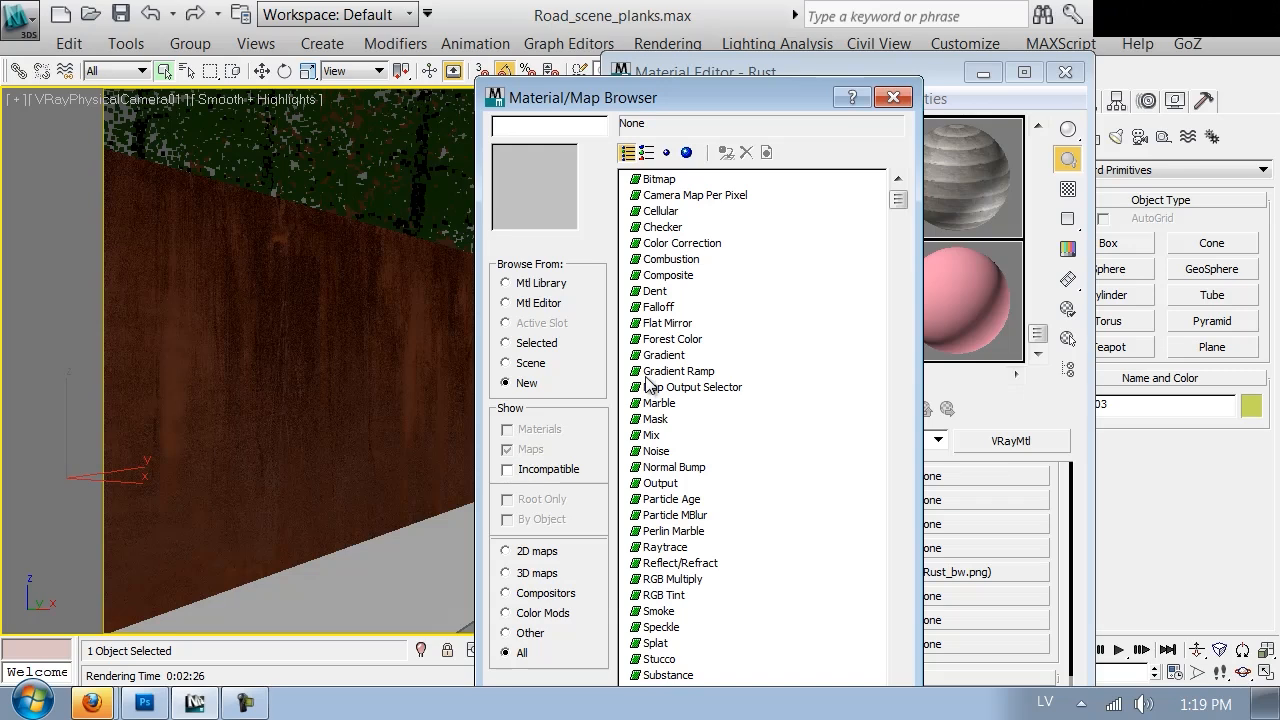
double_click(649, 375)
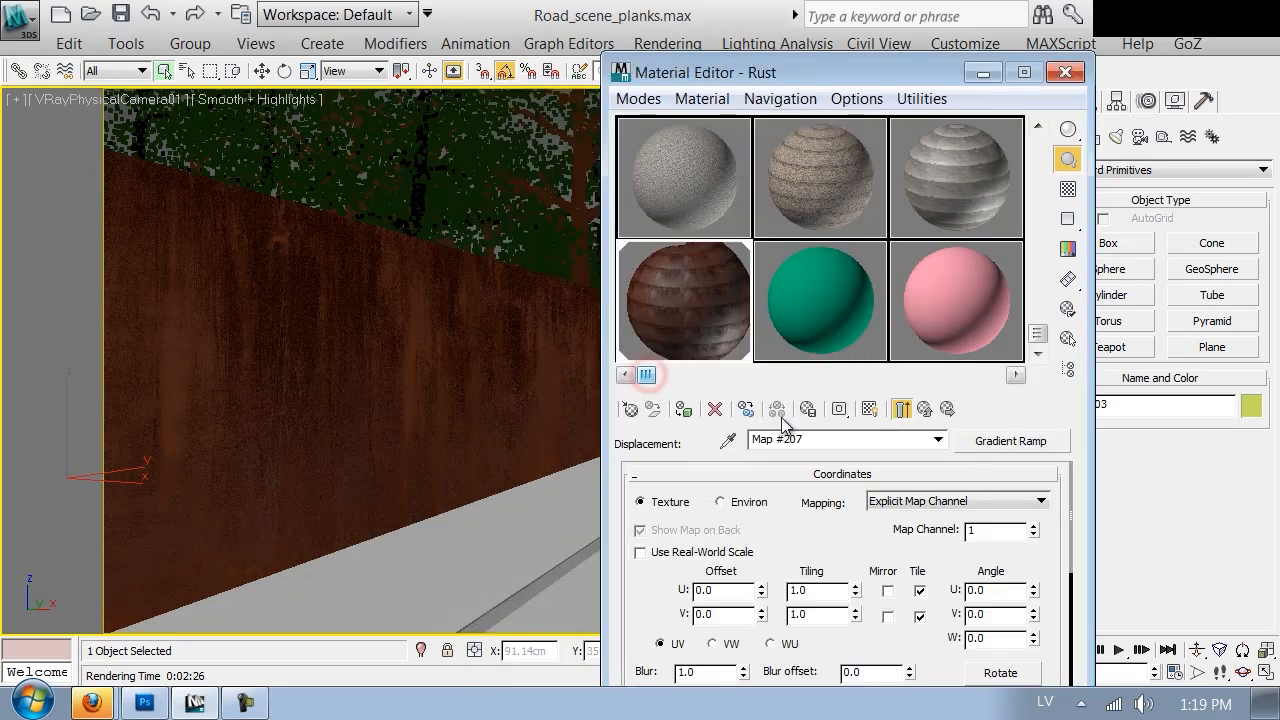
click(866, 409)
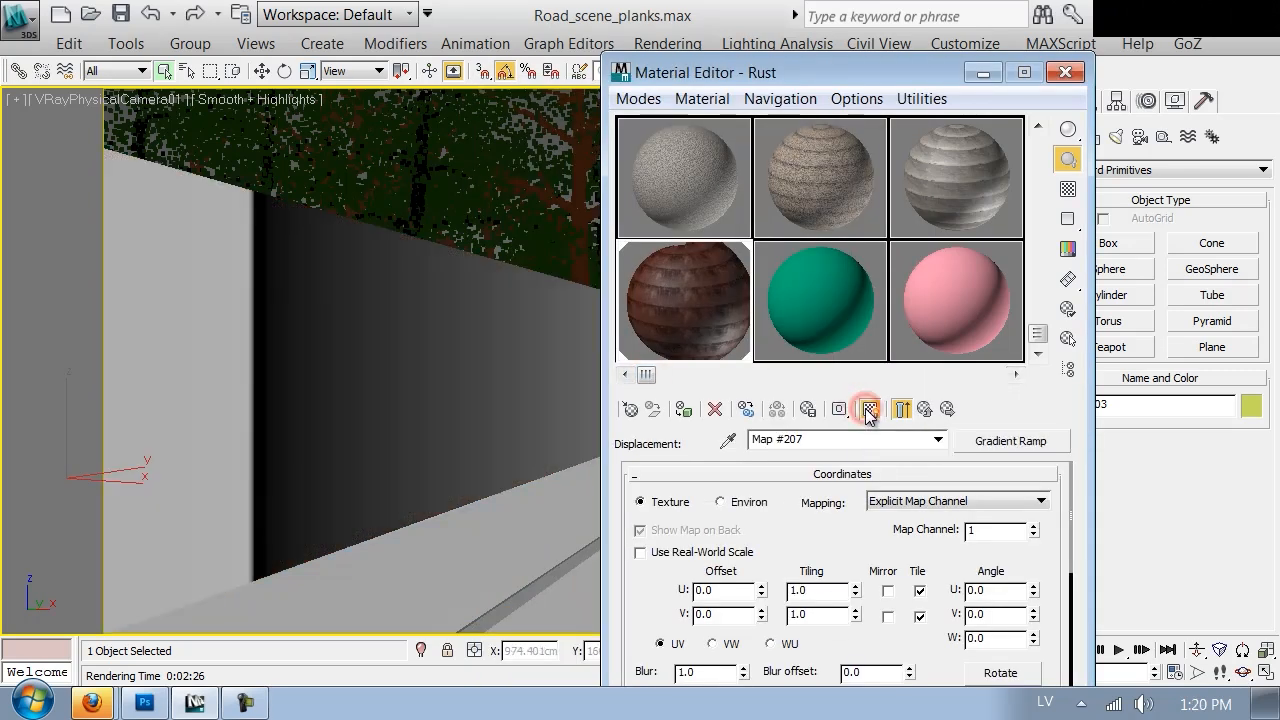
scroll(815, 552, down, 5)
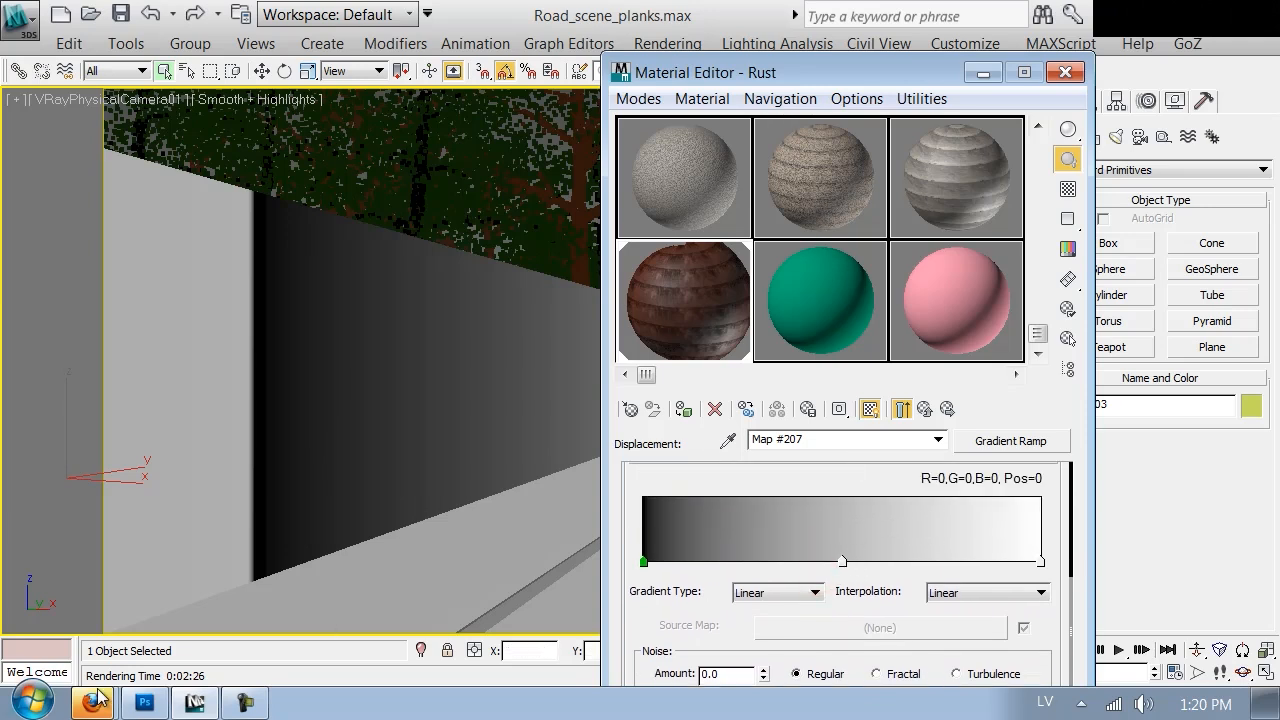
Step: Switch to Firefox and open the corrugated rusty metal wall photo with a window from the image search as reference
mouse_move(91, 703)
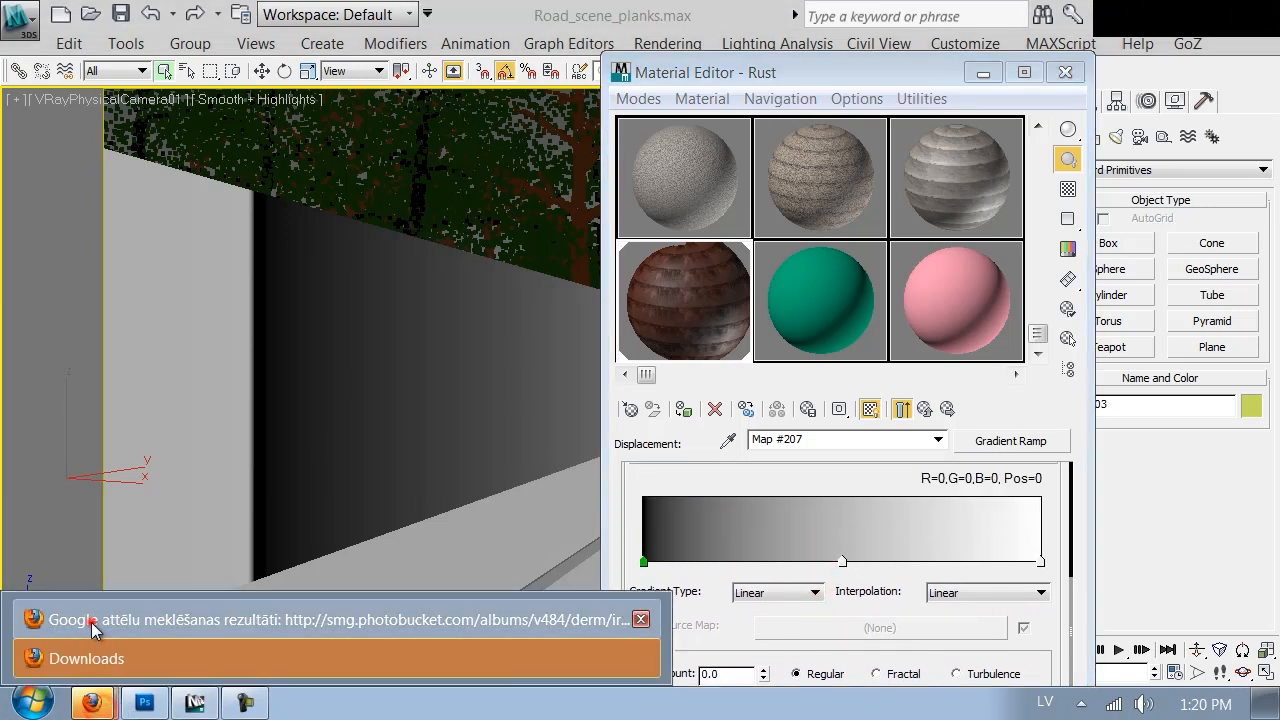
click(200, 611)
click(457, 14)
click(651, 14)
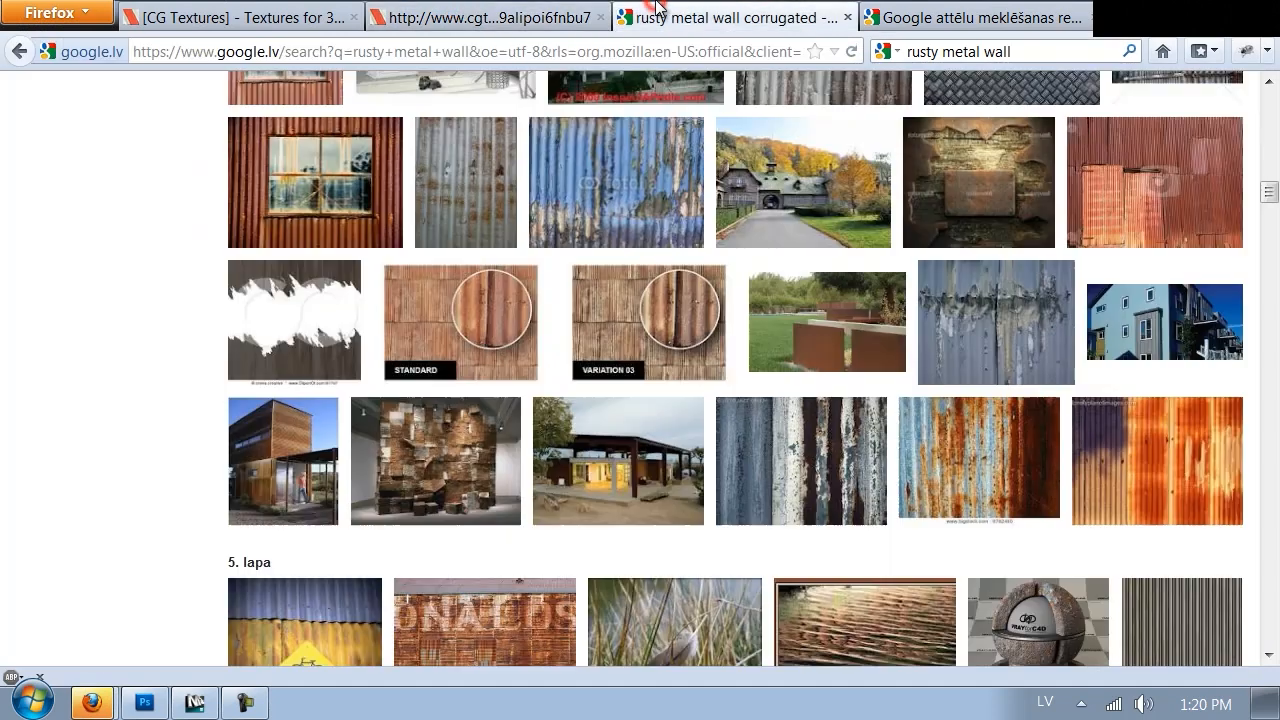
click(333, 241)
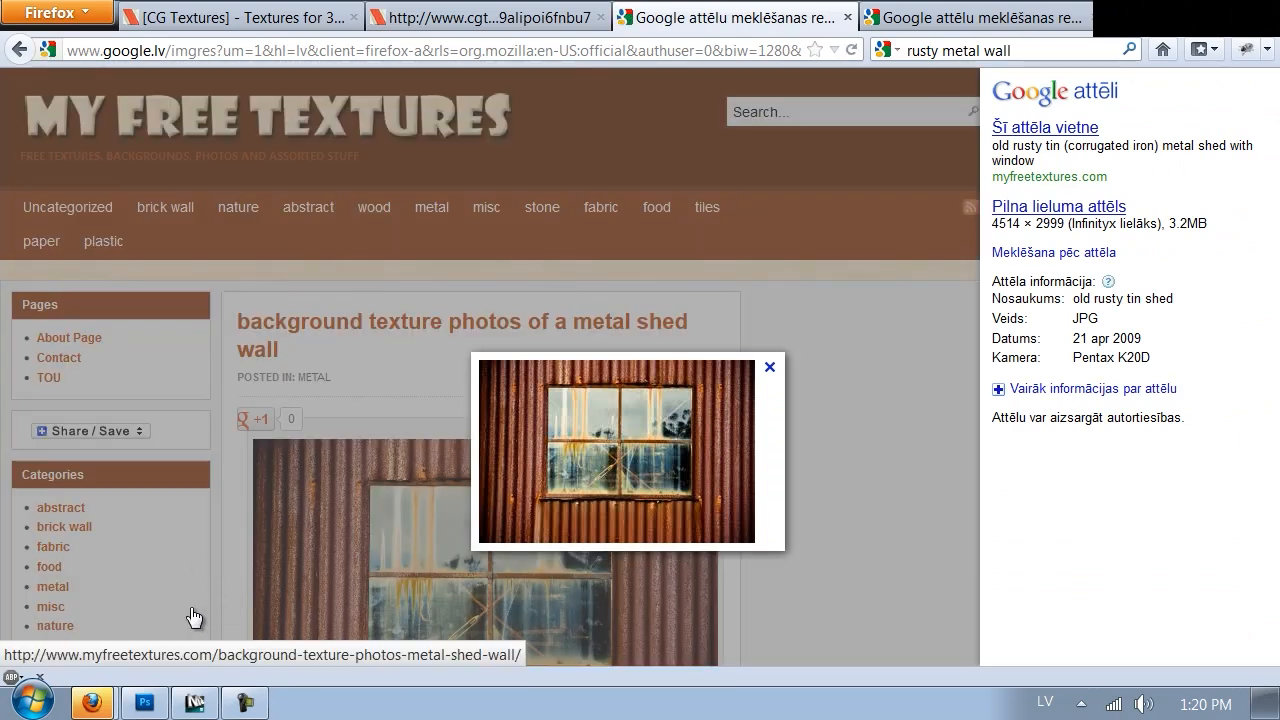
Step: Switch back to 3ds Max and make the gradient ramp's end flag black and its middle flag white
click(194, 703)
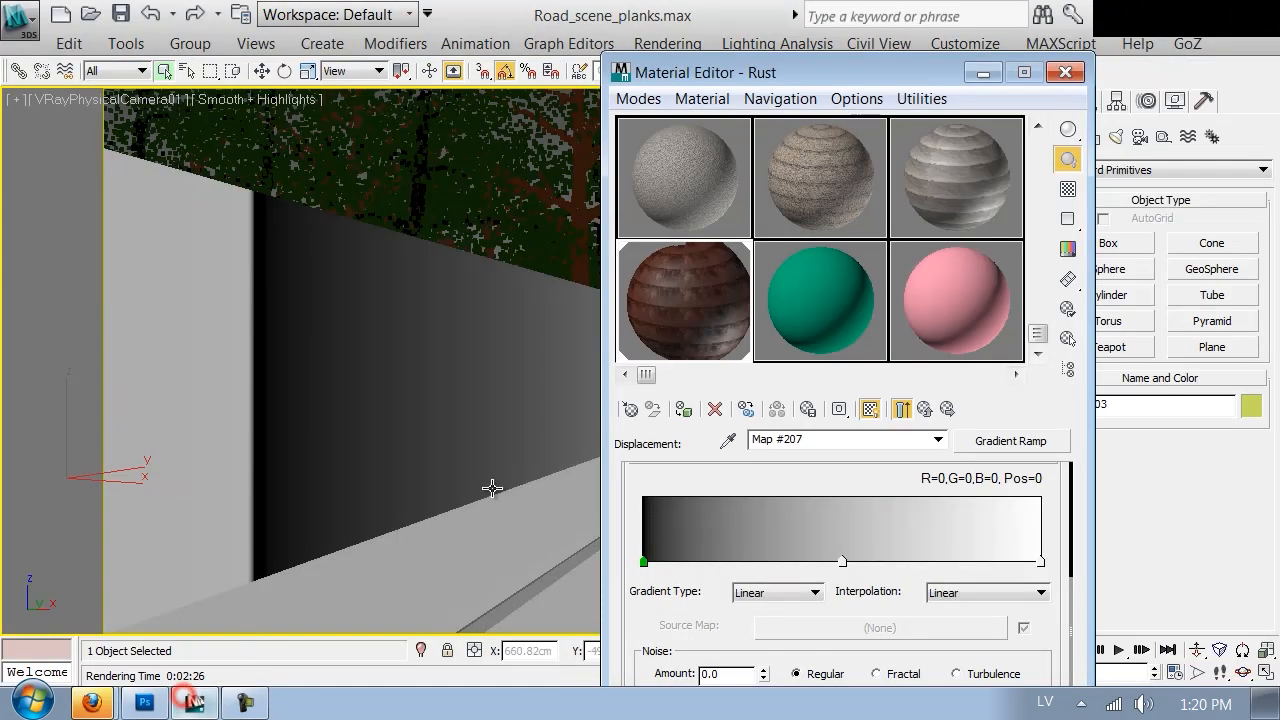
double_click(1042, 562)
drag(829, 332, 650, 323)
click(870, 407)
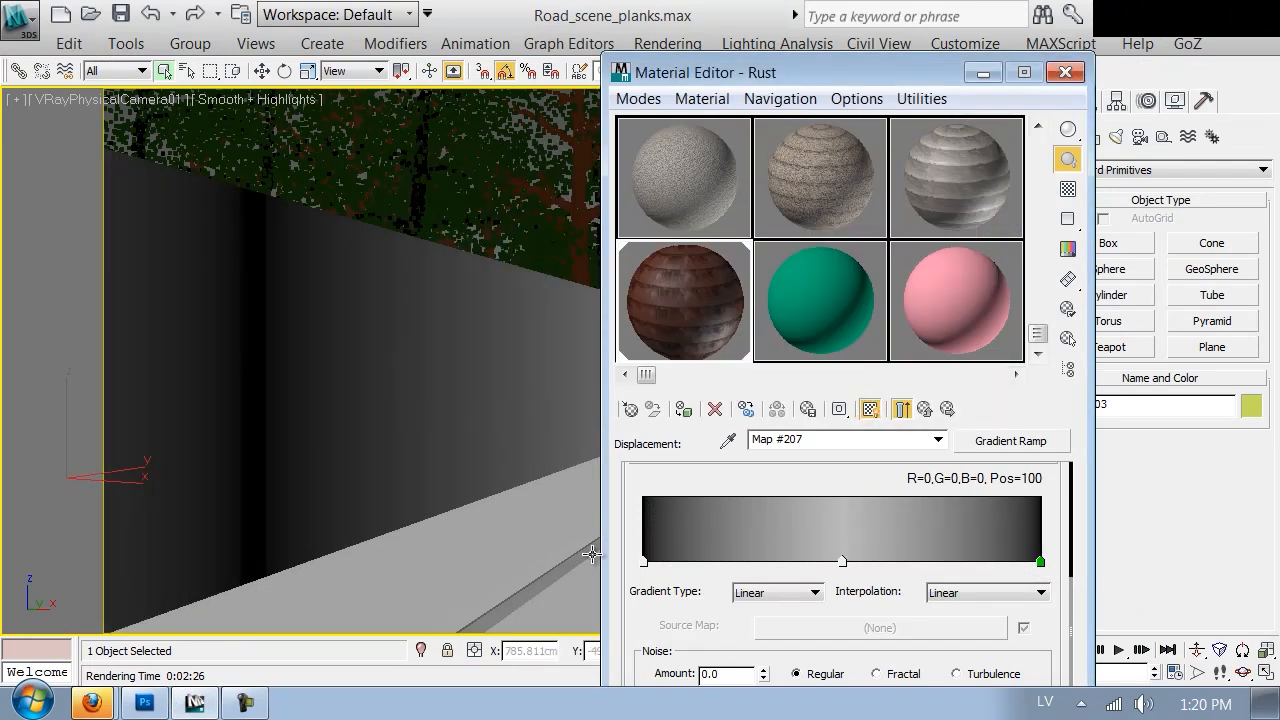
click(840, 562)
double_click(842, 562)
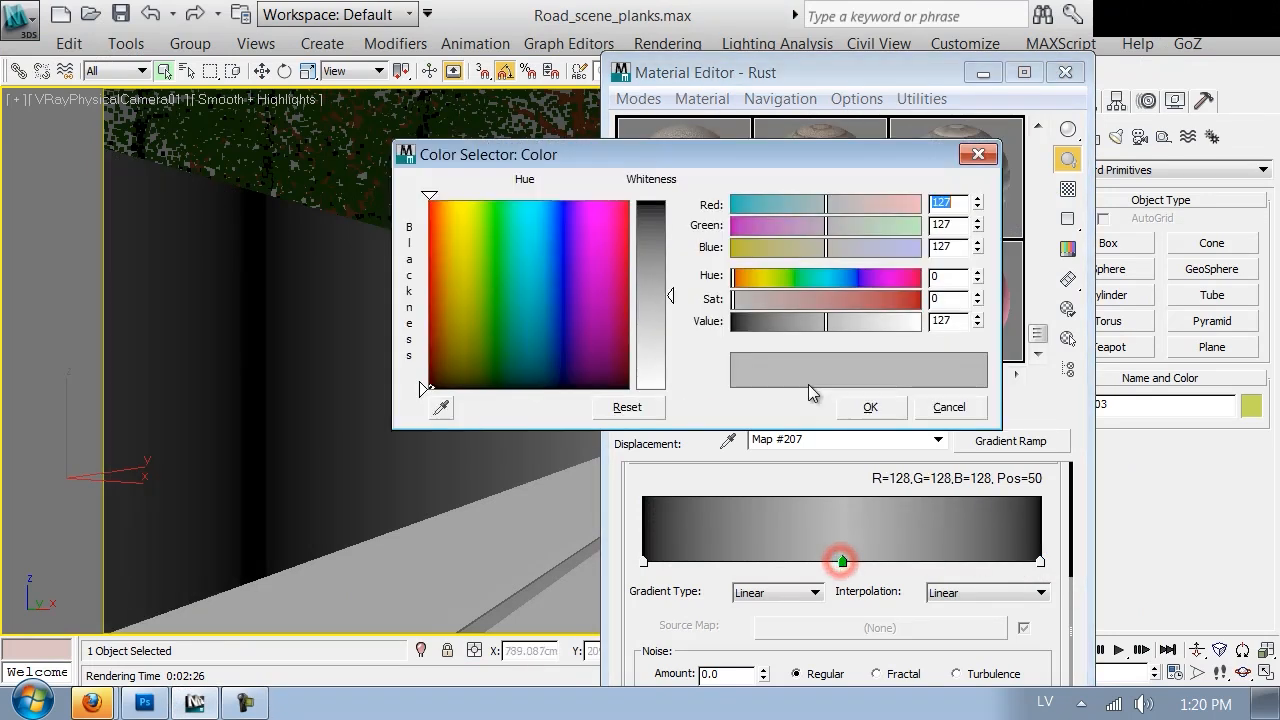
drag(845, 322, 918, 322)
click(870, 407)
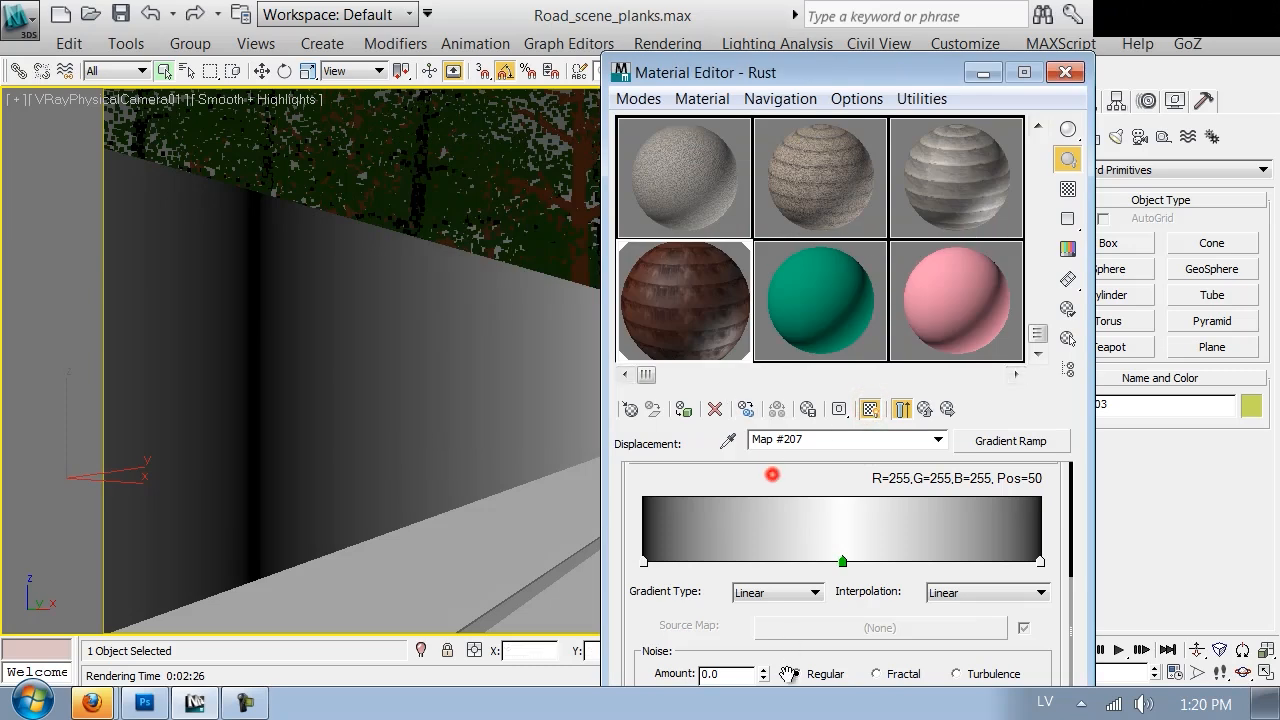
Step: Shift the middle white flag towards the gradient's start and add a second white flag at position 58
drag(845, 560, 816, 562)
click(875, 561)
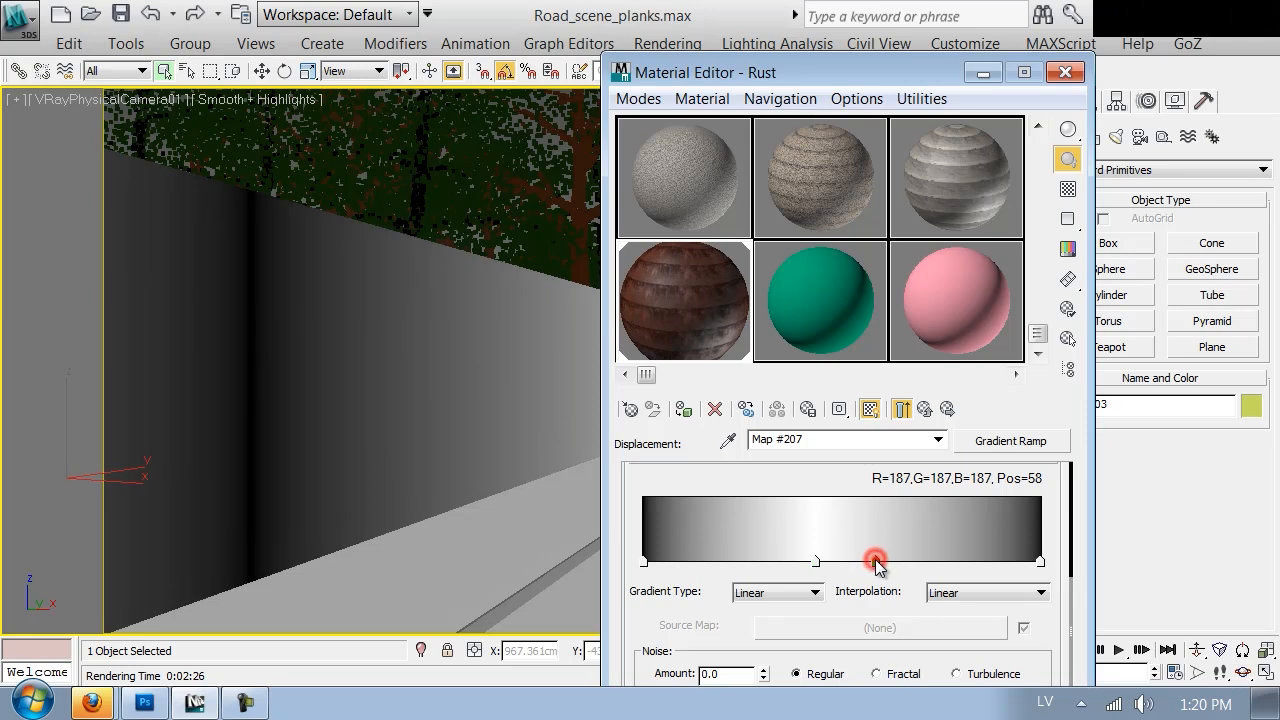
double_click(875, 561)
drag(889, 322, 1016, 335)
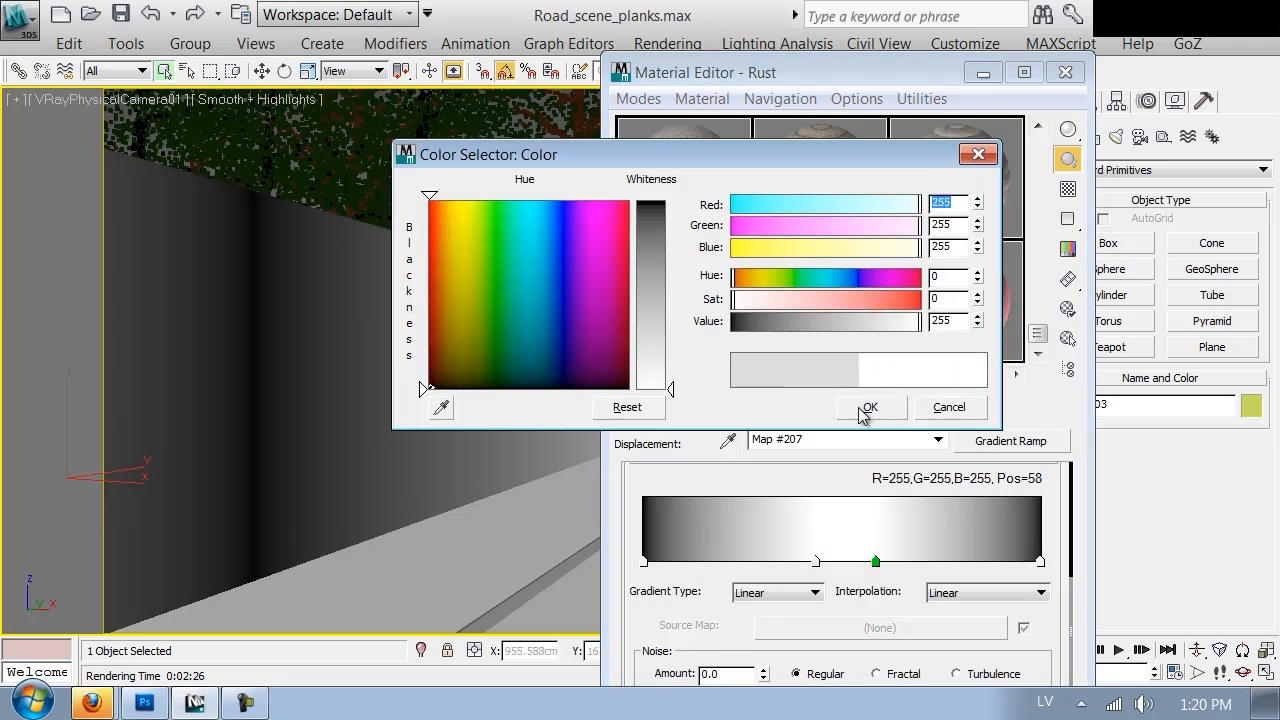
click(866, 409)
Step: Spread the gradient's two white flags apart to positions 37 and 63
drag(816, 561, 775, 561)
drag(882, 563, 897, 564)
right_click(906, 565)
click(948, 663)
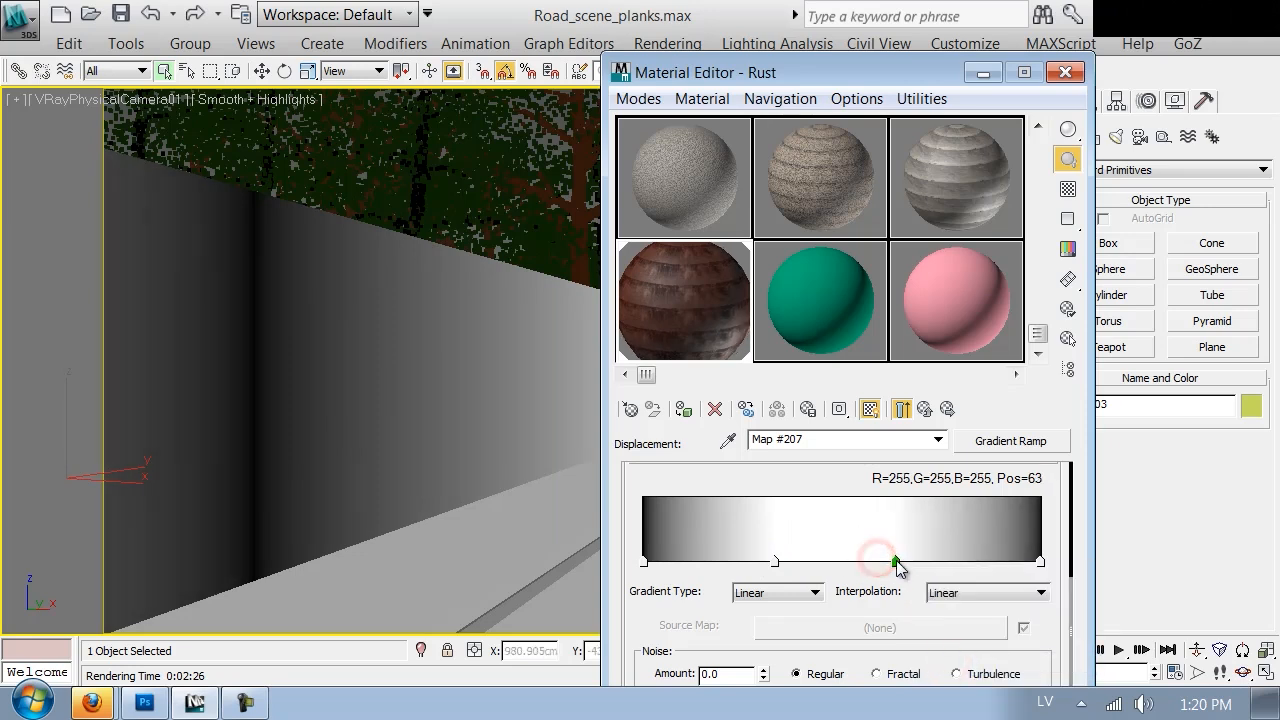
drag(777, 562, 792, 561)
Step: Set the gradient ramp's interpolation to Ease In Out and move the first white flag to position 51
click(997, 600)
click(994, 595)
click(808, 593)
click(800, 593)
click(987, 593)
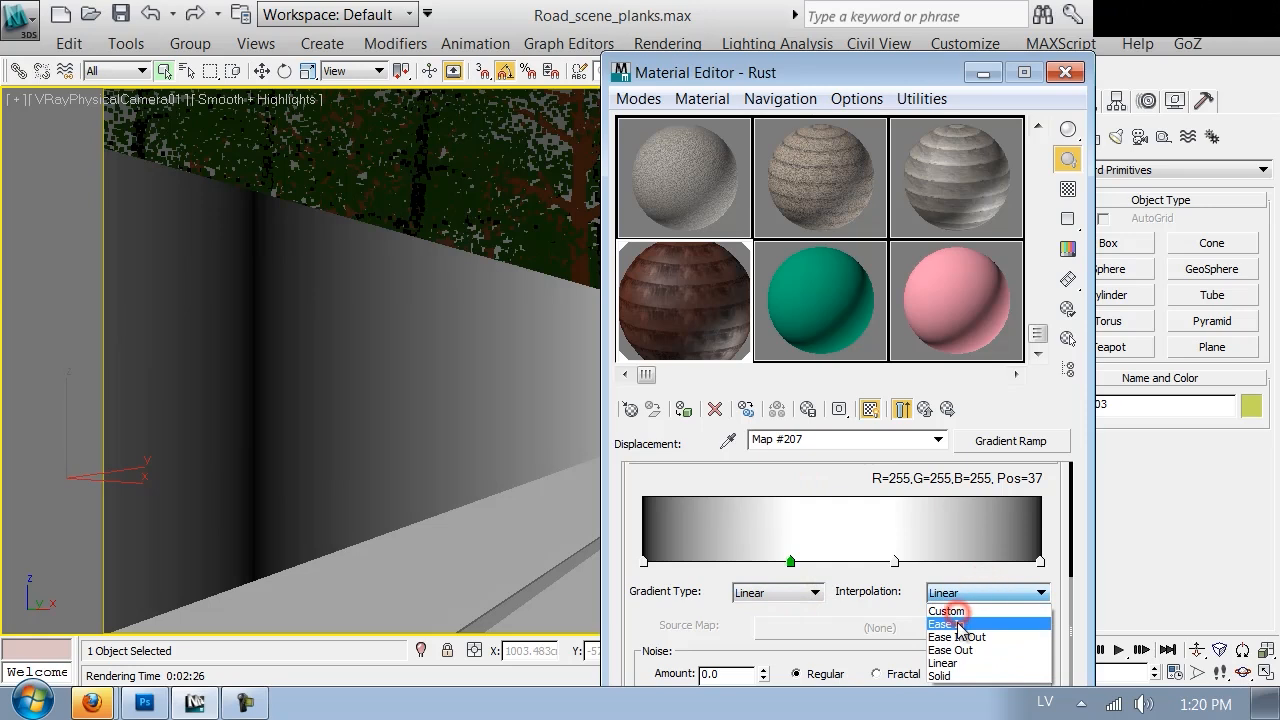
click(957, 632)
key(Down)
key(Down)
key(Down)
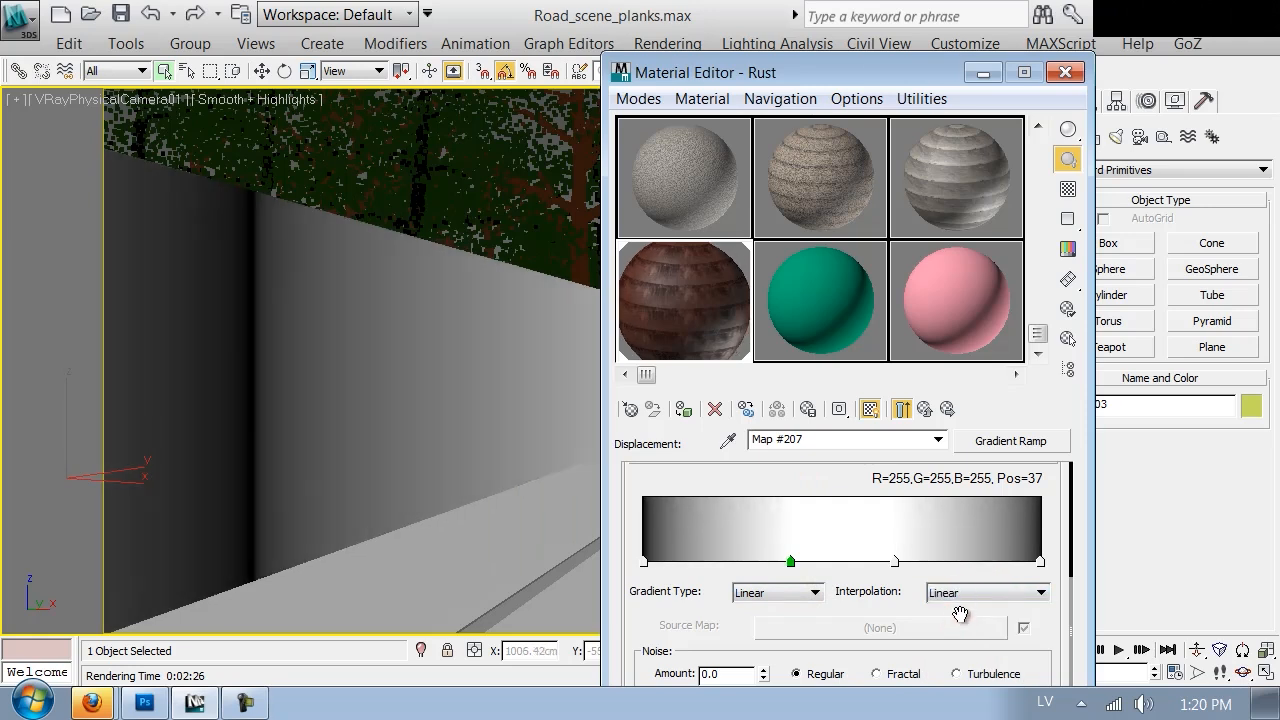
key(Up)
key(Up)
key(Up)
key(Up)
key(Up)
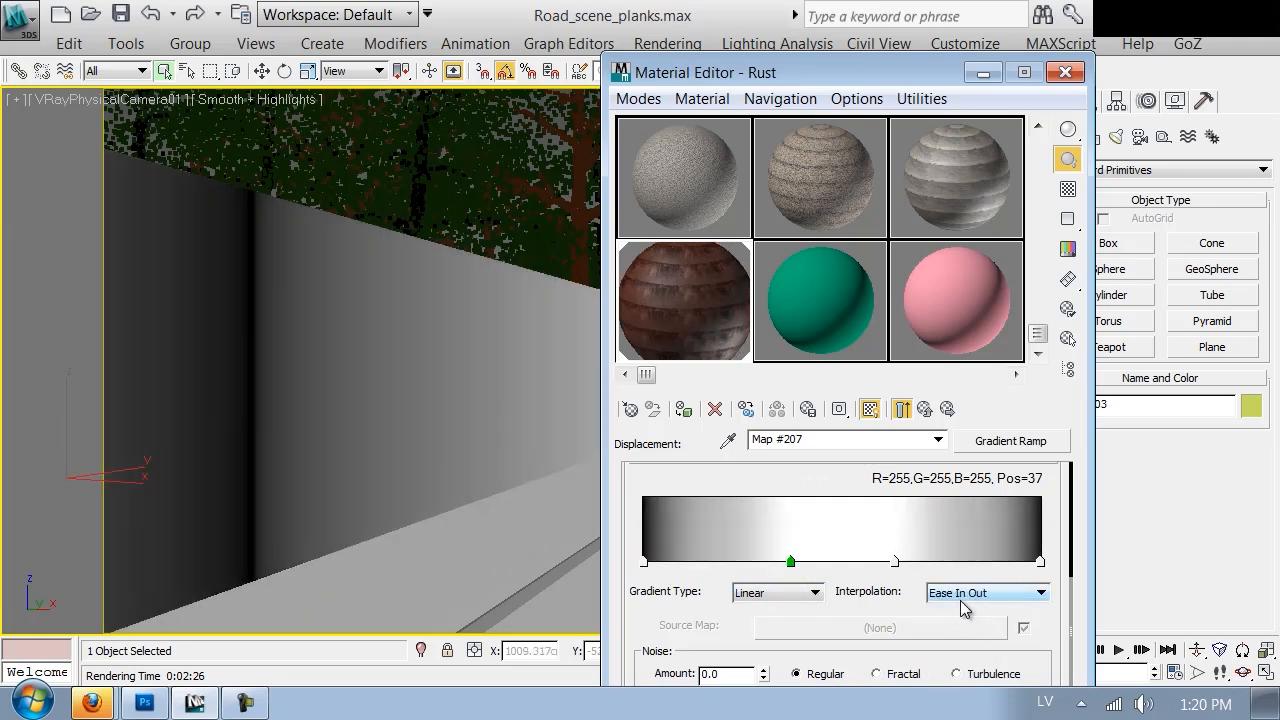
key(Down)
key(Down)
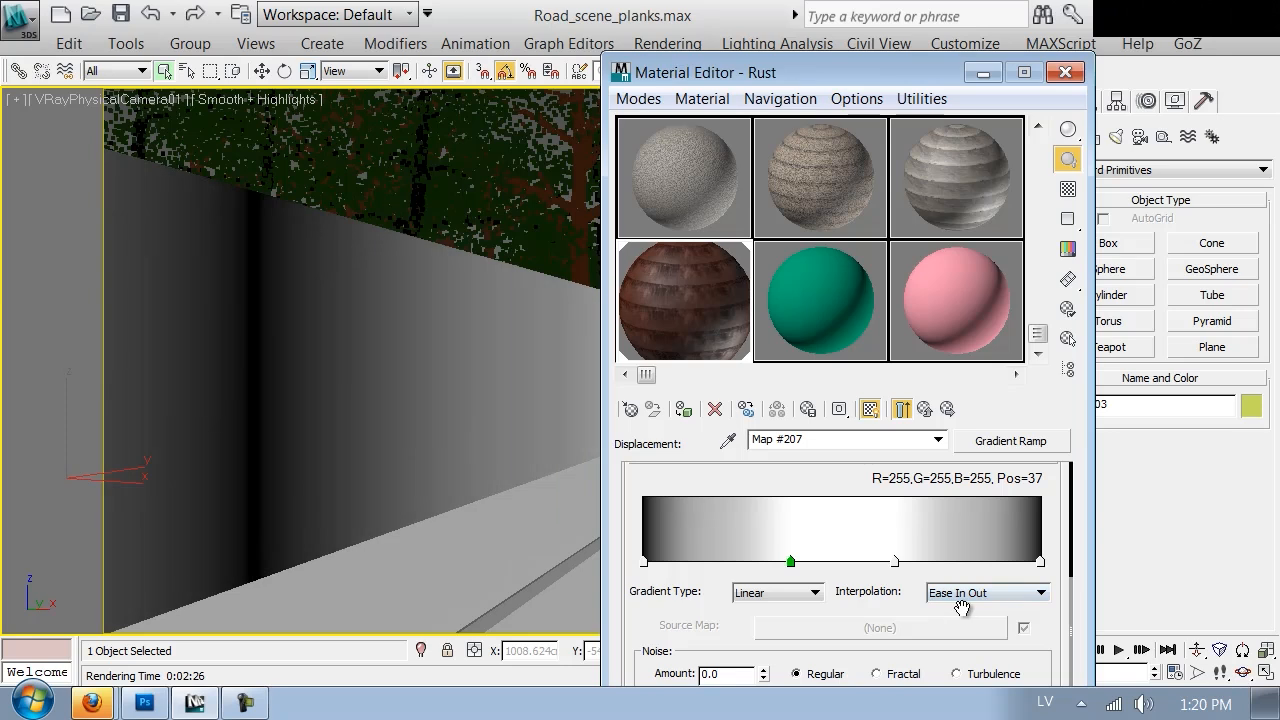
mouse_move(794, 560)
mouse_down()
mouse_move(875, 563)
mouse_move(847, 565)
mouse_up()
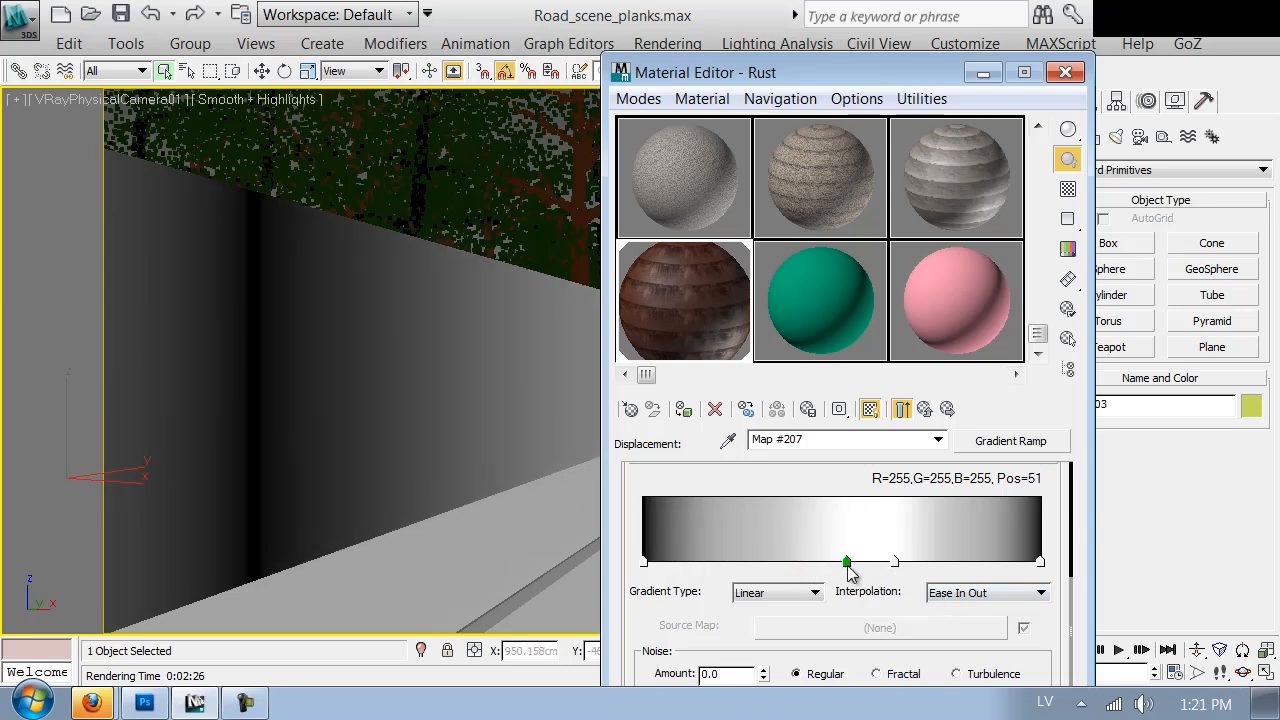
Step: Delete the gradient ramp's second white flag and set the map's U tiling to 200
right_click(899, 566)
click(930, 662)
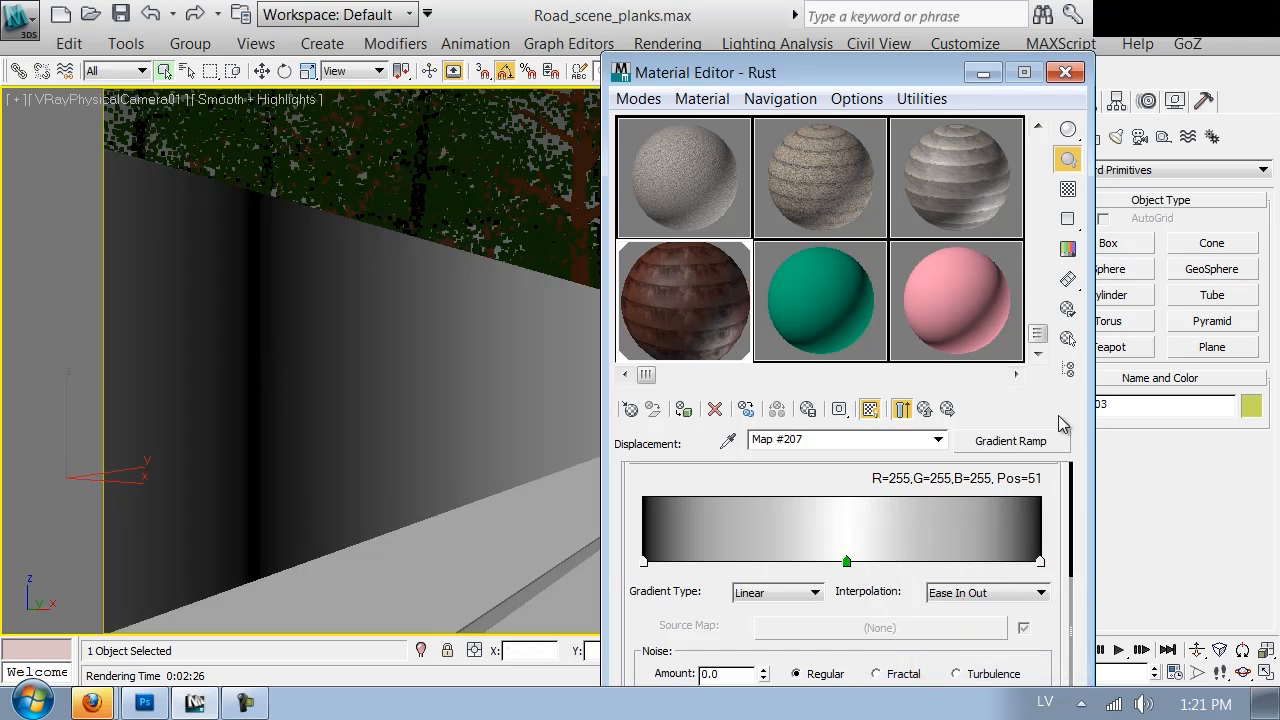
drag(1058, 508, 1052, 683)
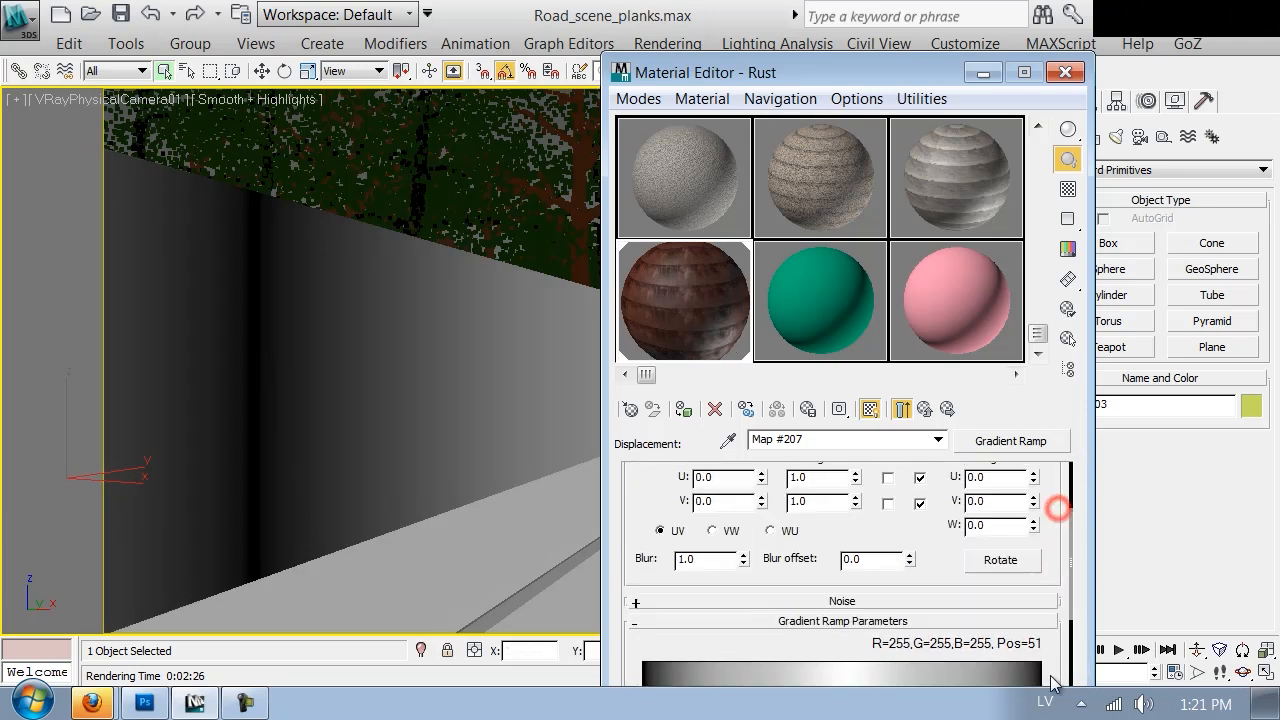
scroll(930, 600, up, 3)
drag(855, 590, 835, 423)
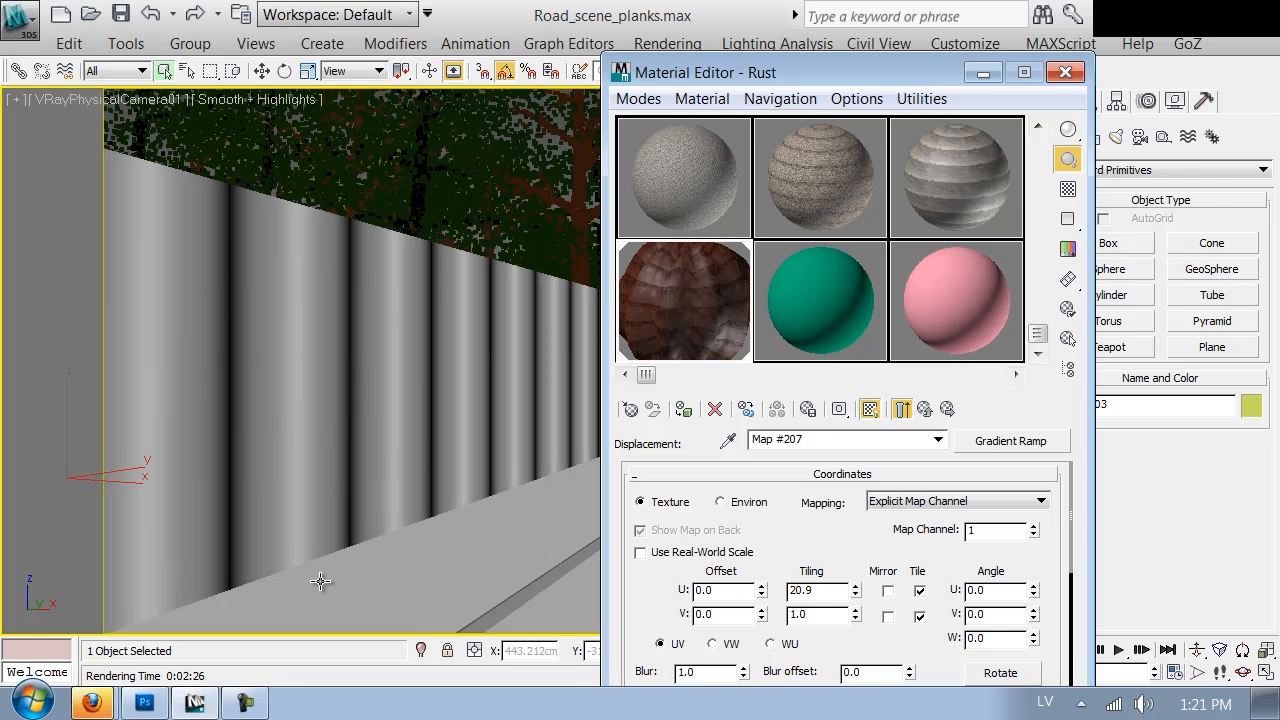
double_click(818, 591)
text(50)
key(Return)
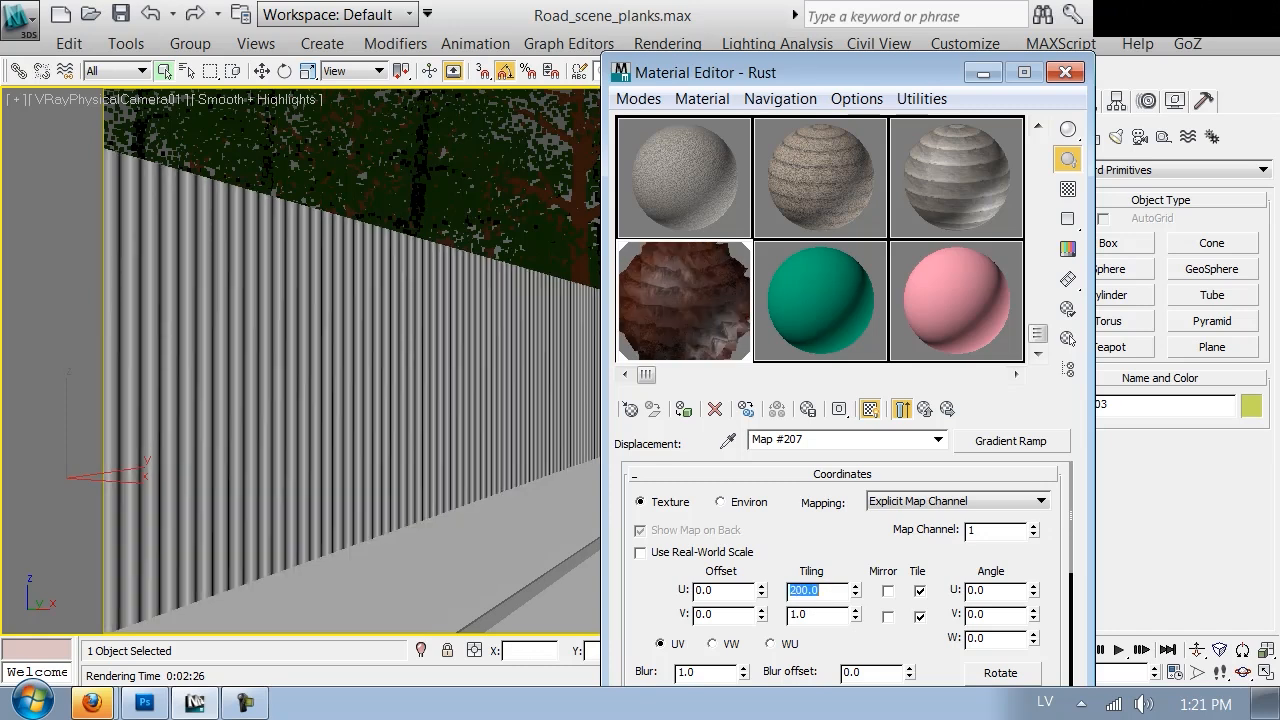
Step: Set the gradient ramp's interpolation to Linear
drag(884, 570, 874, 244)
click(1040, 545)
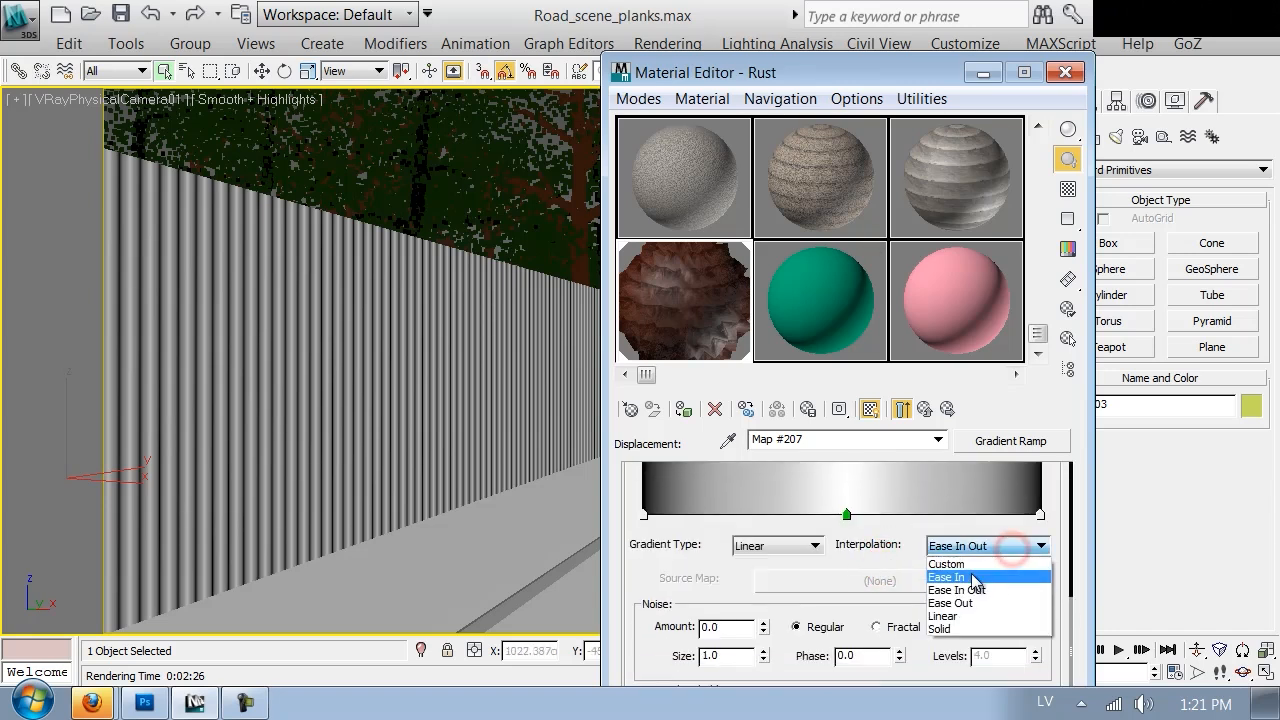
click(943, 617)
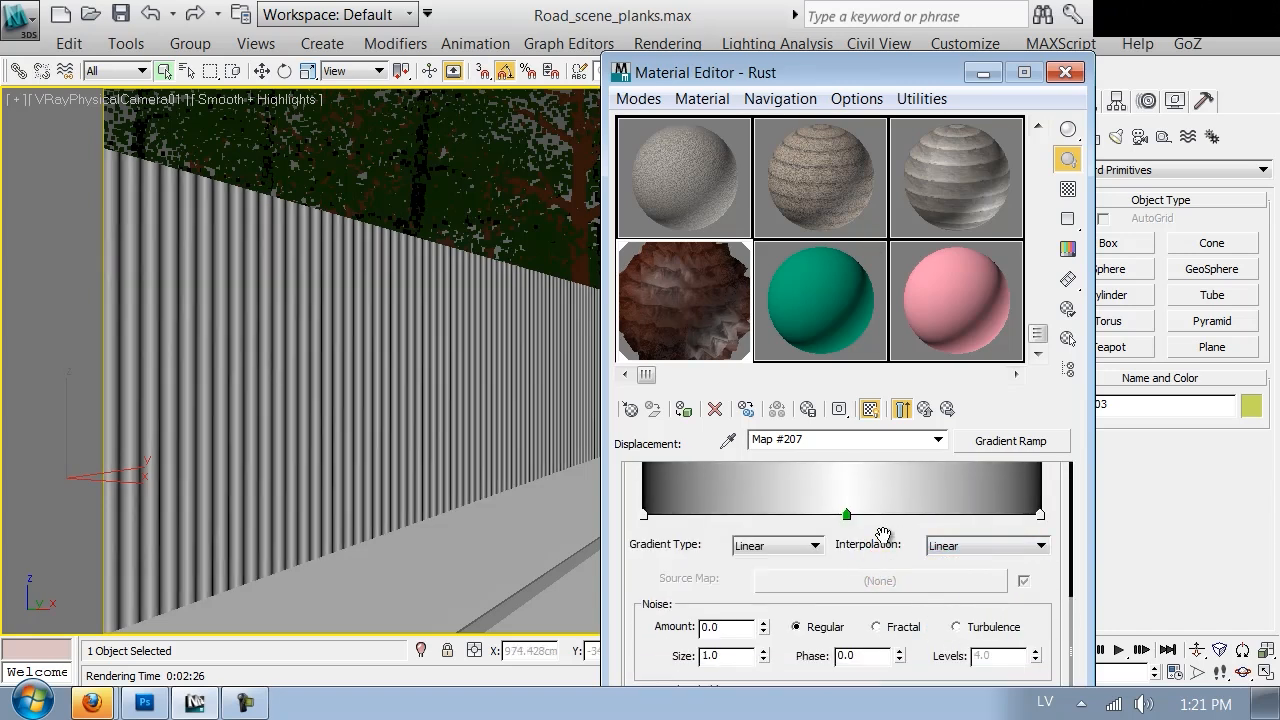
Step: Return to the Rust material and set its displacement amount to 2
drag(884, 536, 884, 630)
click(924, 409)
double_click(745, 595)
text(2)
key(Return)
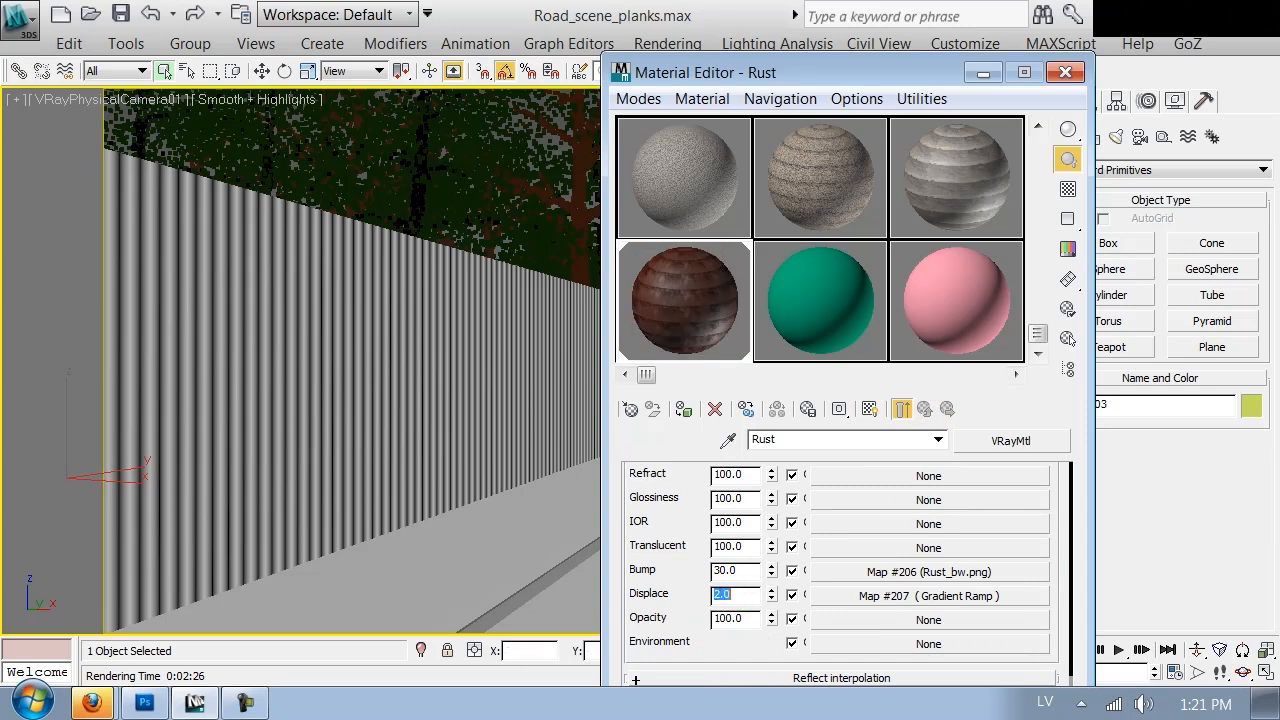
Step: Test-render the wall with the corrugated displacement and stop the render partway
drag(942, 79, 962, 151)
click(953, 78)
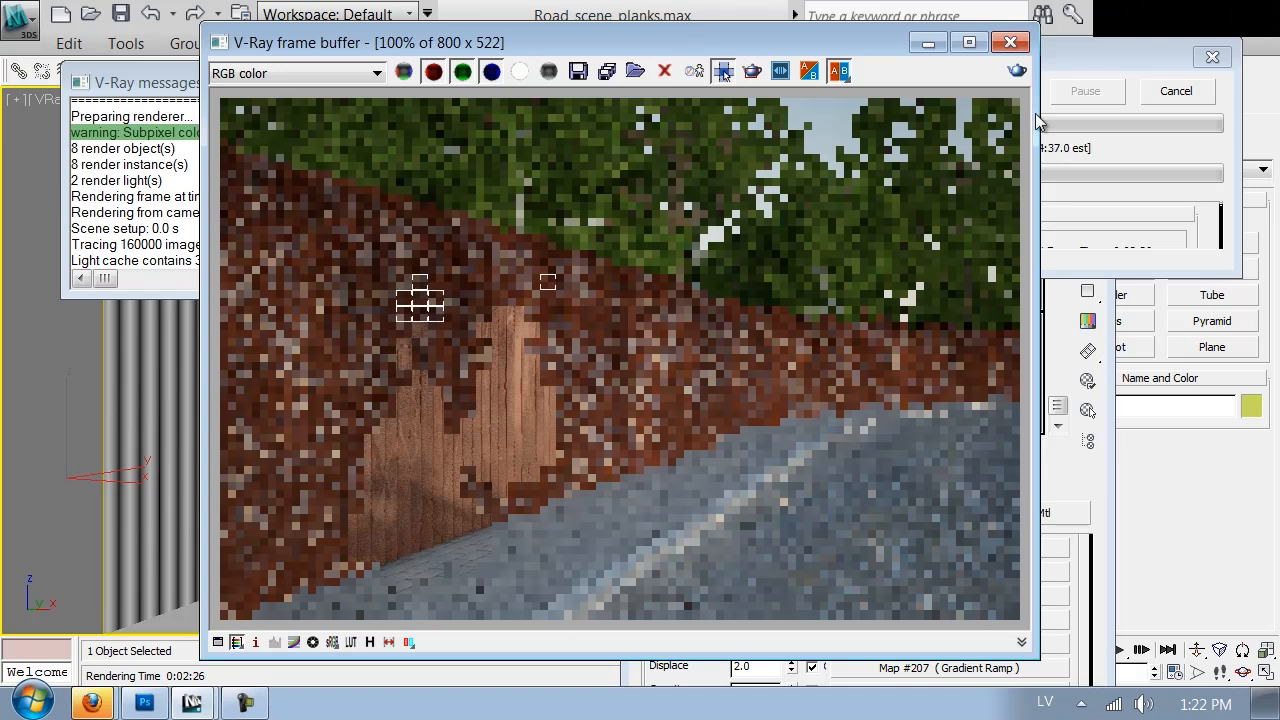
click(1170, 91)
Step: Set the Rust material's displacement amount to 1
click(1072, 636)
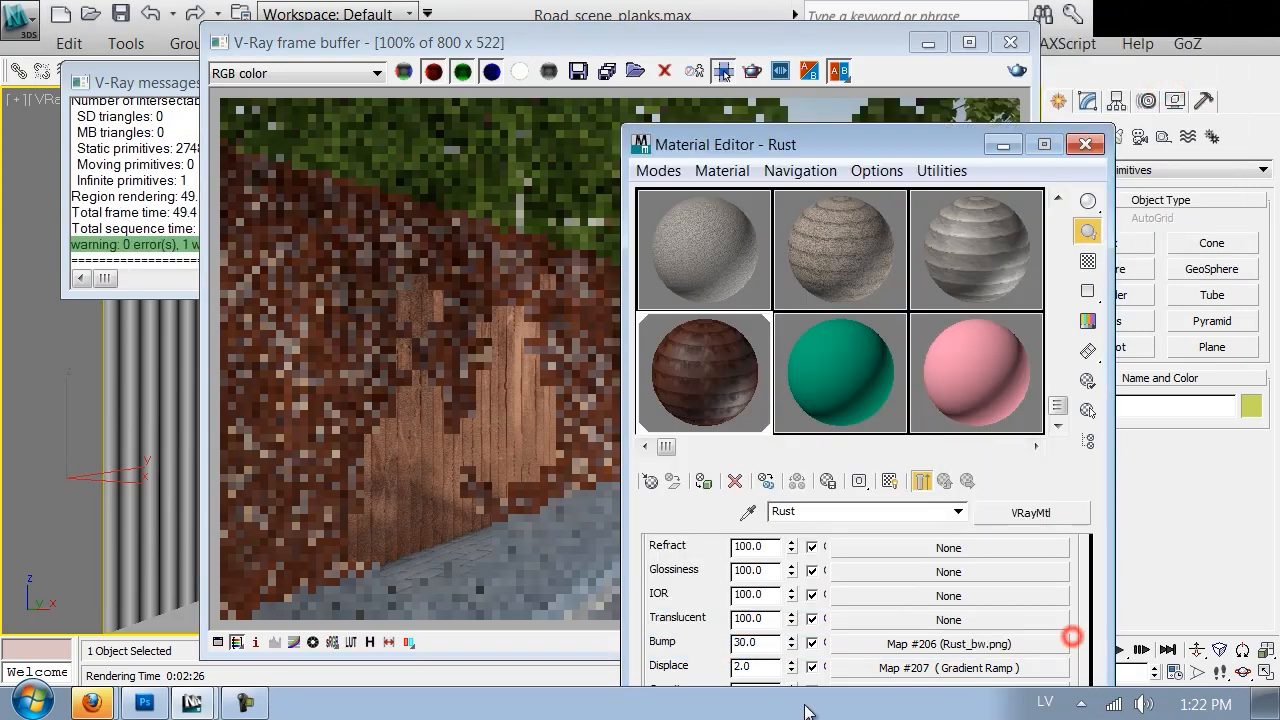
drag(755, 664, 522, 672)
text(1)
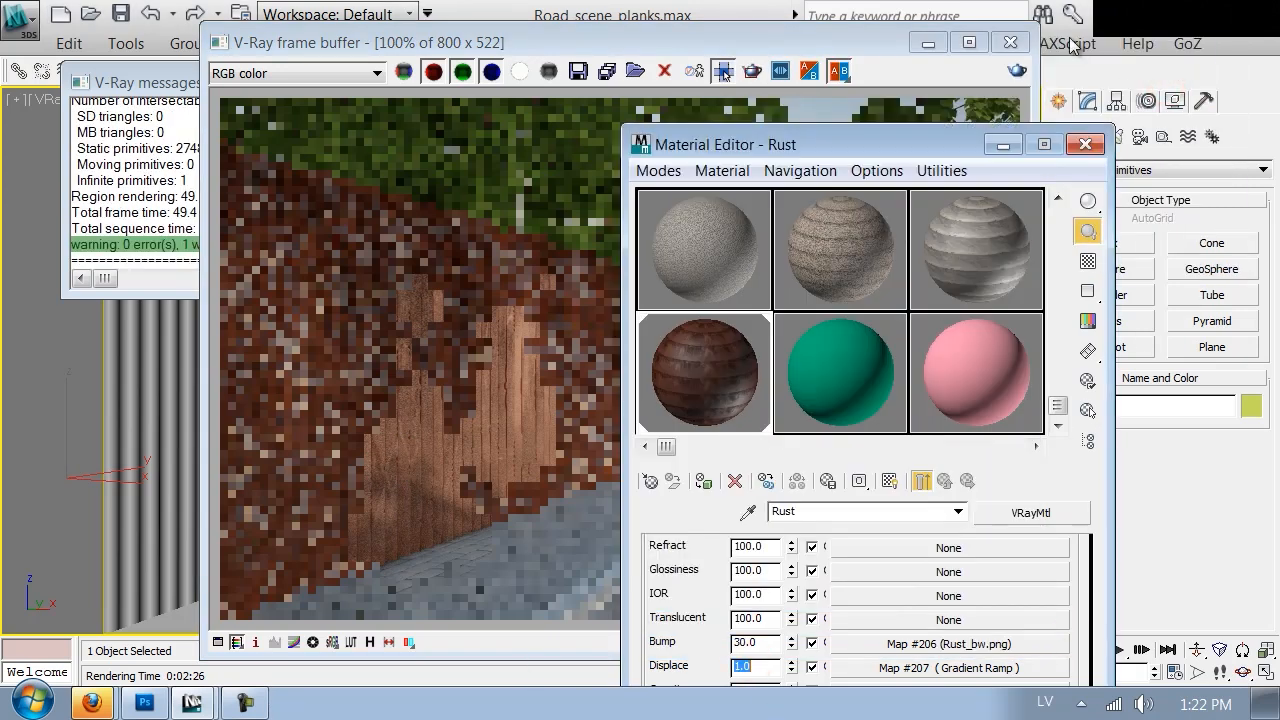
Step: Set the edge length in V-Ray's default displacement settings to 2.0 pixels
click(928, 43)
click(913, 71)
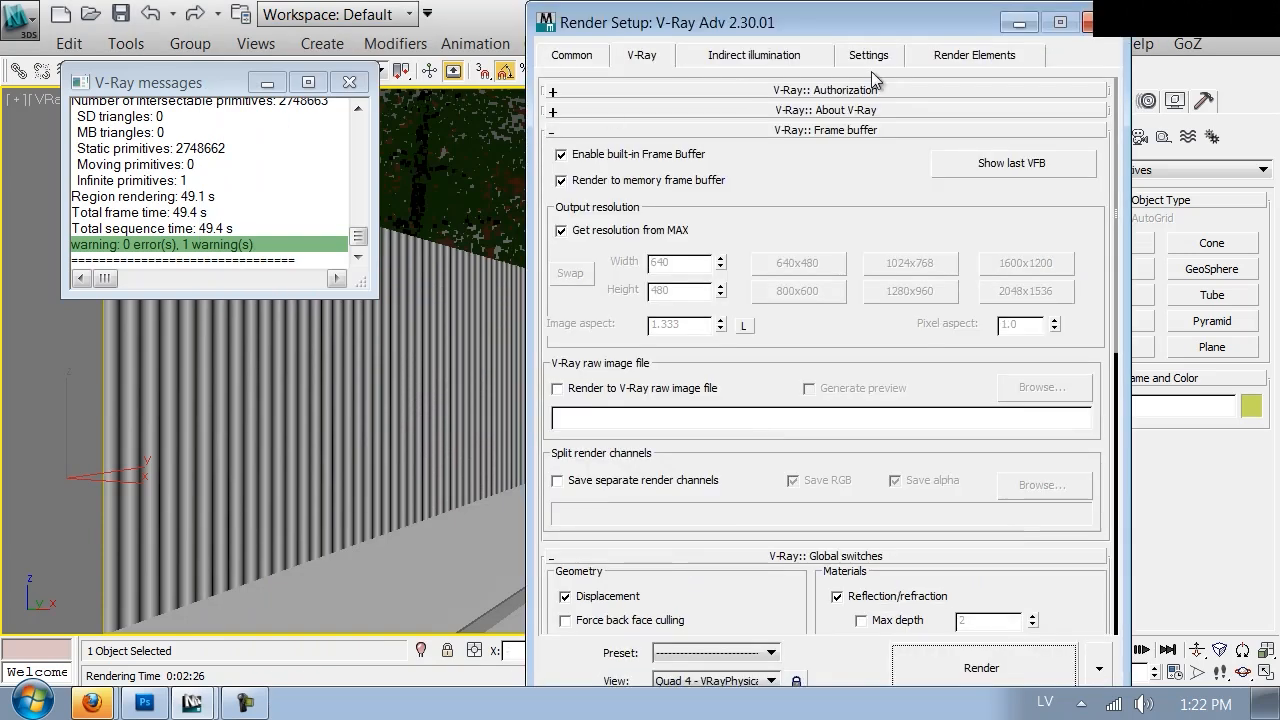
click(869, 55)
click(812, 216)
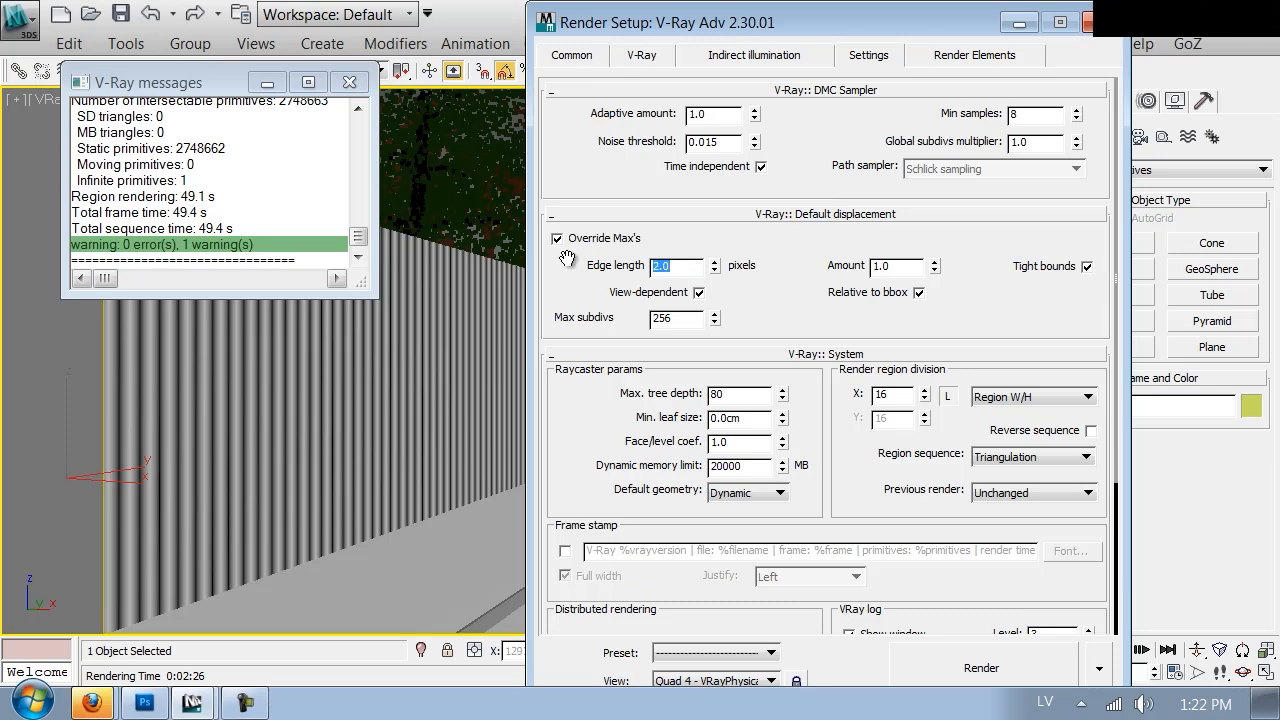
Step: Render the scene again, inspect the wall's corrugation up close and cancel the render
click(990, 670)
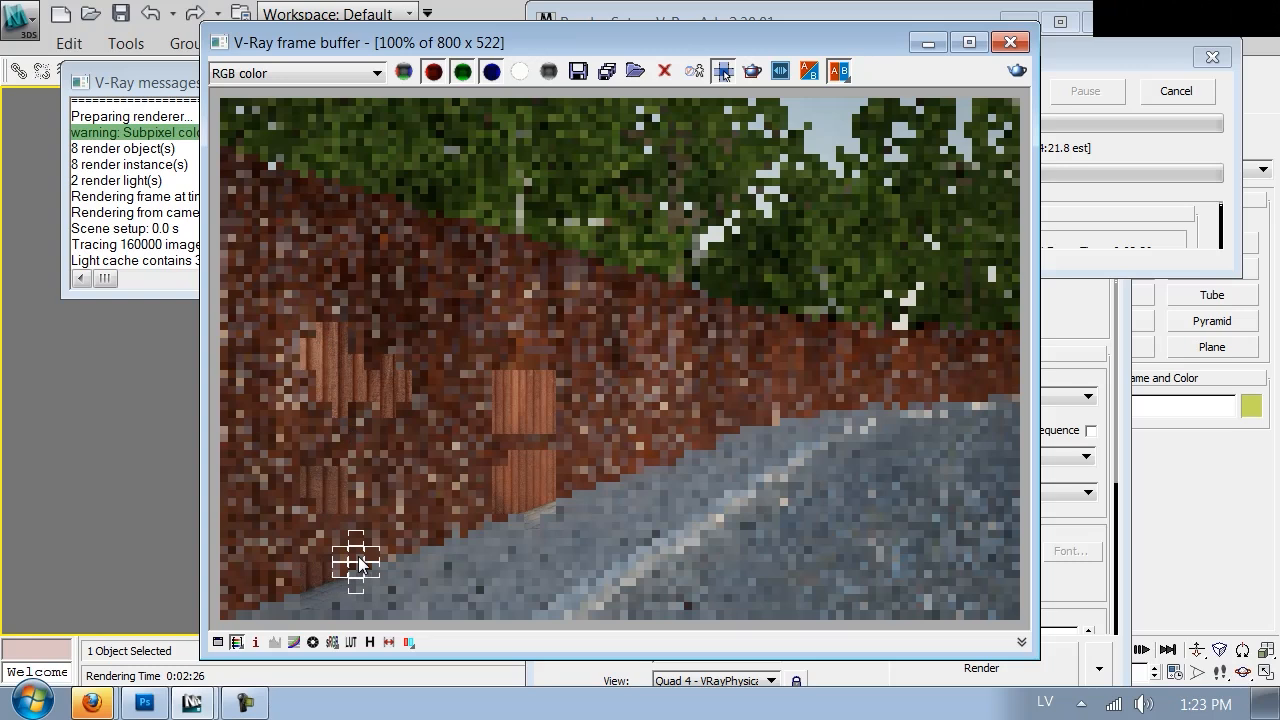
scroll(292, 604, up, 2)
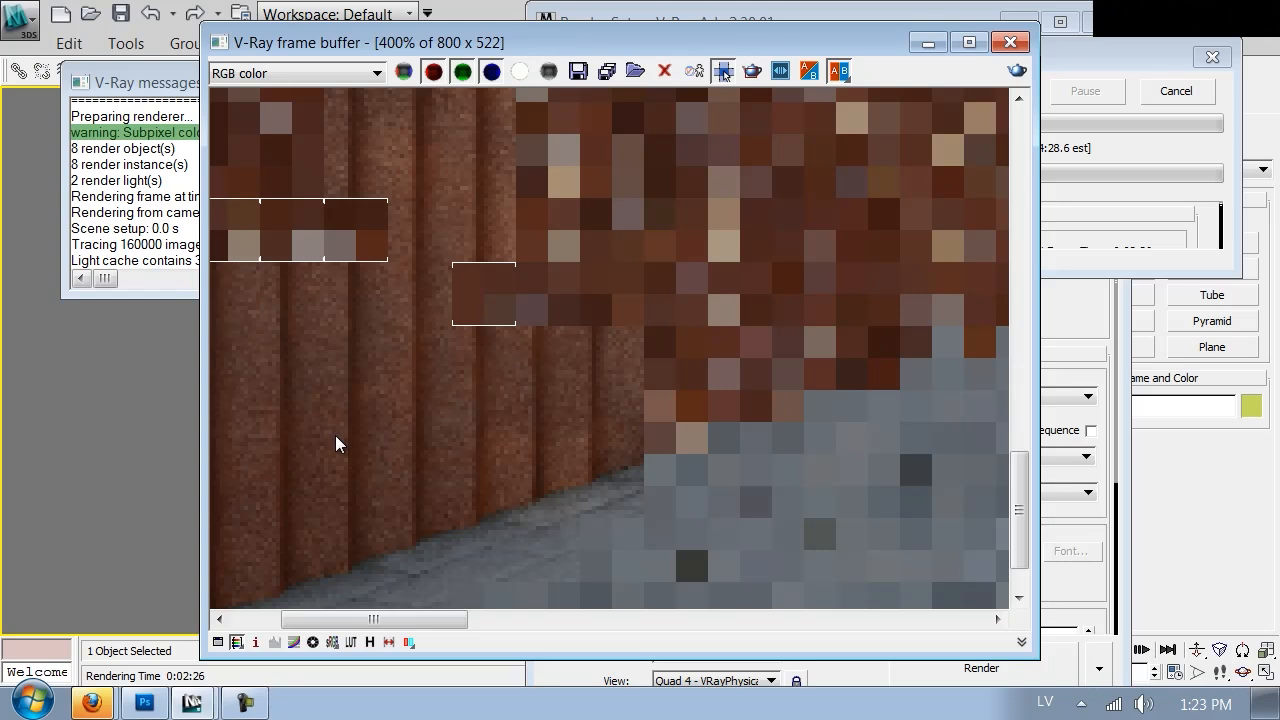
scroll(335, 435, down, 1)
scroll(335, 435, down, 1)
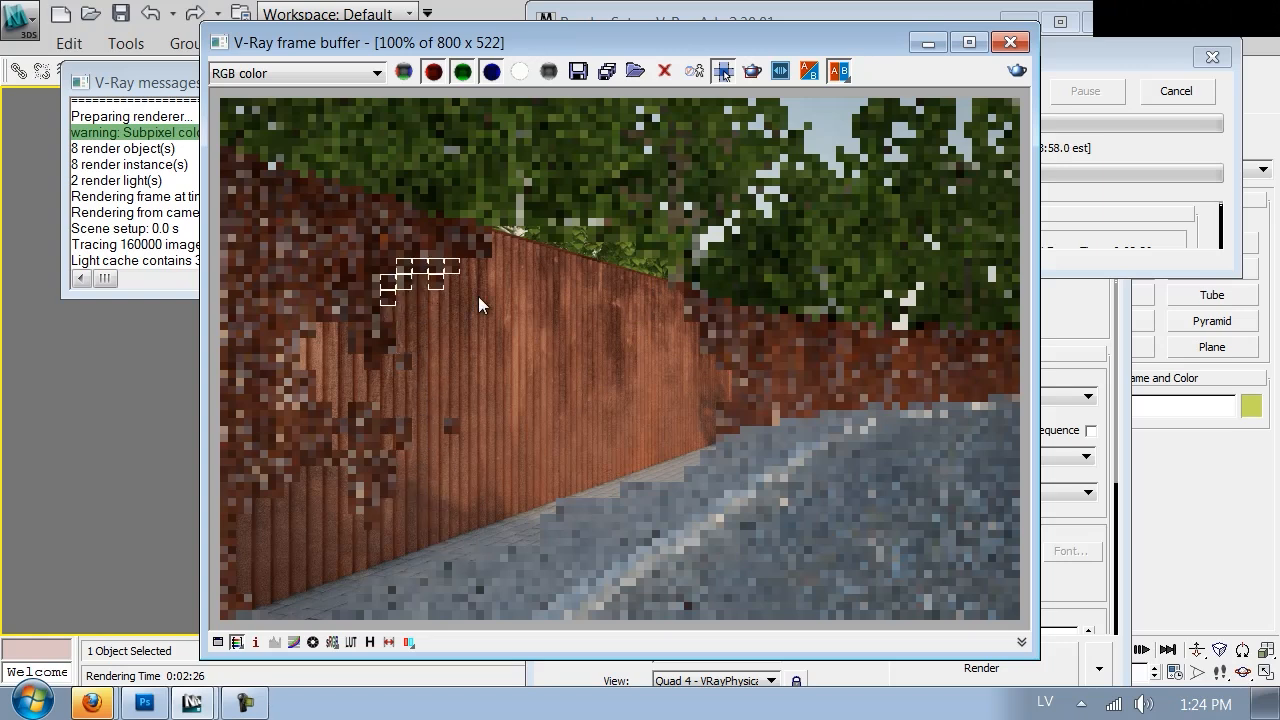
click(1188, 89)
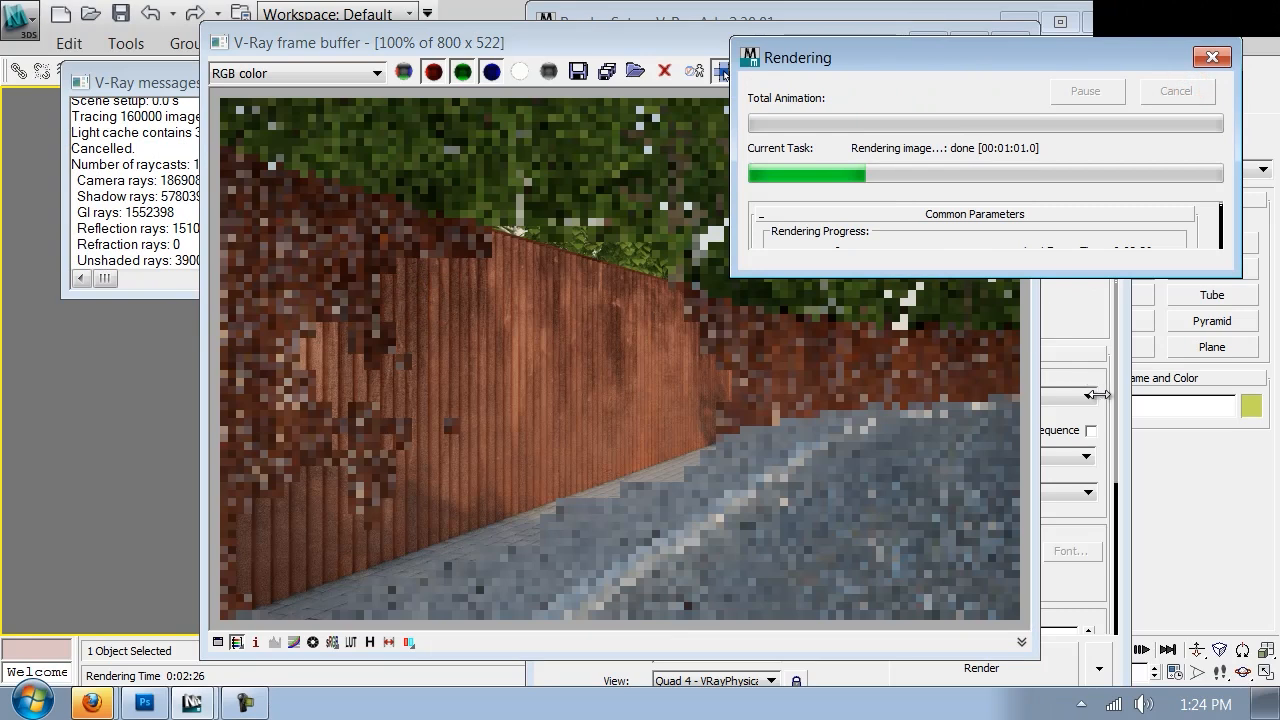
Step: Close the render settings, copy the Rust material onto the green sample slot and name the copy Rust_corrugated_2
click(1083, 327)
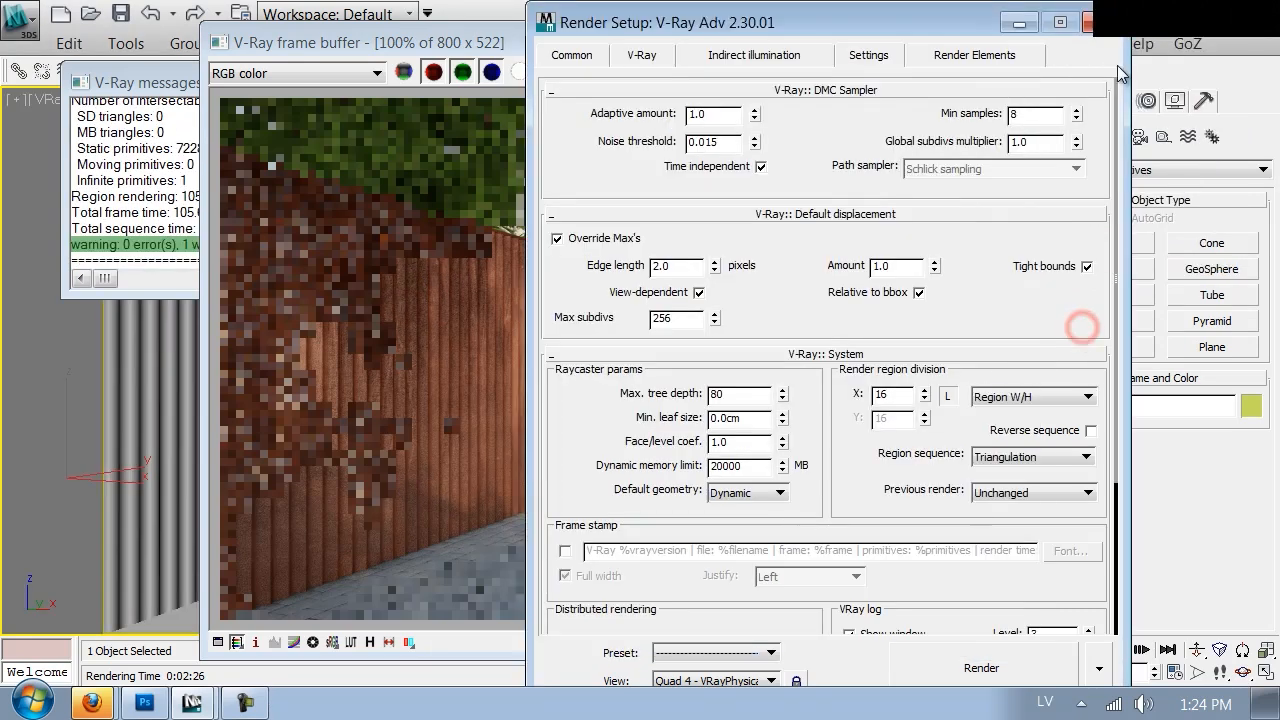
click(1090, 21)
click(1074, 484)
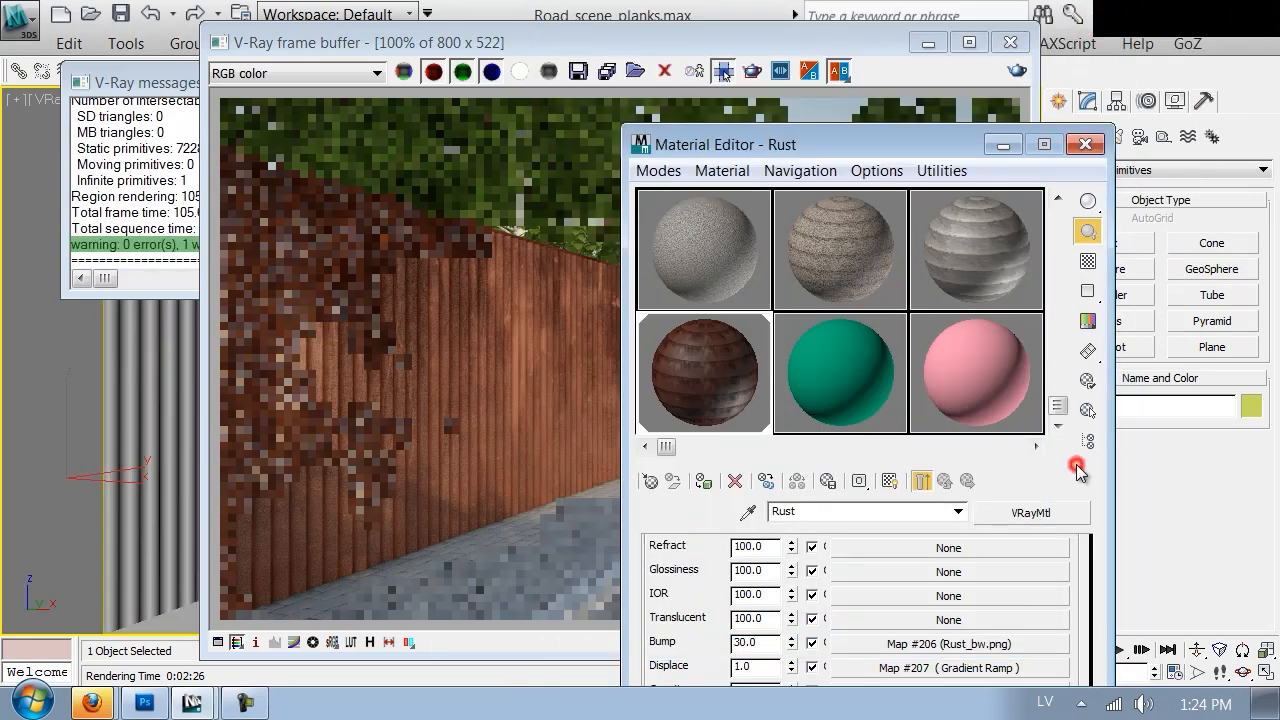
drag(803, 366, 830, 372)
click(856, 511)
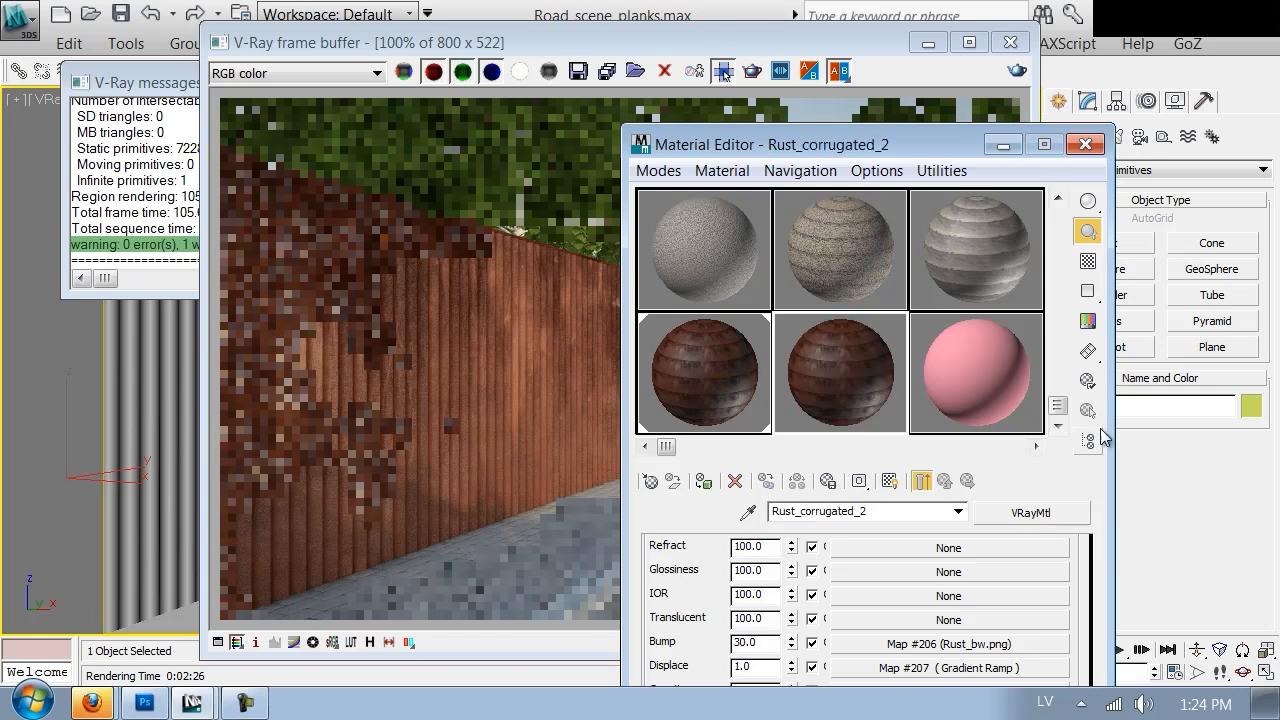
Step: In Rust_corrugated_2's displacement gradient ramp, add a flag at position 35 and move the white flag to position 57
click(886, 668)
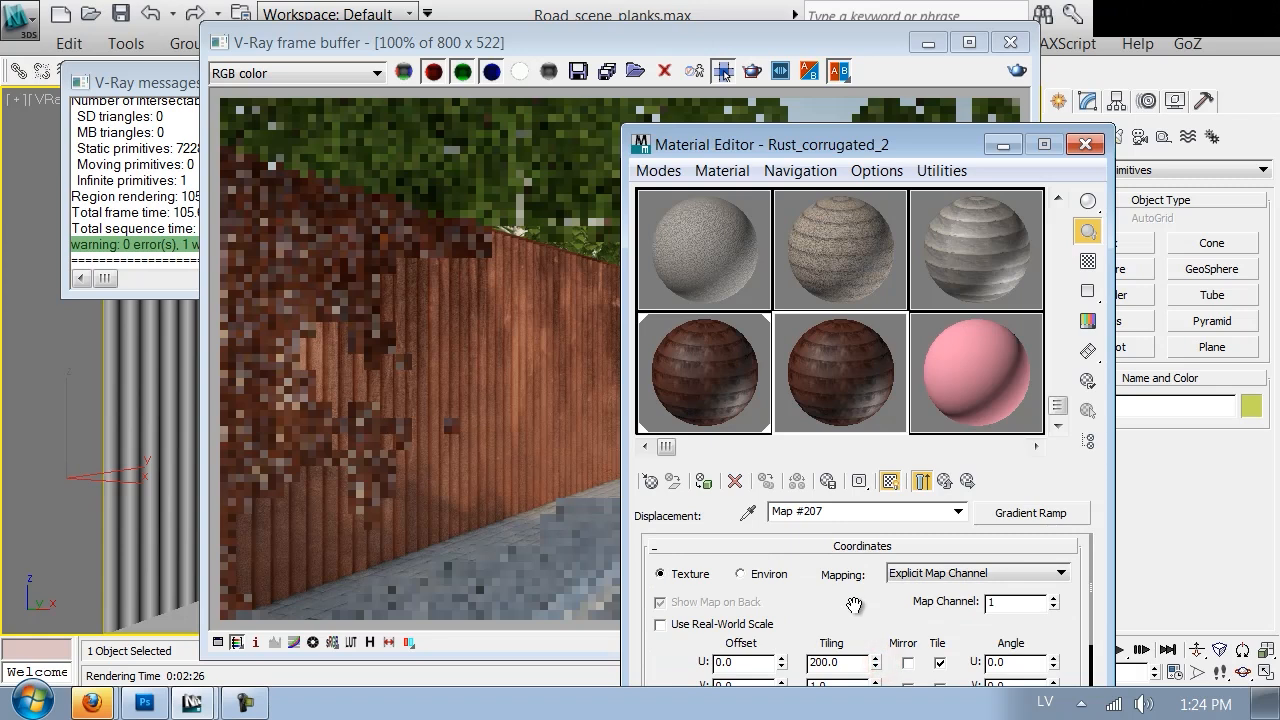
scroll(880, 640, down, 5)
drag(856, 333, 854, 326)
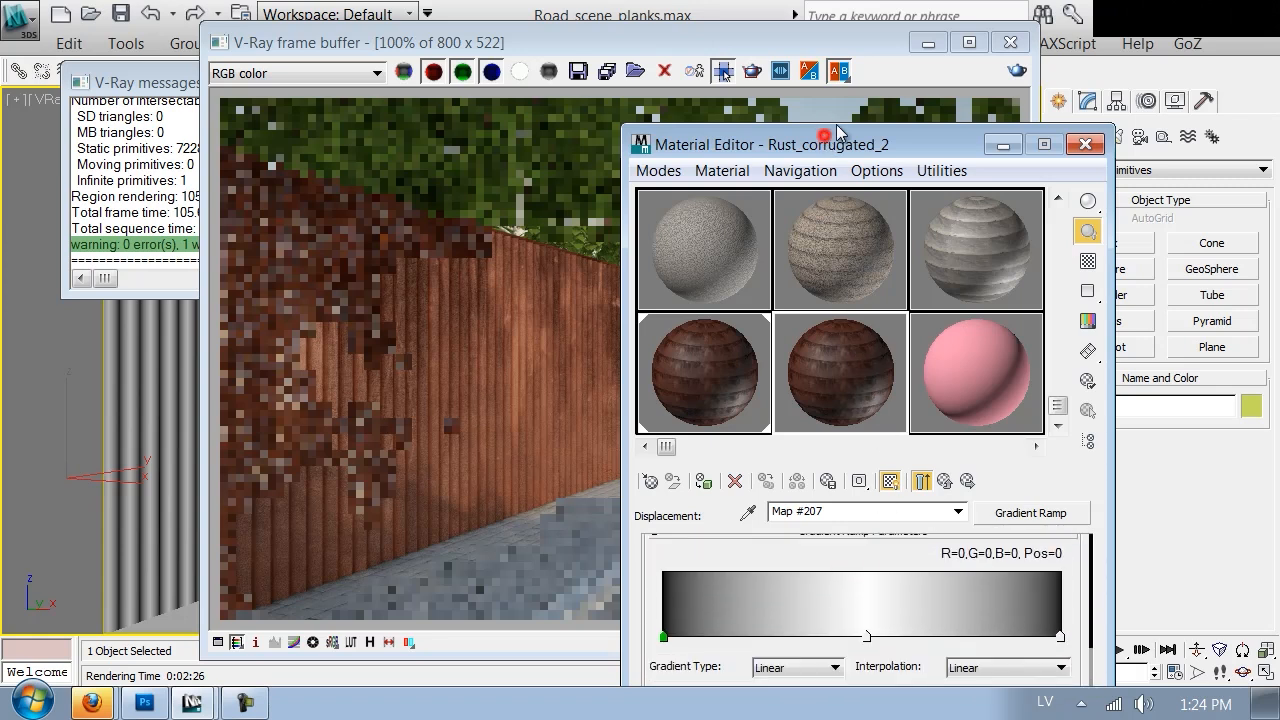
drag(838, 132, 915, 10)
click(878, 515)
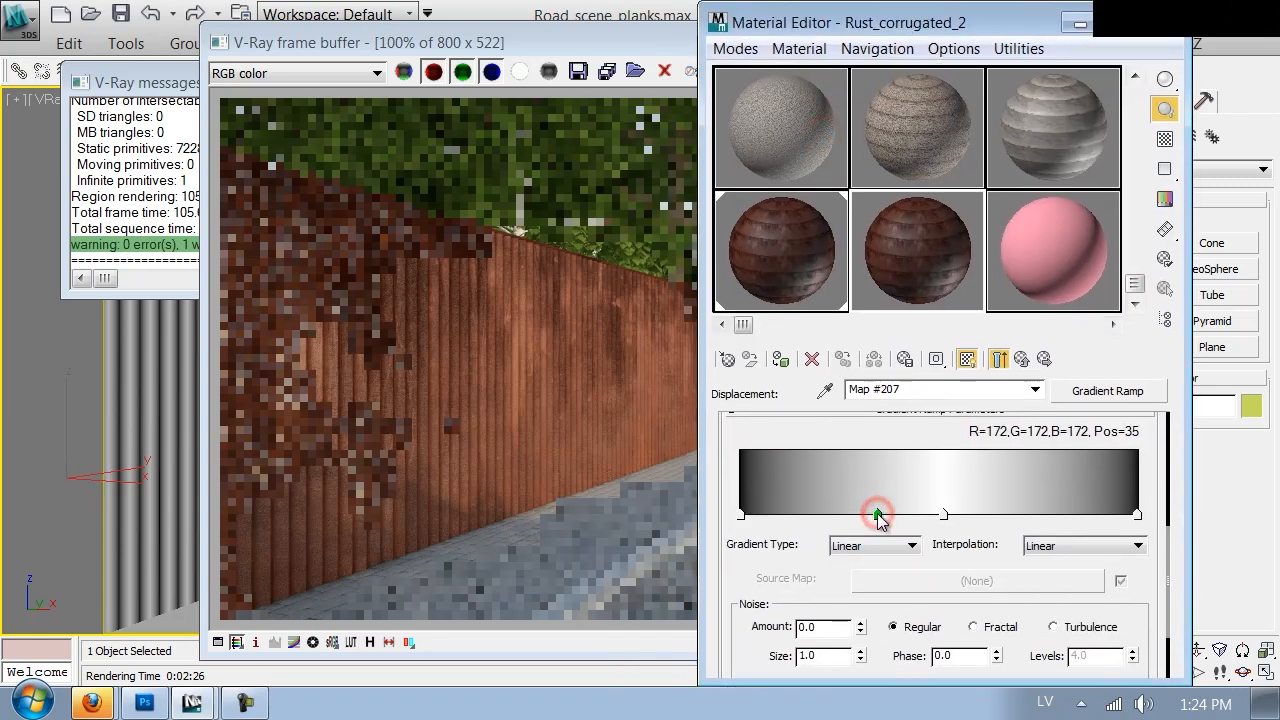
drag(946, 515, 966, 515)
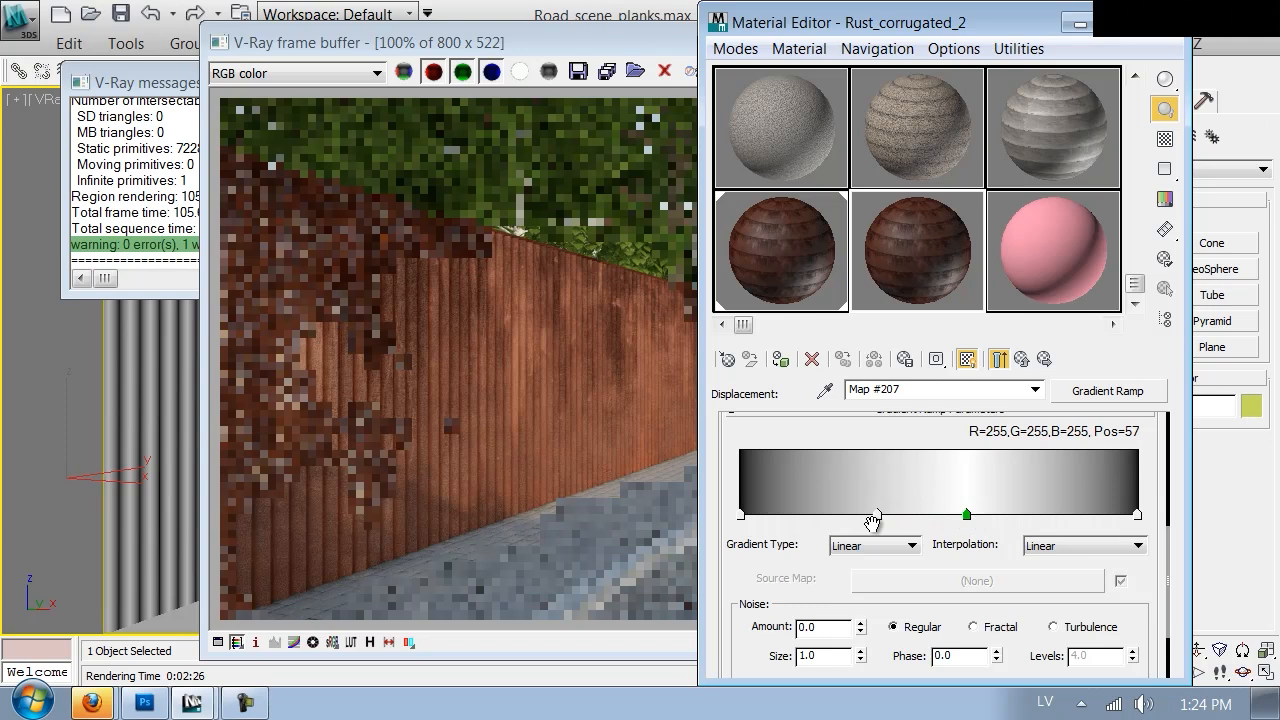
Step: Switch to Firefox and examine reference images of corrugated rusty metal walls, including the green and rust corrugated roof photo
click(90, 704)
click(96, 621)
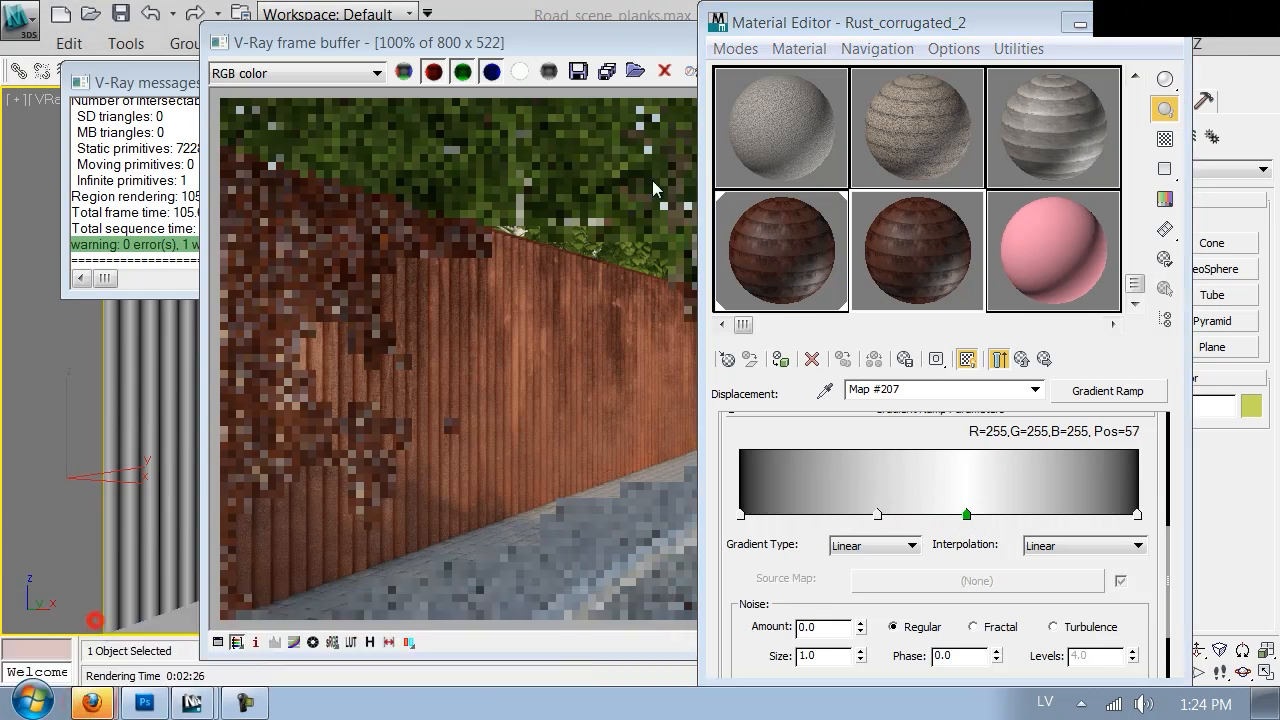
click(944, 18)
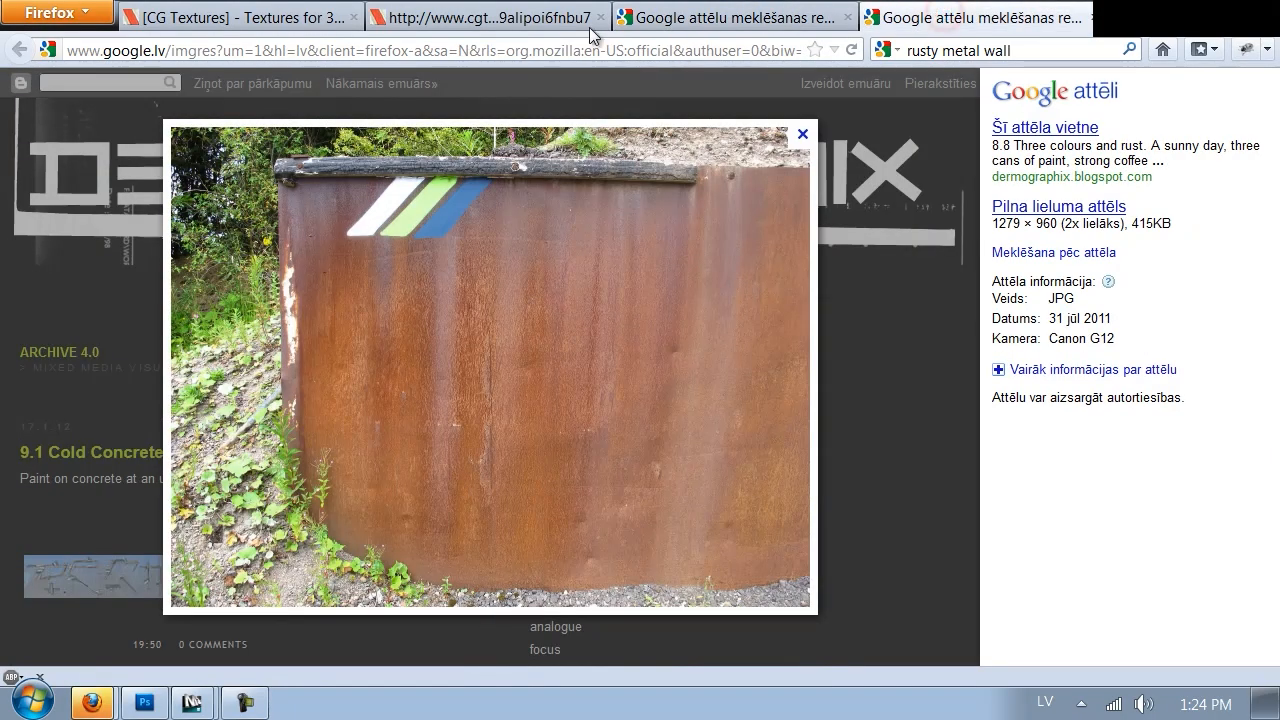
click(497, 20)
click(735, 18)
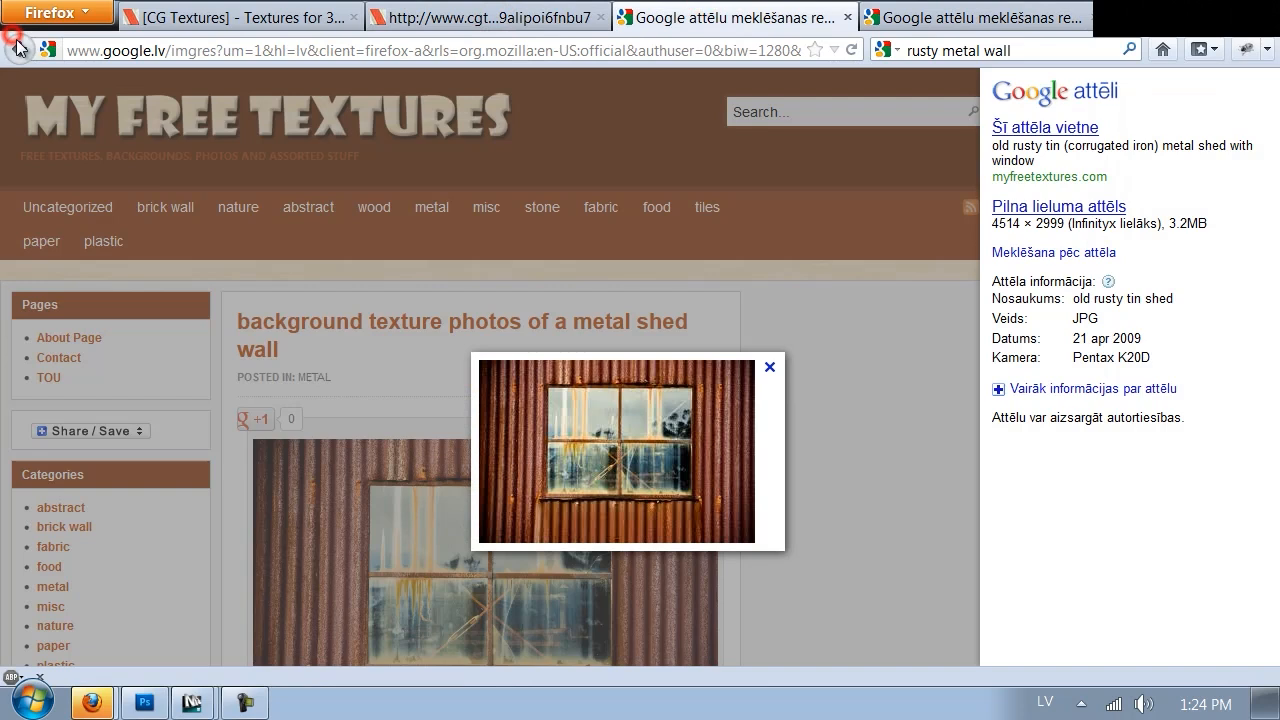
click(18, 50)
scroll(1003, 340, up, 8)
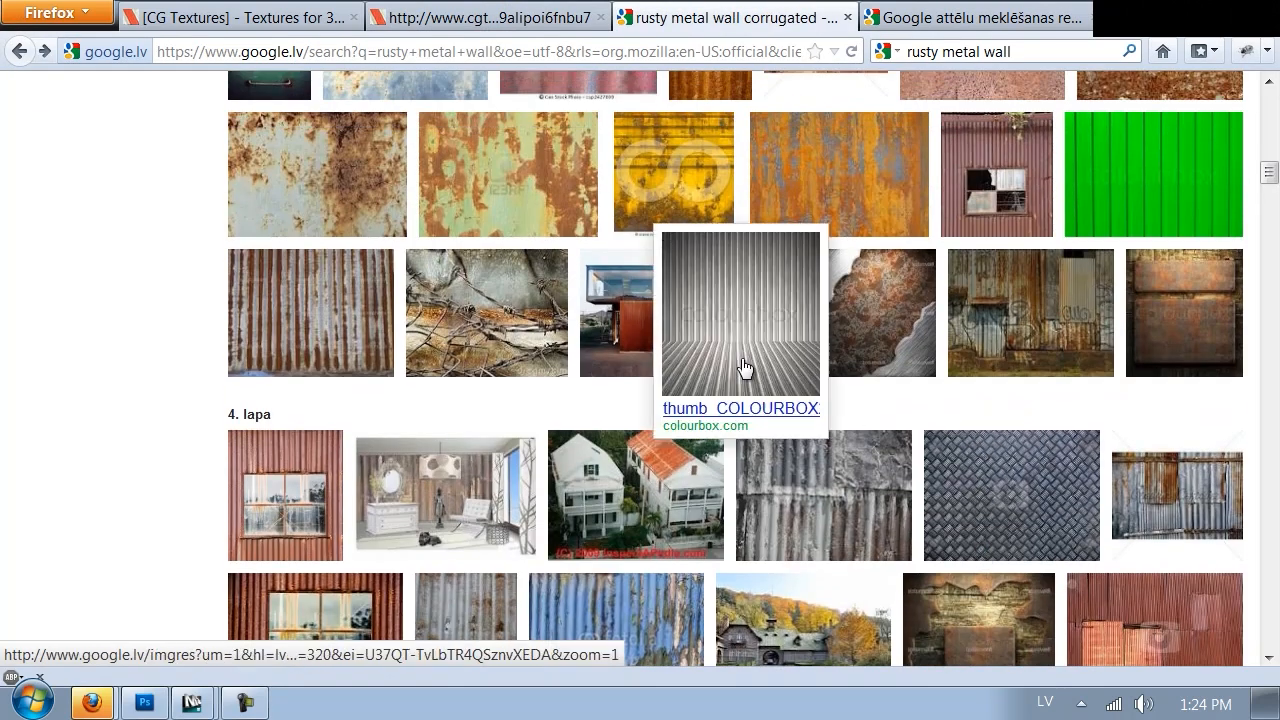
scroll(741, 372, up, 3)
scroll(741, 372, up, 3)
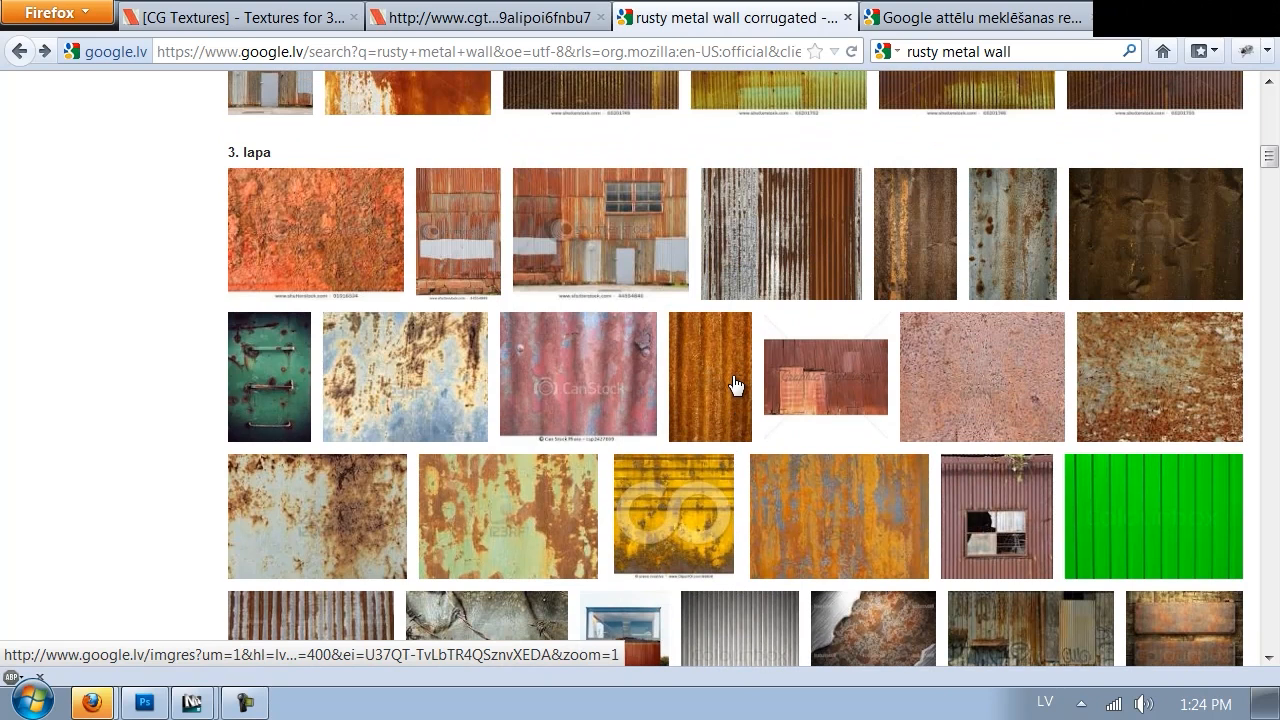
scroll(688, 465, up, 3)
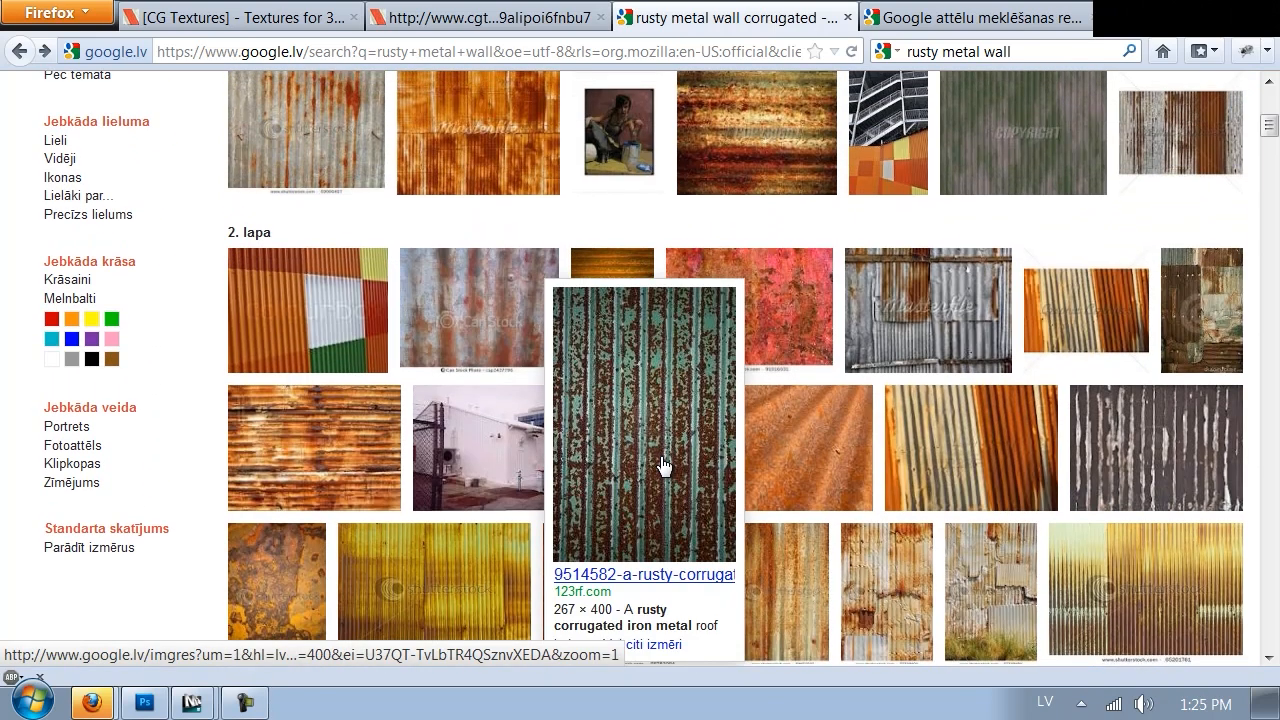
click(663, 465)
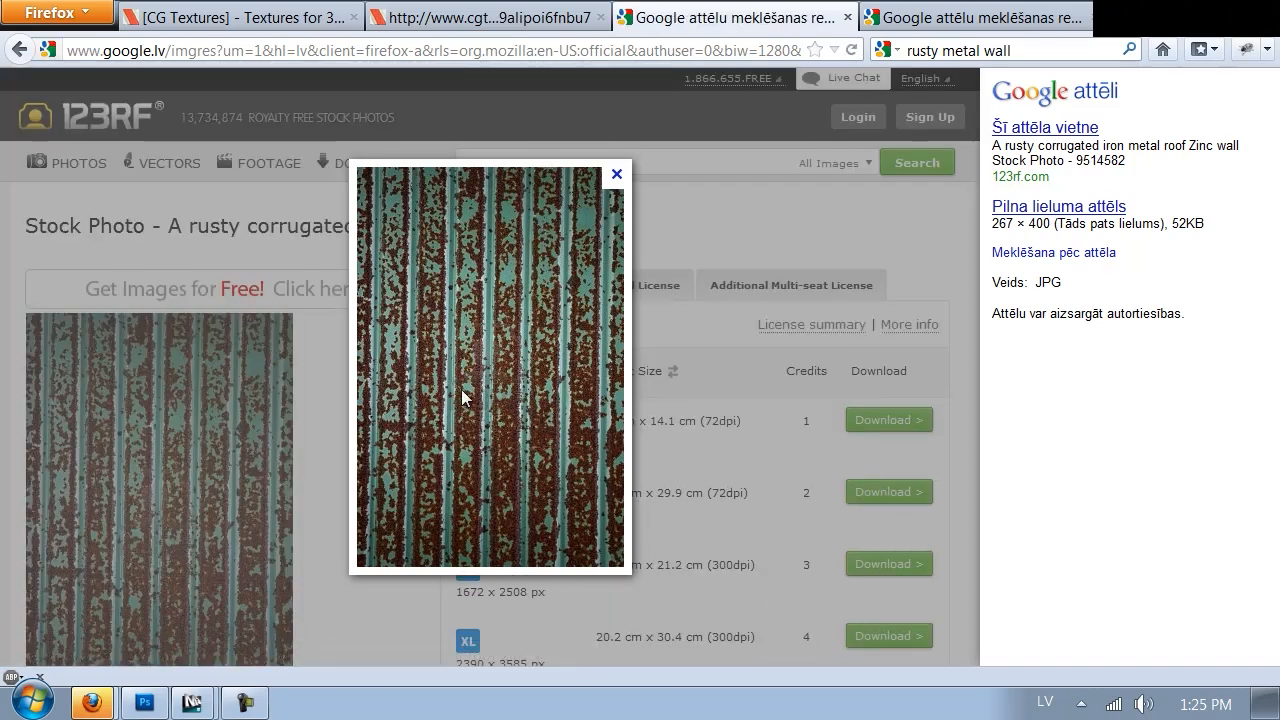
Step: Switch back to 3ds Max, move the gradient's grey flag to position 46 and make it white
click(145, 703)
click(220, 657)
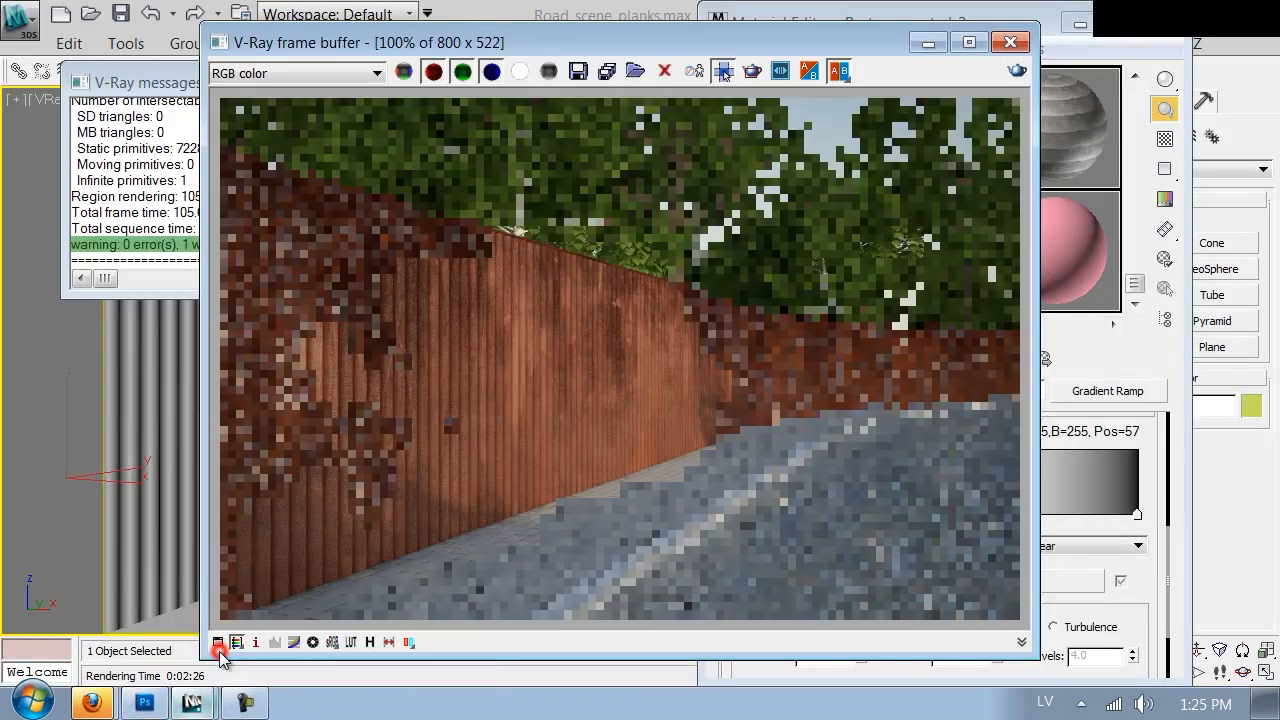
click(1147, 580)
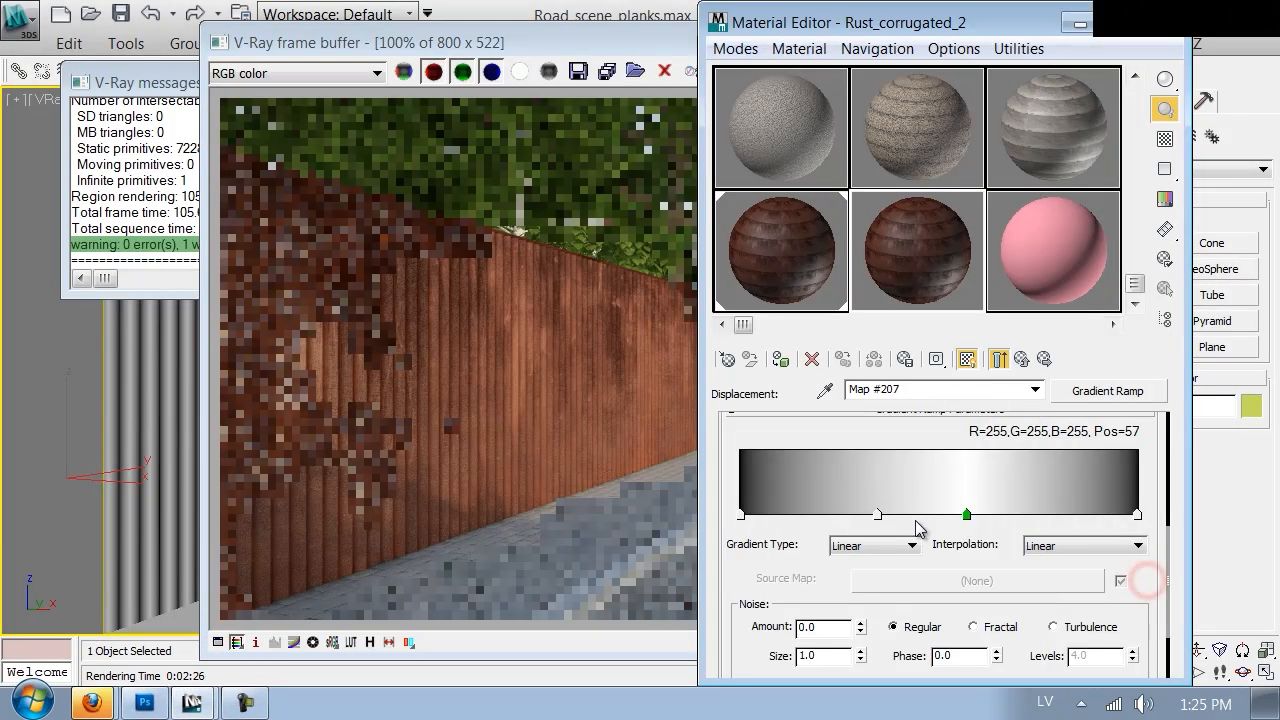
drag(881, 515, 922, 516)
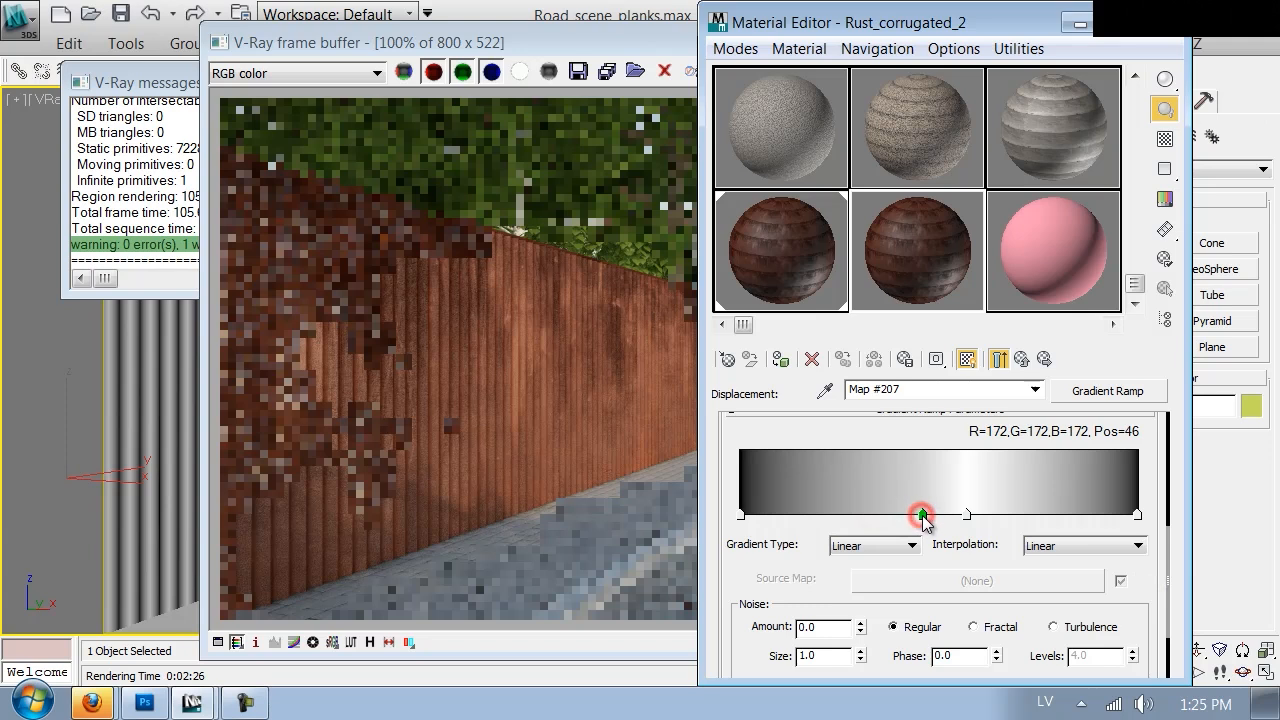
double_click(922, 516)
drag(859, 328, 880, 323)
click(864, 411)
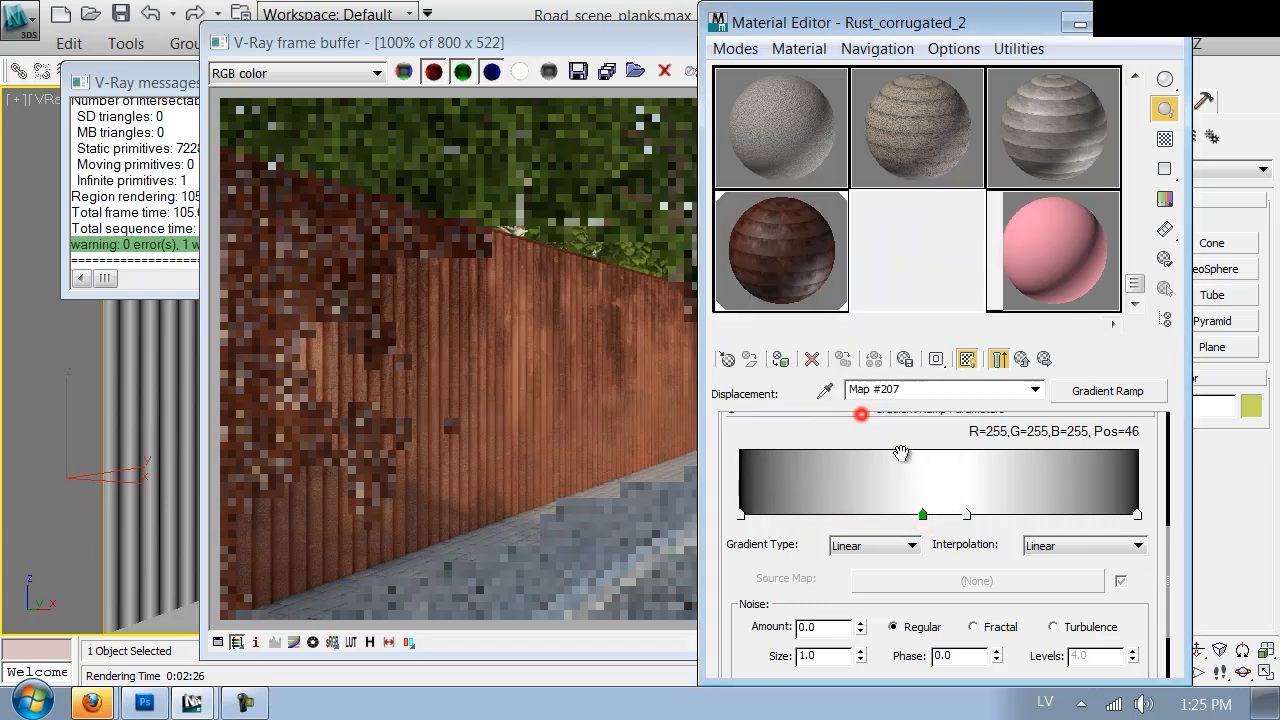
Step: Add a flag at position 38 in the displacement gradient ramp and set its colour to black
click(889, 514)
double_click(889, 514)
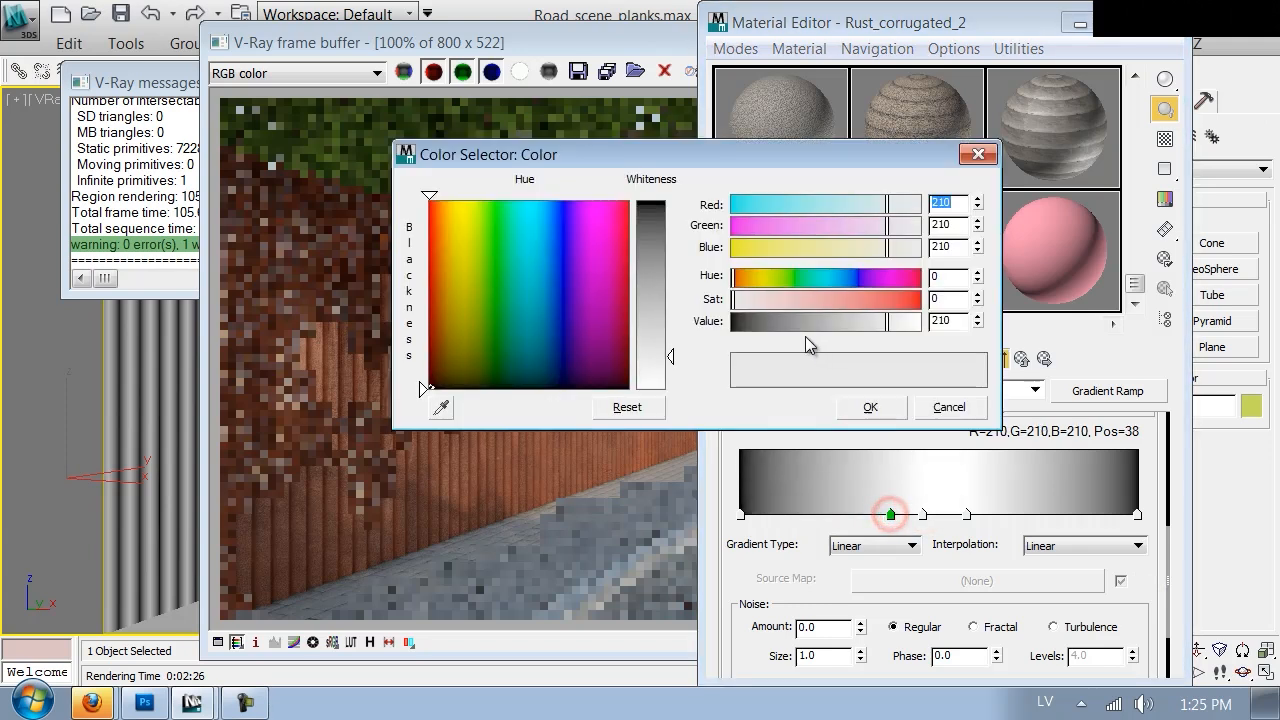
drag(800, 321, 633, 325)
click(870, 407)
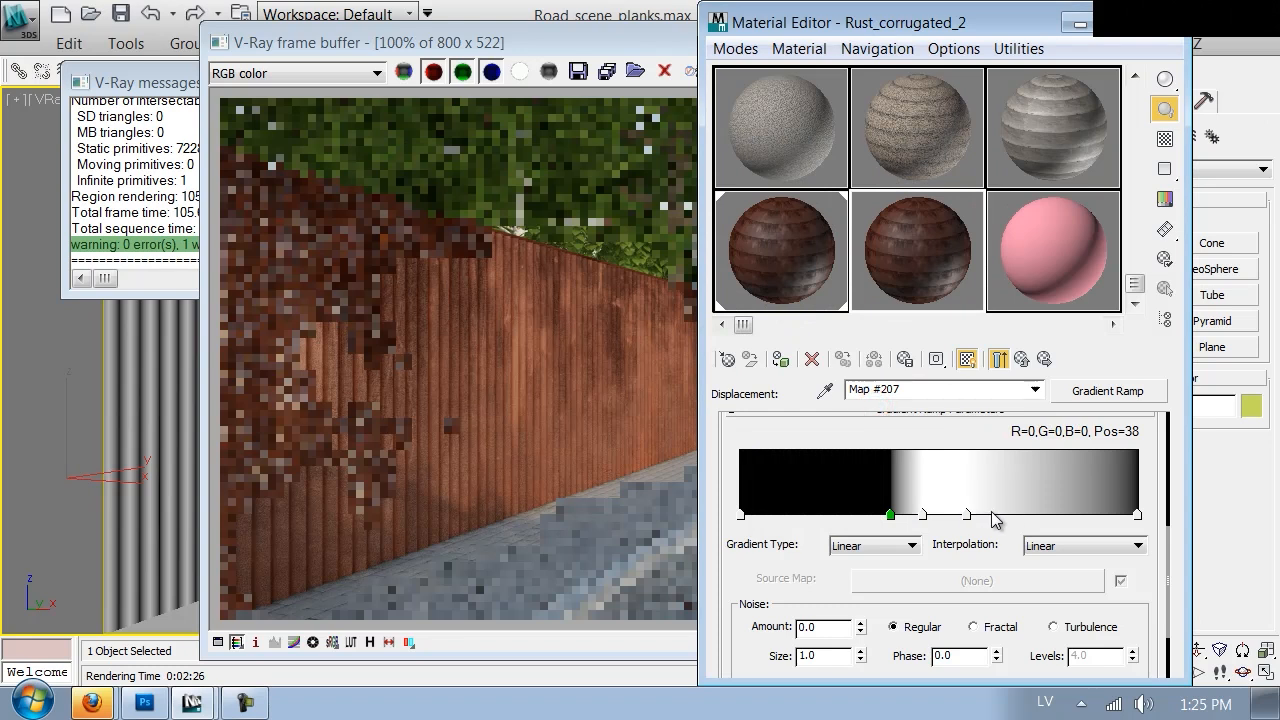
Step: Add a black flag at position 66, nudge it toward the white band, and move the first white flag to position 43
click(1003, 514)
double_click(1003, 514)
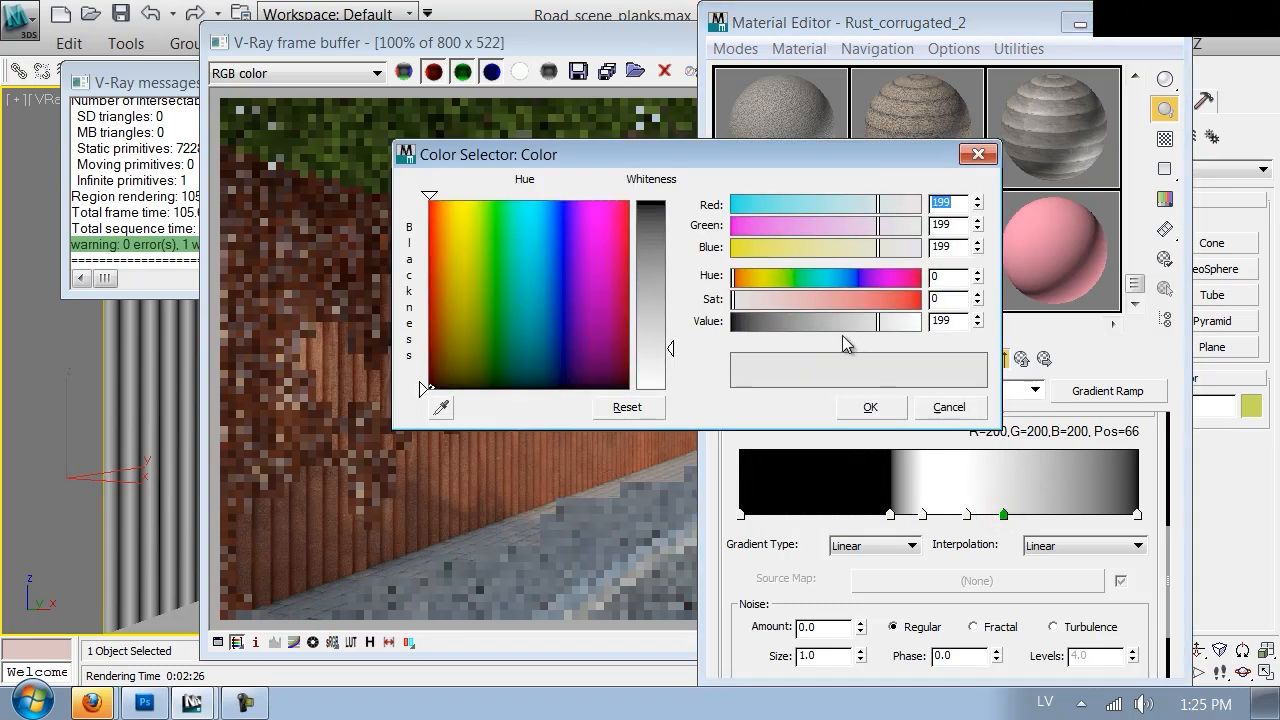
drag(878, 321, 823, 318)
click(870, 407)
drag(1003, 515, 995, 524)
click(967, 514)
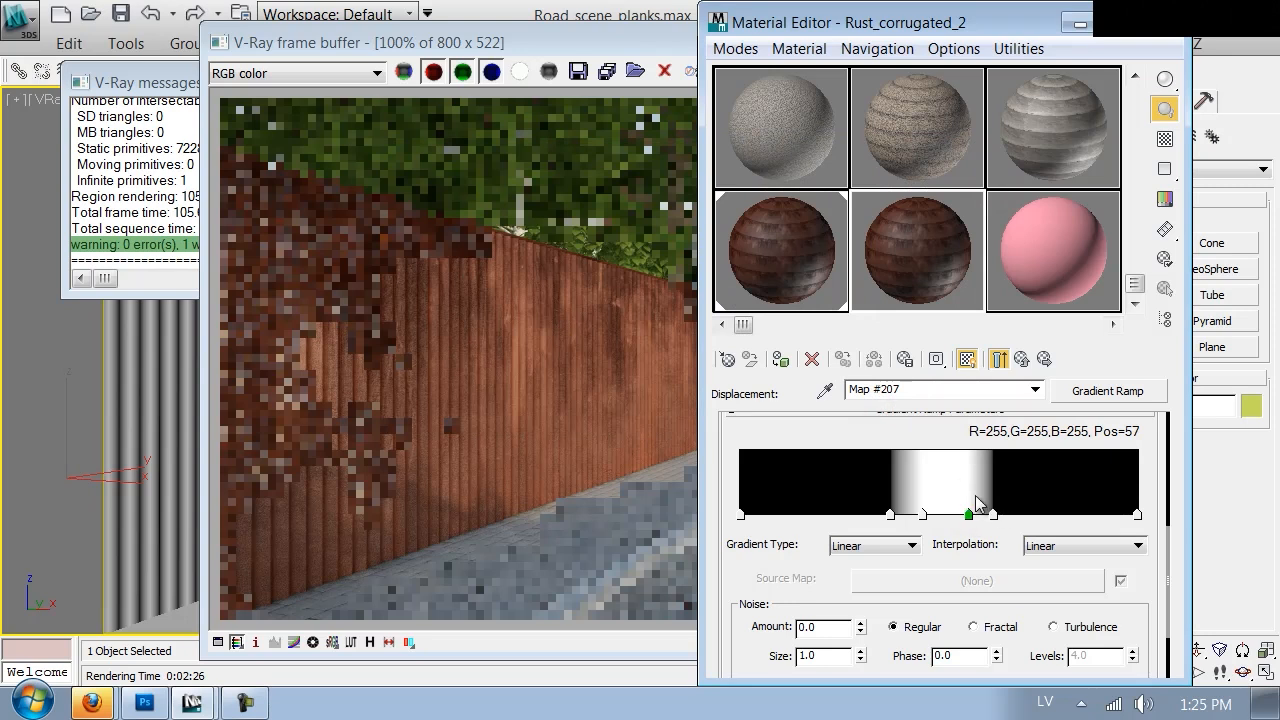
drag(925, 518, 914, 516)
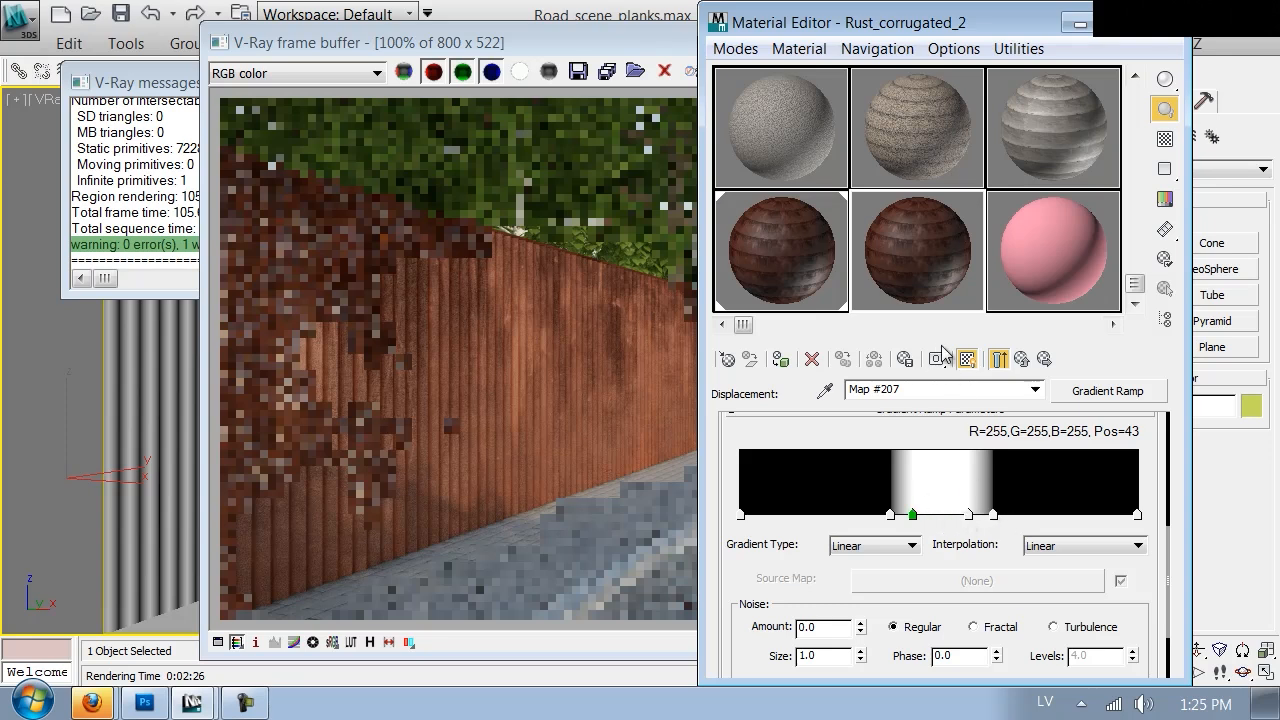
Step: Close the frame buffer and assign the Rust_corrugated_2 material to the wall
drag(586, 43, 334, 449)
click(760, 448)
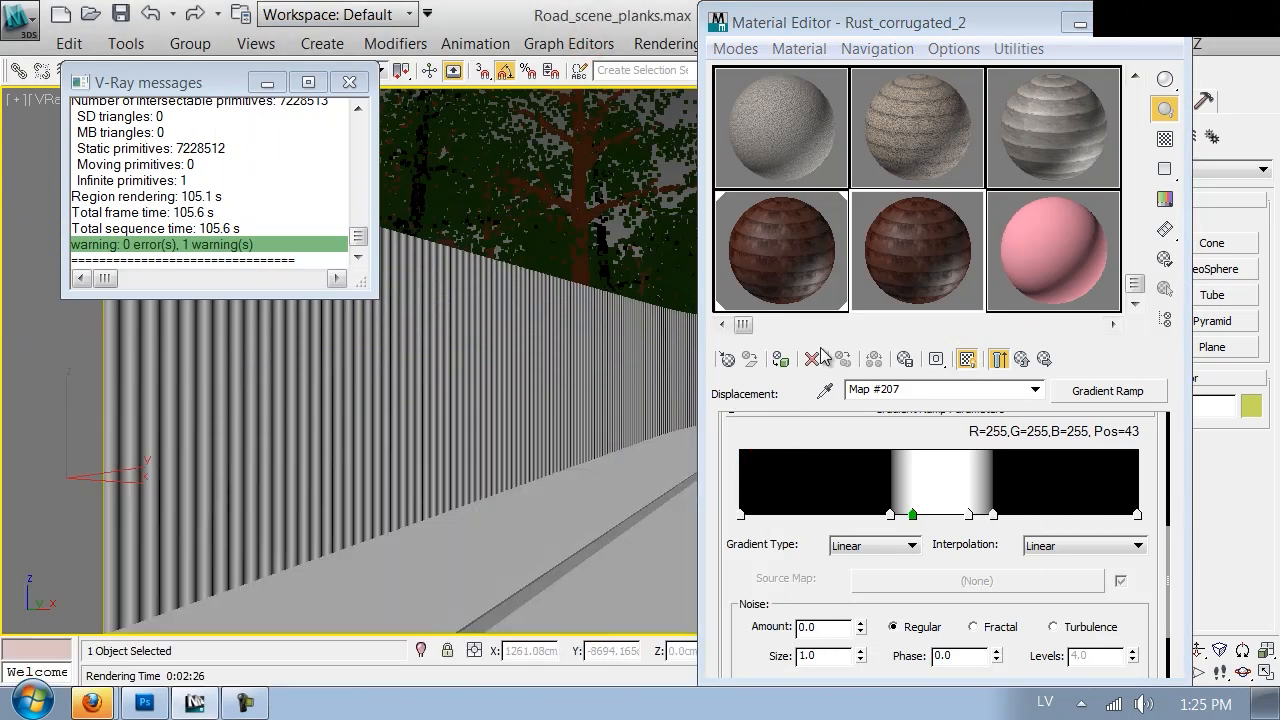
click(801, 236)
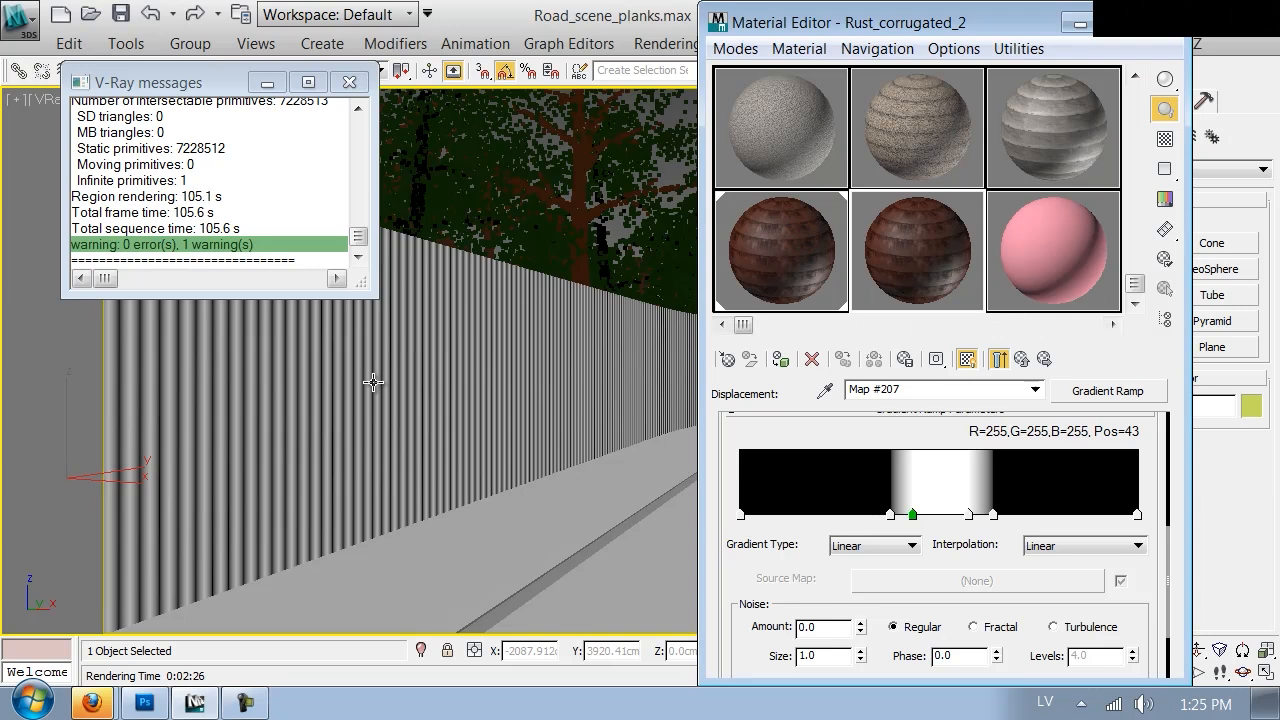
click(912, 240)
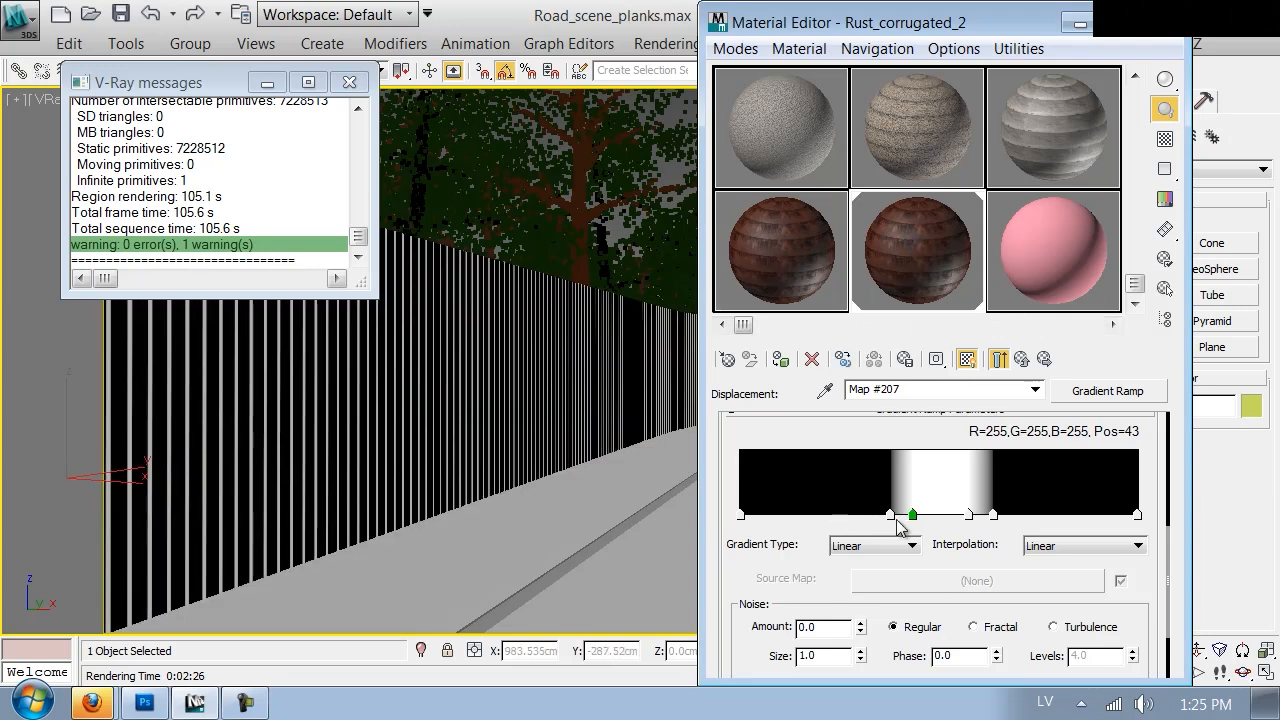
Step: Widen the gradient's fades by moving the left black flag to position 33 and the right black flag slightly outward
drag(890, 515, 879, 515)
drag(993, 514, 1002, 514)
drag(879, 514, 874, 512)
Step: Try Solid interpolation for the gradient ramp and change it to Custom
click(1067, 546)
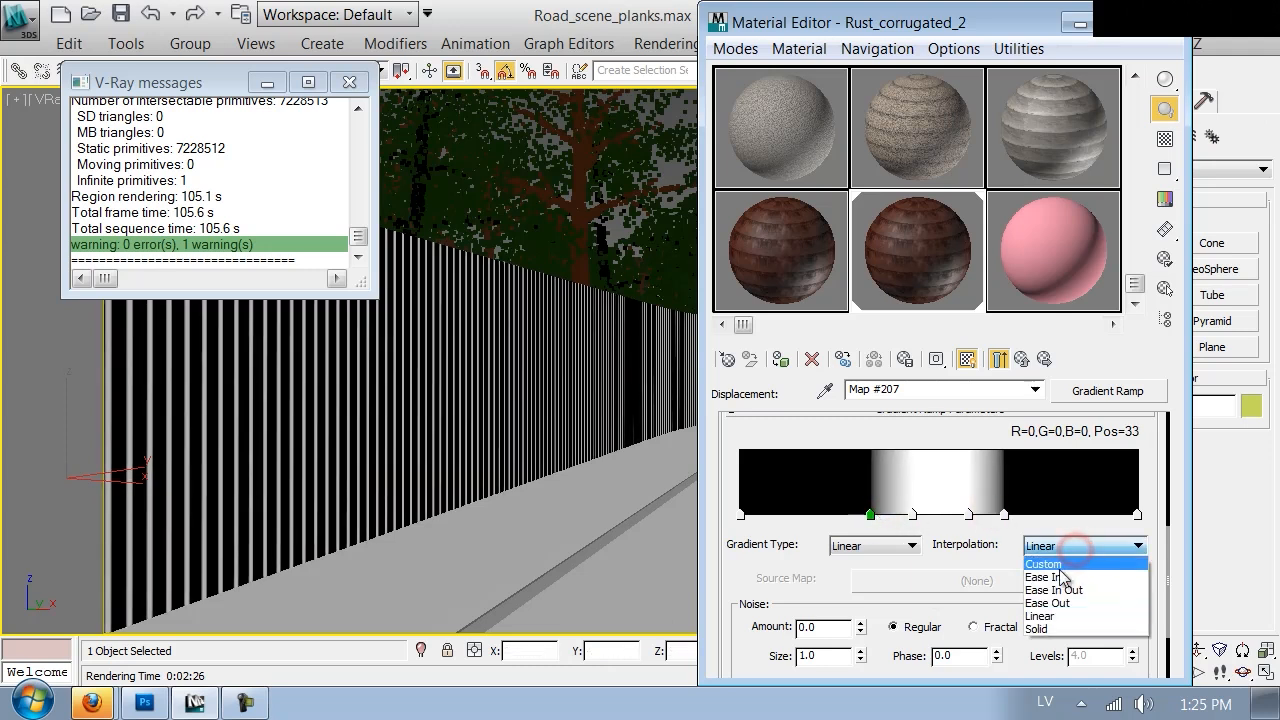
click(1045, 628)
click(1047, 546)
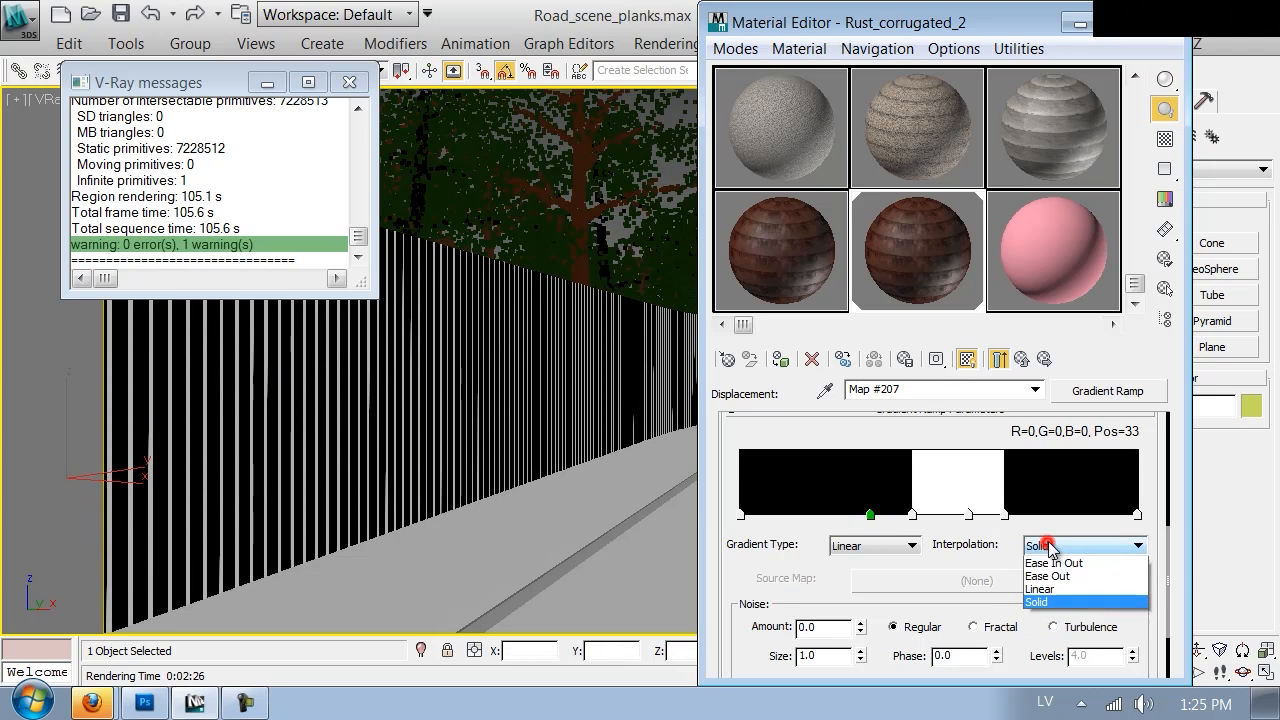
click(1047, 558)
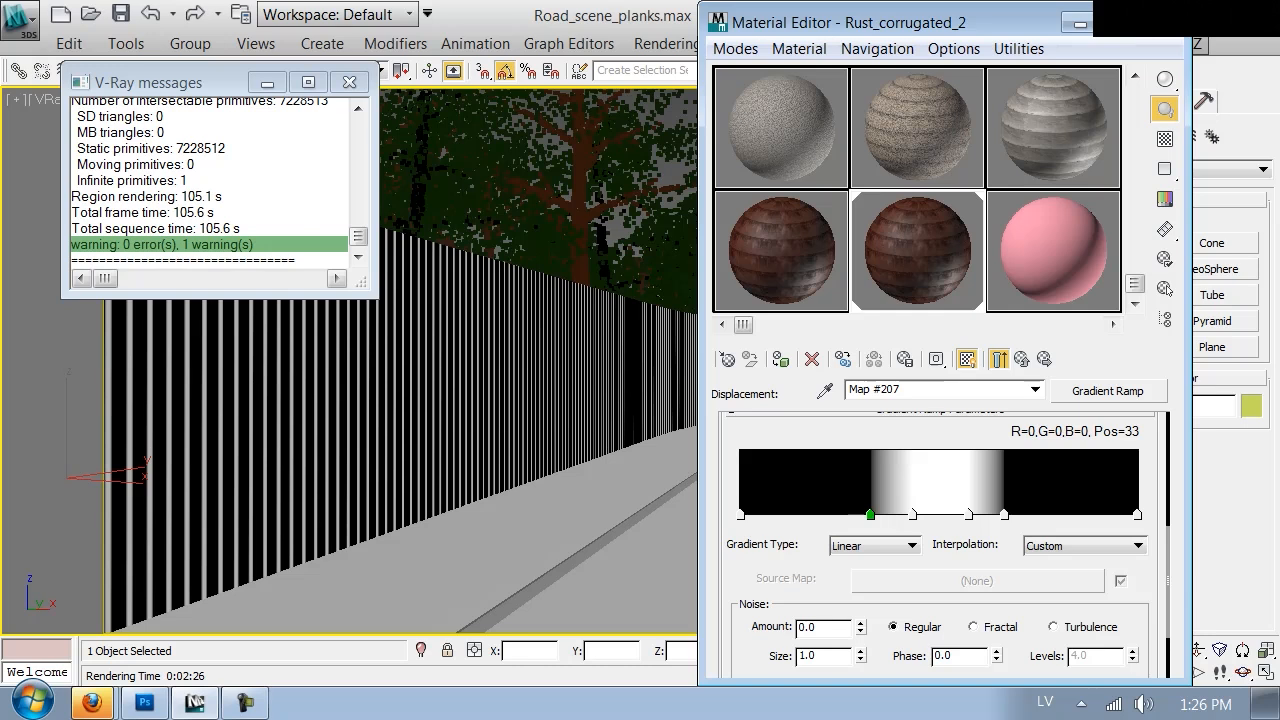
Step: Test-render the wall with the new material, inspect the stripes, cancel the render and close the frame buffer
click(1160, 22)
click(952, 76)
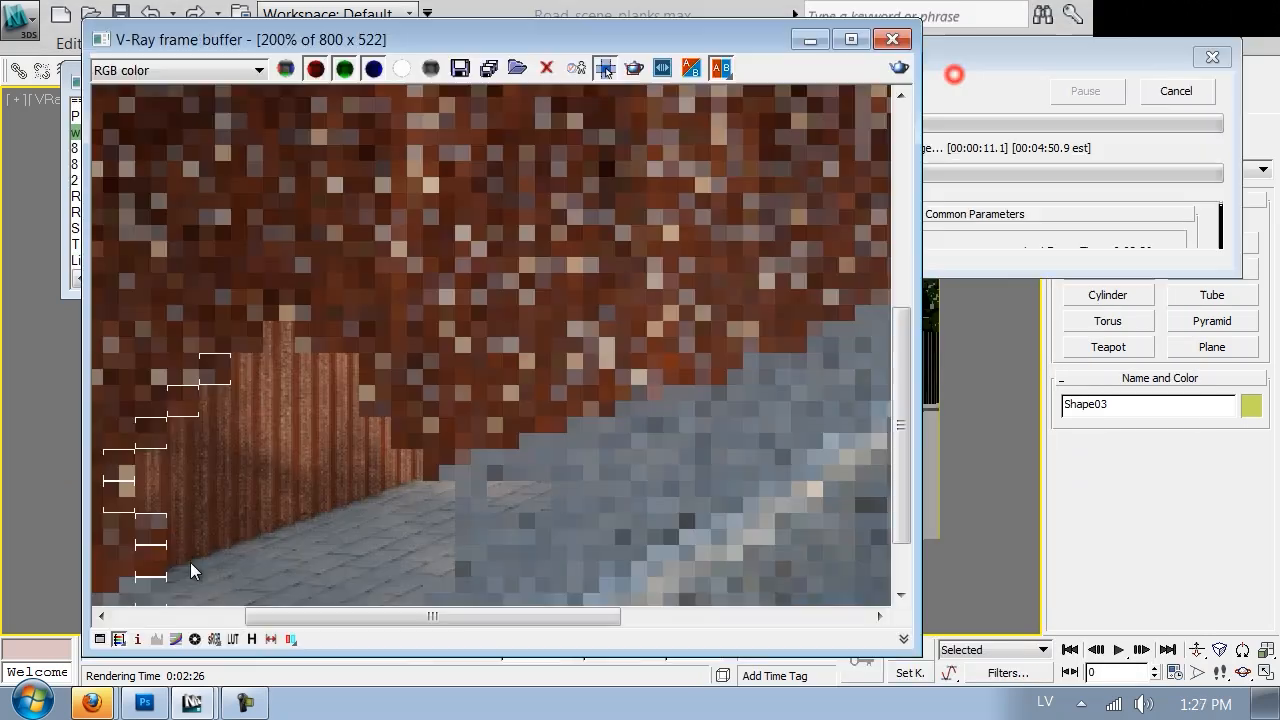
scroll(342, 321, down, 1)
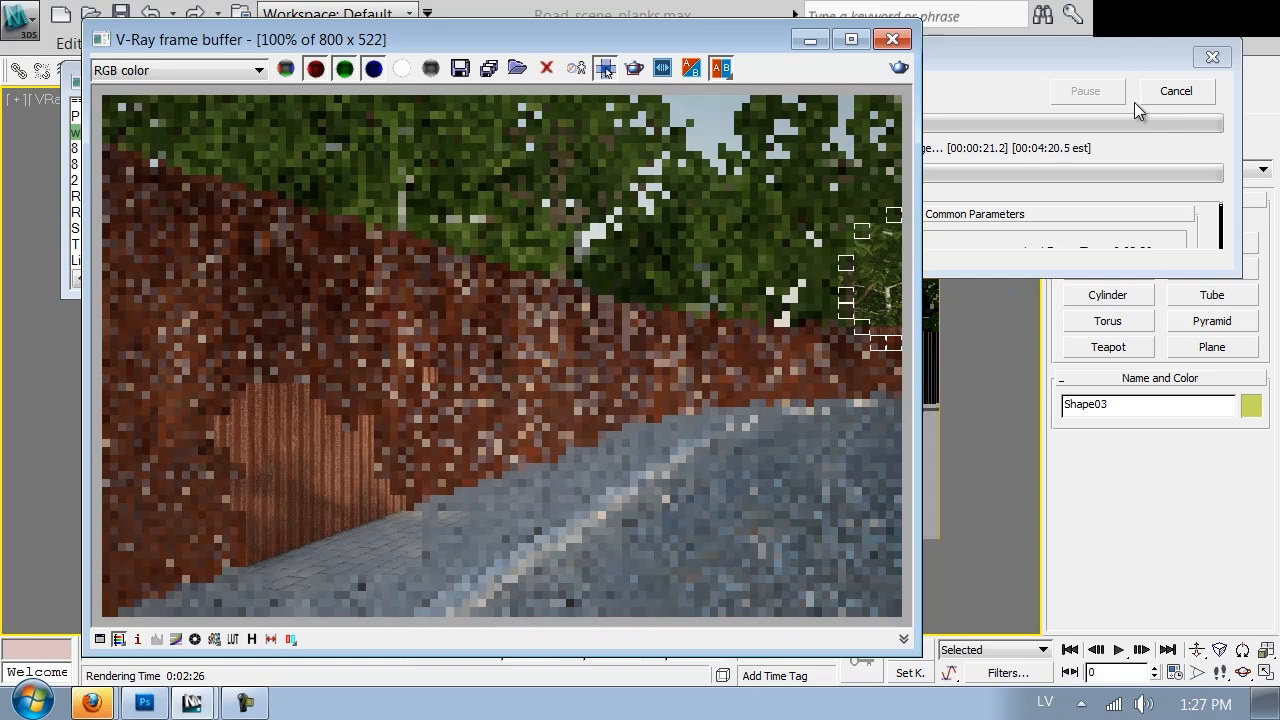
click(1170, 90)
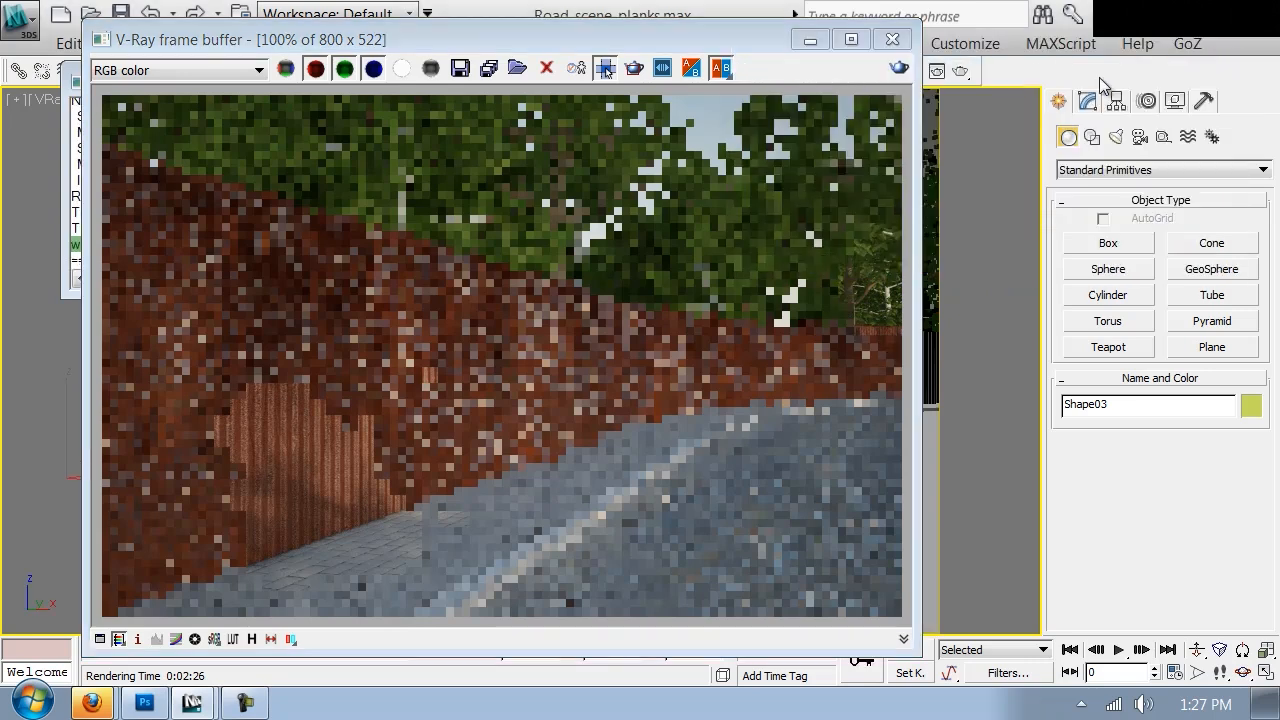
click(892, 39)
Step: Set the displacement gradient map's blur to 0.1 and the parent material's displacement amount to 0.8
key(m)
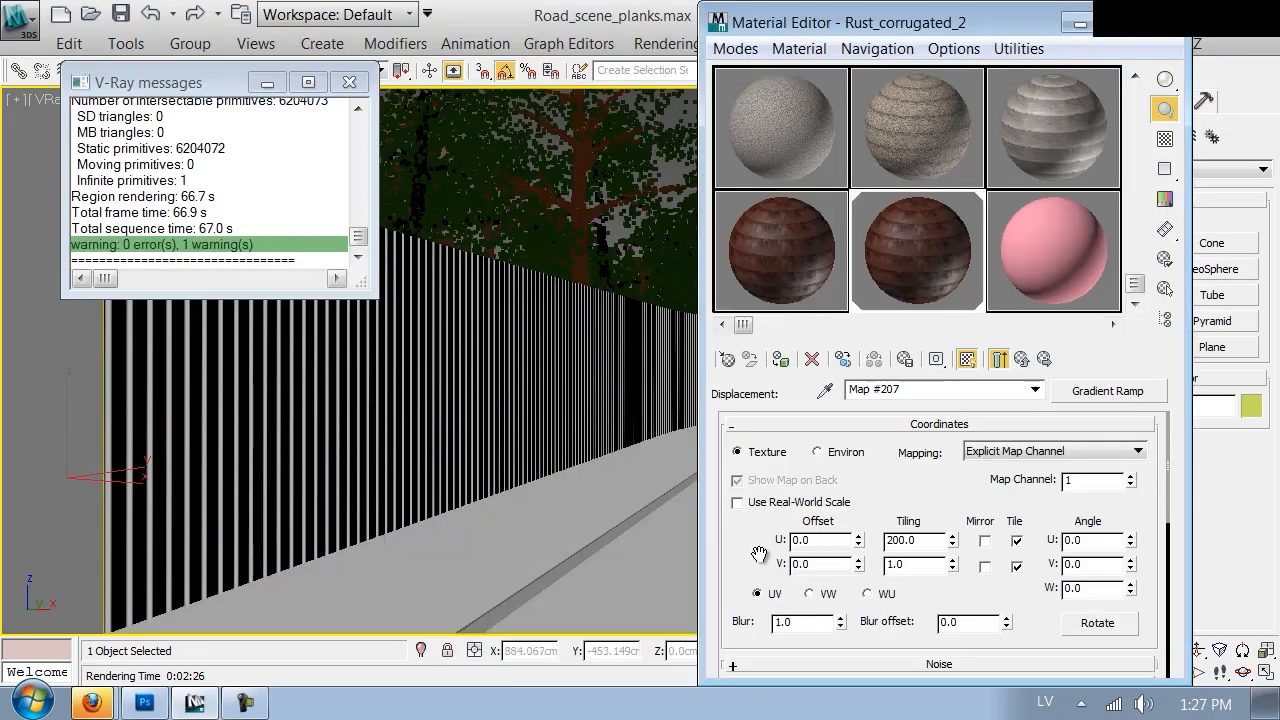
drag(729, 558, 772, 494)
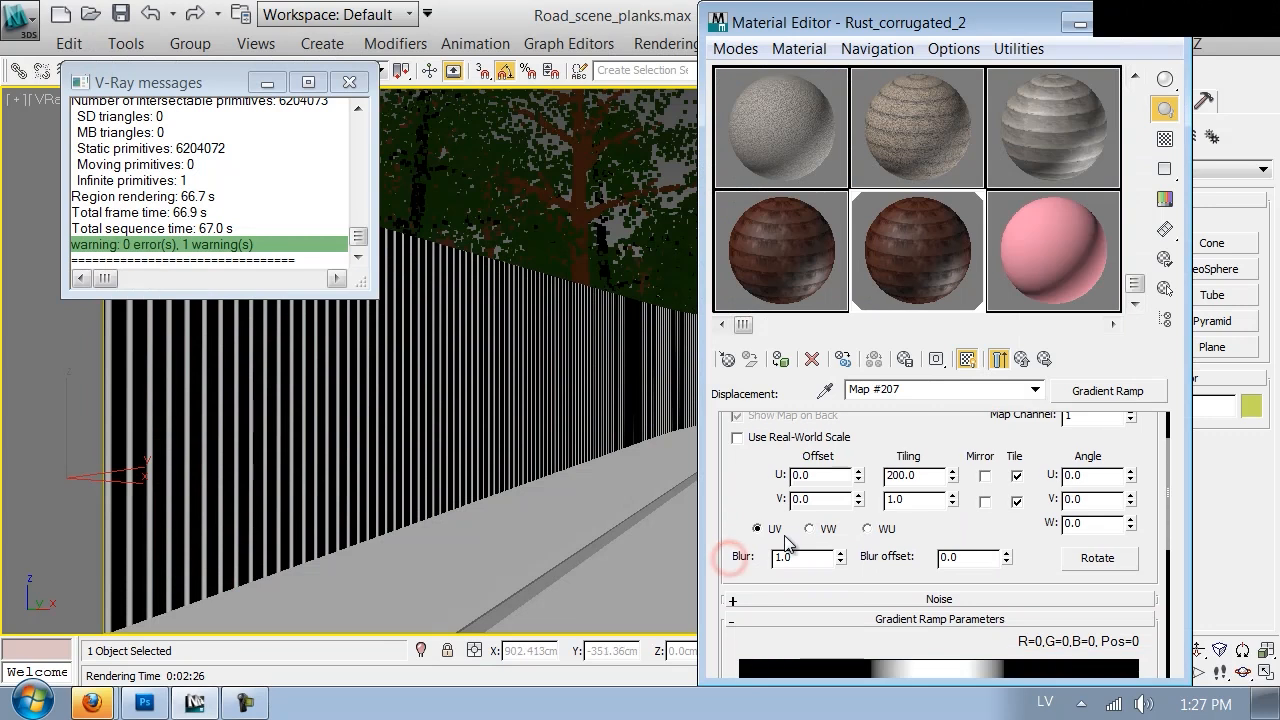
double_click(805, 557)
text(.2)
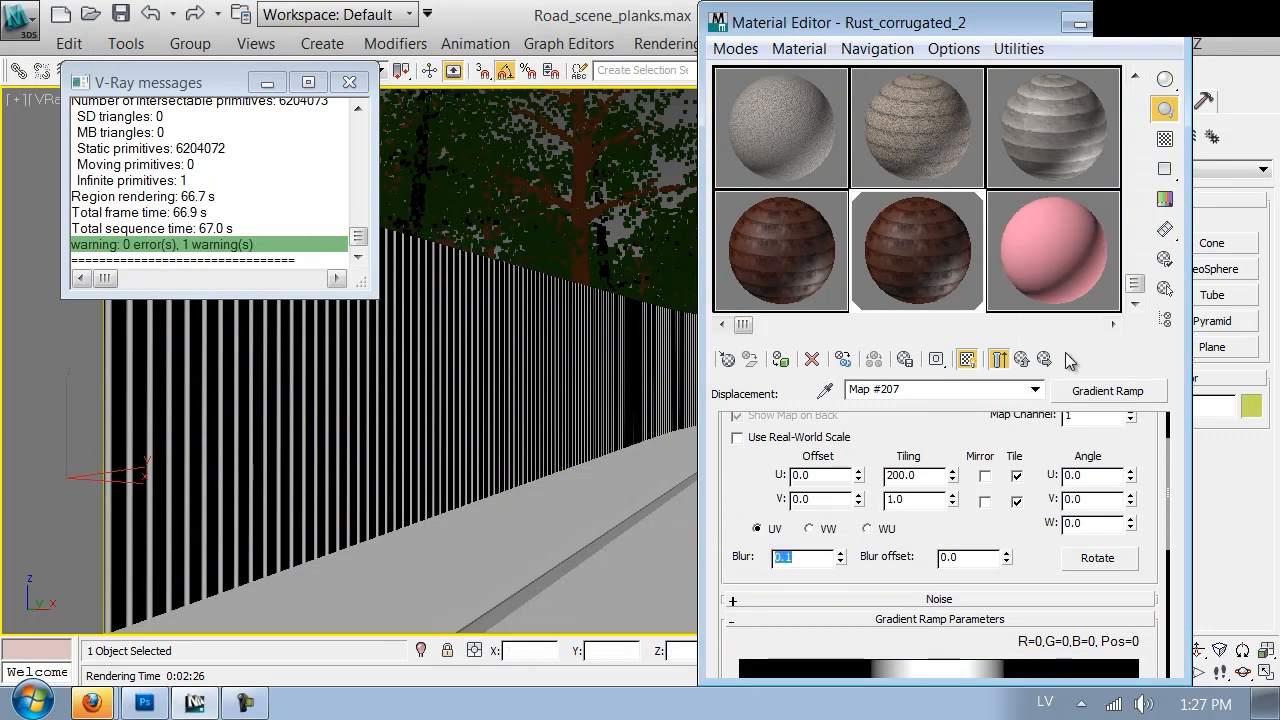
click(1022, 359)
double_click(822, 545)
text(.8)
click(1172, 30)
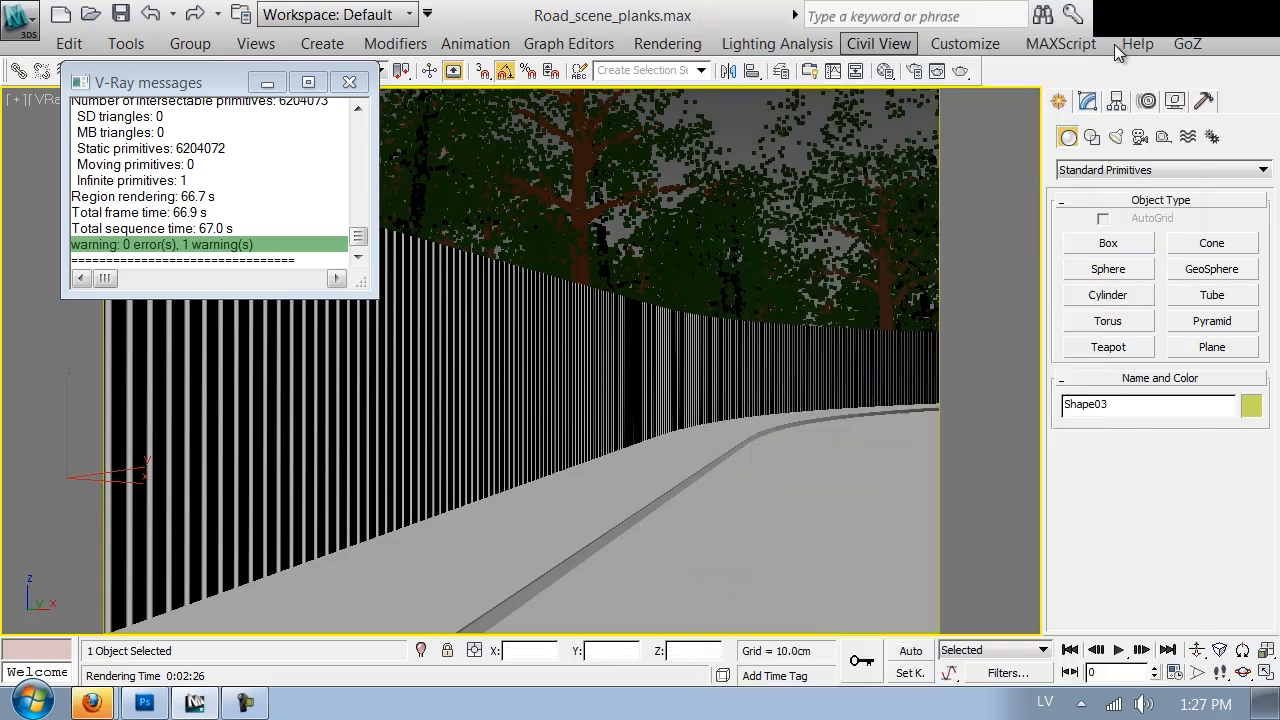
Step: Reopen the last V-Ray frame buffer, draw a render region over the wall's lower left part and render only that region
click(912, 71)
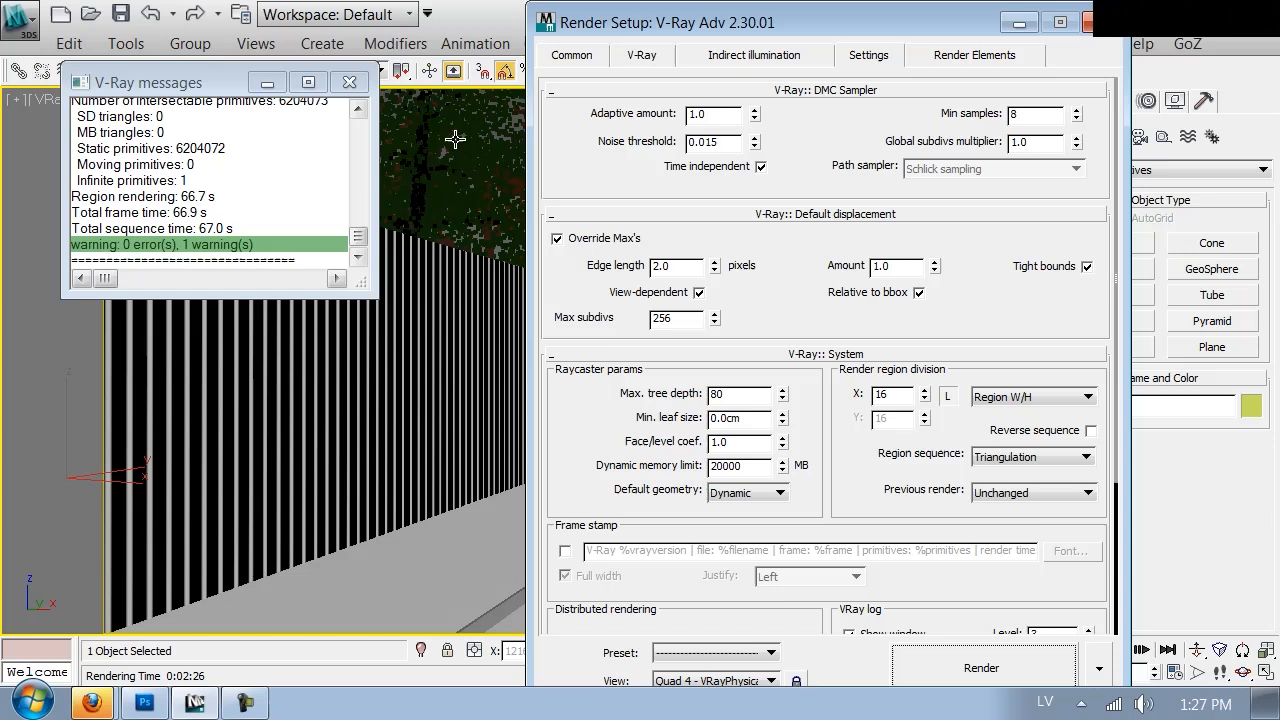
click(641, 55)
click(1010, 163)
click(634, 67)
drag(417, 408, 176, 569)
click(898, 68)
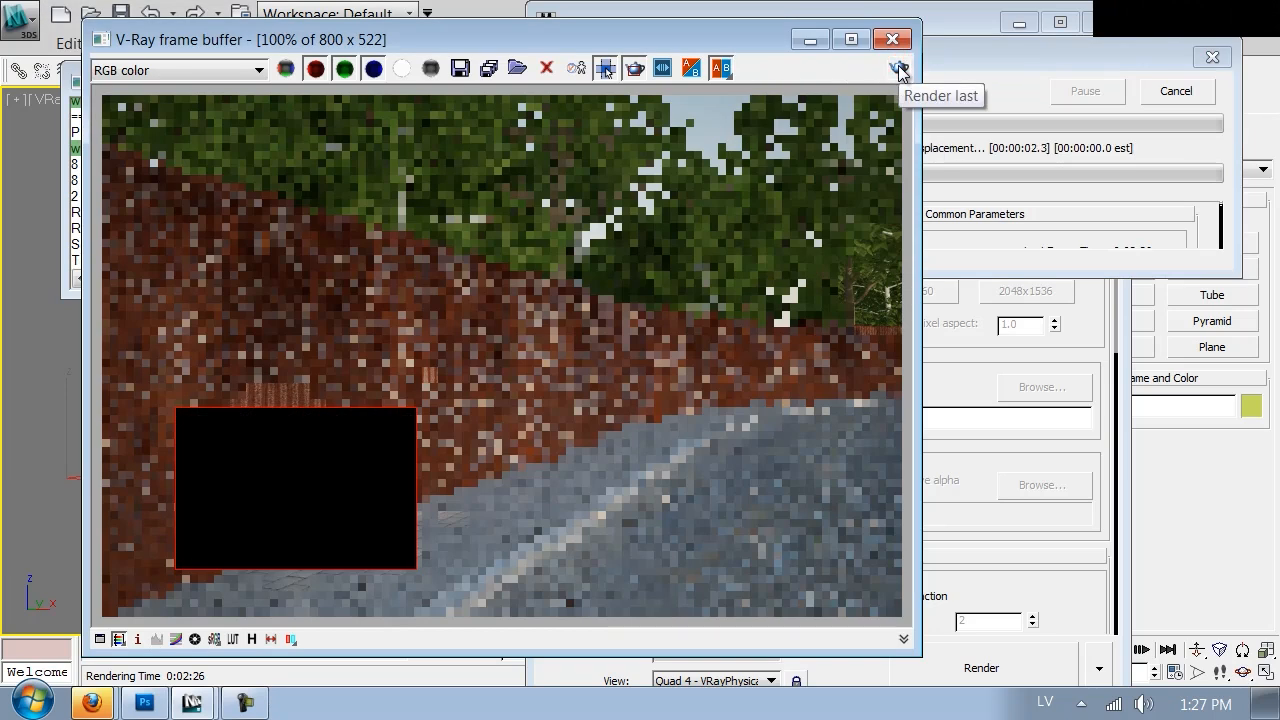
scroll(336, 532, up, 1)
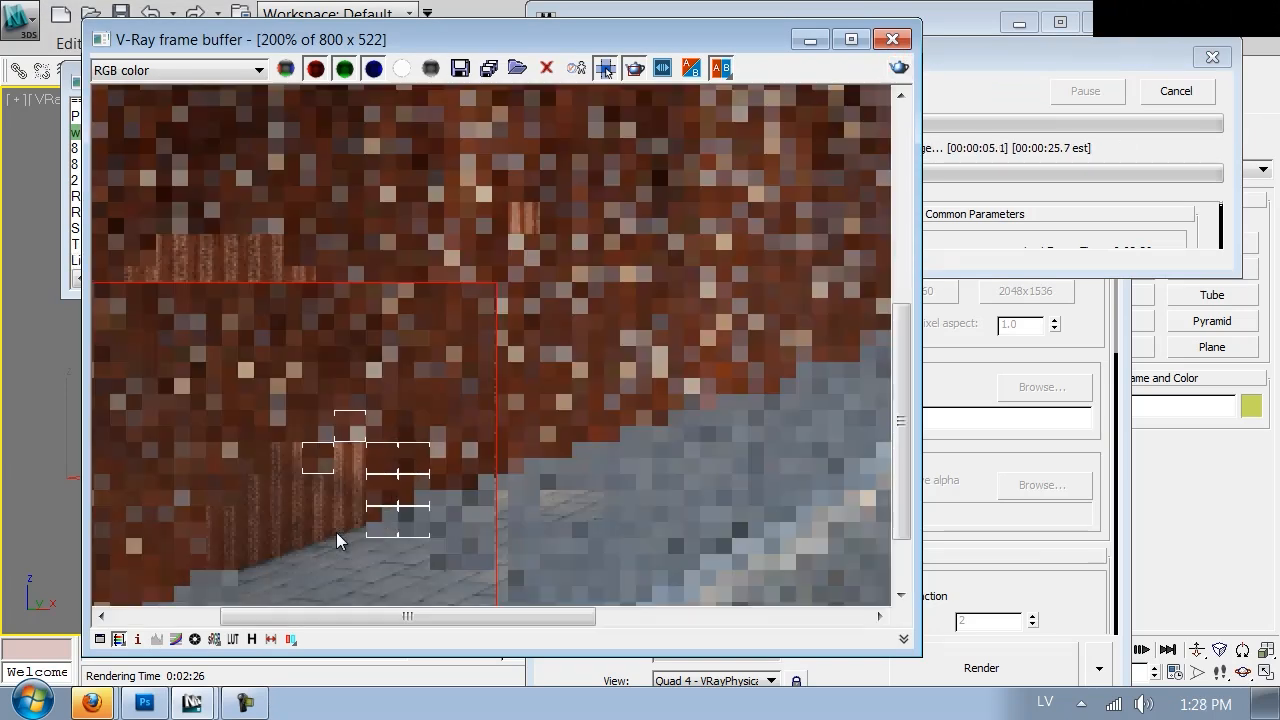
scroll(245, 480, down, 1)
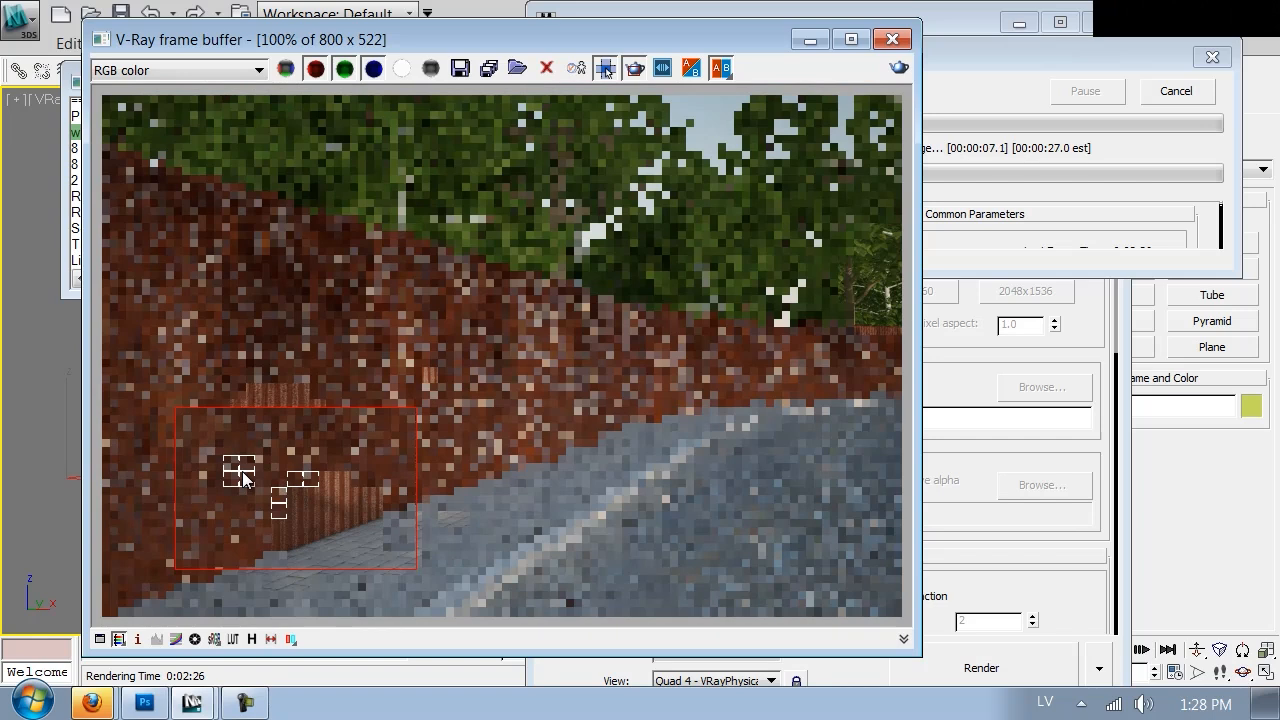
Step: Switch to Photoshop and create a new 512 × 512 pixel document
click(145, 703)
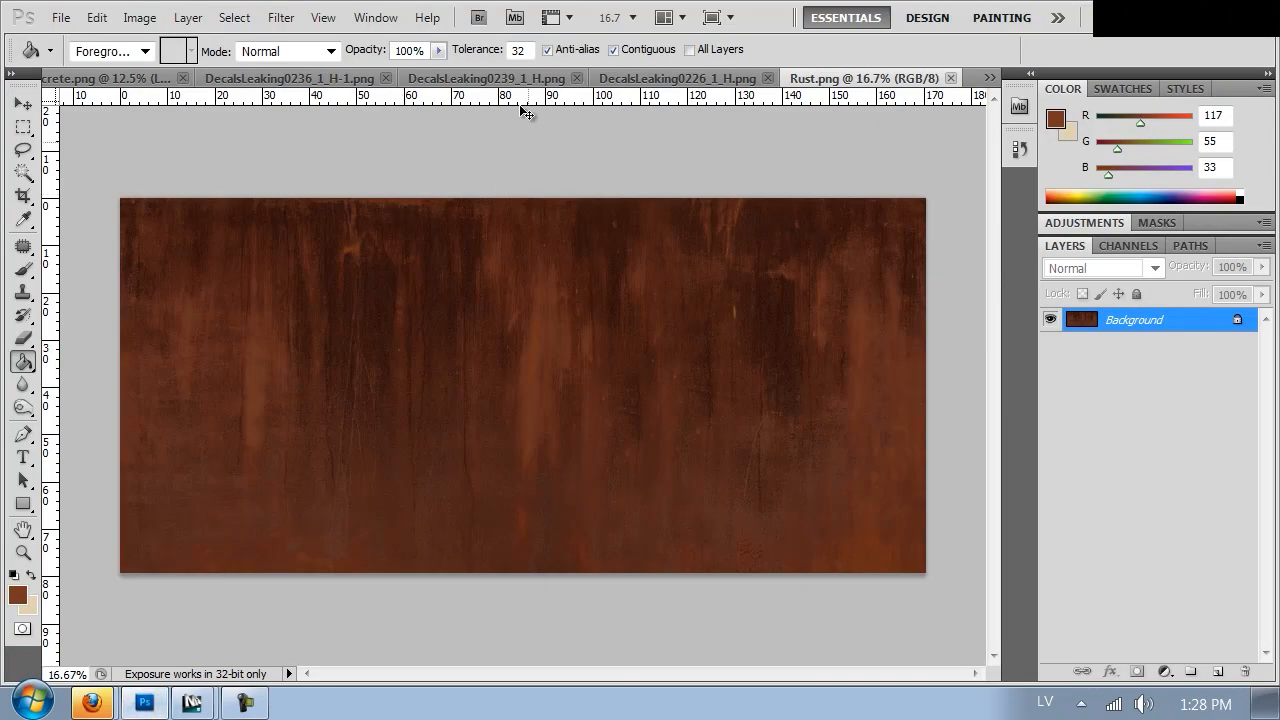
key(ctrl+n)
double_click(593, 254)
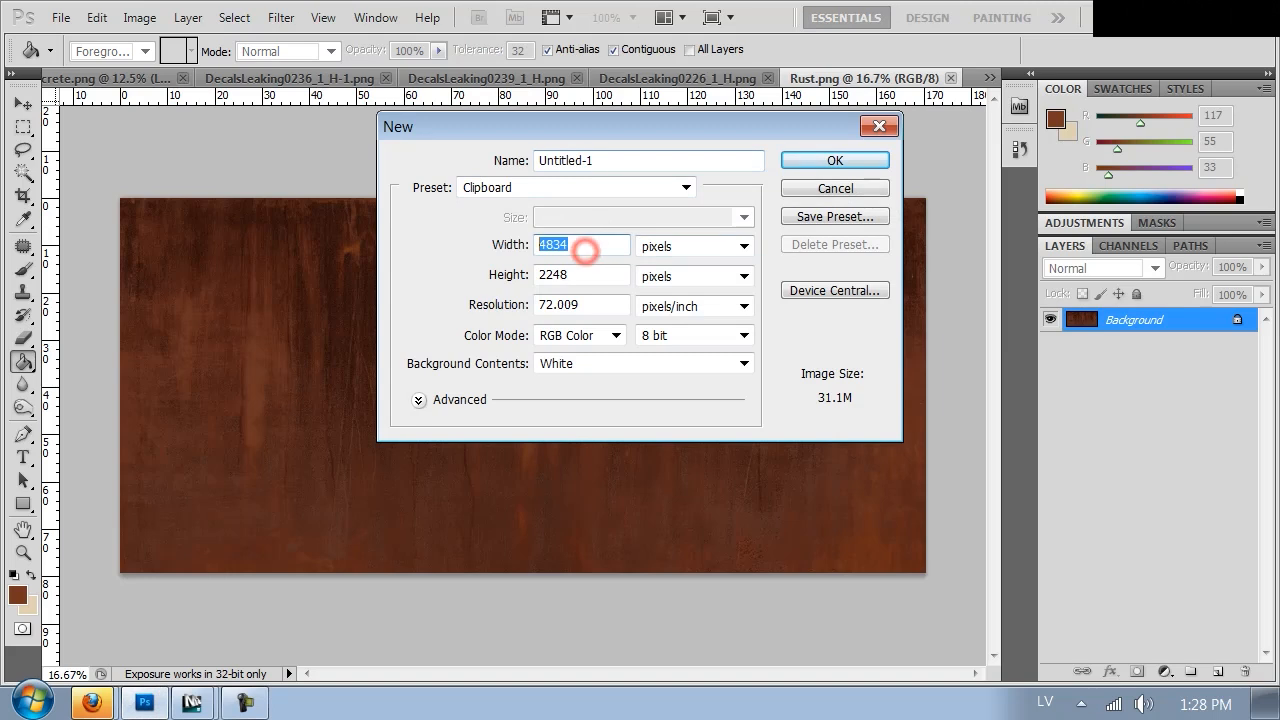
text(512)
key(Tab)
text(512)
key(Return)
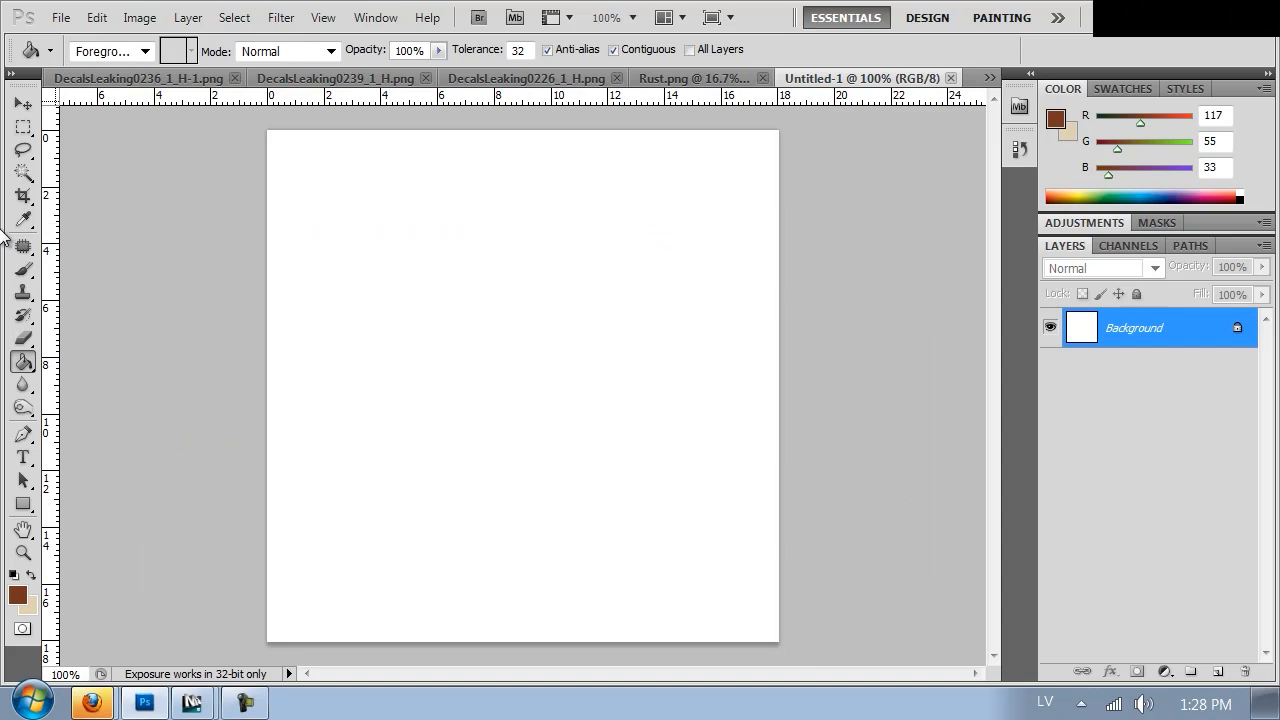
Step: Set the foreground colour to RGB 128, 128, 128 and fill the background with this grey
click(17, 595)
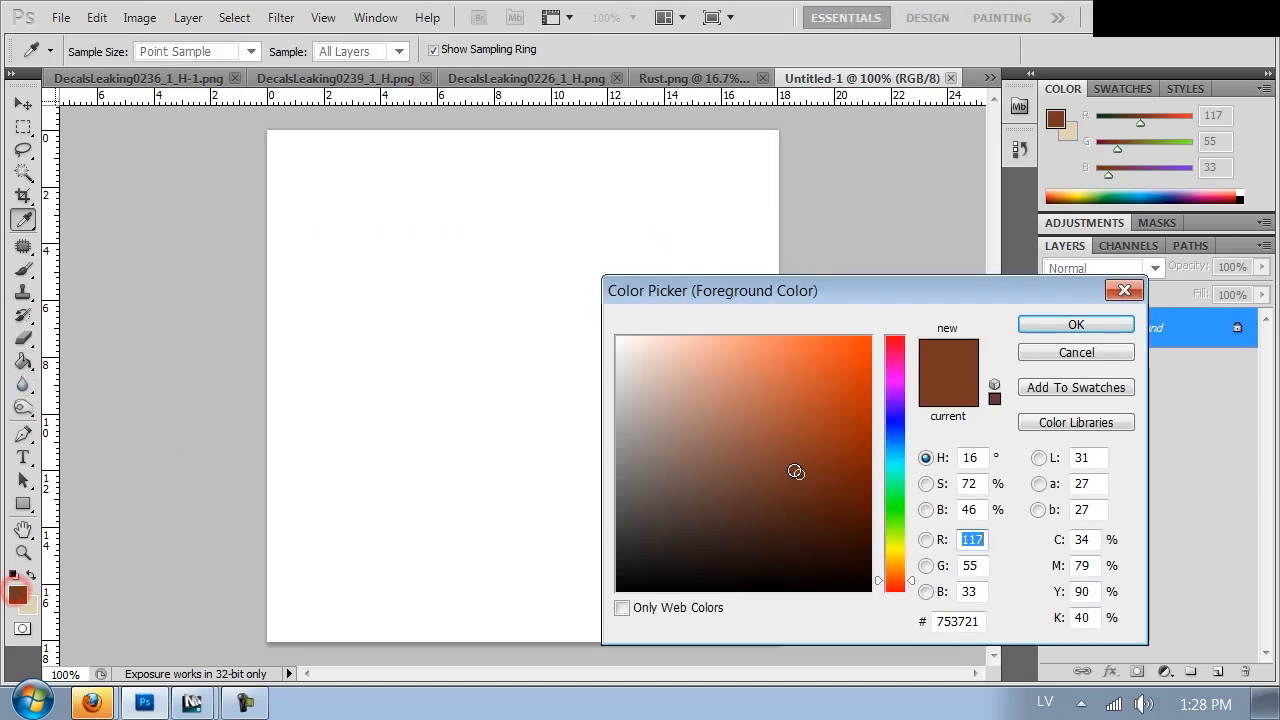
text(128)
click(970, 565)
text(42)
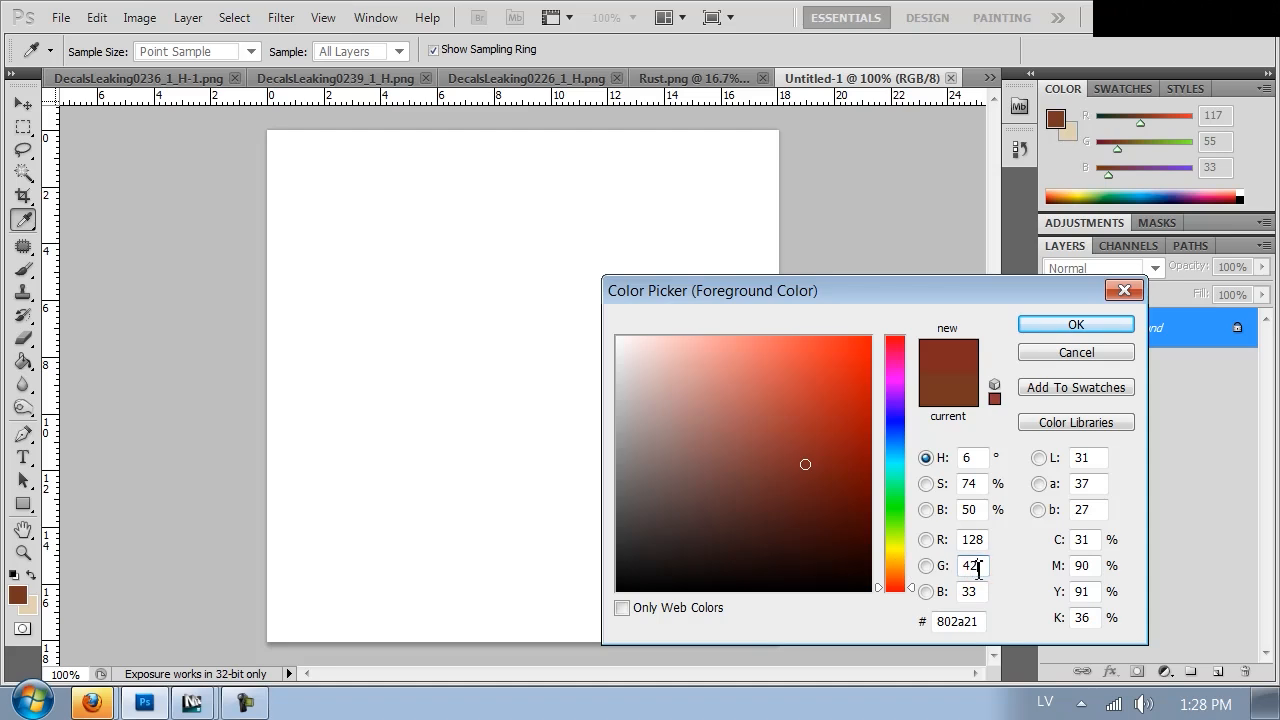
text(128)
click(976, 590)
text(45)
key(BackSpace)
text(128)
key(Return)
key(g)
click(665, 450)
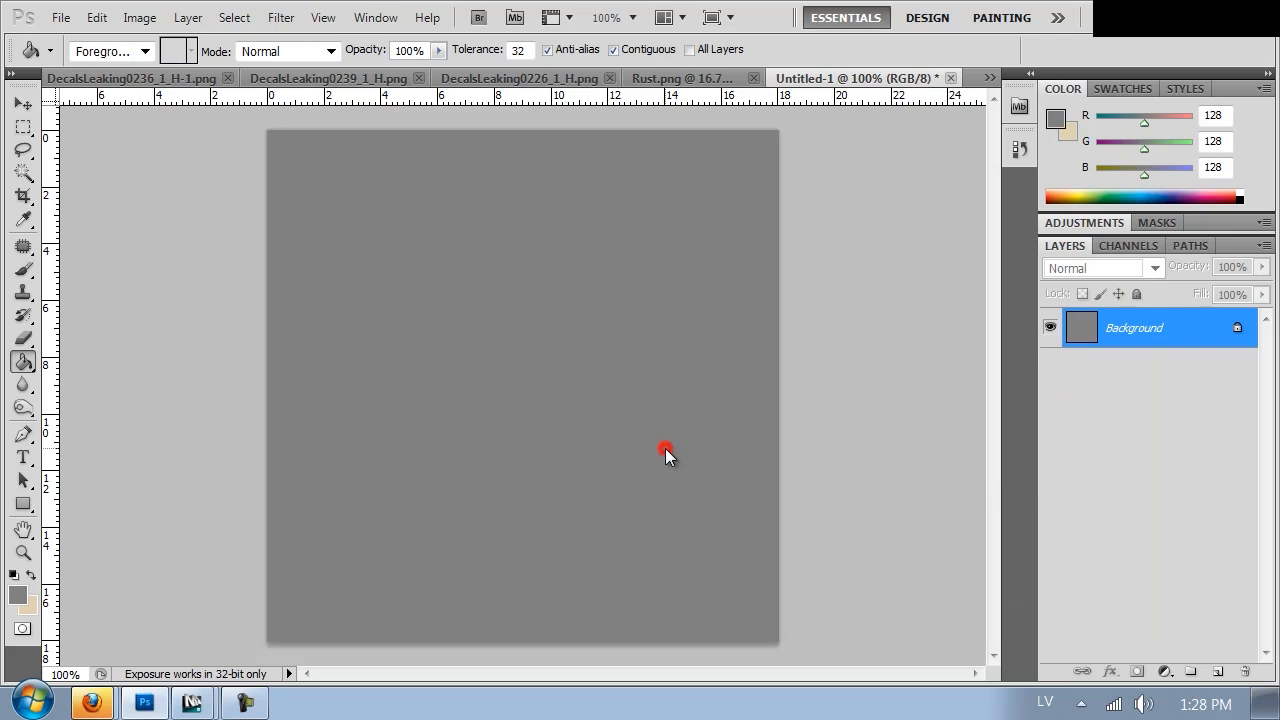
Step: Add a new layer above the background and set the Brush tool's hardness to 60%
click(1218, 671)
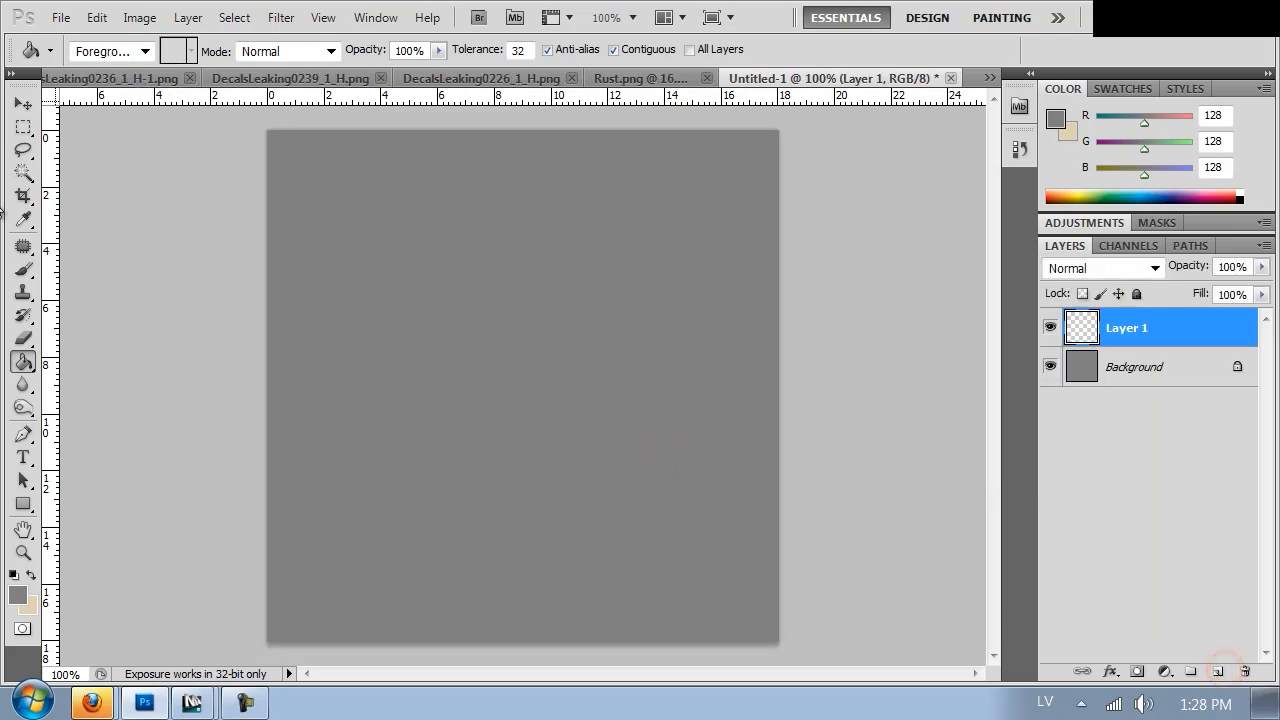
click(24, 272)
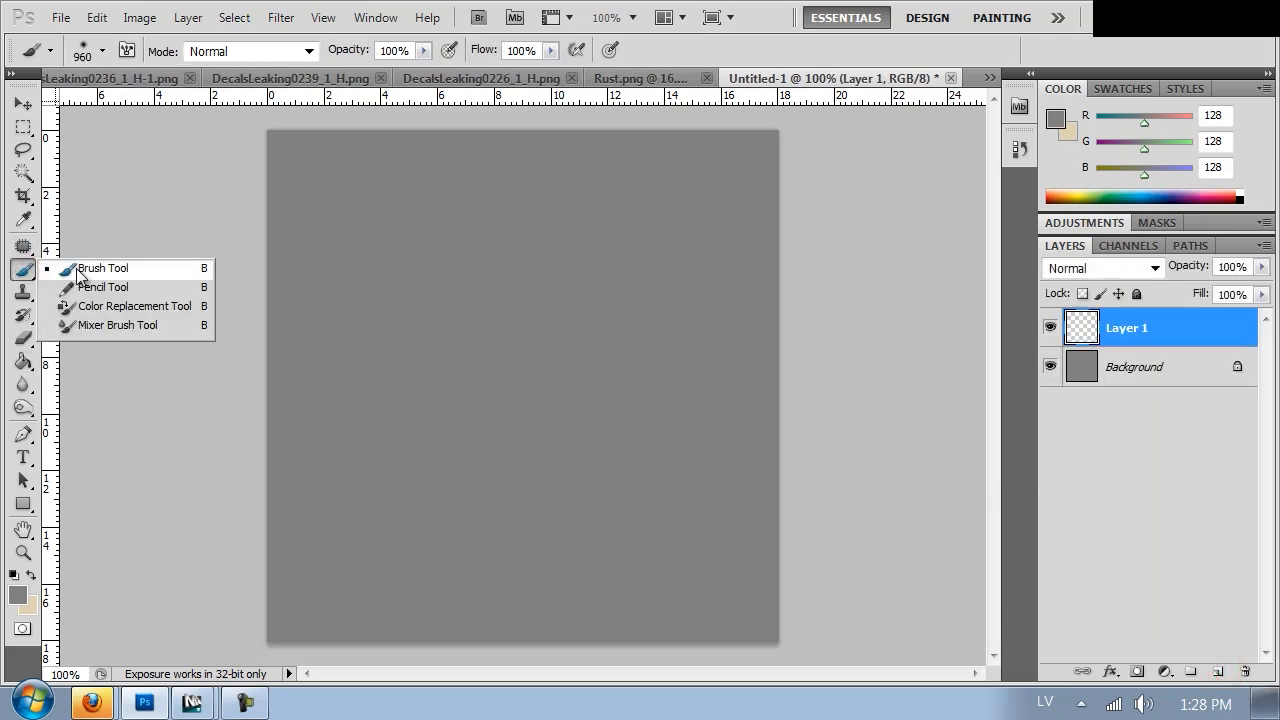
click(80, 271)
right_click(443, 352)
drag(555, 441, 586, 447)
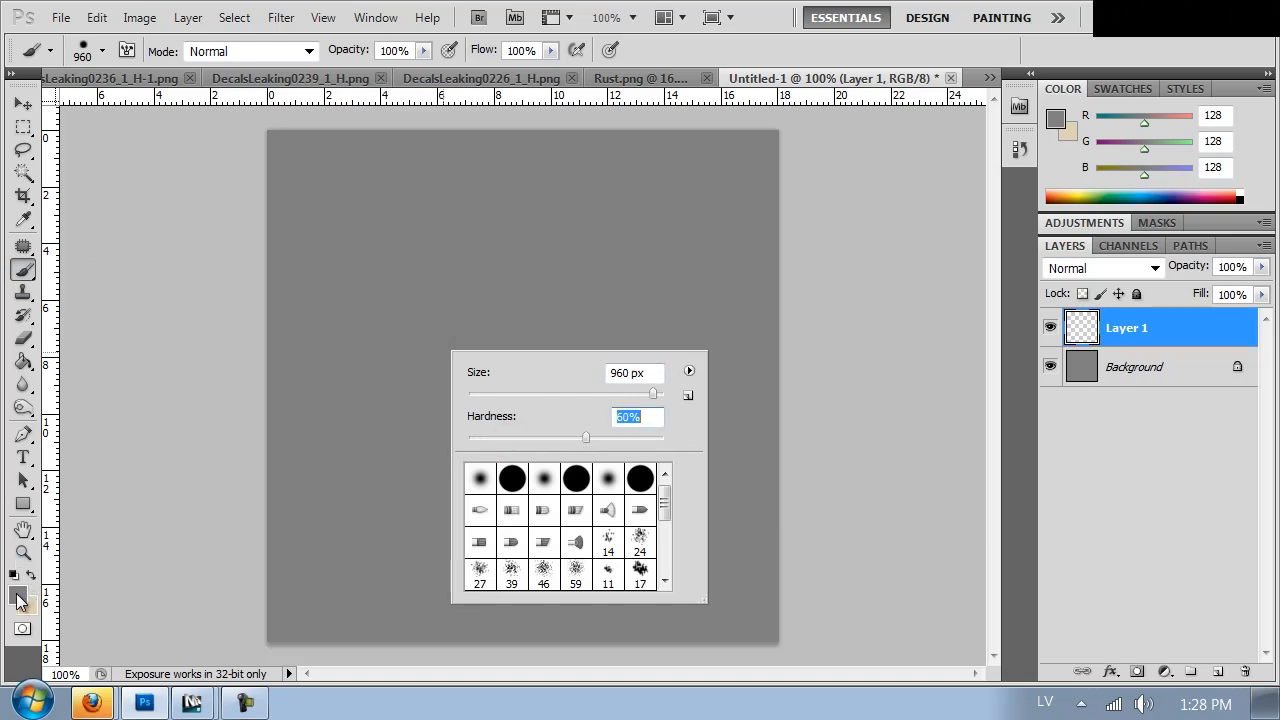
Step: Paint a straight vertical white stripe down the middle of the new layer with a 67 px brush
click(17, 598)
click(618, 338)
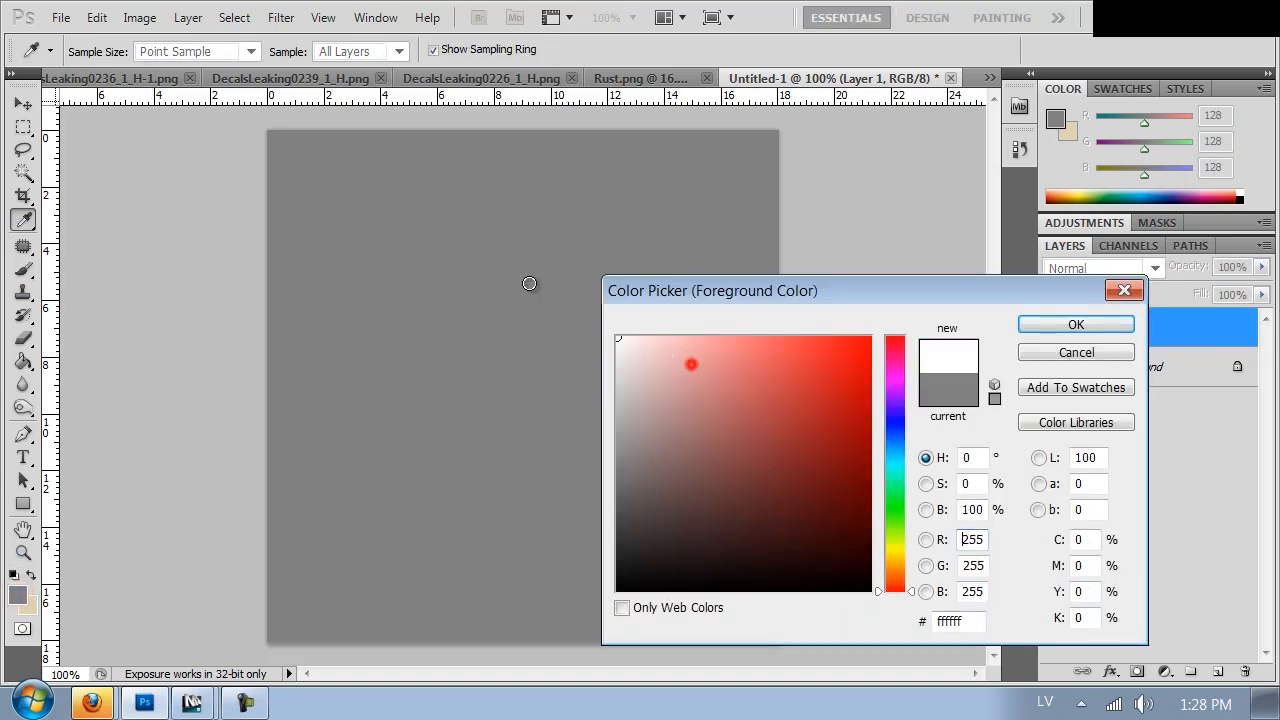
click(1075, 324)
right_click(531, 172)
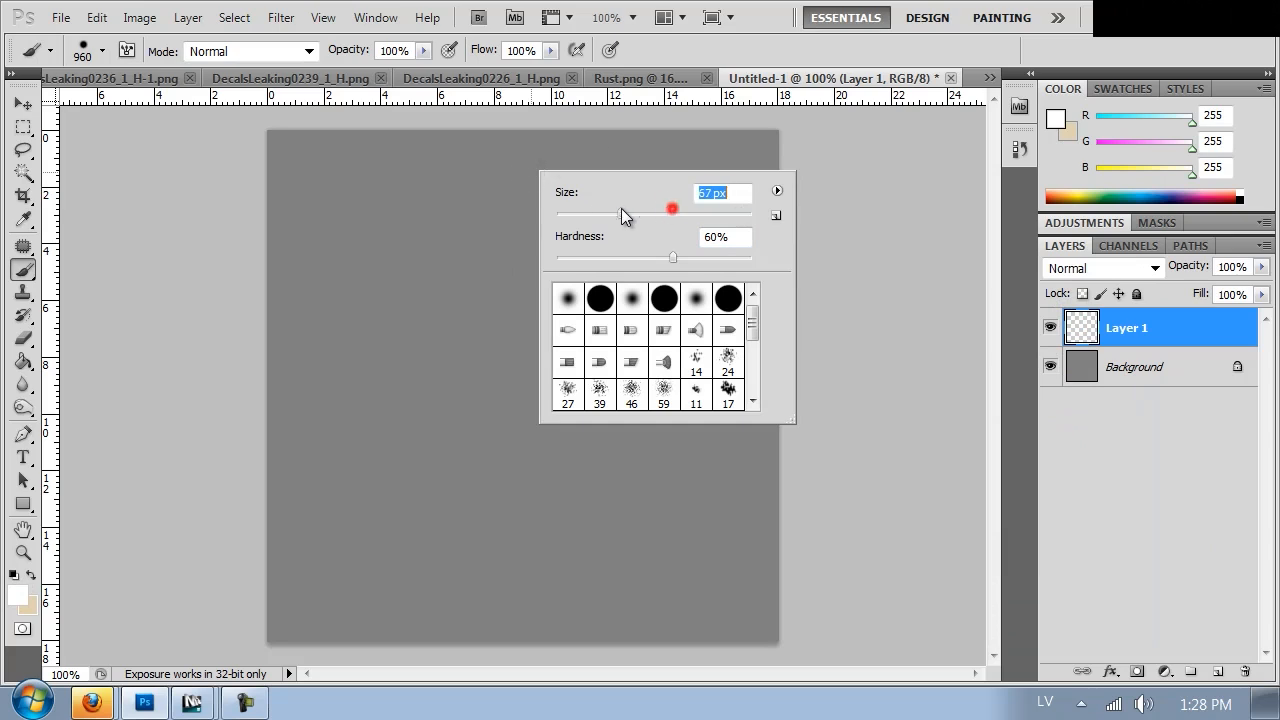
mouse_move(528, 134)
shift+mouse_down()
mouse_move(499, 666)
mouse_move(554, 49)
mouse_move(511, 715)
shift+mouse_up()
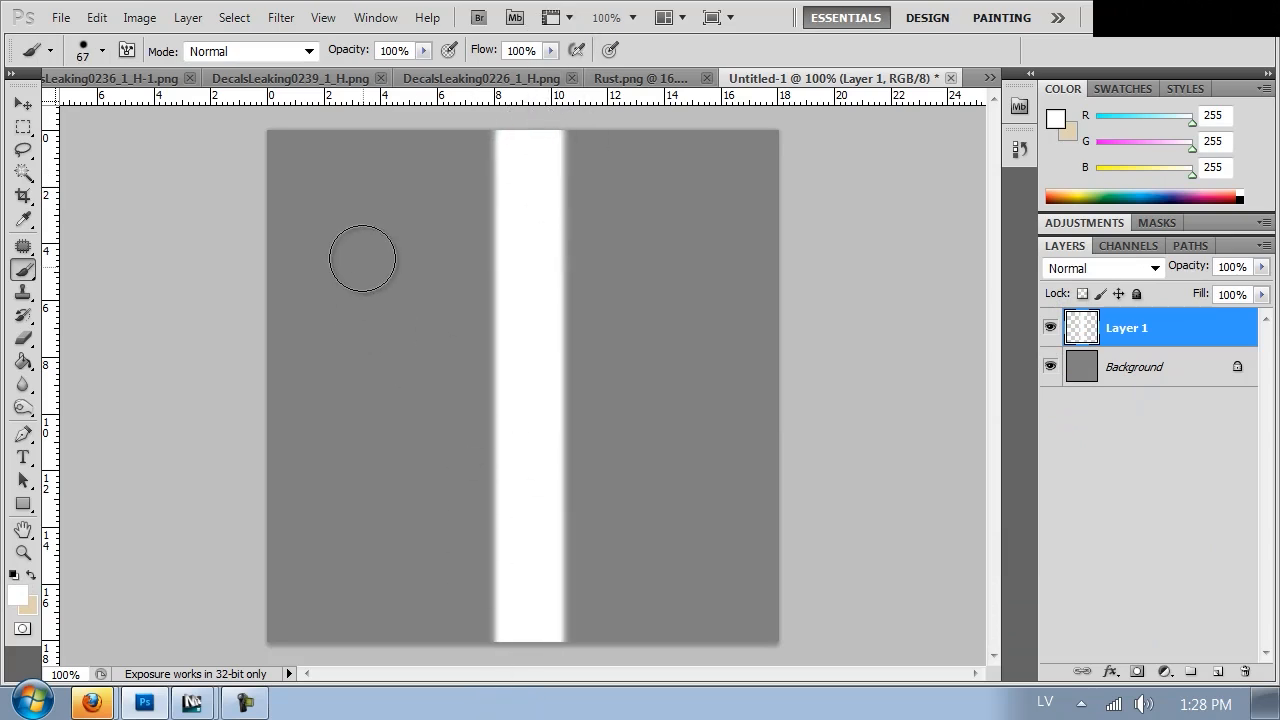
Step: Set the Brush to 16 px with 9% hardness and make the foreground colour black
right_click(364, 160)
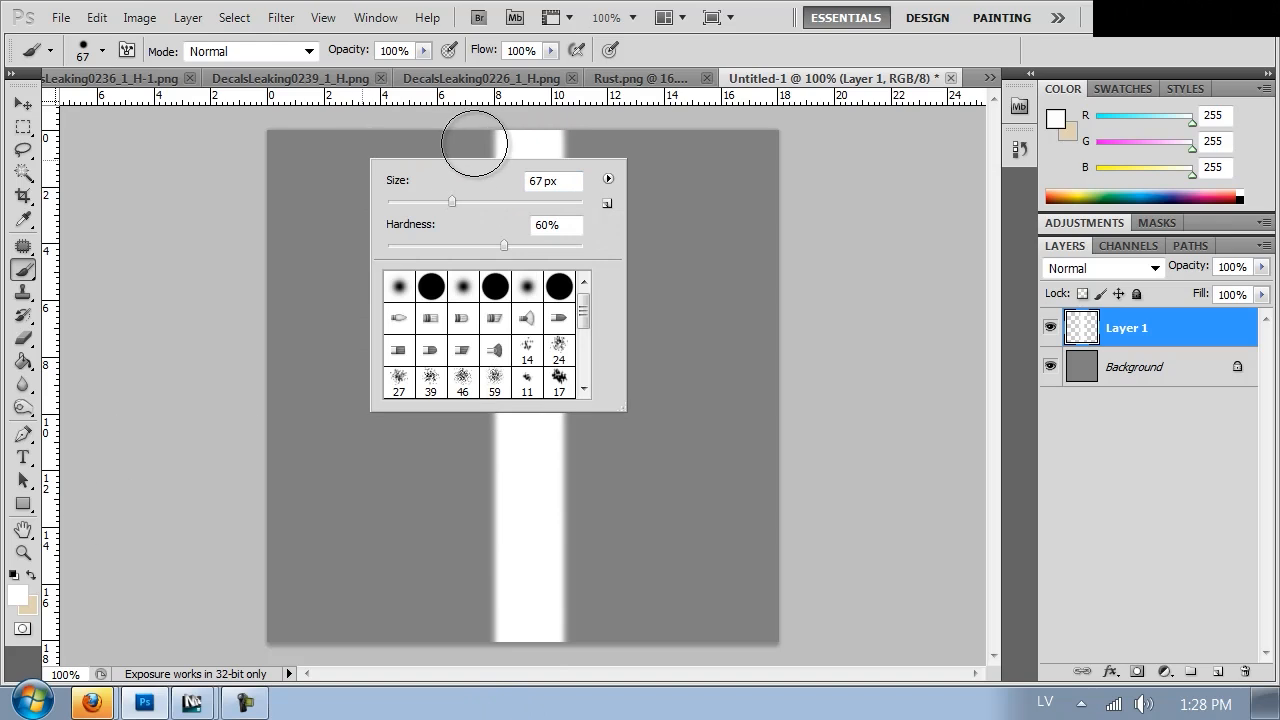
drag(451, 245, 433, 245)
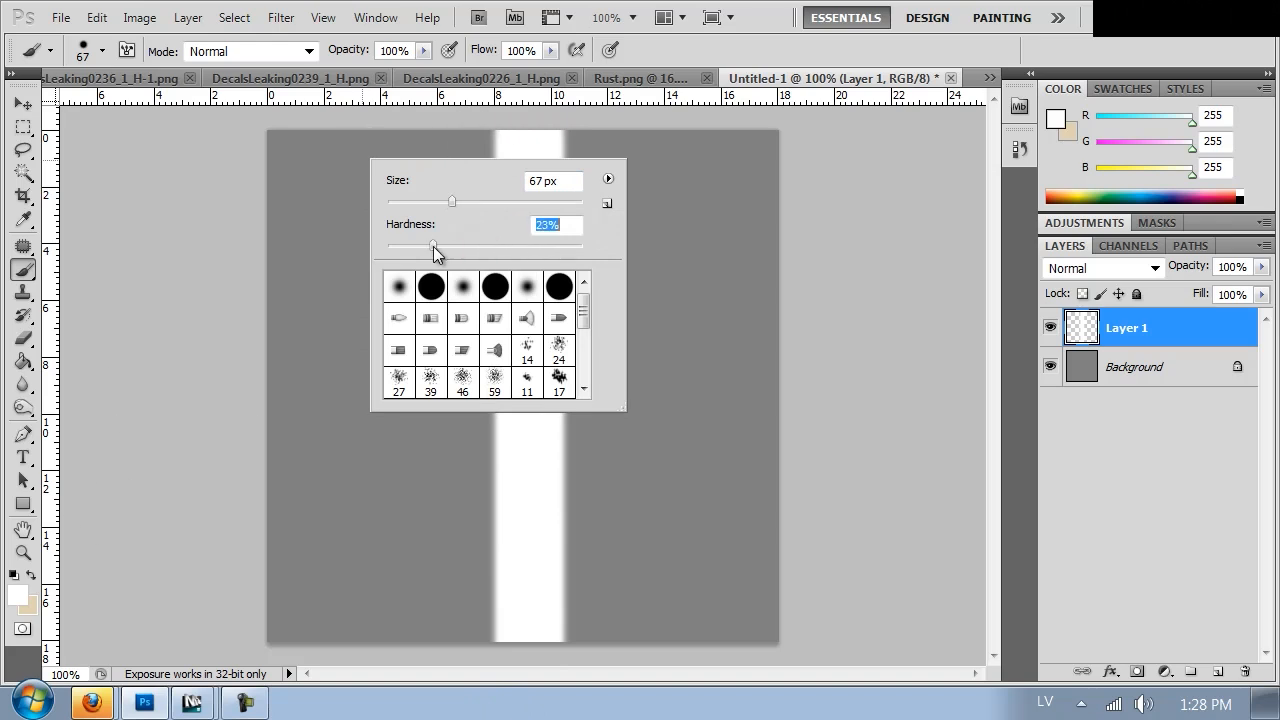
drag(423, 203, 403, 202)
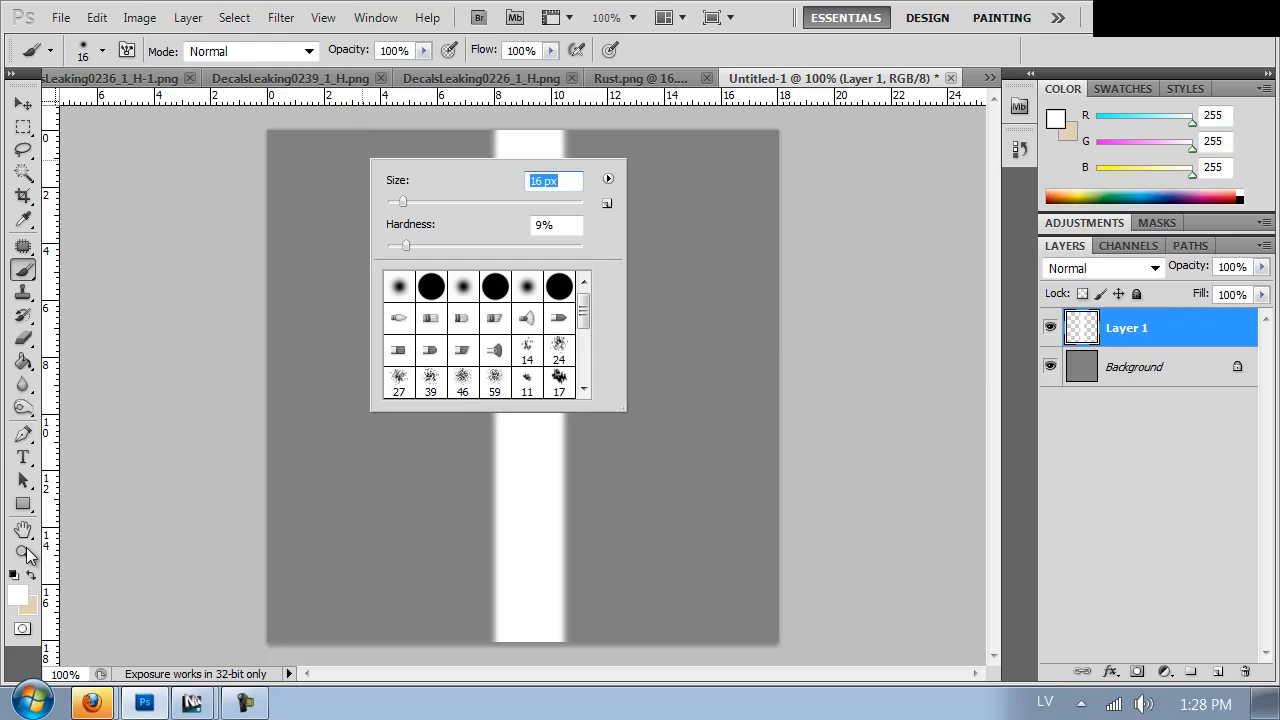
click(10, 599)
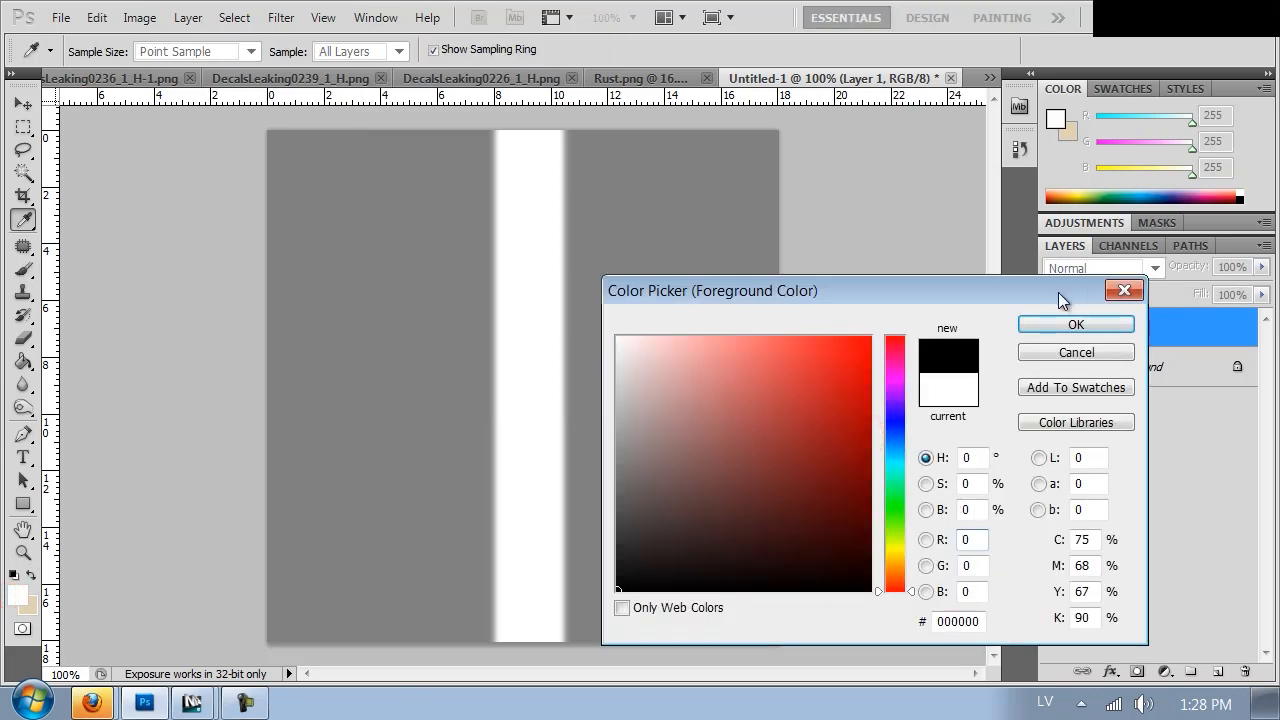
click(1076, 324)
key(b)
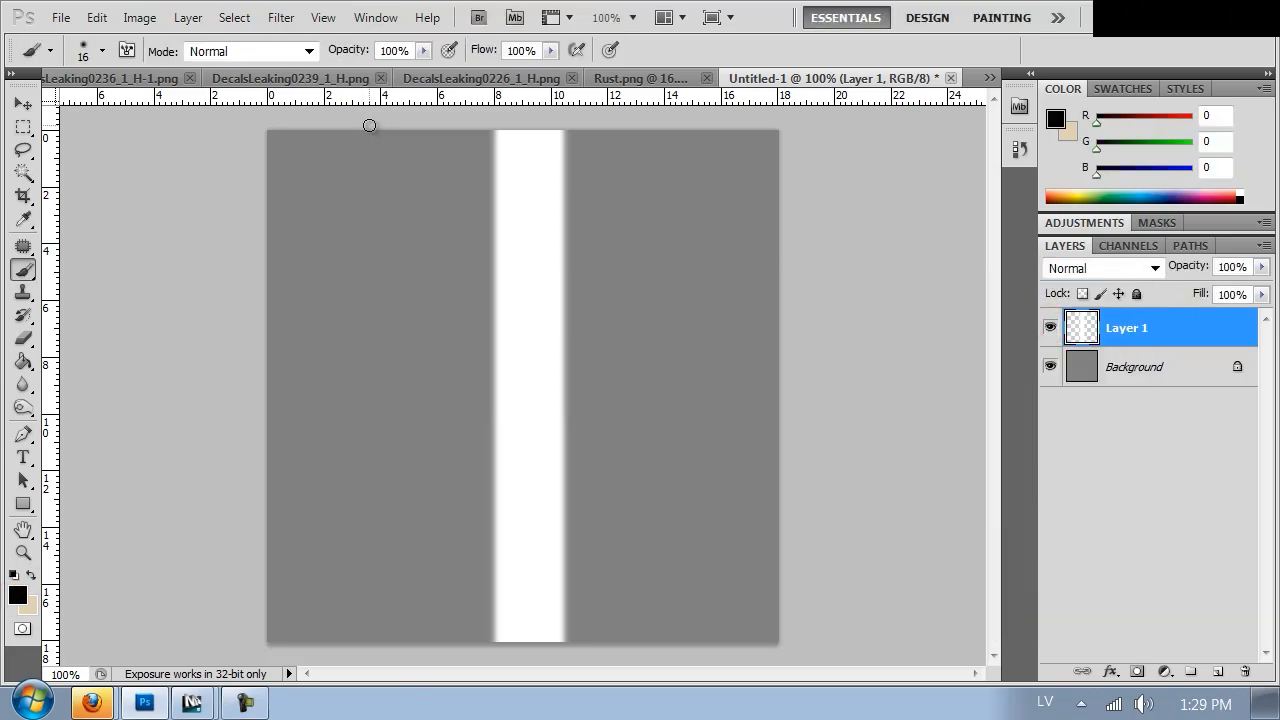
Step: Paint a pair of straight, closely spaced vertical black stripes on each side of the central white stripe
shift+drag(368, 247, 370, 718)
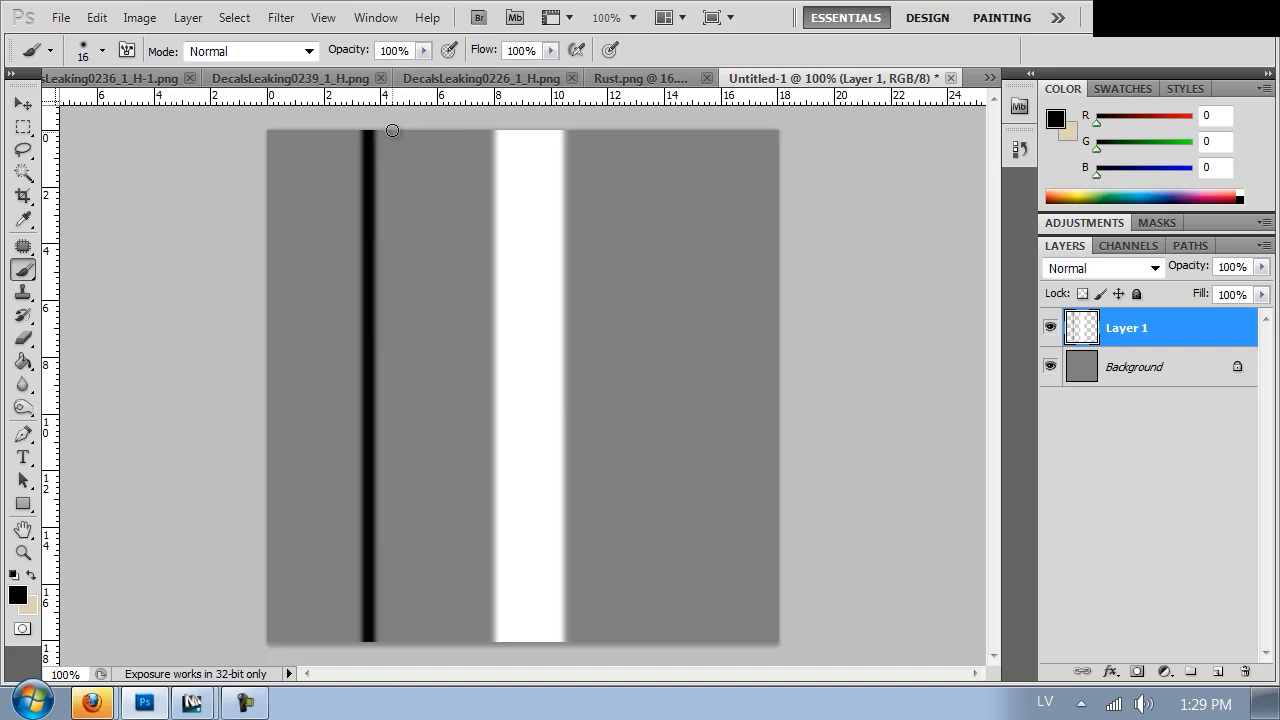
shift+drag(392, 128, 397, 710)
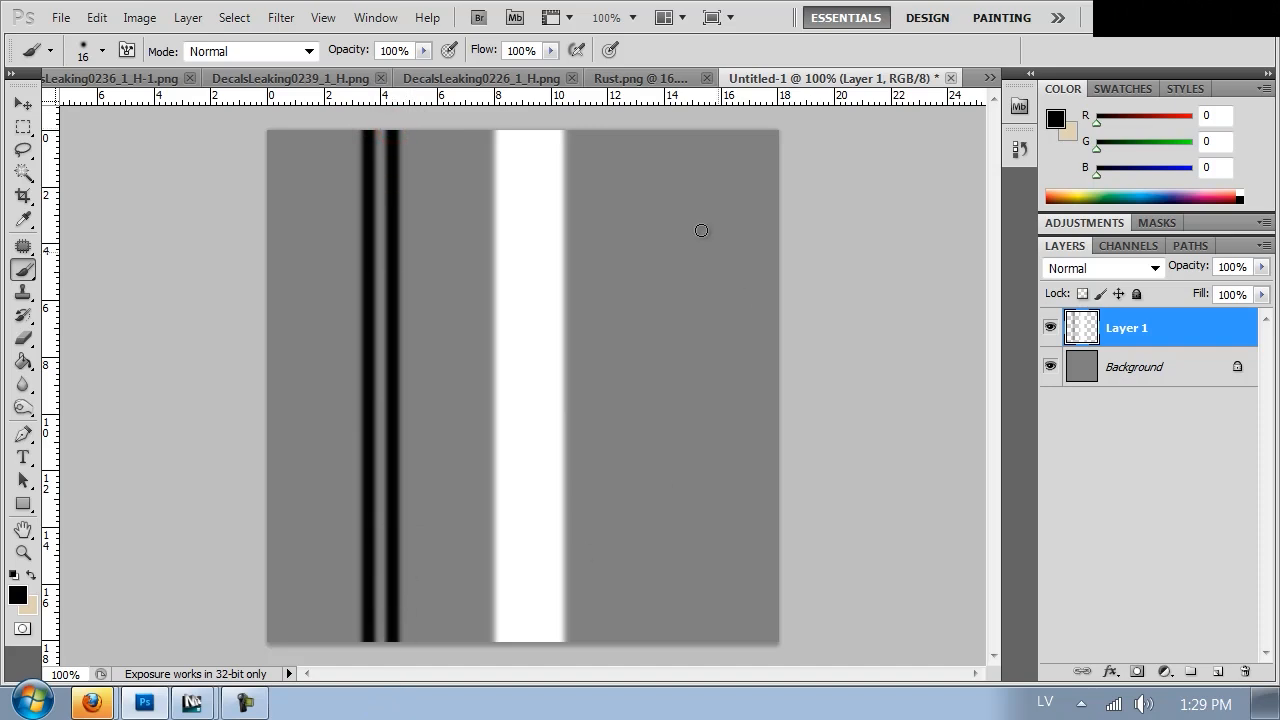
shift+drag(669, 122, 668, 688)
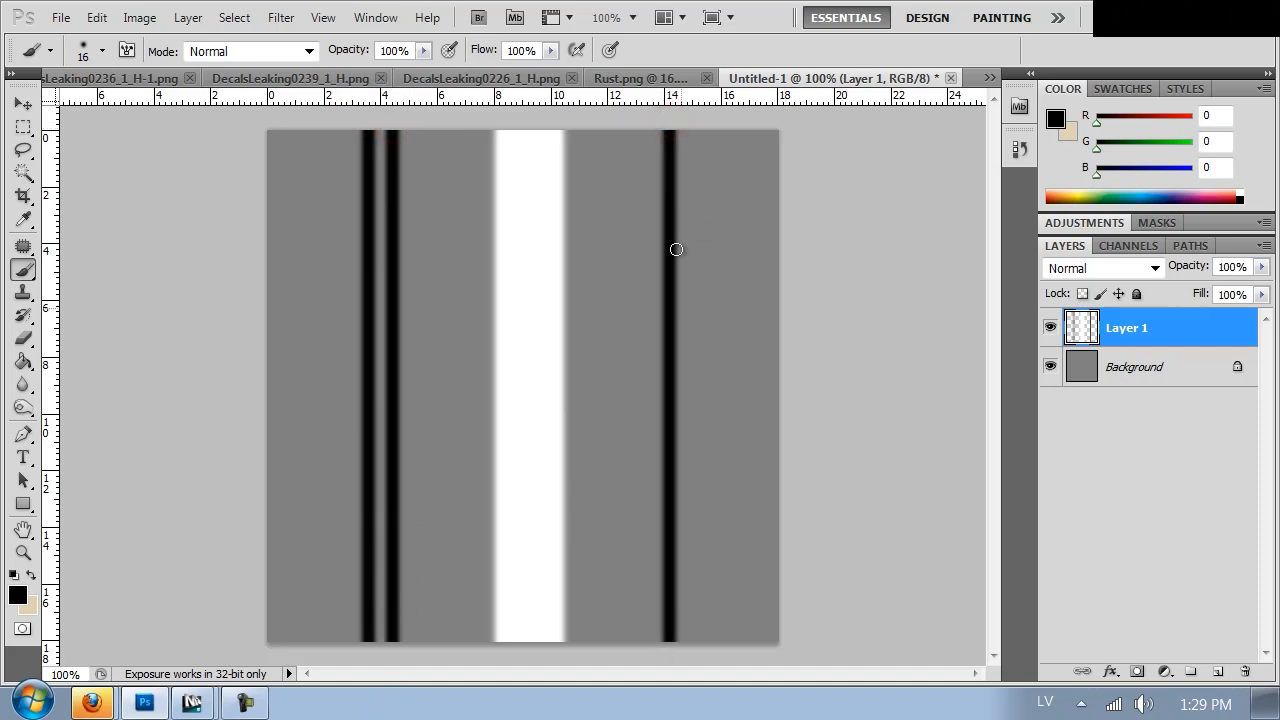
shift+drag(691, 125, 700, 686)
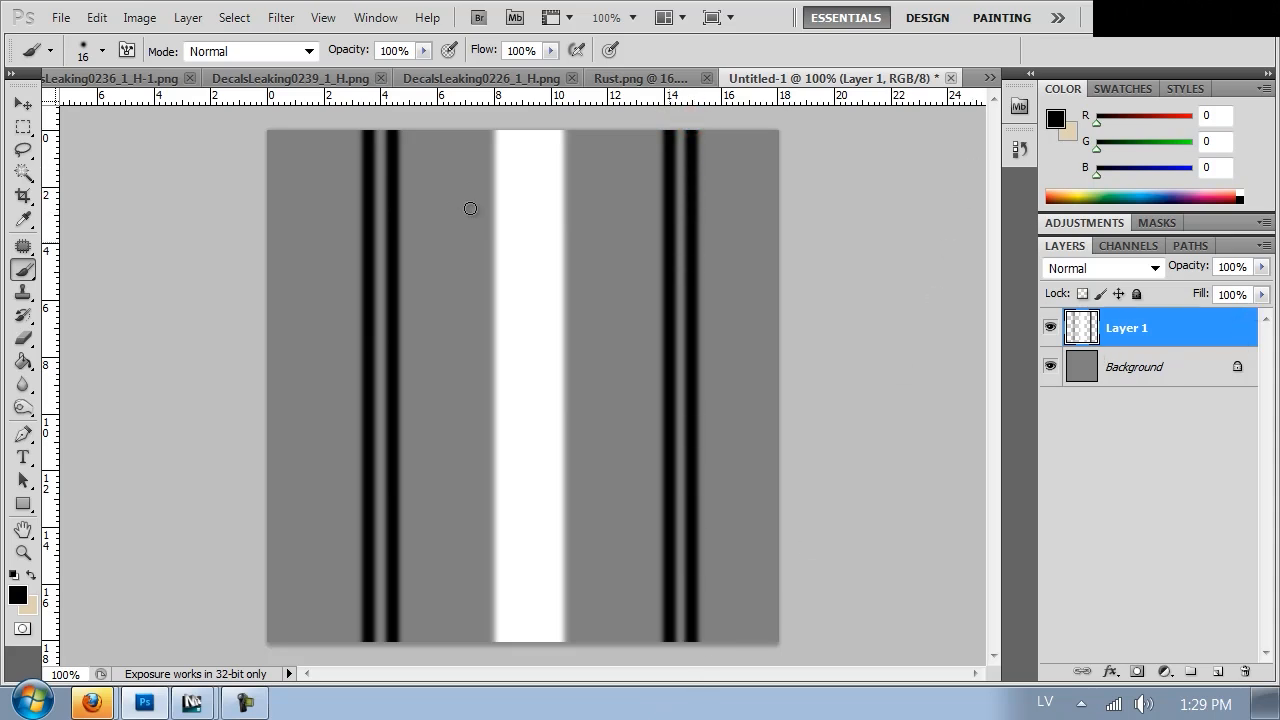
Step: Select both pairs of black stripes and soften them with a Gaussian Blur of 5.0 pixels radius
key(m)
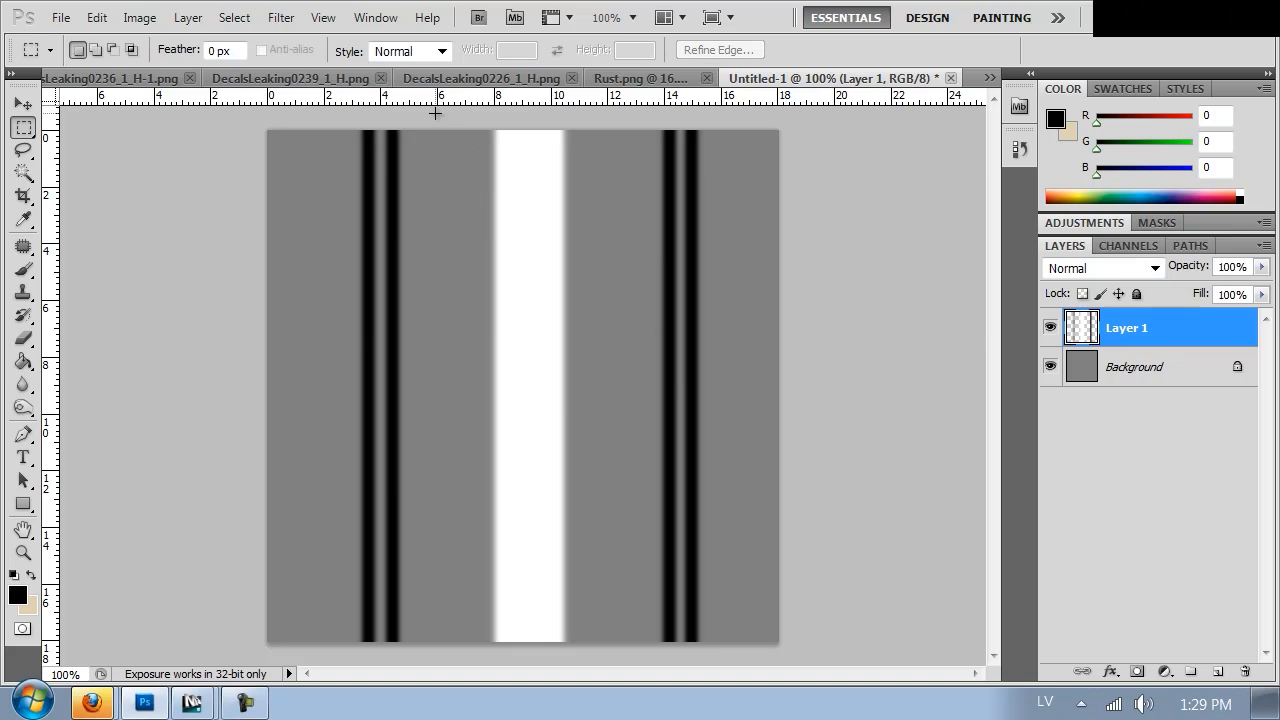
drag(396, 533, 422, 642)
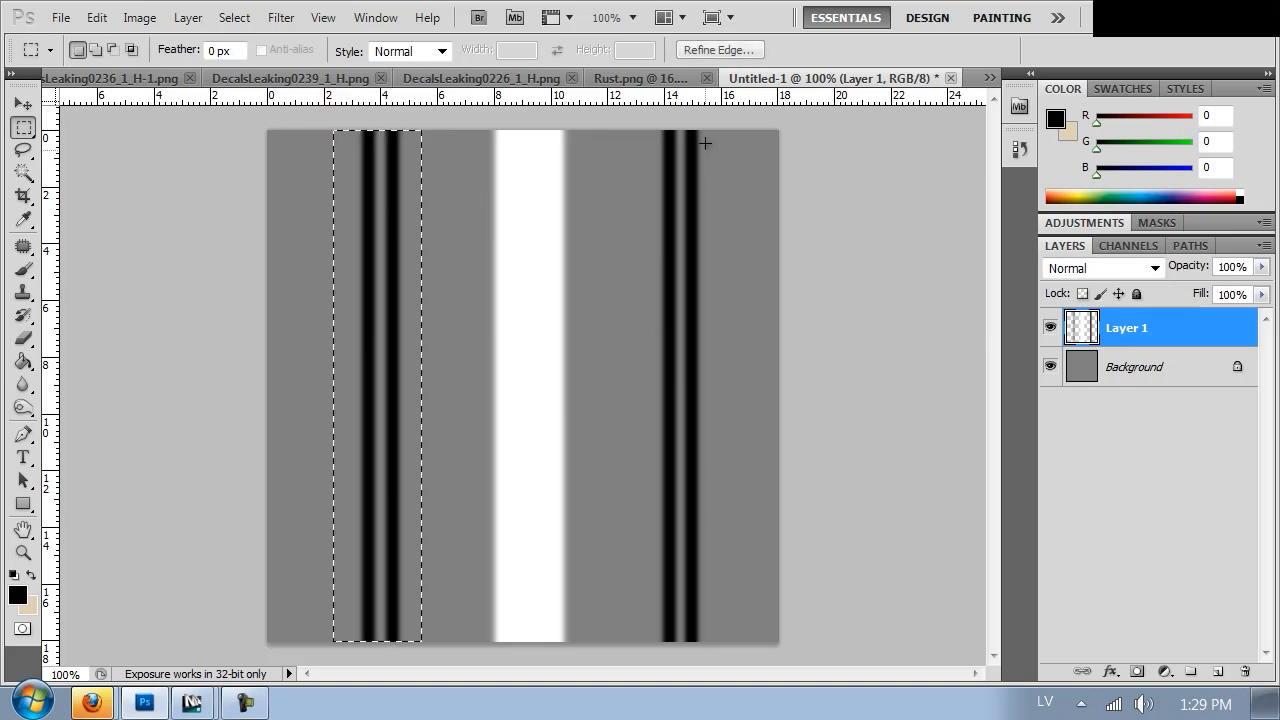
shift+drag(636, 115, 725, 712)
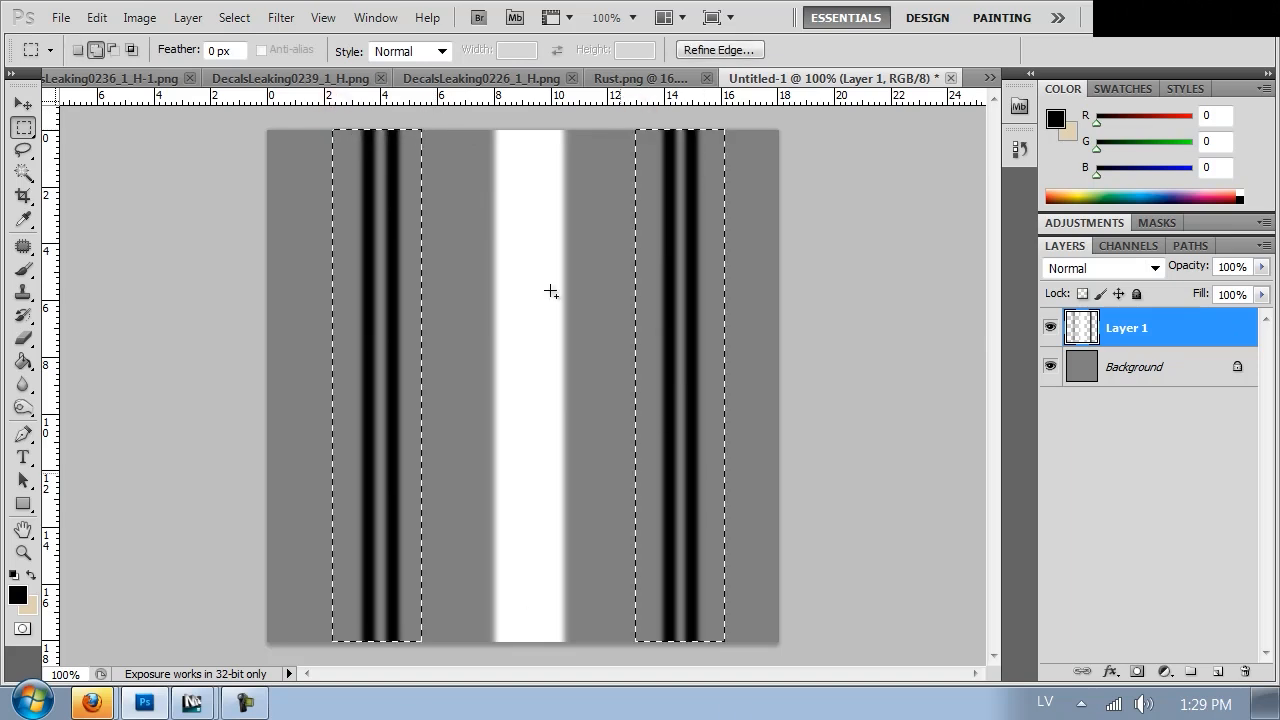
click(276, 14)
click(400, 246)
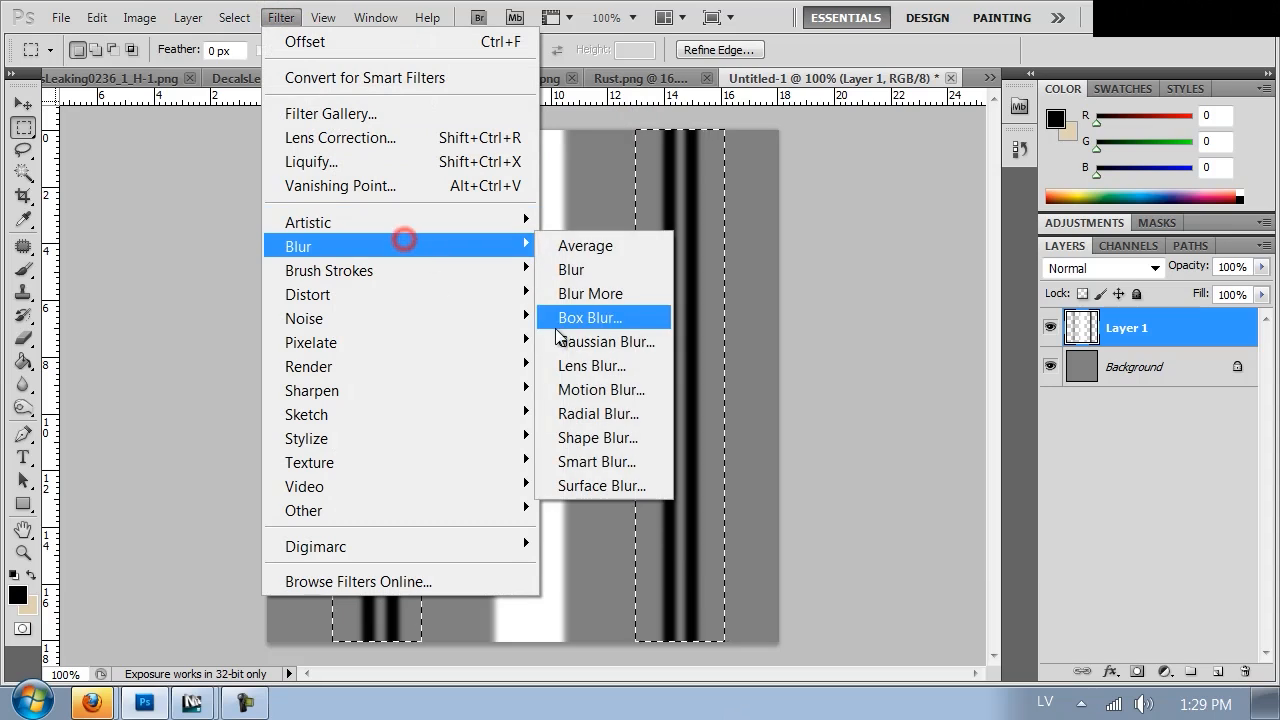
click(600, 343)
drag(855, 498, 845, 502)
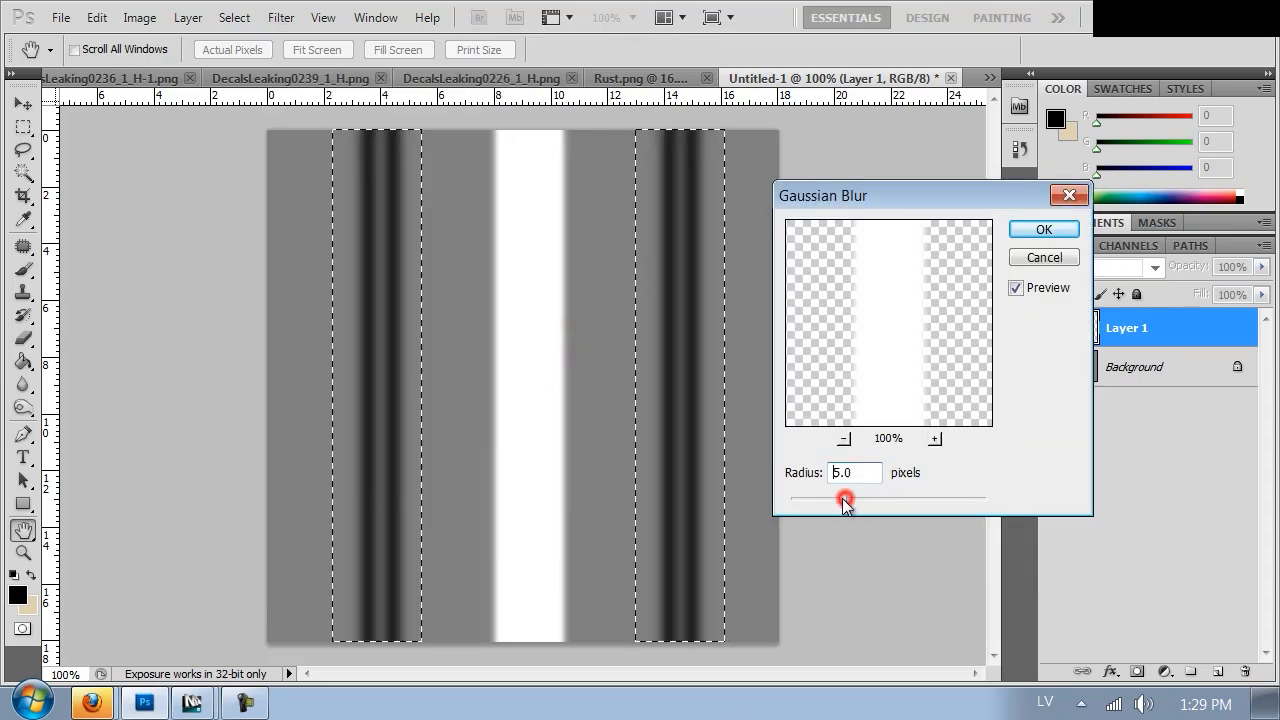
click(1050, 226)
Step: Fill strips beside and between the right black stripes with RGB 128 grey on a new layer, and duplicate that layer over the left pair
click(844, 166)
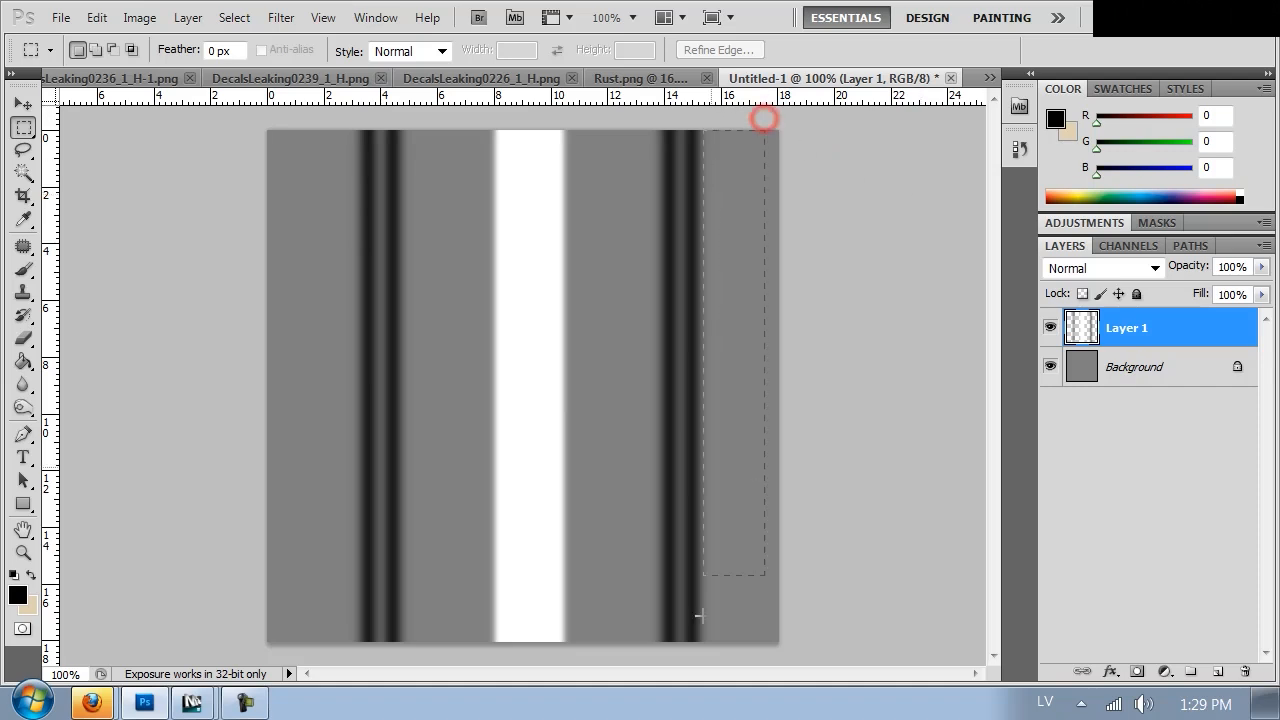
drag(701, 678, 701, 678)
shift+drag(603, 117, 657, 677)
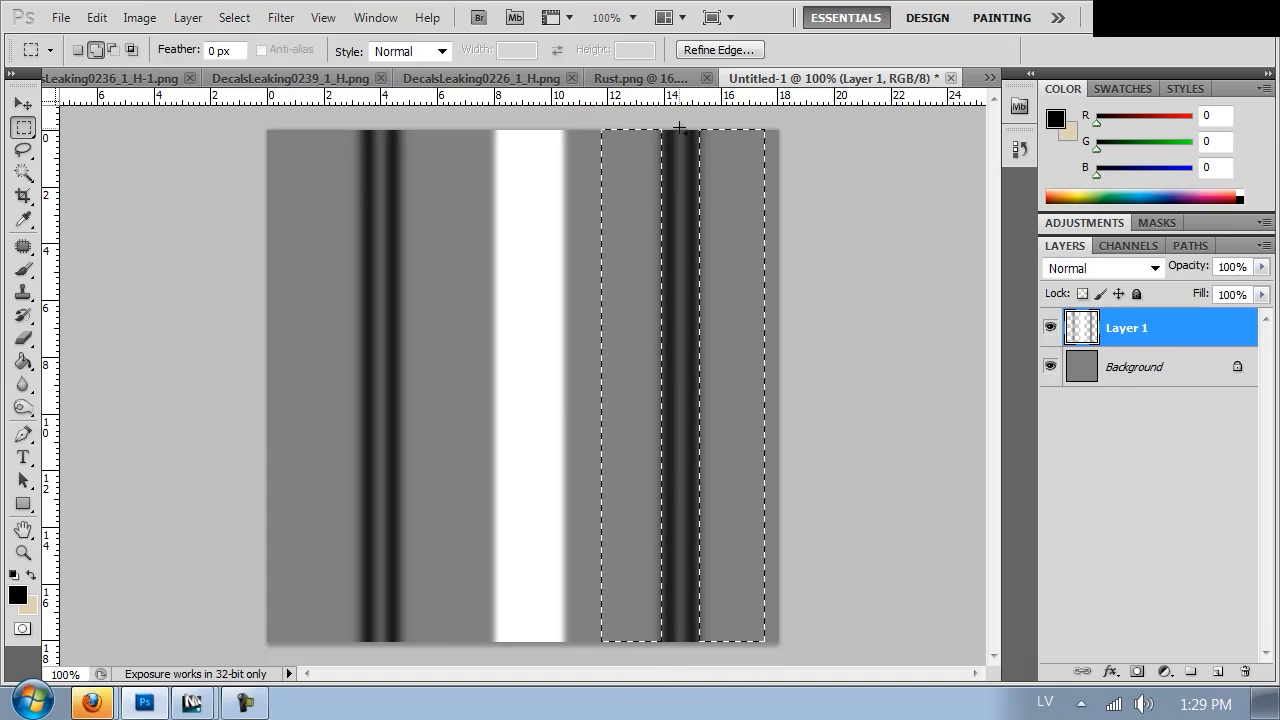
shift+drag(678, 127, 686, 657)
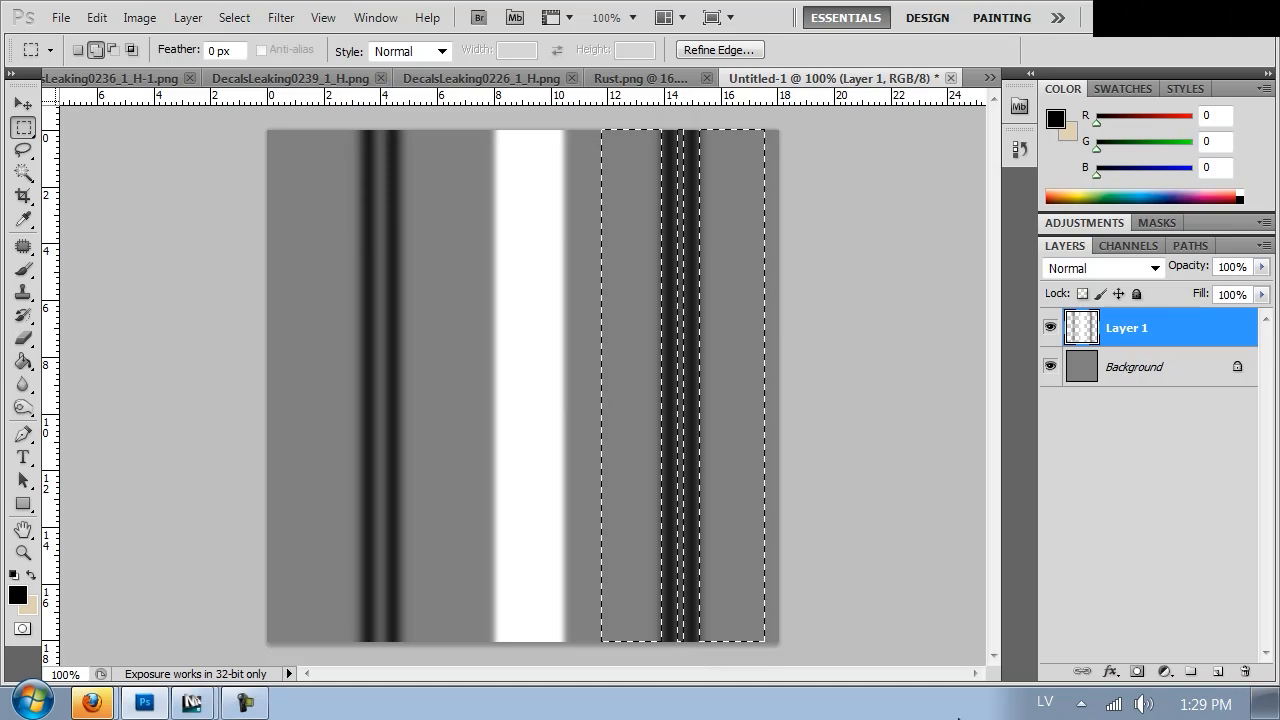
click(1216, 672)
key(g)
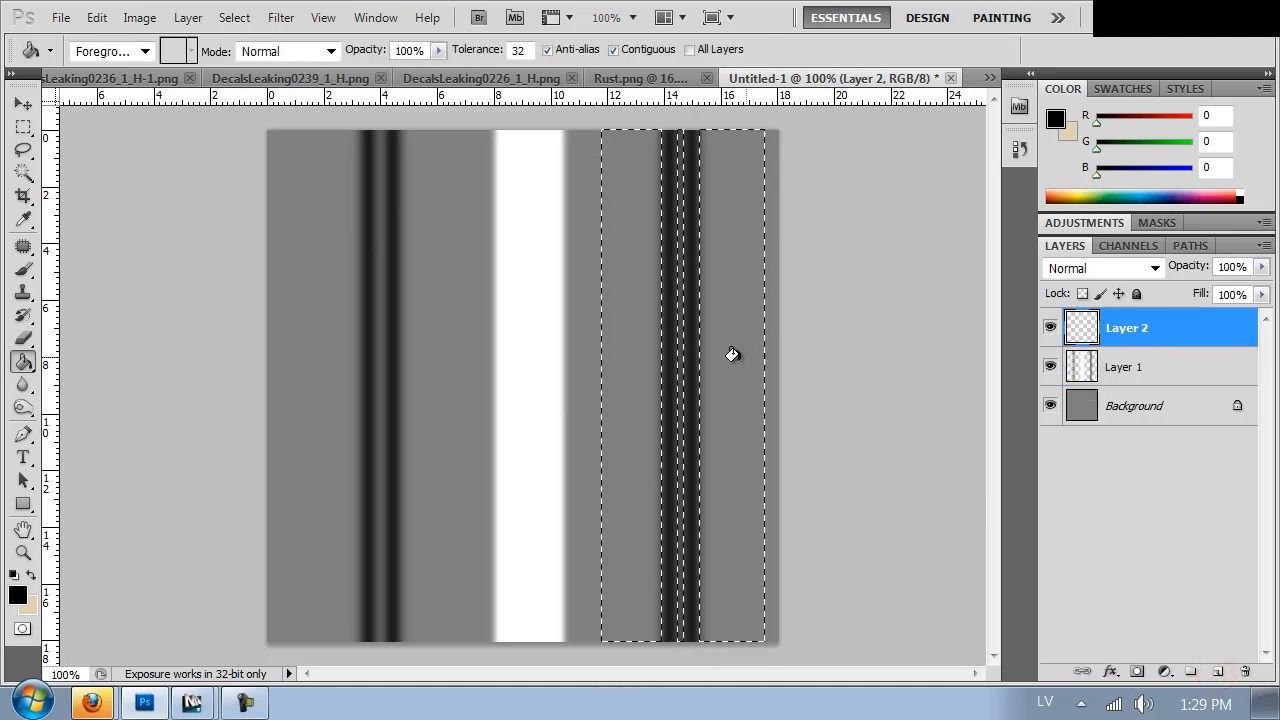
alt+click(731, 354)
click(720, 357)
key(ctrl+d)
ctrl+alt+drag(740, 320, 441, 323)
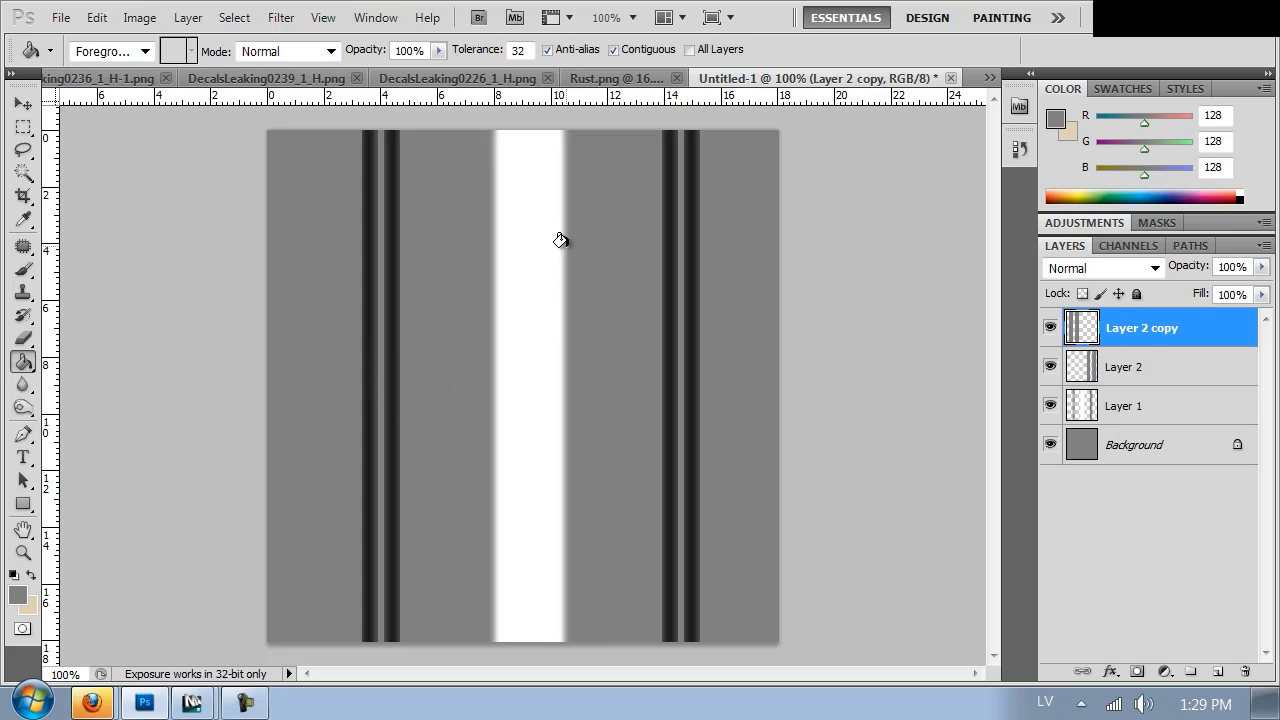
Step: Select the area around the white stripe on Layer 1 and apply a Gaussian Blur of 7.8 pixels radius
key(m)
drag(635, 122, 570, 700)
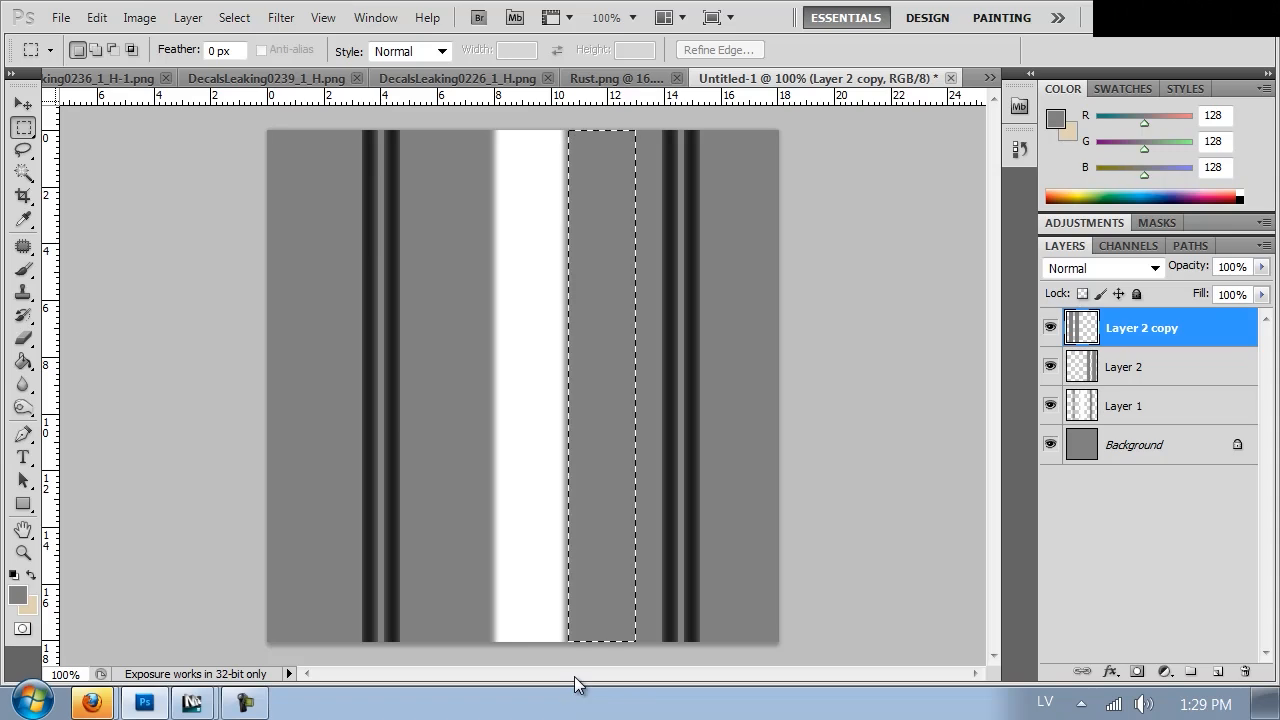
click(1094, 405)
click(501, 128)
drag(438, 128, 600, 677)
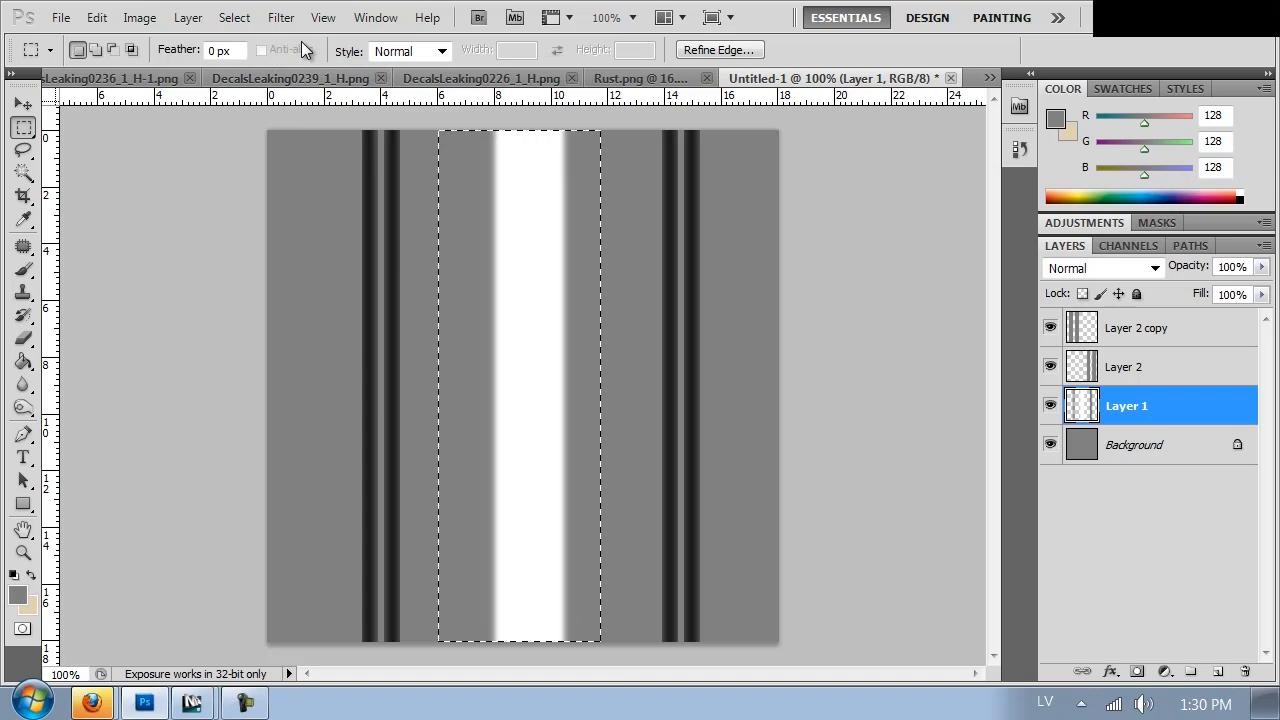
click(281, 18)
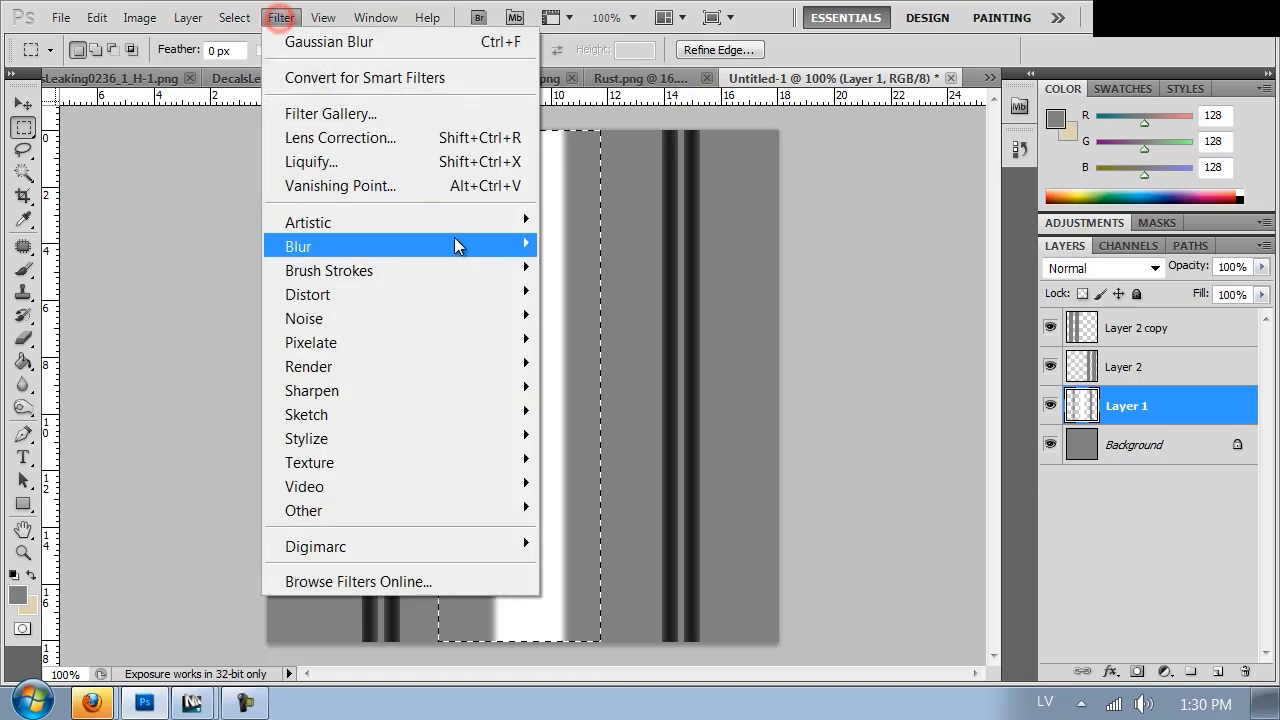
mouse_move(459, 241)
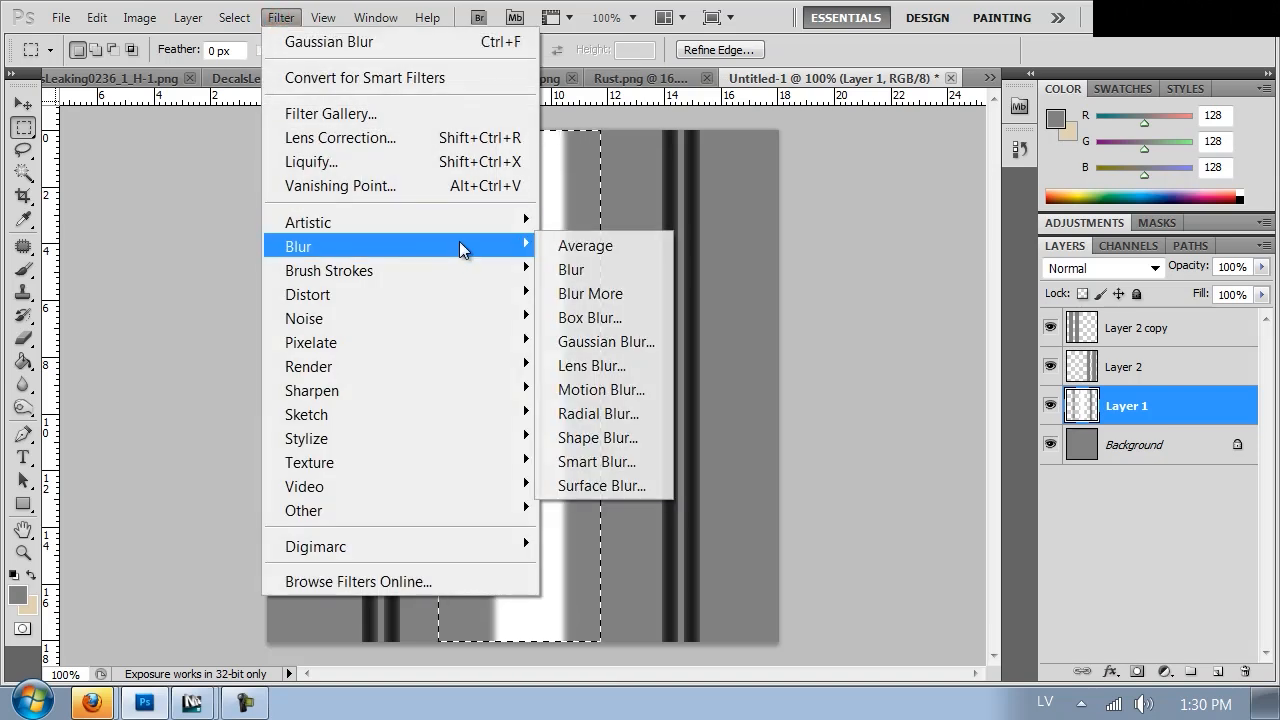
click(600, 342)
drag(853, 496, 863, 498)
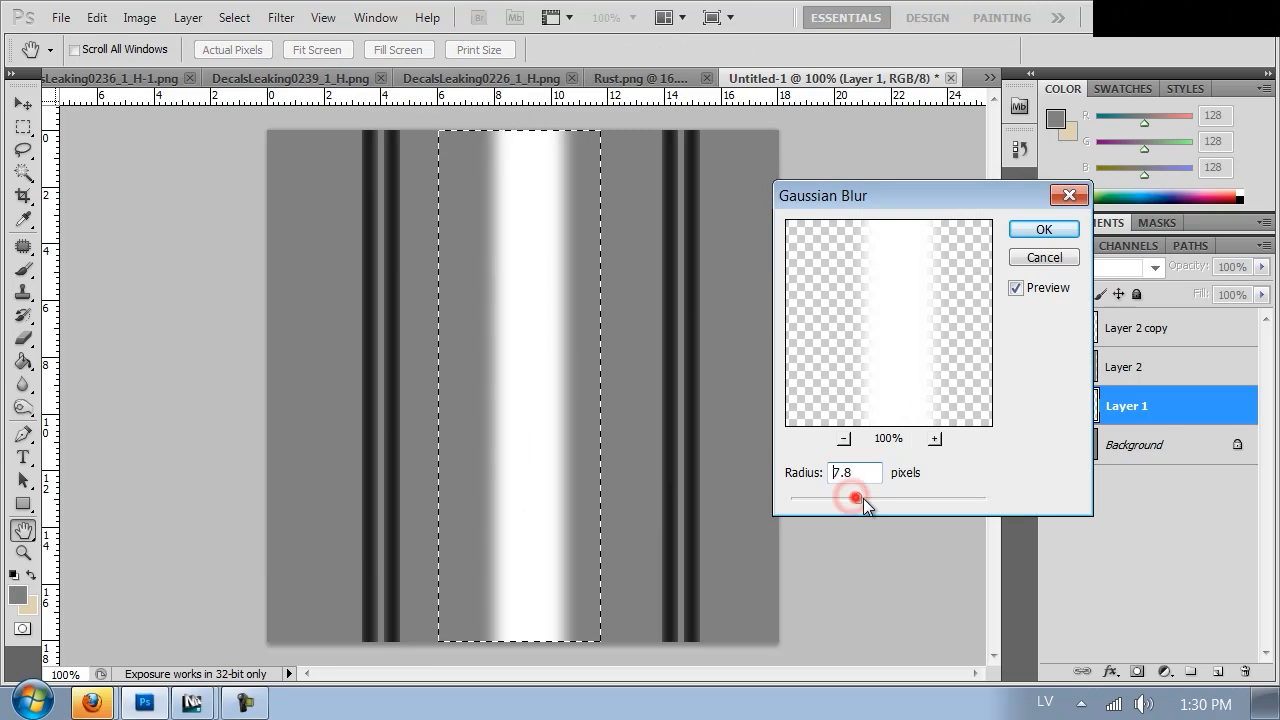
click(1043, 229)
Step: Select strips on both sides of the white stripe and fill them with the 128 grey on a new layer to trim its blurred edges
click(622, 115)
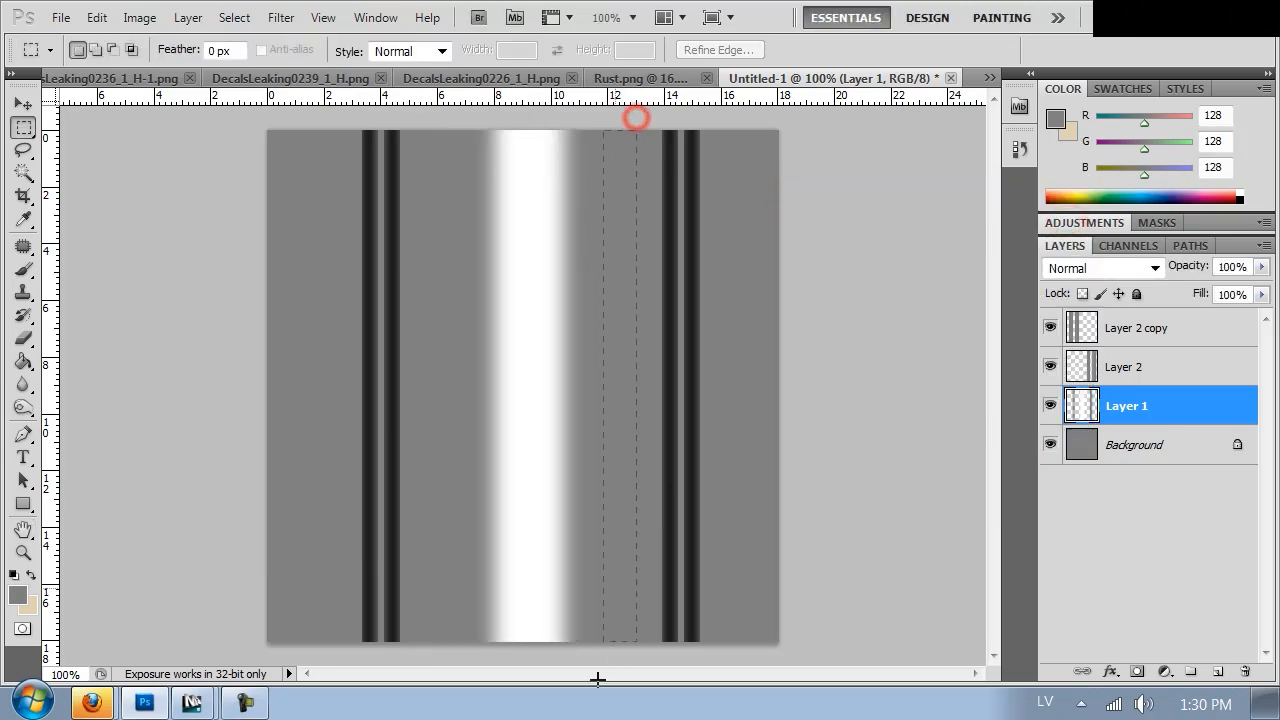
drag(587, 707, 568, 702)
drag(426, 121, 491, 674)
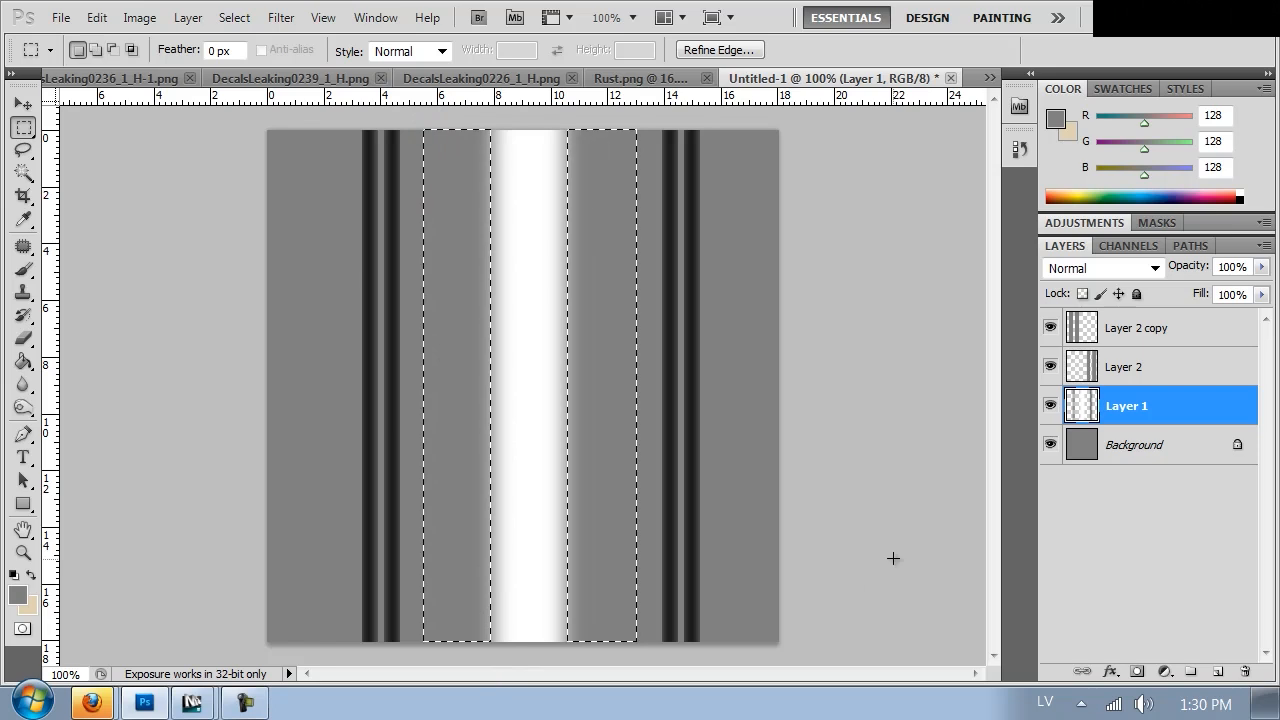
key(g)
click(749, 386)
click(603, 334)
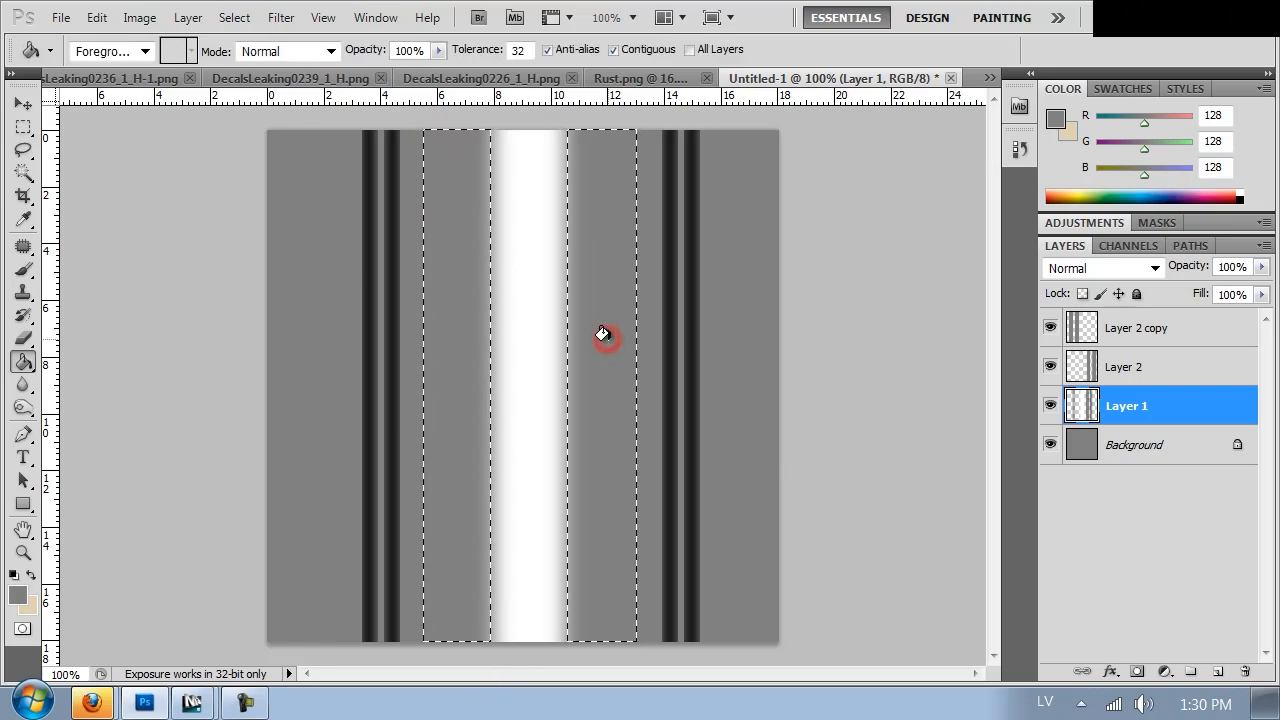
click(1218, 671)
click(583, 277)
key(ctrl+d)
key(ctrl+alt+shift+s)
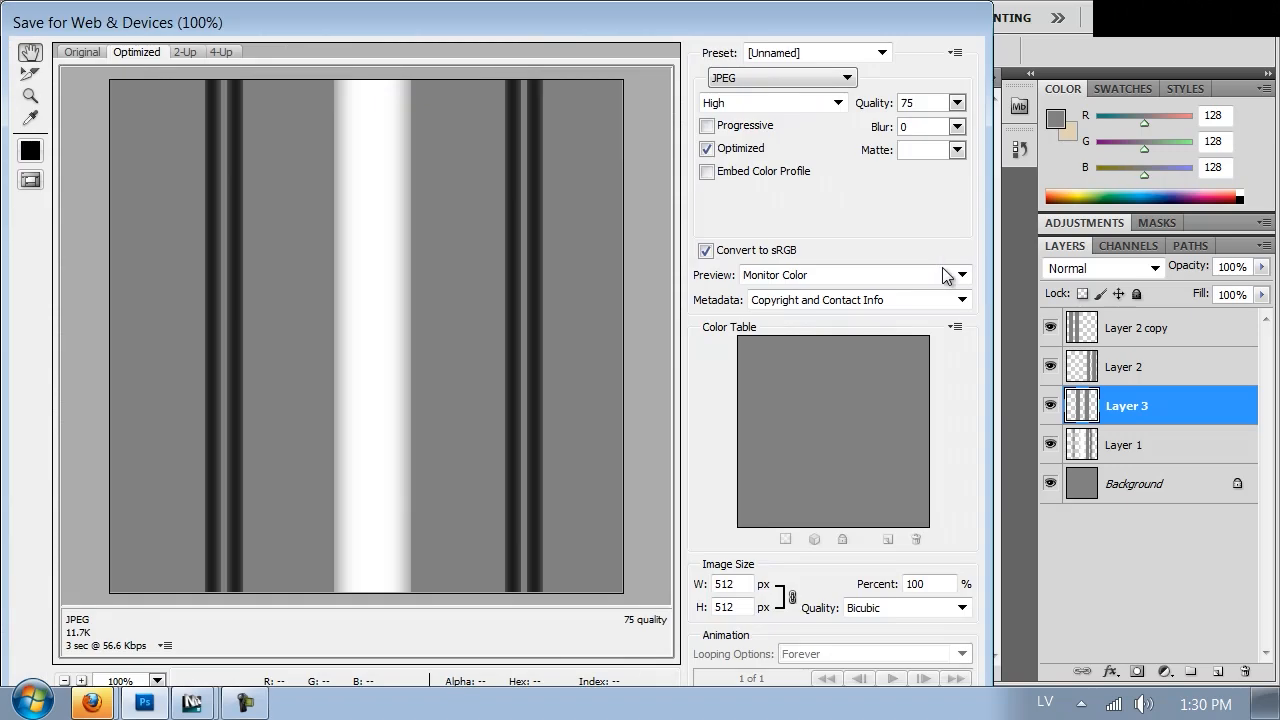
click(408, 441)
drag(822, 22, 823, 3)
key(Escape)
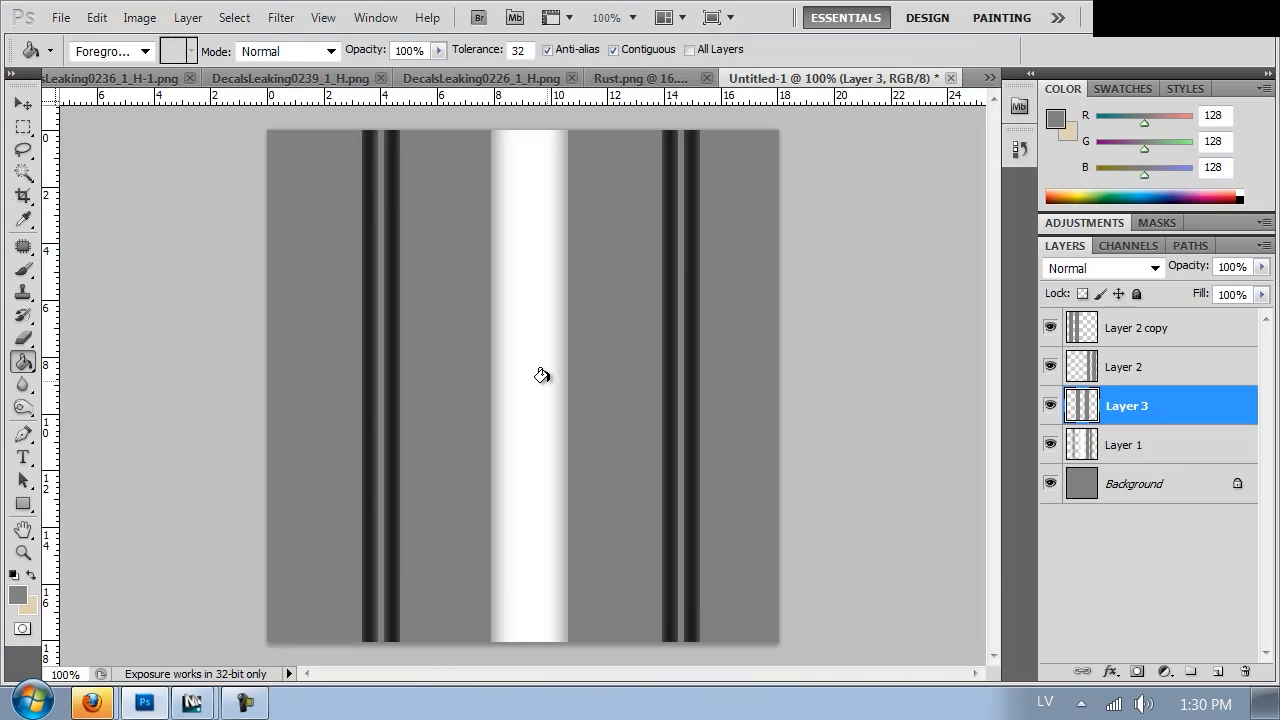
Step: Save the stripe image as a PNG file named gradient in the Textures folder
key(ctrl+s)
click(317, 487)
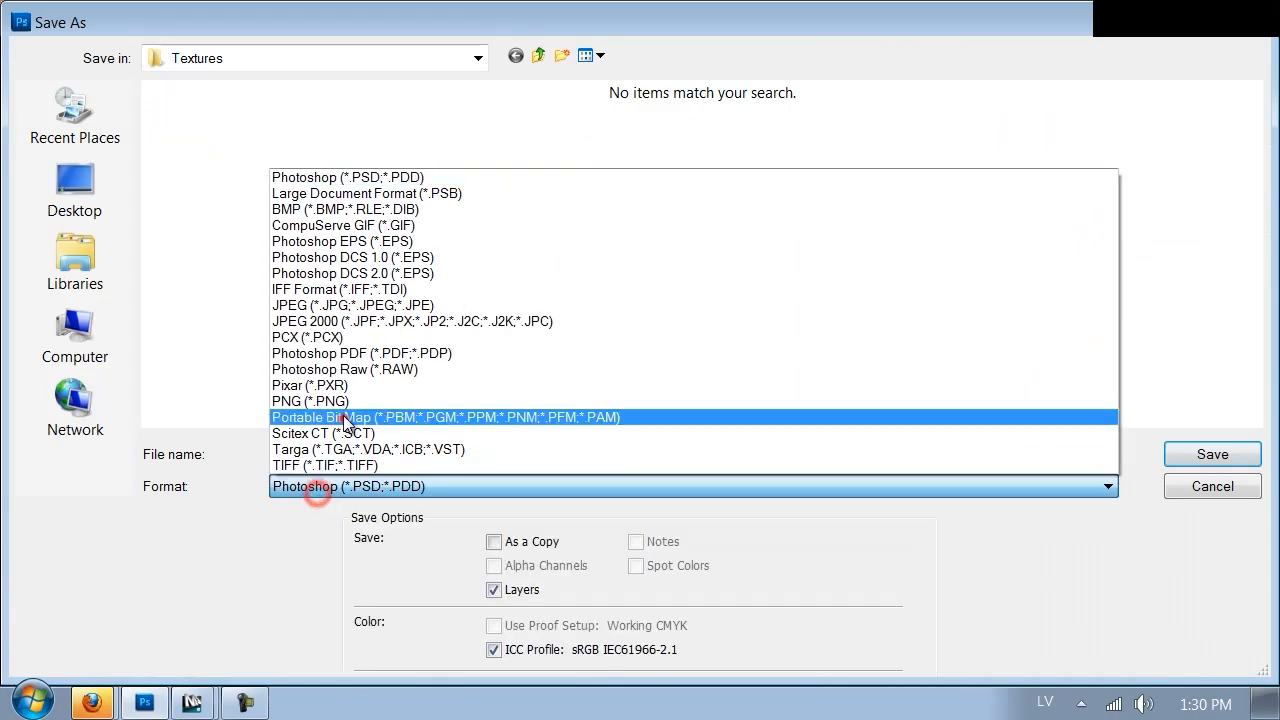
click(353, 395)
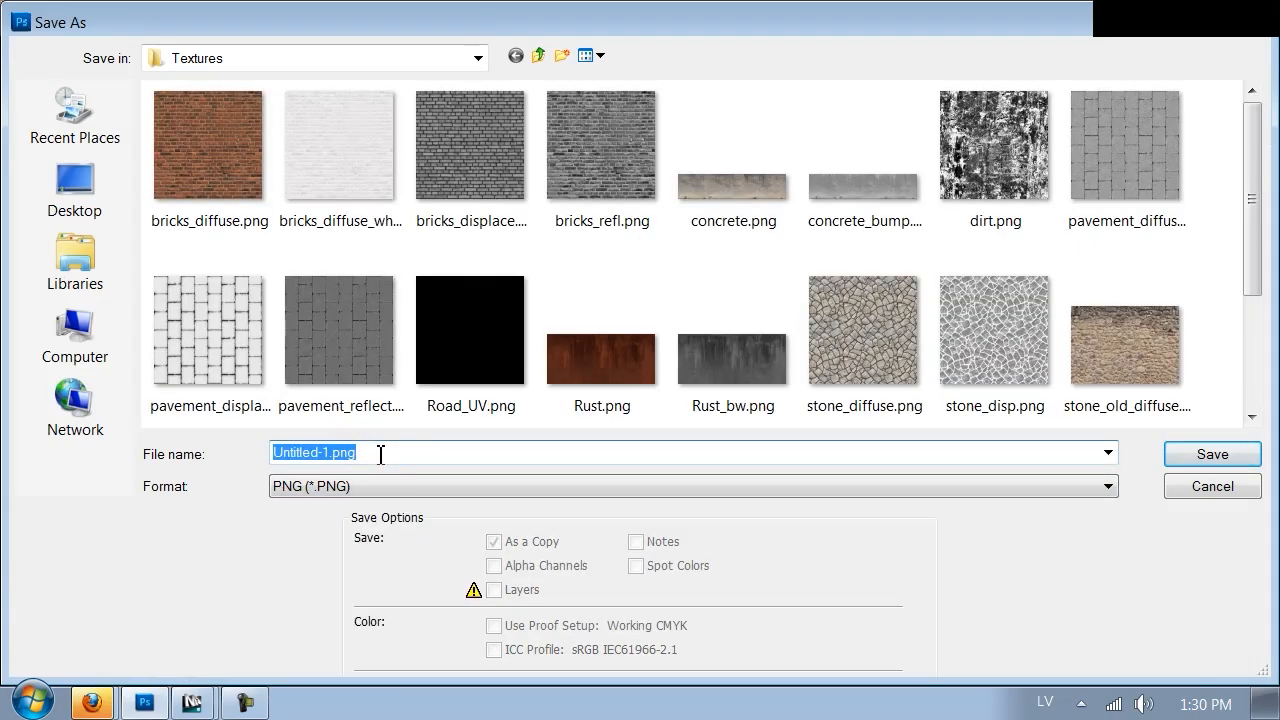
text(gradien)
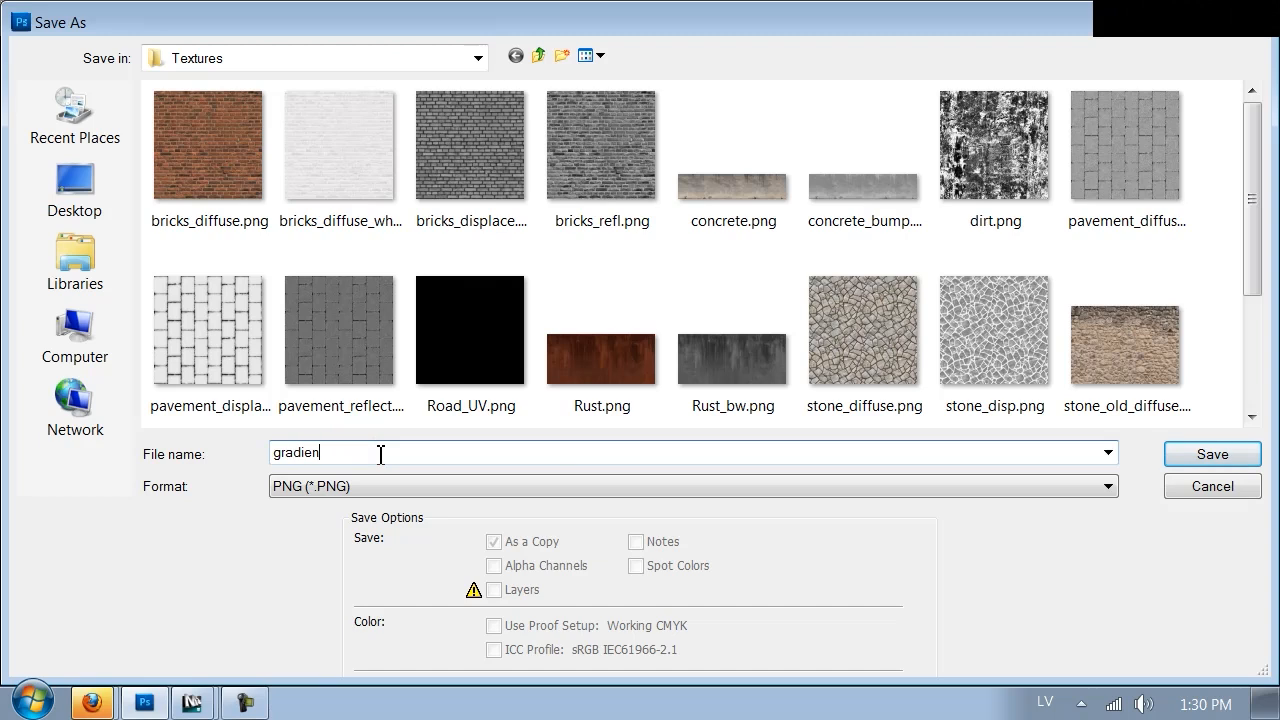
text(t)
key(Return)
key(Return)
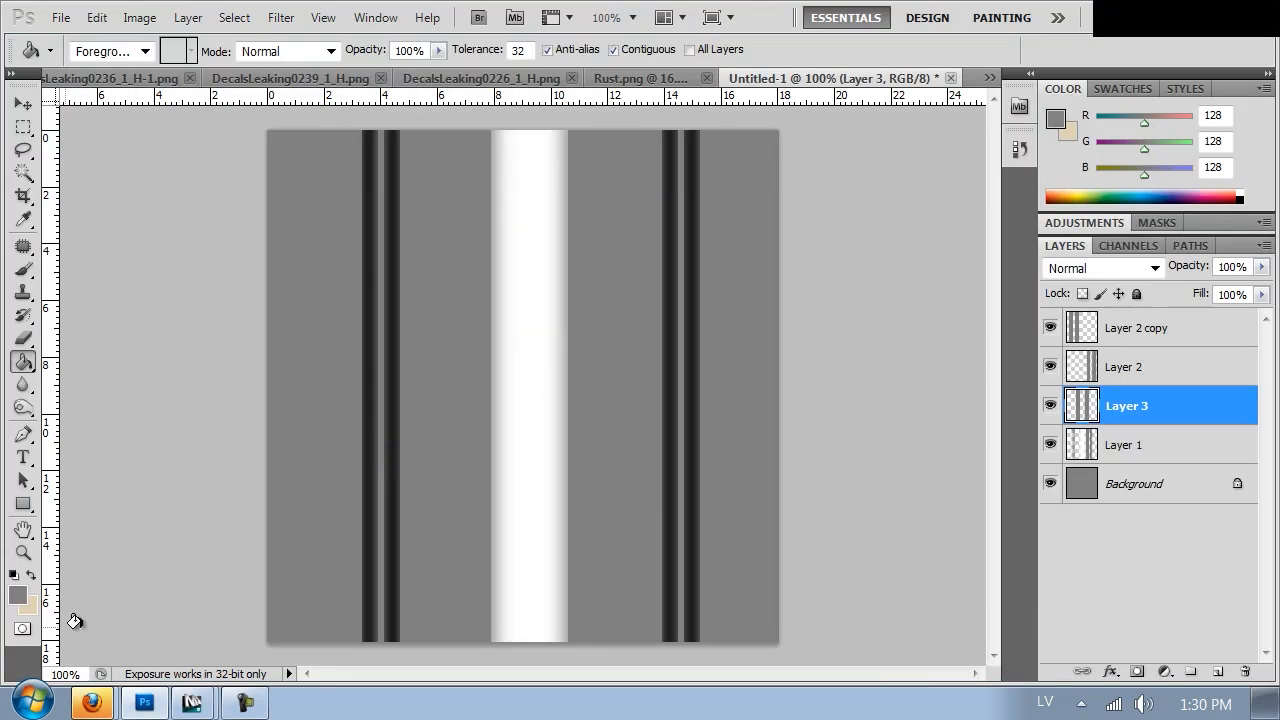
Step: Switch to 3ds Max, close the V-Ray frame buffer and render setup windows, and open the Material Editor on Rust_corrugated_2
mouse_move(192, 703)
click(225, 662)
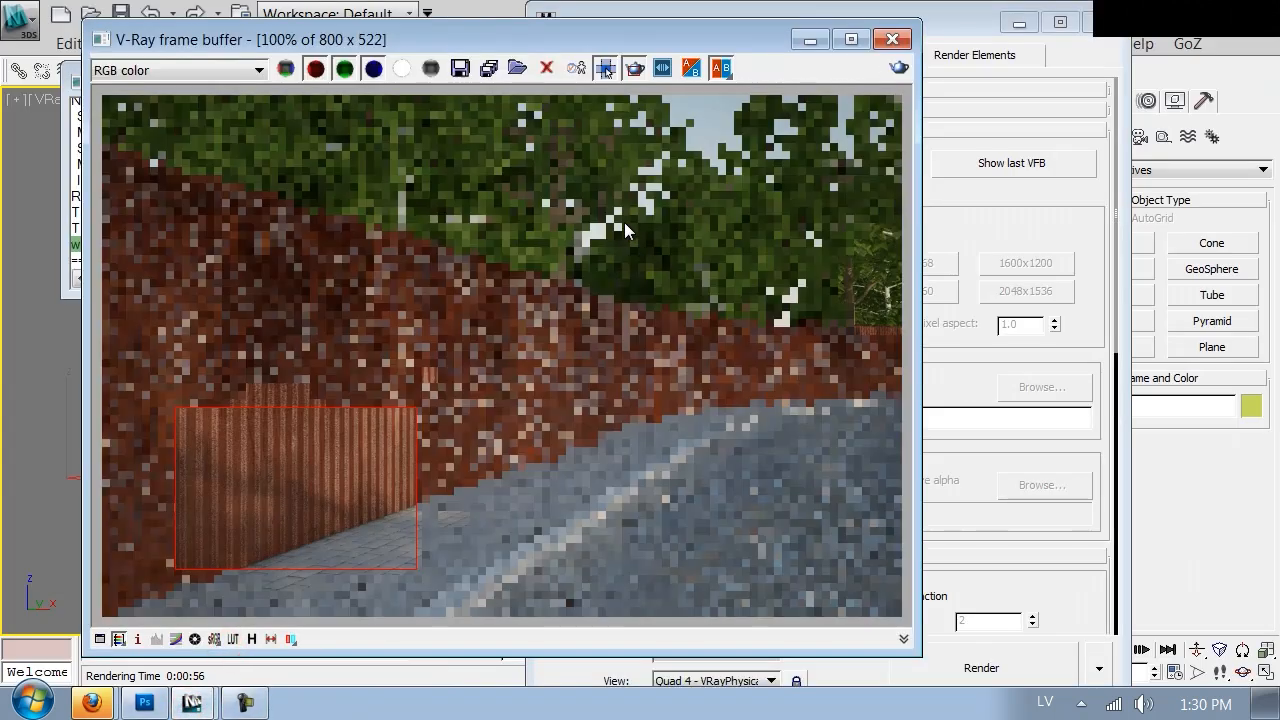
click(604, 68)
click(901, 47)
click(1090, 22)
key(m)
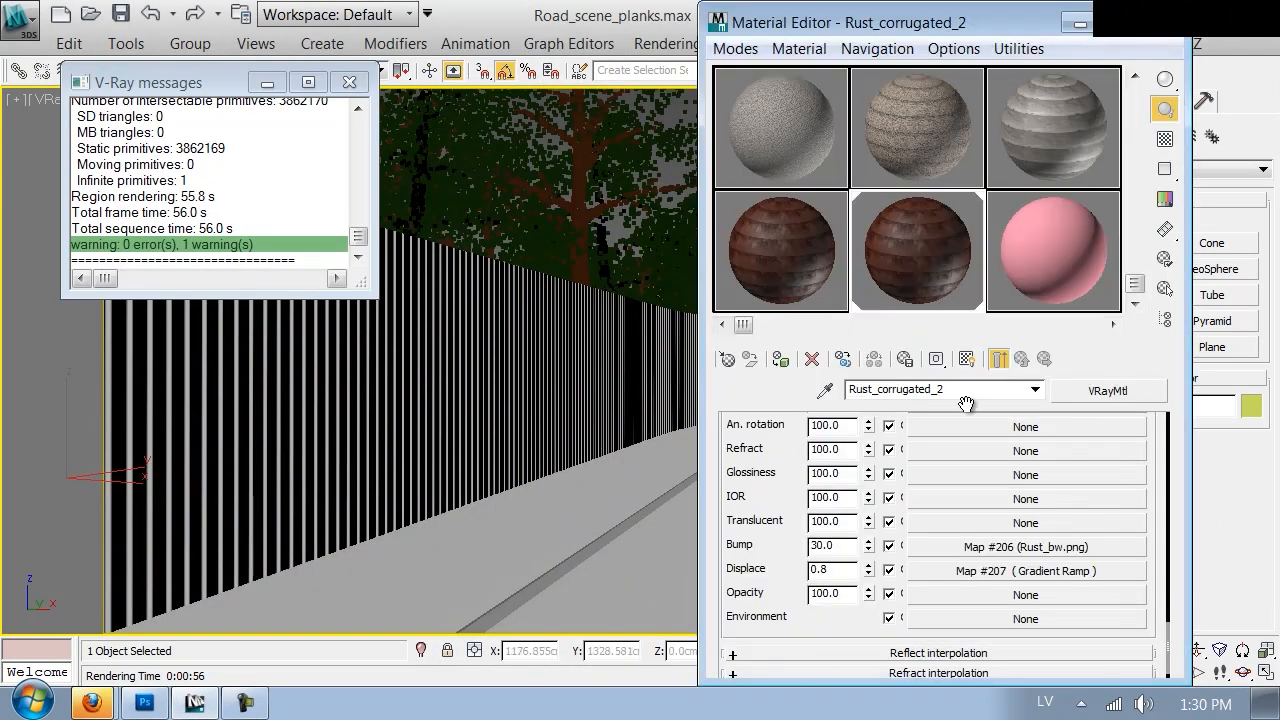
Step: Replace the Gradient Ramp in Rust_corrugated_2's displacement slot with a Bitmap map loading gradient.png from the Textures folder
click(998, 572)
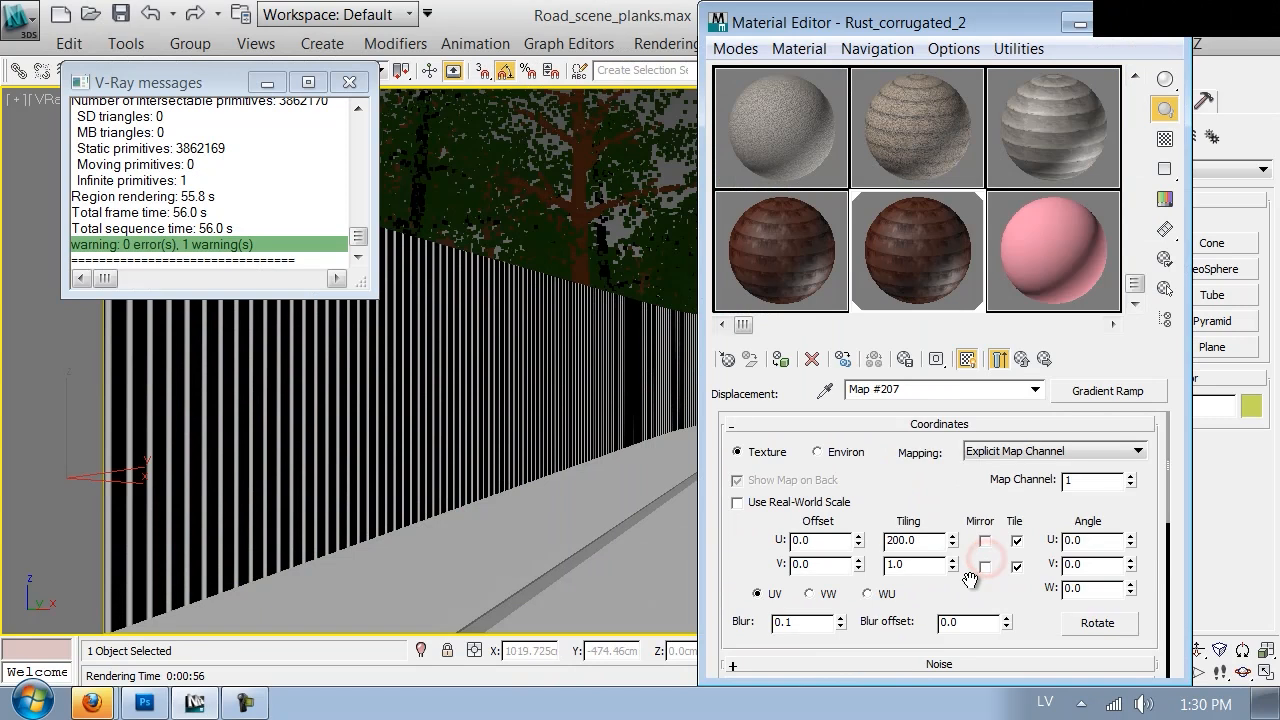
drag(971, 580, 974, 451)
scroll(1045, 430, up, 2)
click(1087, 386)
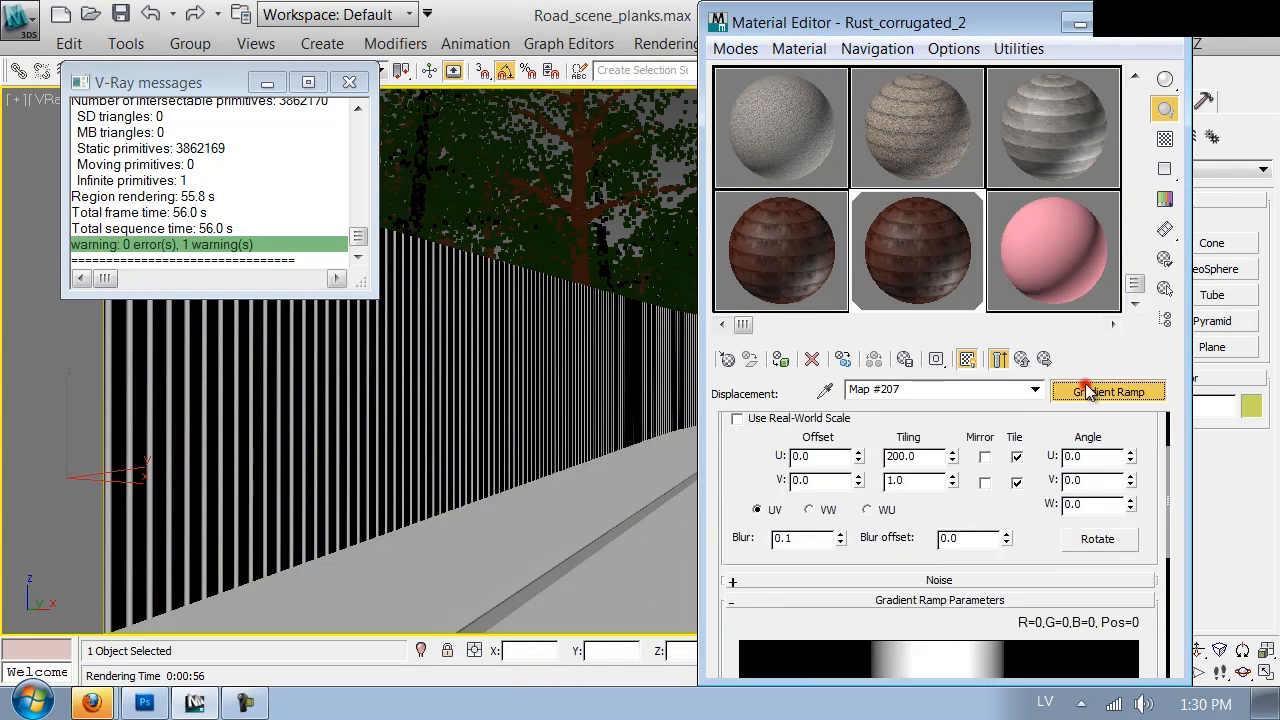
double_click(651, 195)
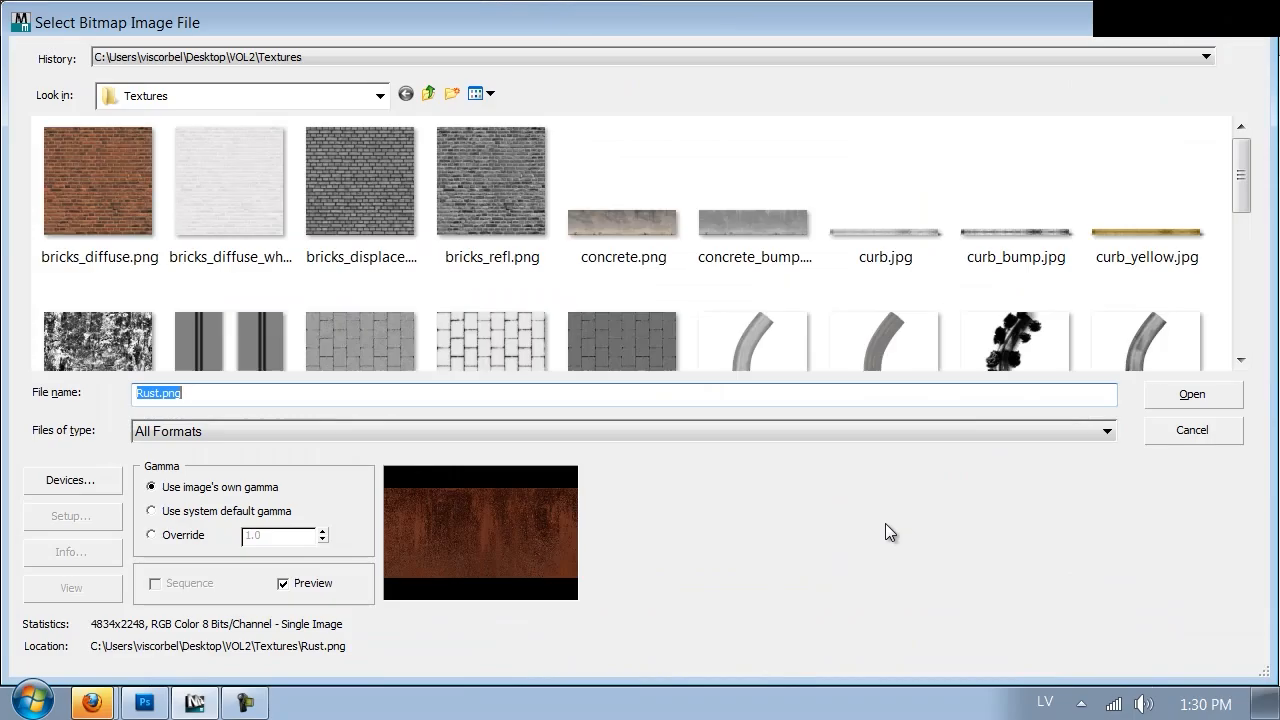
click(355, 188)
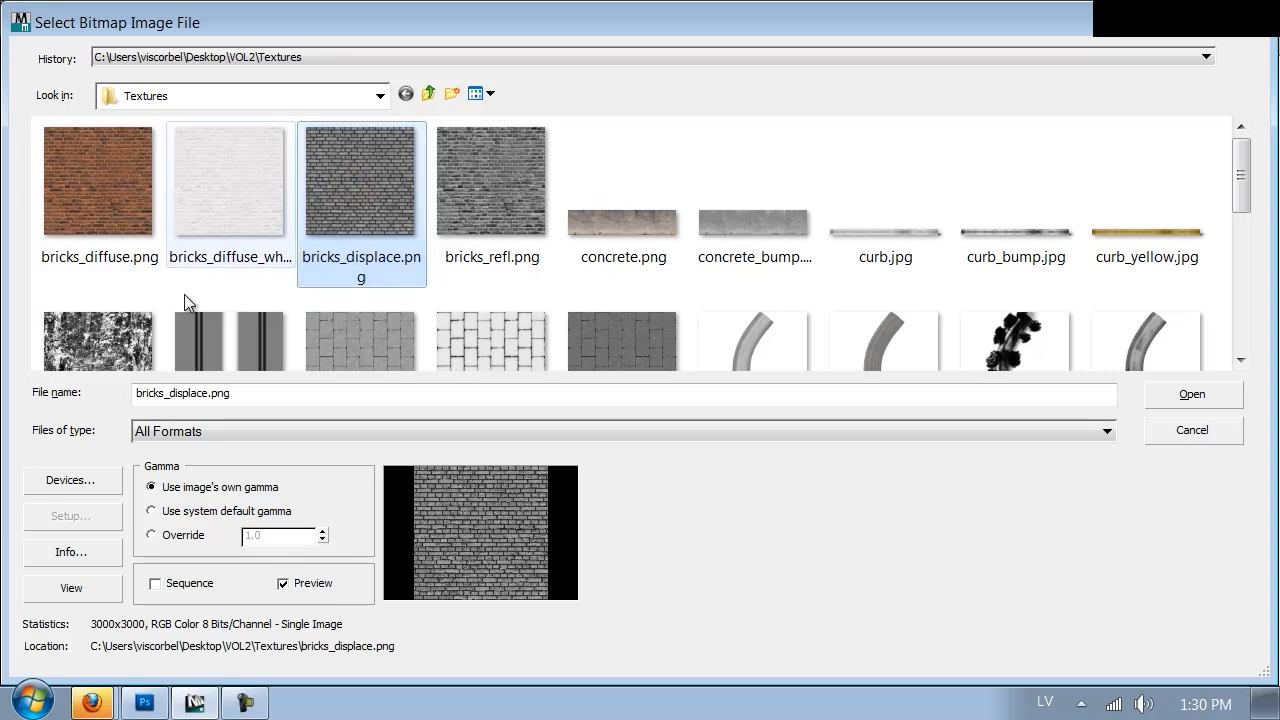
click(256, 395)
double_click(248, 347)
Step: Show the gradient.png displacement map in the viewport and set its U tiling to 130, trying 100 and 120 first
click(968, 359)
double_click(899, 541)
text(100)
key(Return)
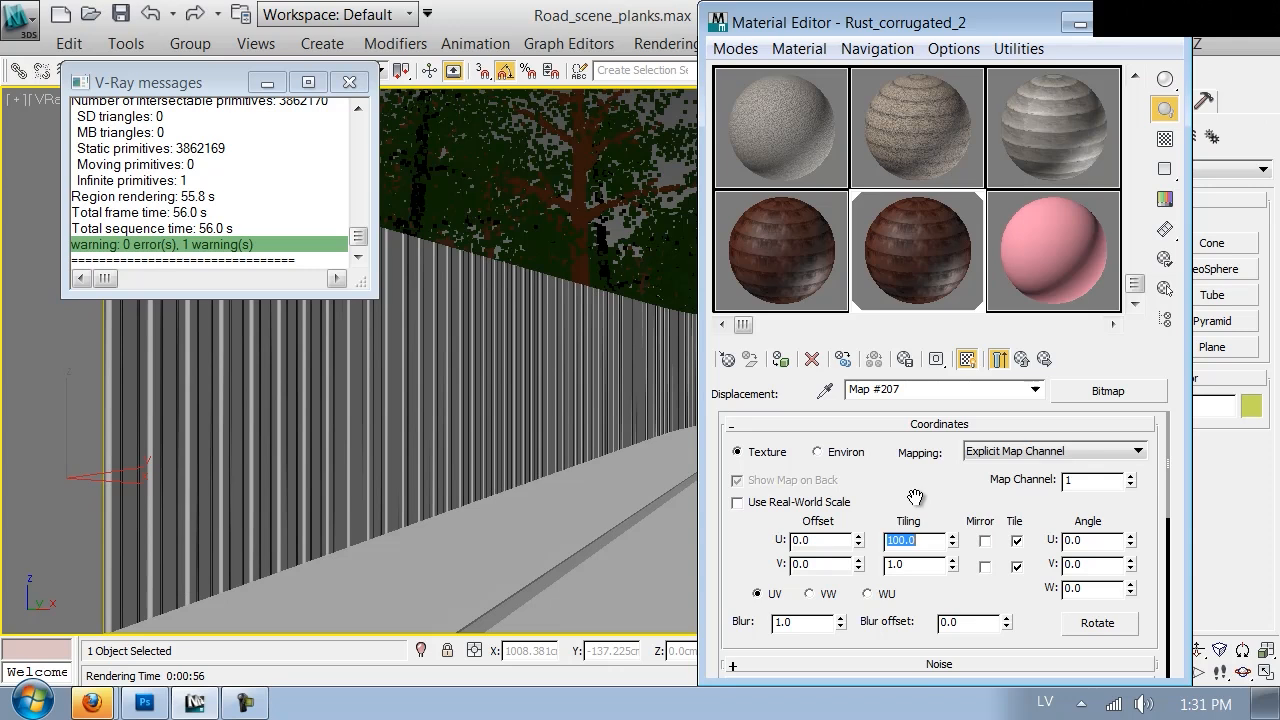
text(120)
key(Return)
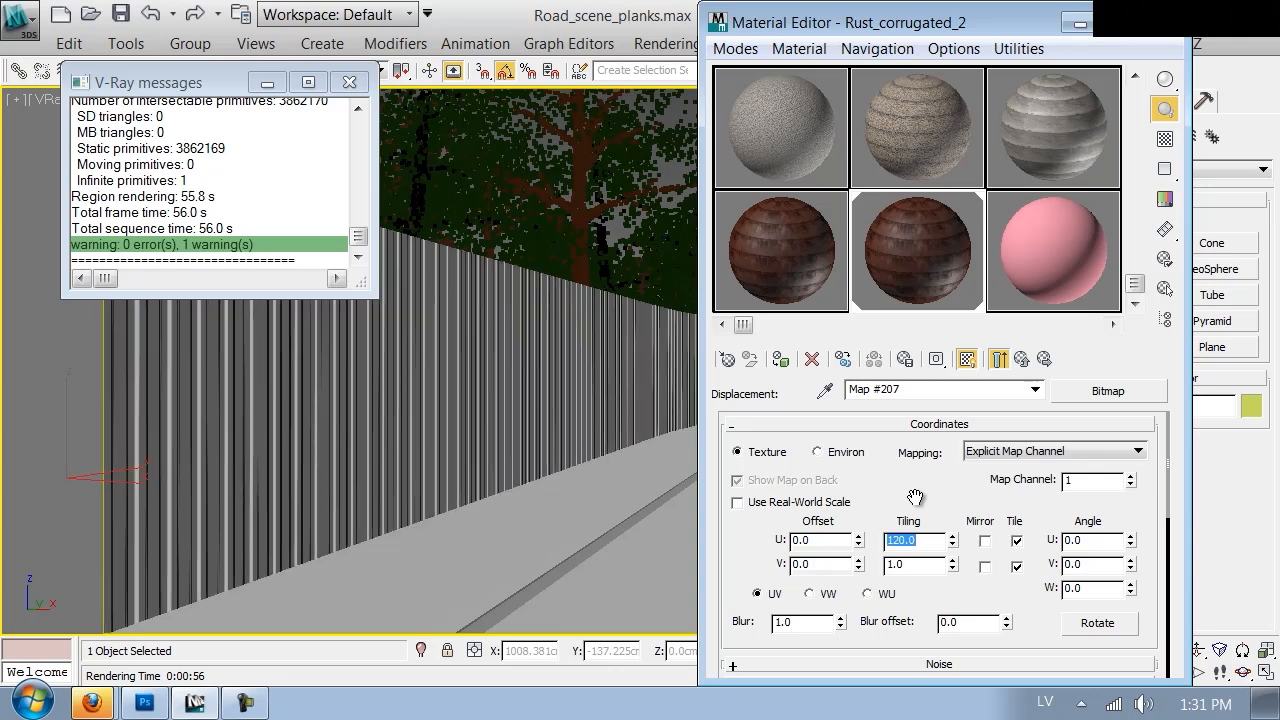
key(Return)
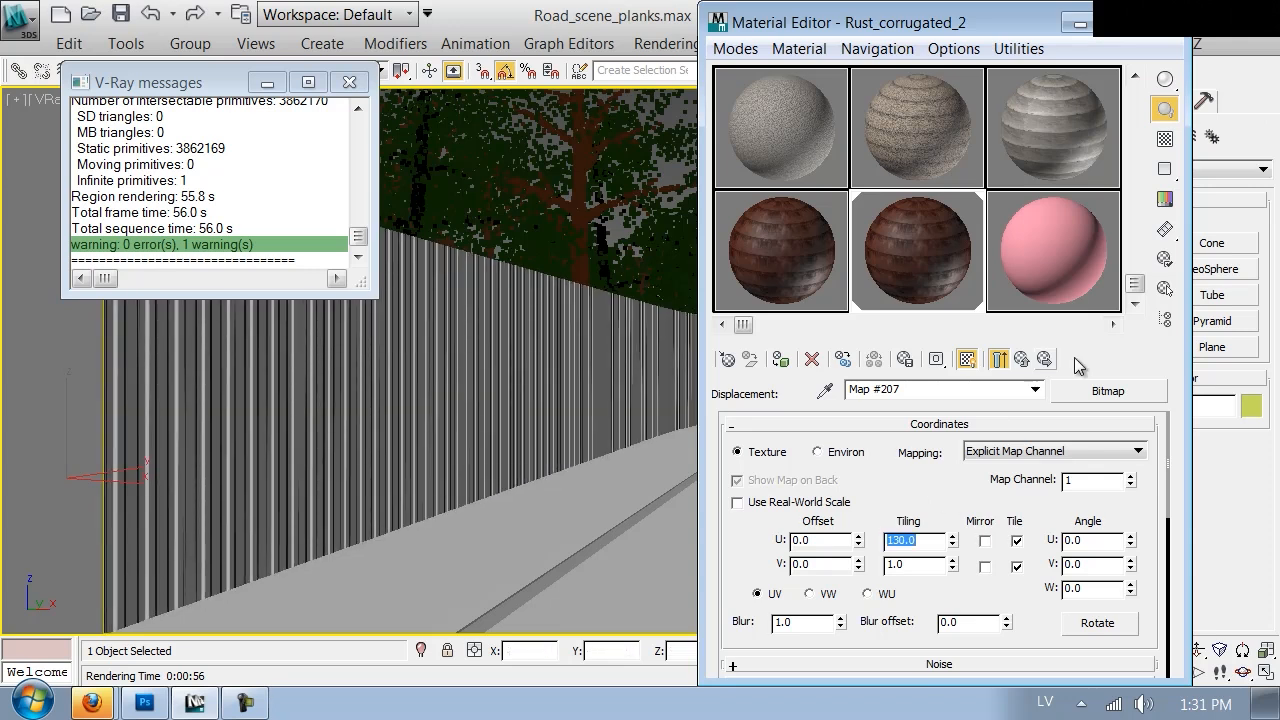
Step: Set the material's displacement amount to 1.5 and the gradient.png map's blur to 0.3
click(1021, 358)
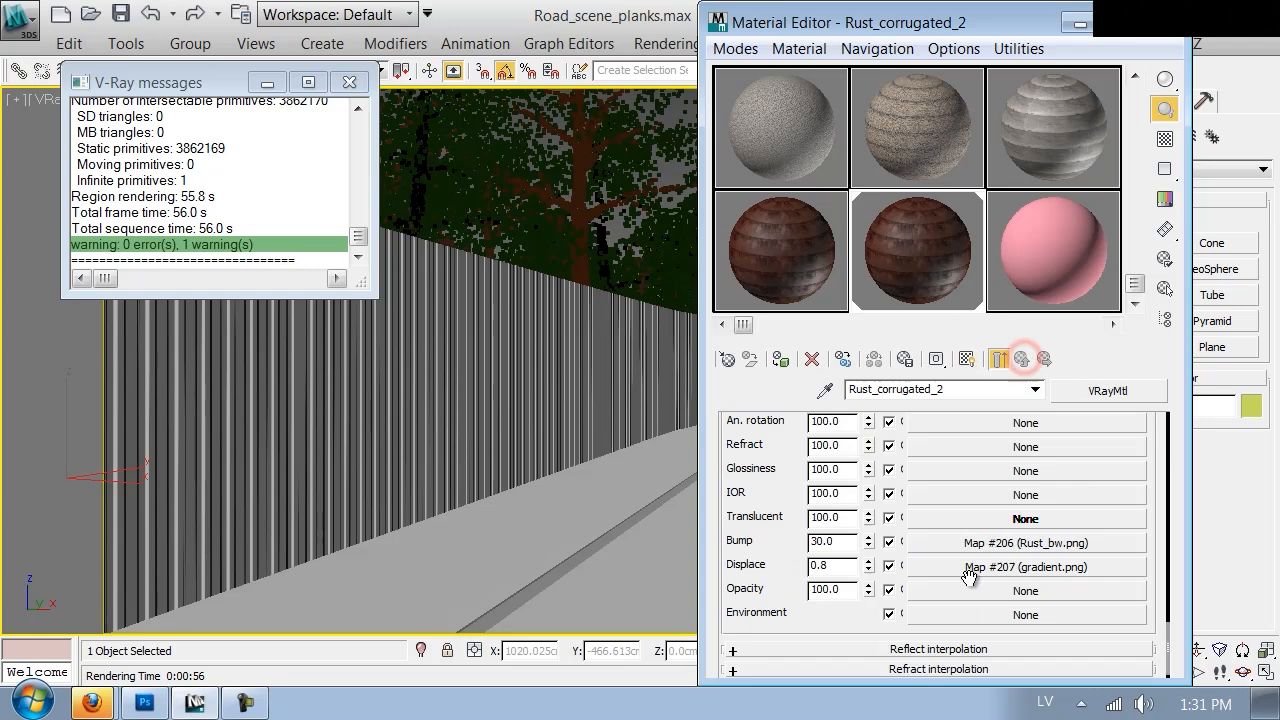
text(1.5)
key(Return)
click(918, 567)
double_click(800, 623)
text(0.3)
key(Return)
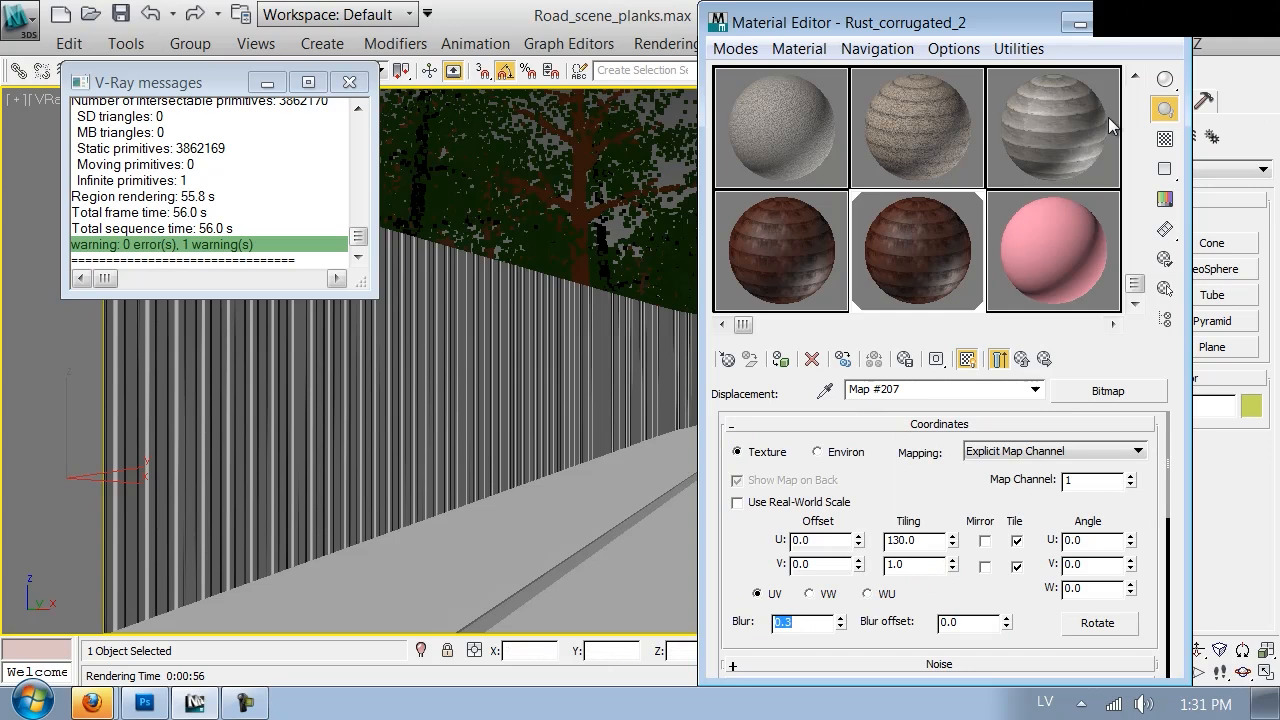
Step: Close the Material Editor and render the wall region to examine the new corrugation
click(1164, 22)
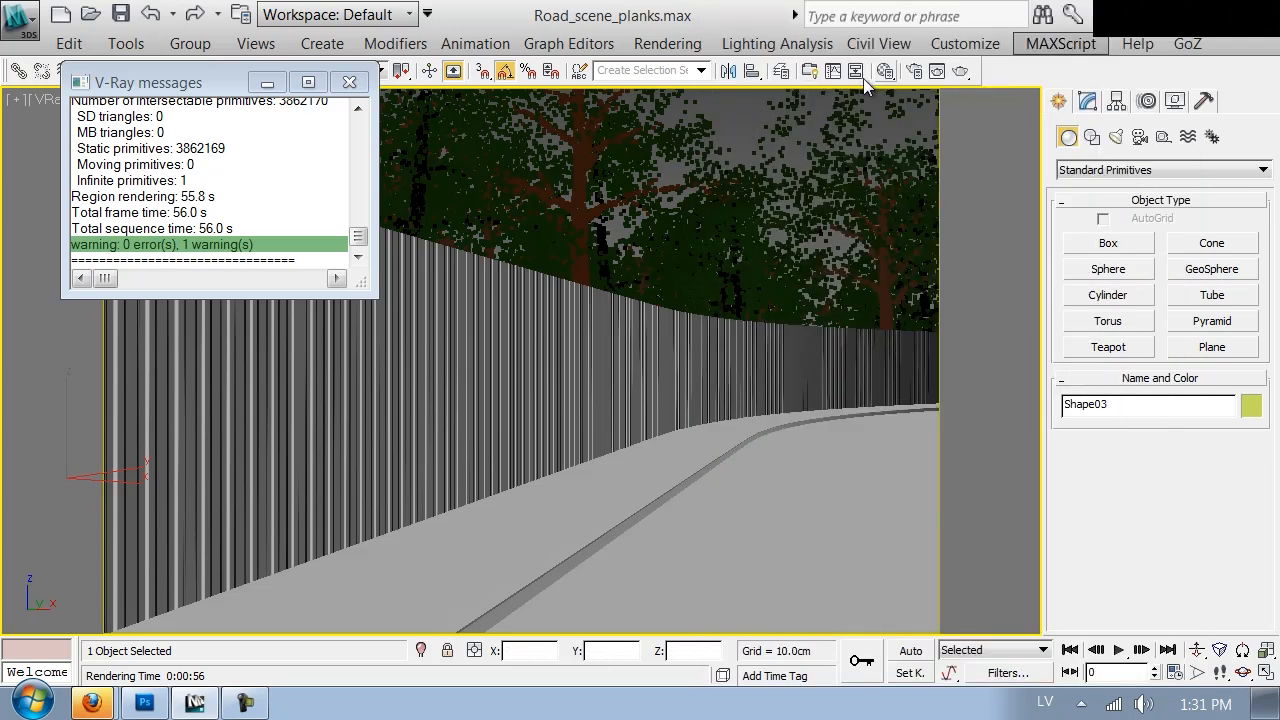
click(955, 78)
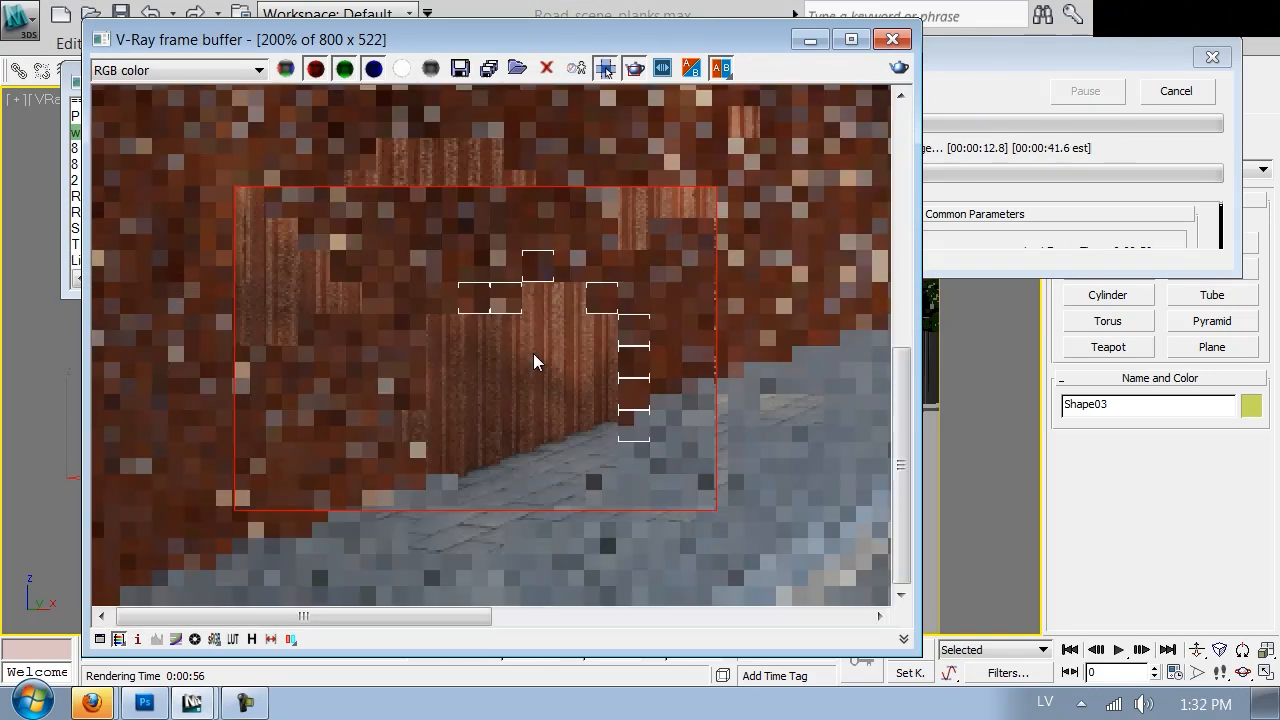
scroll(533, 353, down, 1)
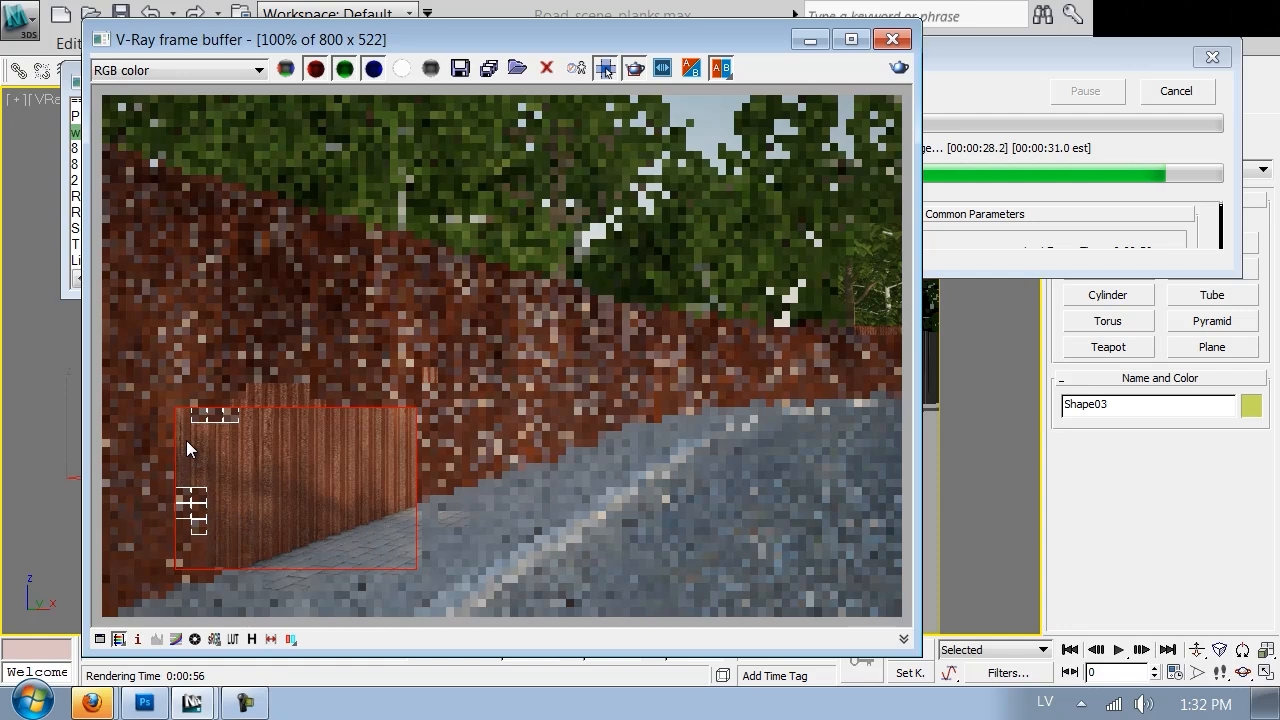
scroll(260, 454, down, 1)
scroll(399, 409, up, 1)
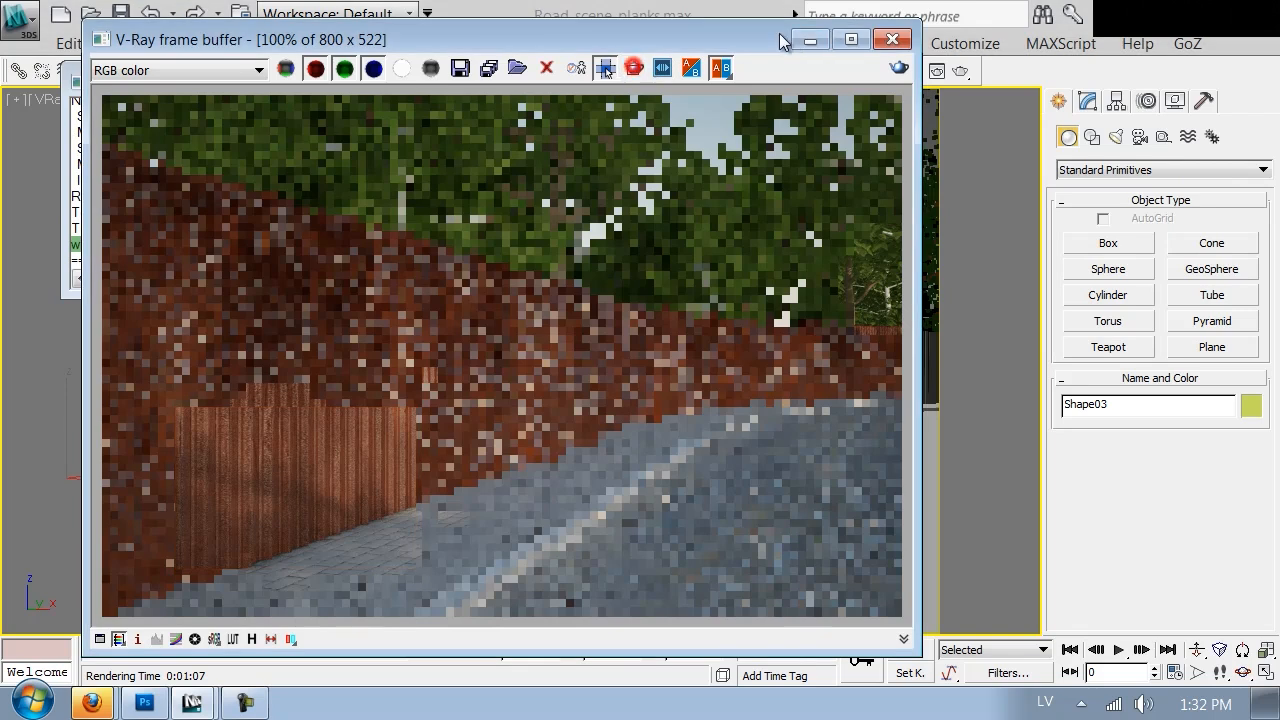
Step: Close the frame buffer and set the displacement amount of Rust_corrugated_2 to 1
click(892, 39)
key(m)
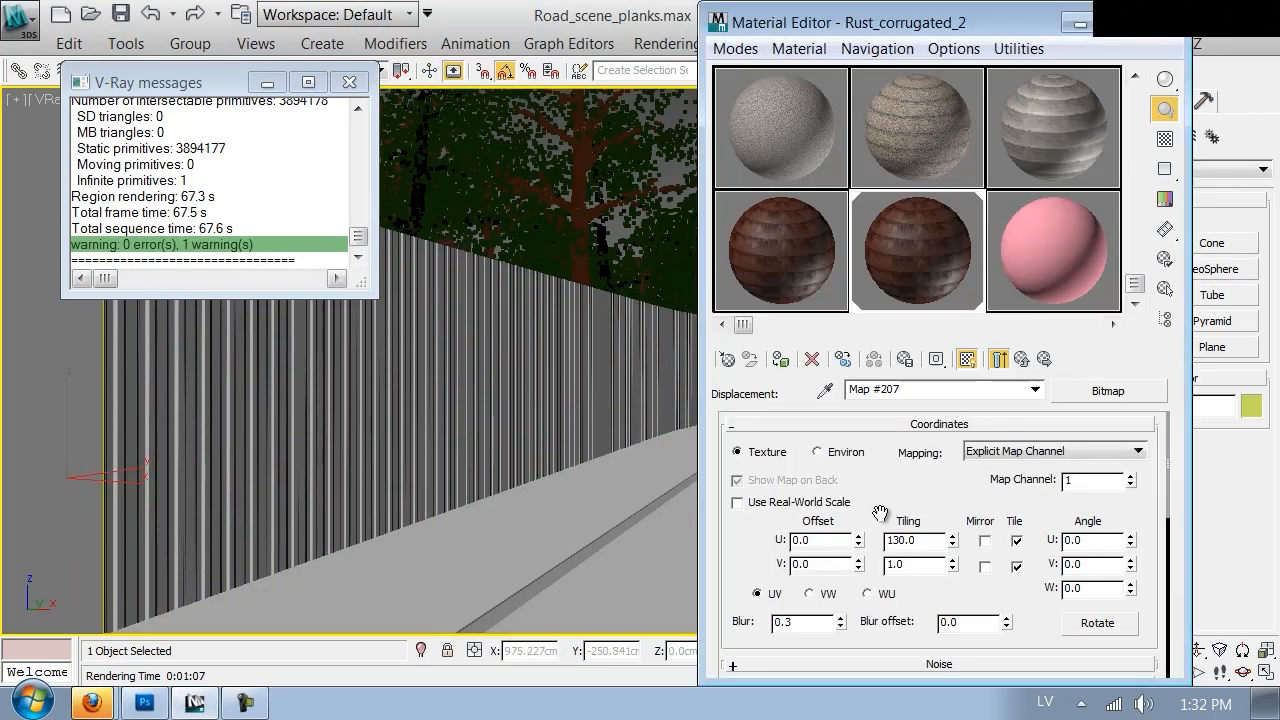
click(1020, 359)
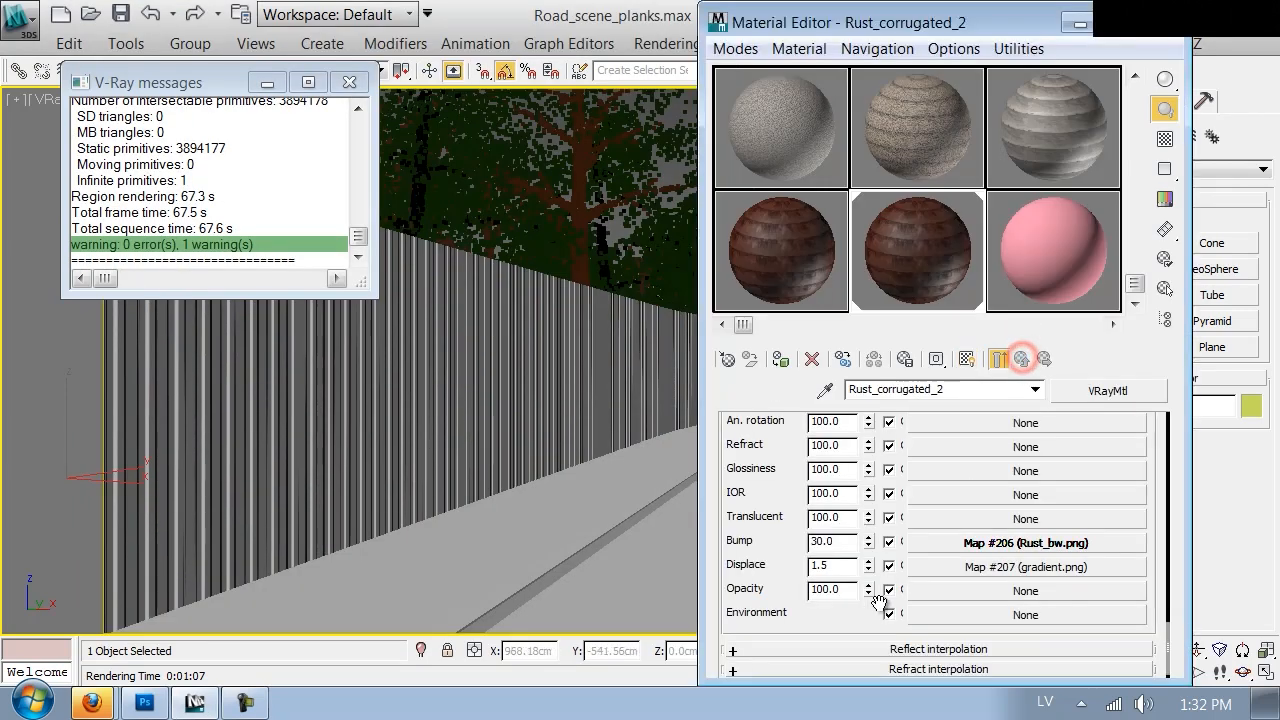
double_click(838, 565)
text(1)
key(Return)
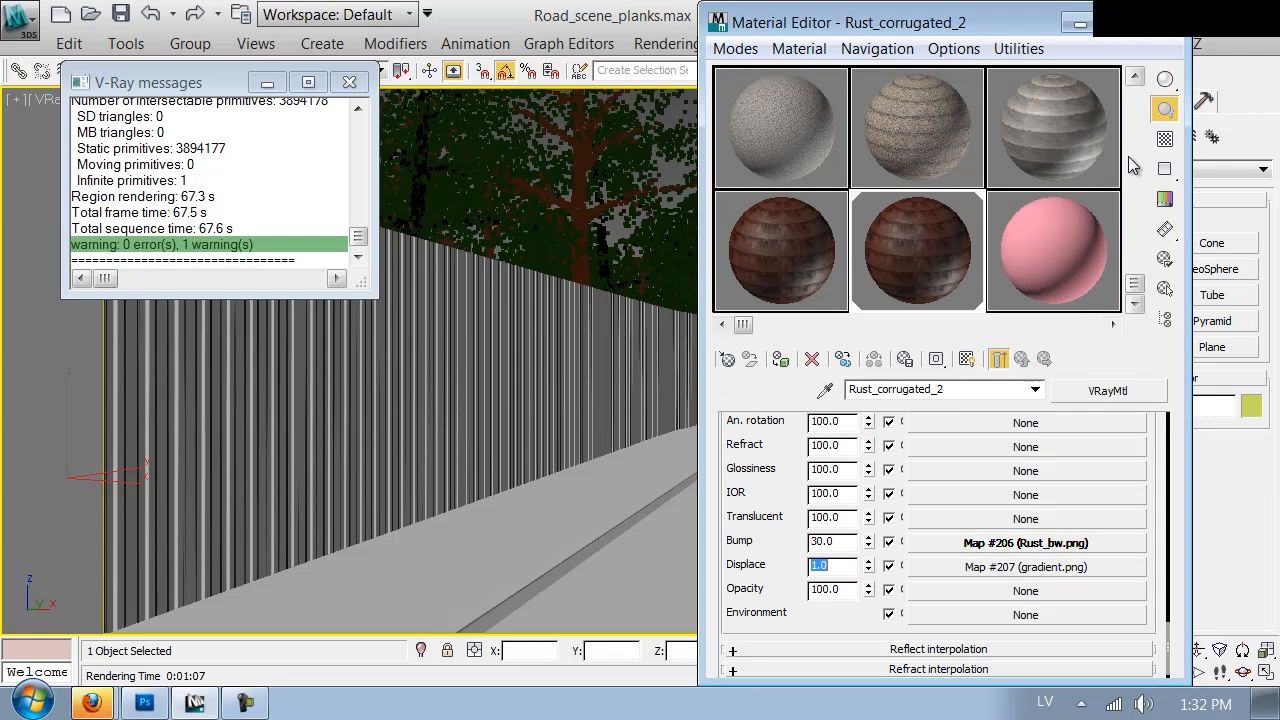
Step: Close the Material Editor and reposition the camera to show more of the wall along the curved road
click(1163, 38)
key(Up)
mouse_move(714, 496)
mouse_down()
mouse_move(690, 491)
mouse_move(704, 488)
mouse_up()
key(Down)
key(Up)
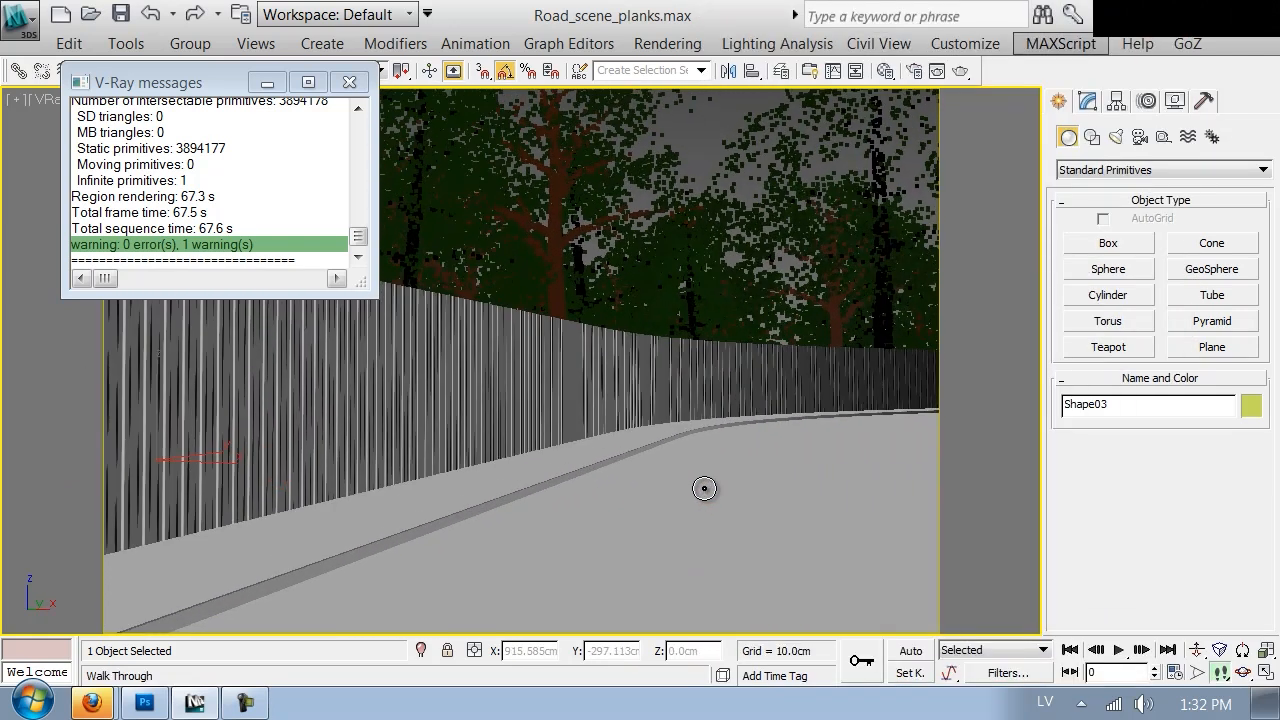
Step: Render the new camera view to check the corrugated rust wall, stopping the render once the wall is resolved
click(349, 82)
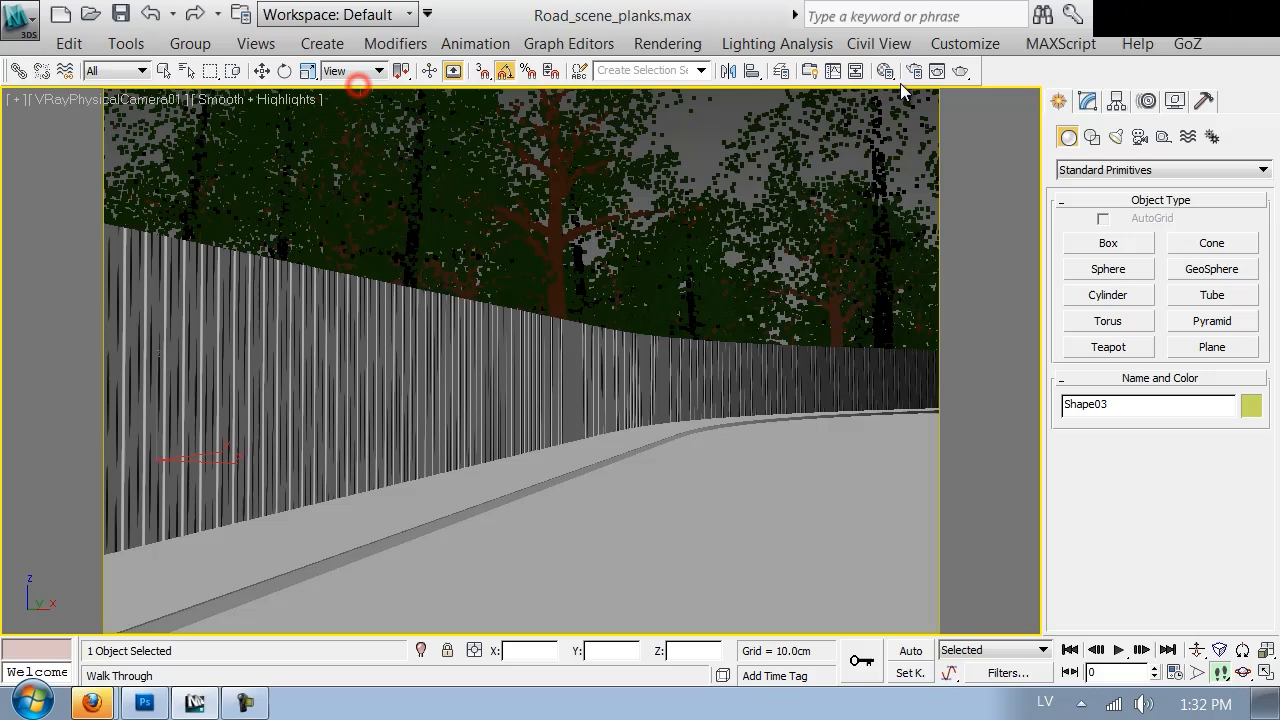
click(963, 70)
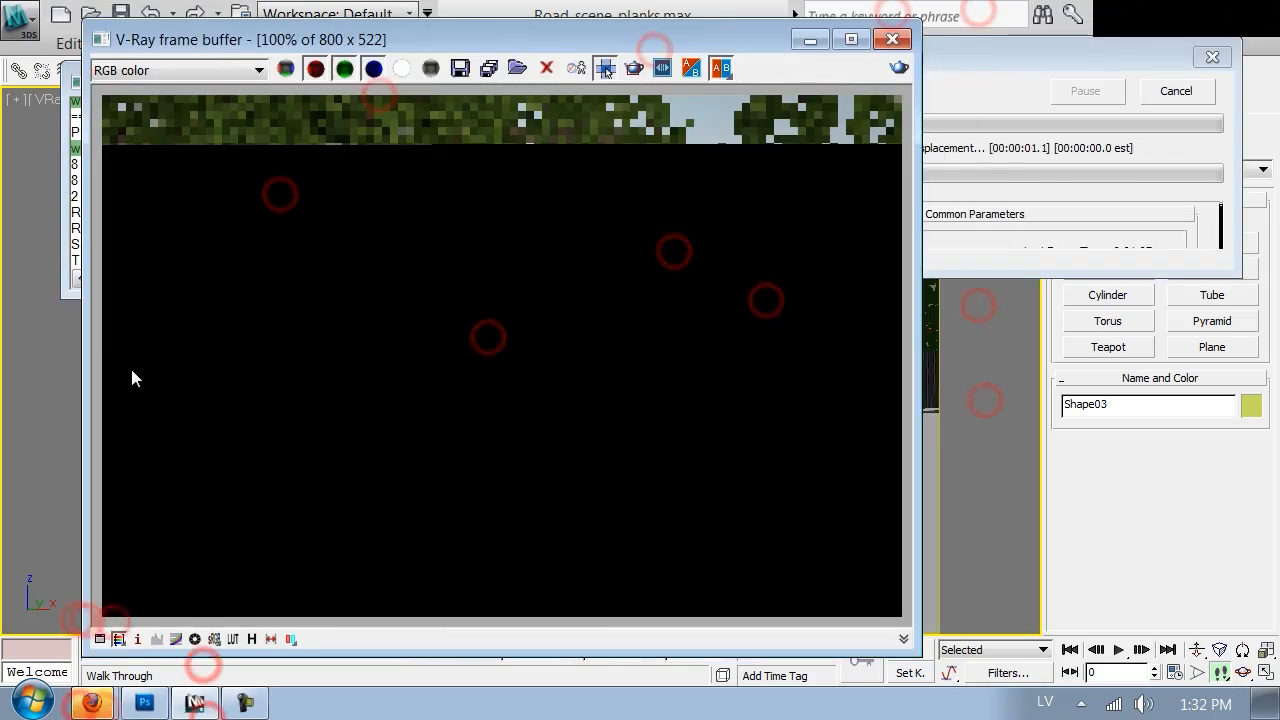
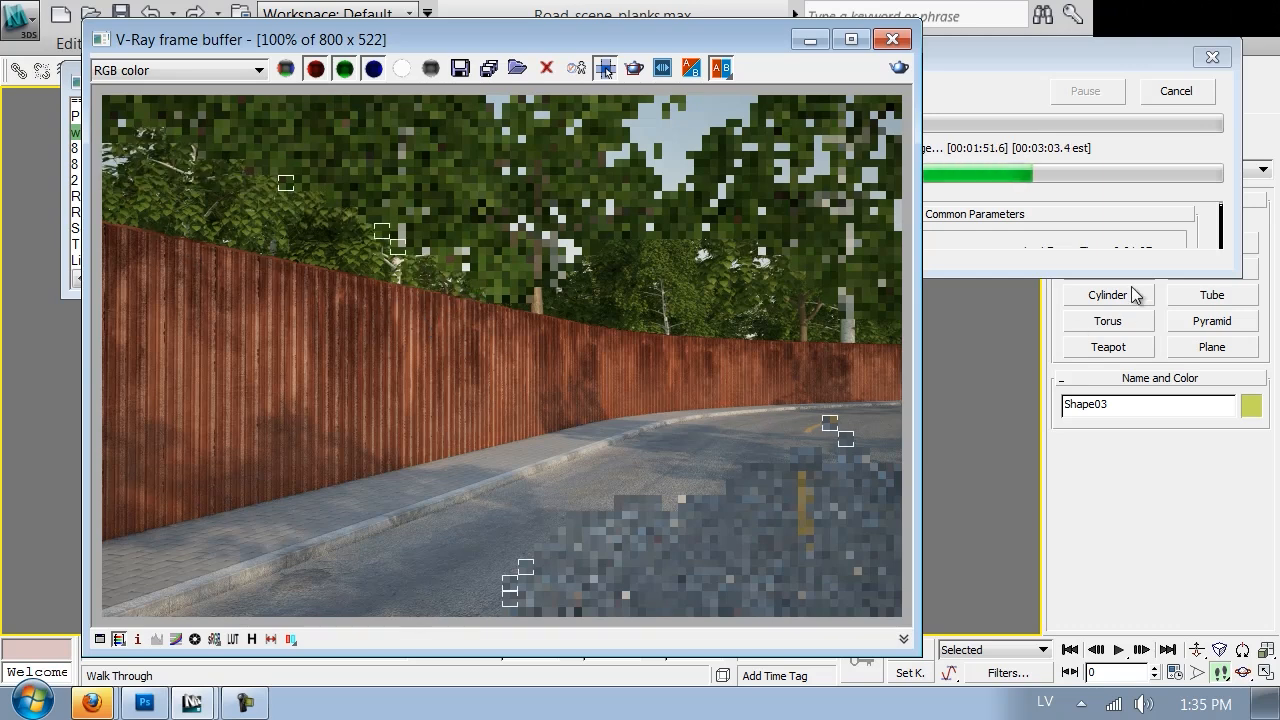
click(1176, 91)
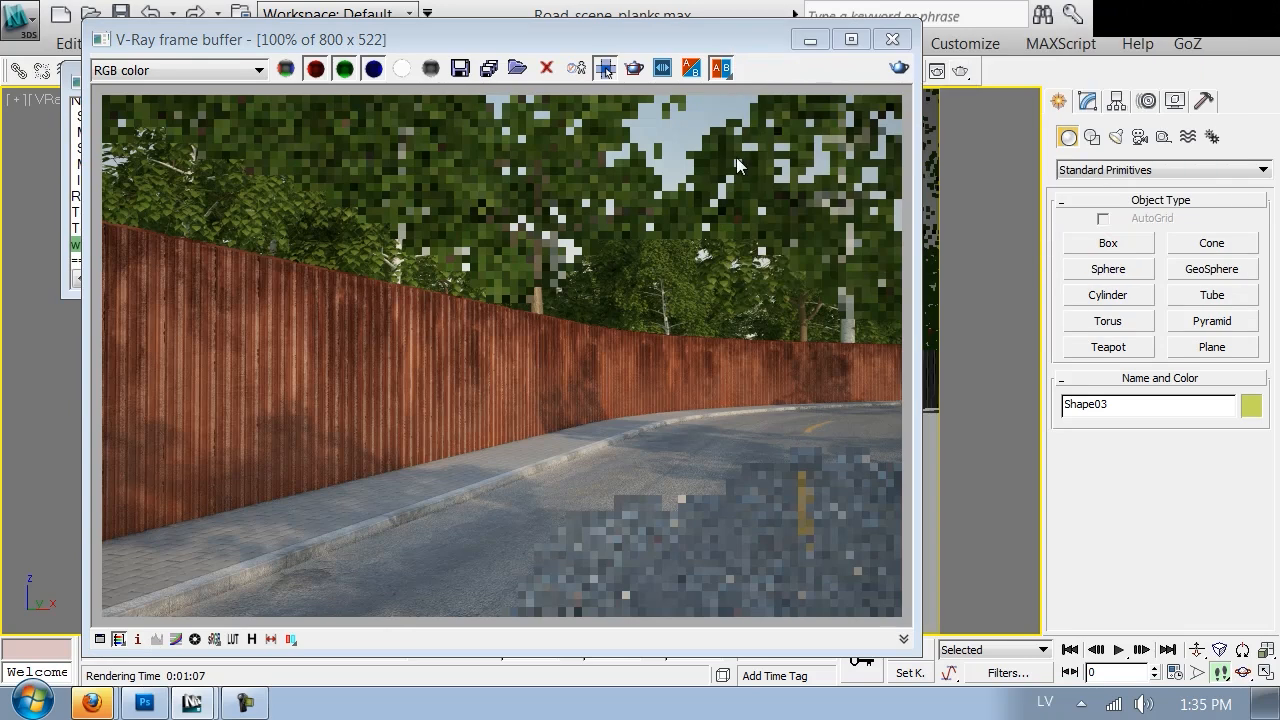
click(892, 40)
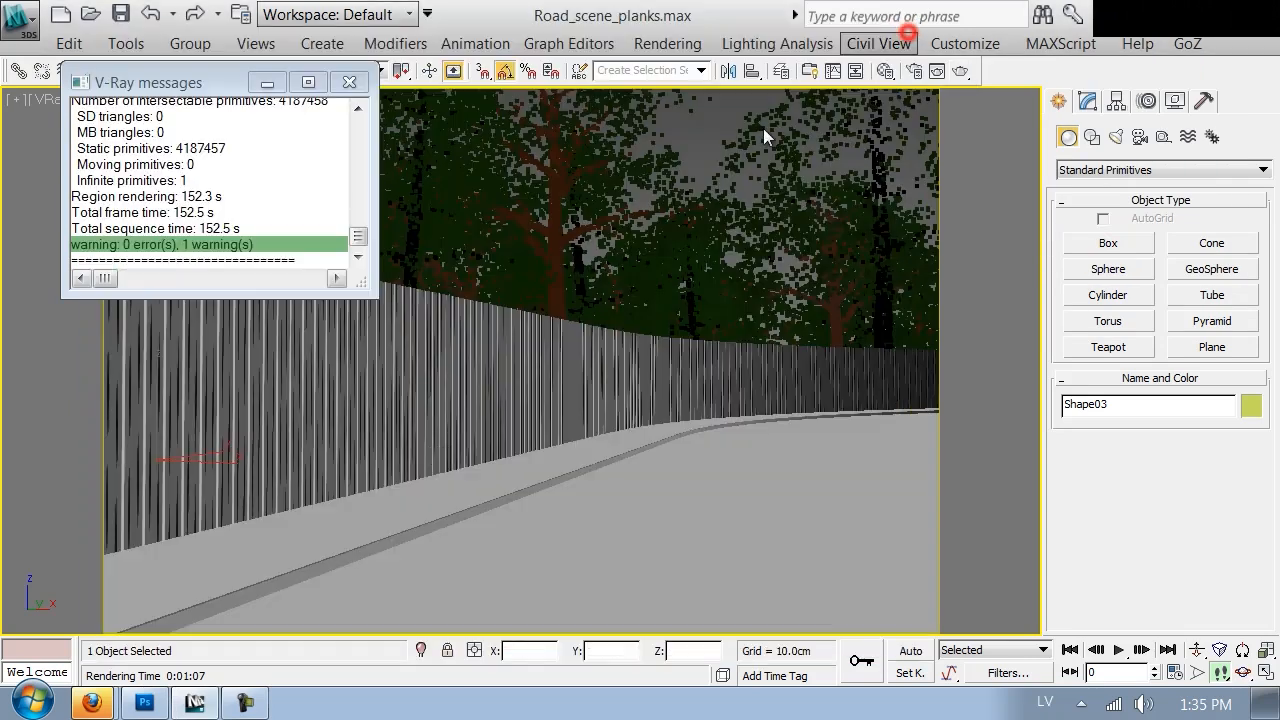
Step: Duplicate the Rust_corrugated_2 material in the Material Editor and rename the copy painted_metal_corrugated_2
key(m)
click(926, 250)
double_click(866, 390)
text(painted_me)
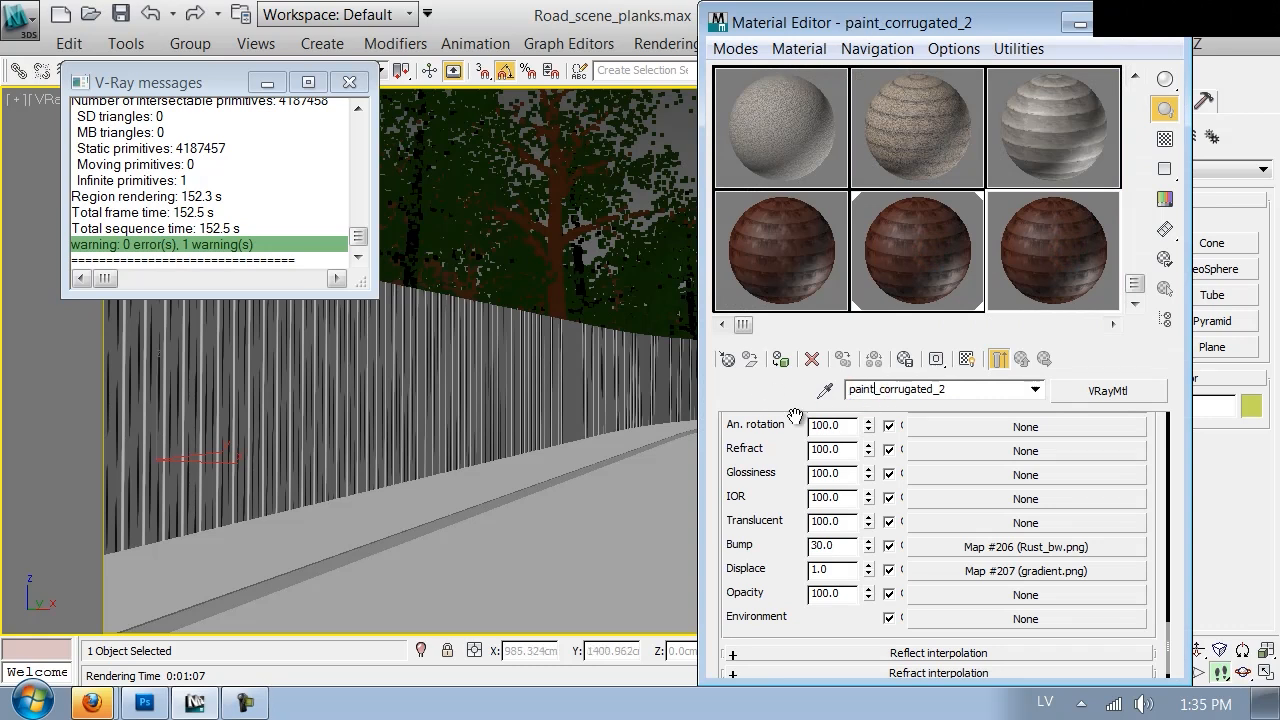
text(tal)
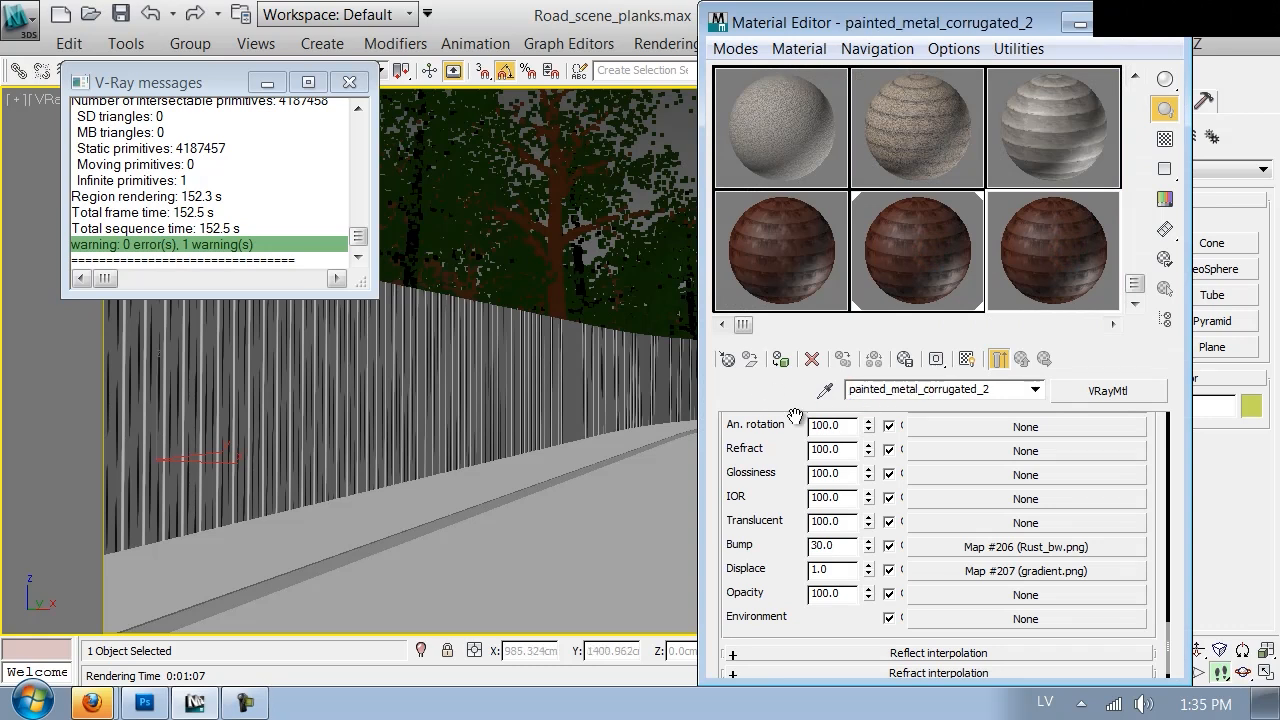
Step: Check the coordinate settings of the Rust.png diffuse map in painted_metal_corrugated_2
scroll(780, 488, up, 5)
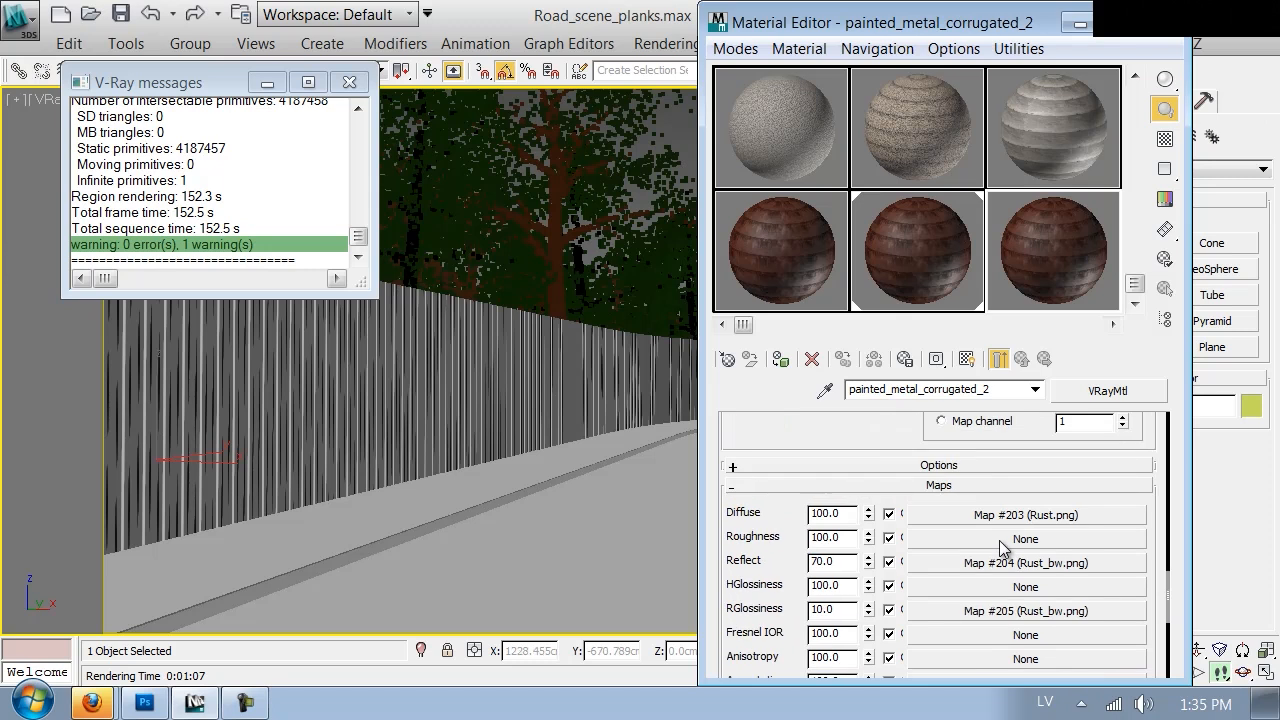
click(1005, 515)
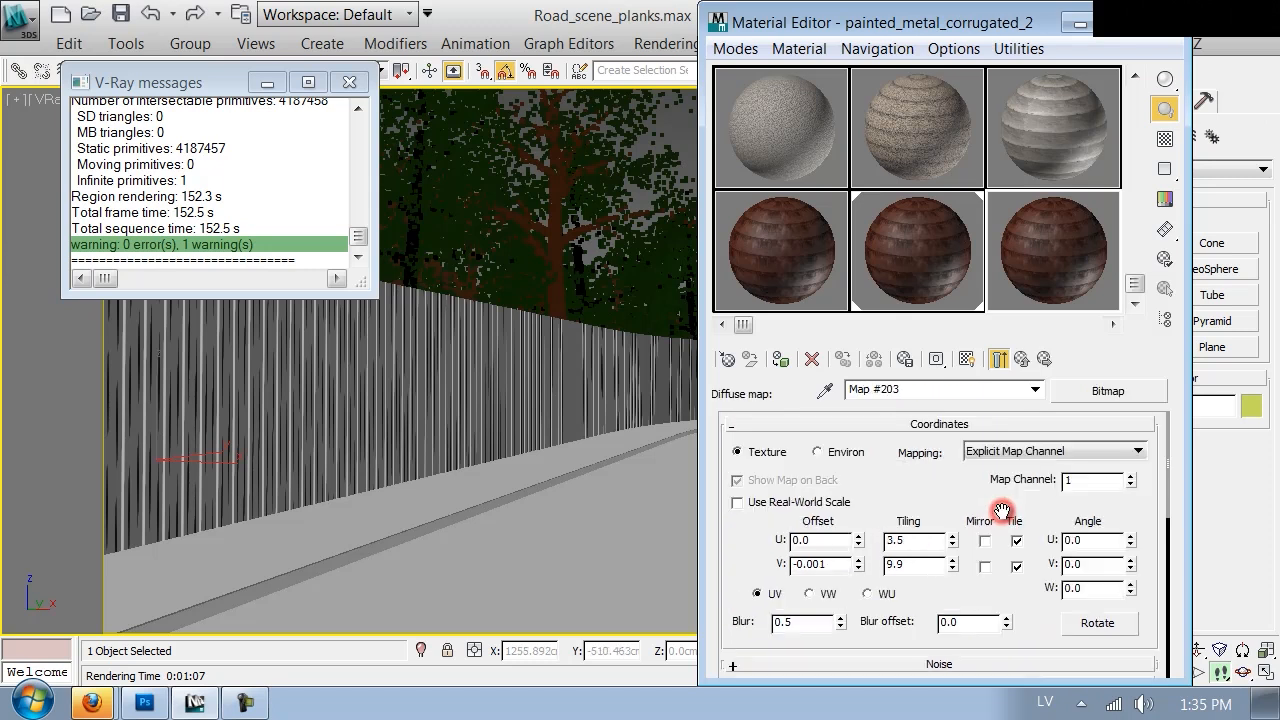
click(1021, 358)
Step: Switch to Photoshop, bring up the Rust.png document and add a new empty layer above its background
click(148, 708)
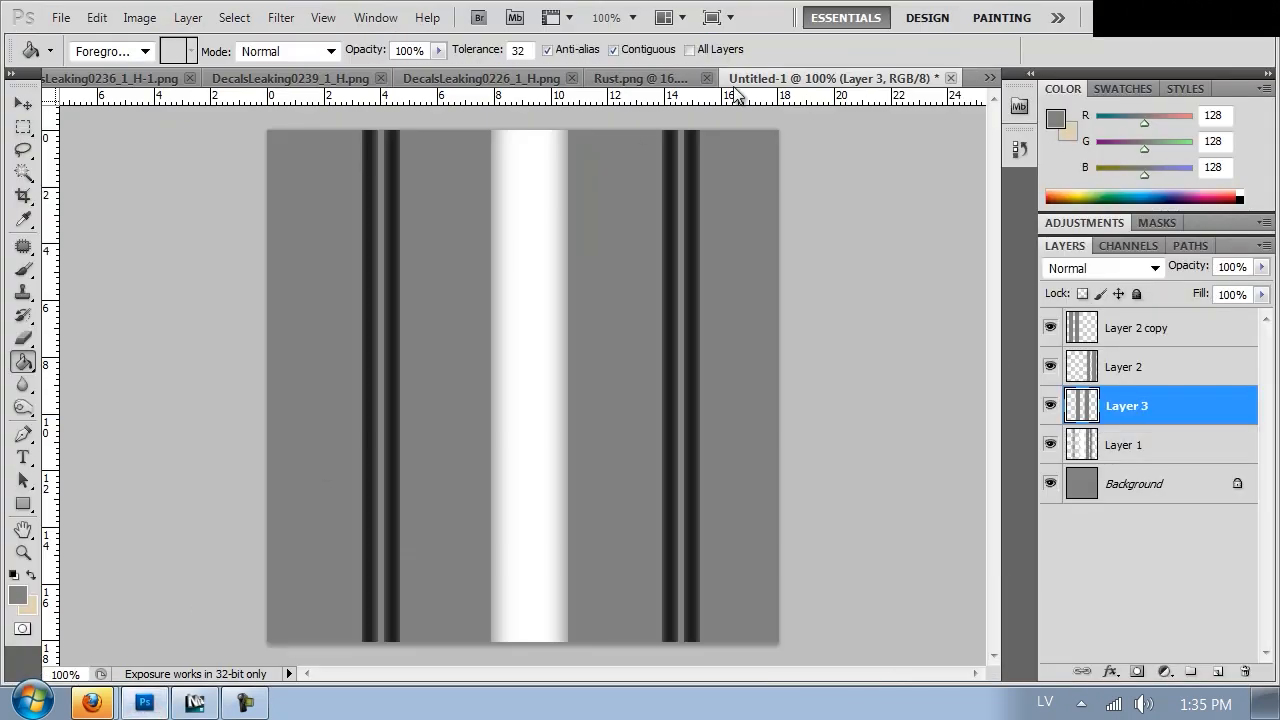
key(ctrl+Tab)
click(938, 79)
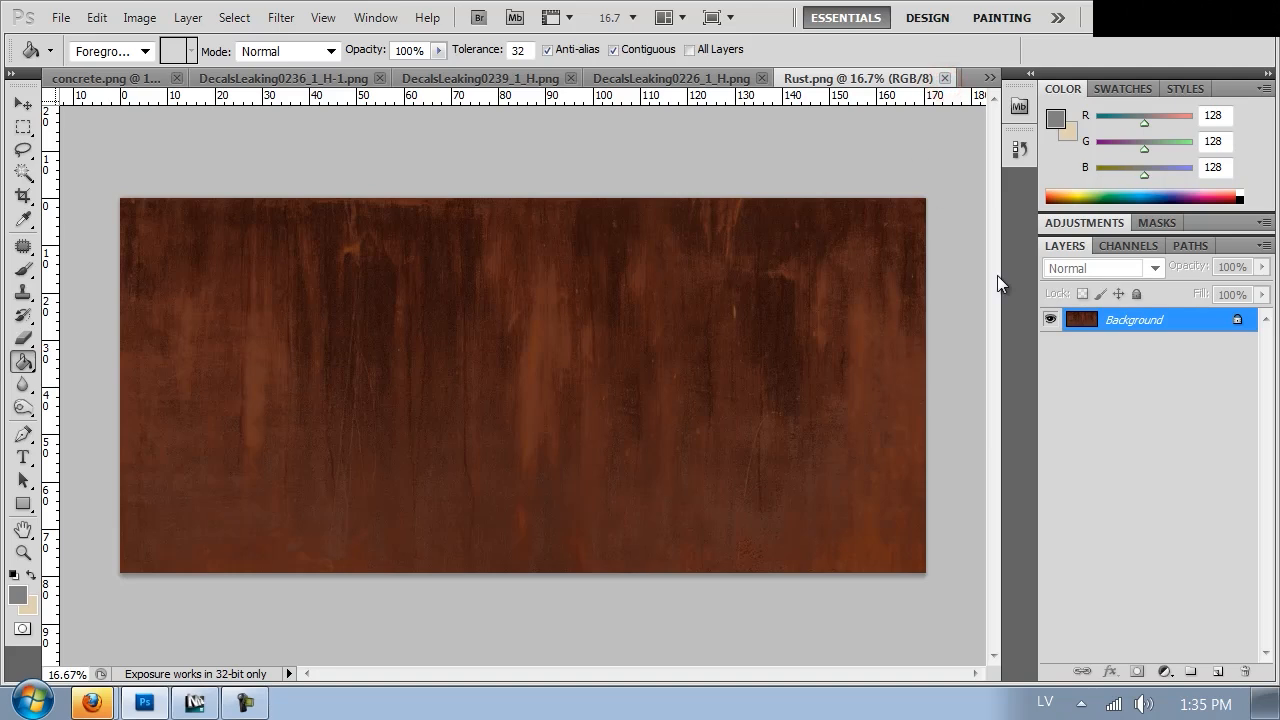
click(1218, 671)
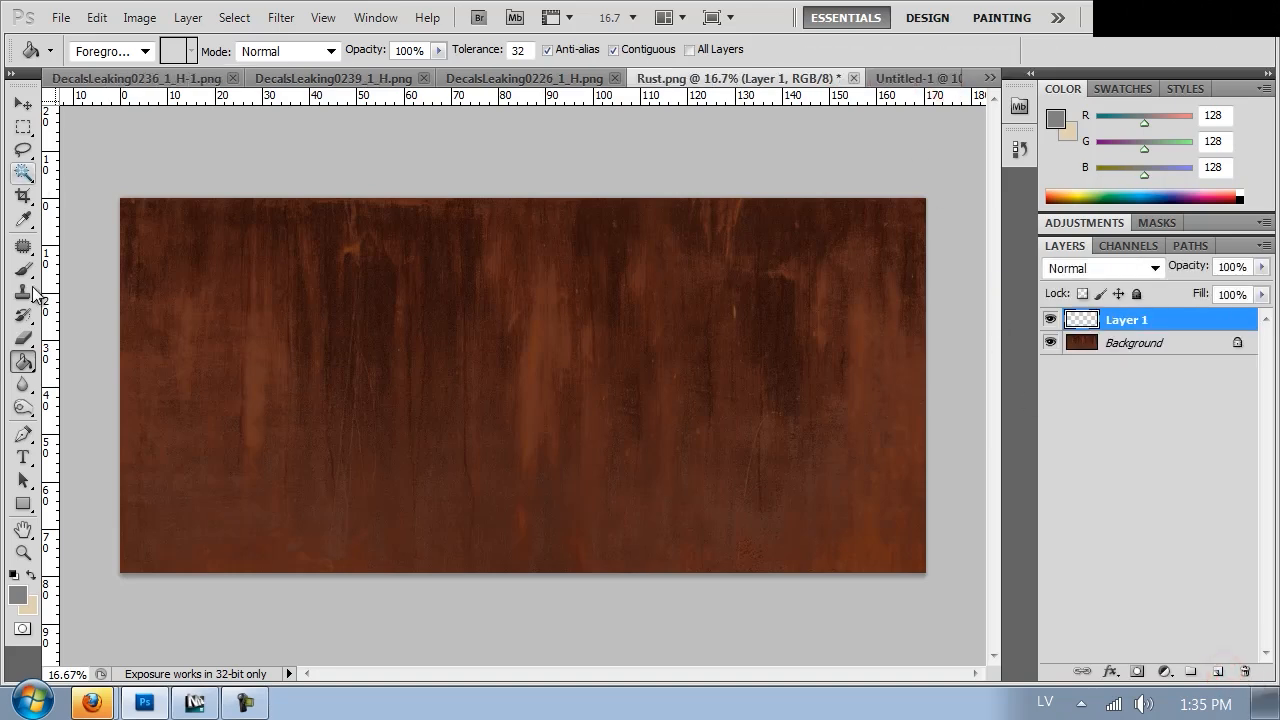
Step: Set the foreground colour to dark blue 22384d and fill the new layer with it using the Paint Bucket
click(13, 594)
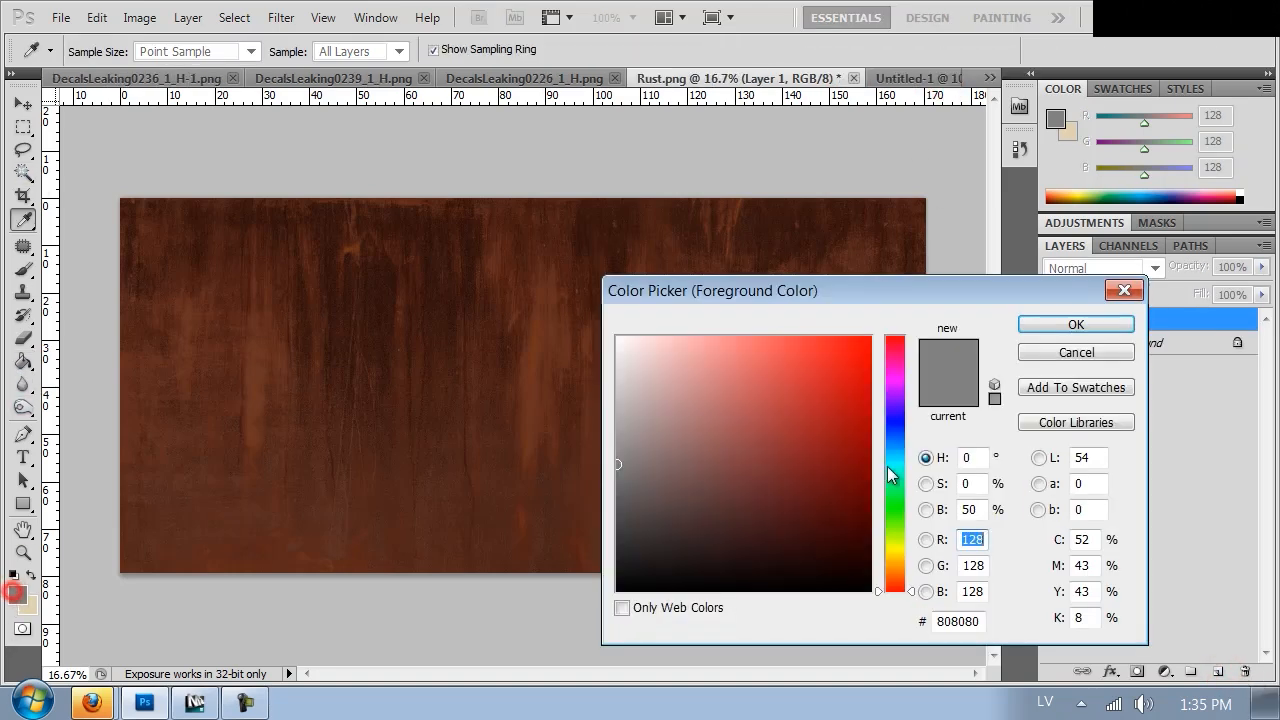
drag(910, 431, 910, 446)
drag(765, 457, 760, 513)
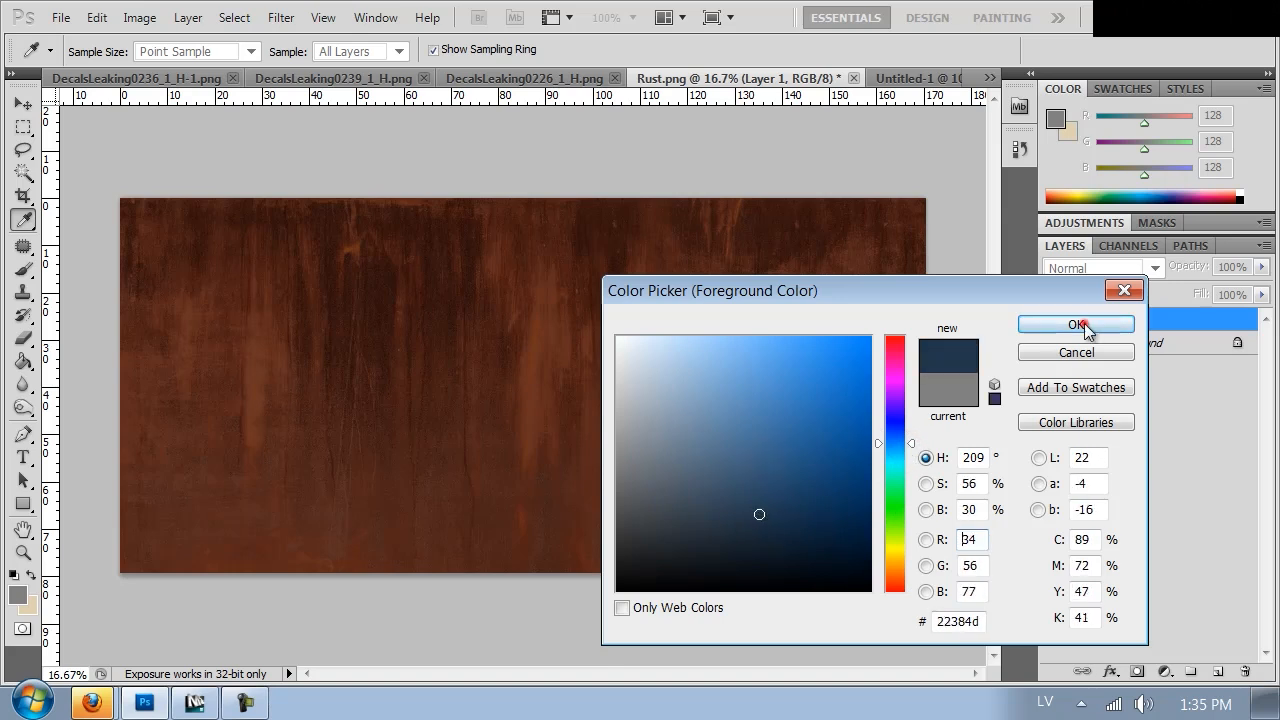
click(1085, 325)
key(g)
click(680, 391)
Step: Lower the blue layer's opacity to 72% and merge it down into the rust background
click(1262, 266)
drag(1258, 289, 1237, 289)
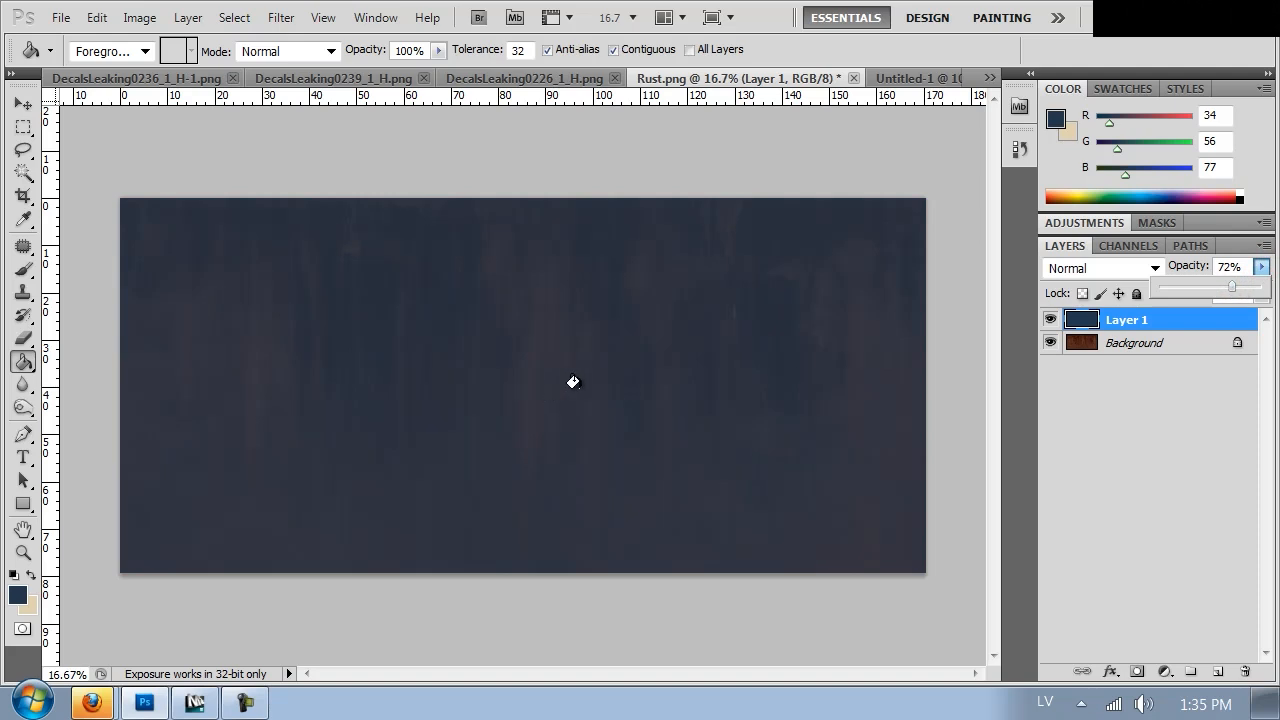
key(ctrl+e)
Step: Apply a Hue/Saturation adjustment to the merged image with hue set to +1
key(ctrl+u)
mouse_move(876, 233)
mouse_down()
mouse_move(859, 234)
mouse_move(892, 238)
mouse_move(879, 235)
mouse_up()
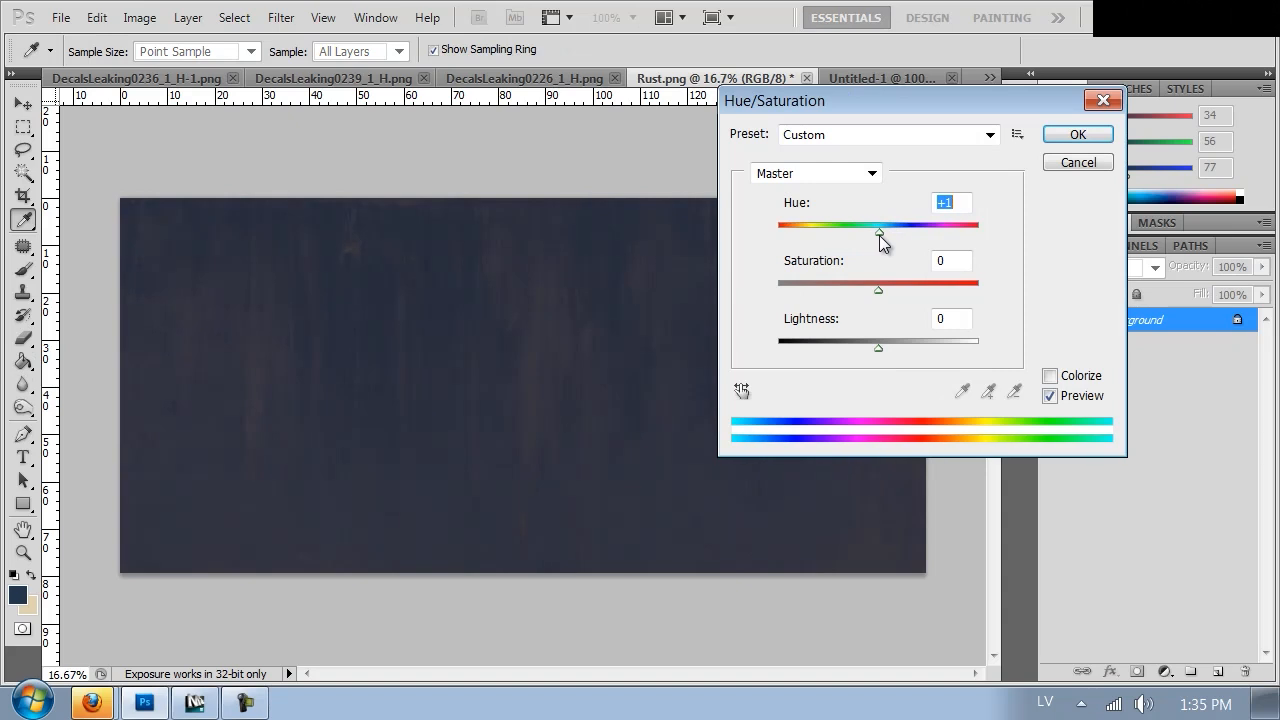
click(1057, 135)
Step: Save the blue-tinted rust image as a PNG named blue_paint.png in the Textures folder
key(ctrl+shift+s)
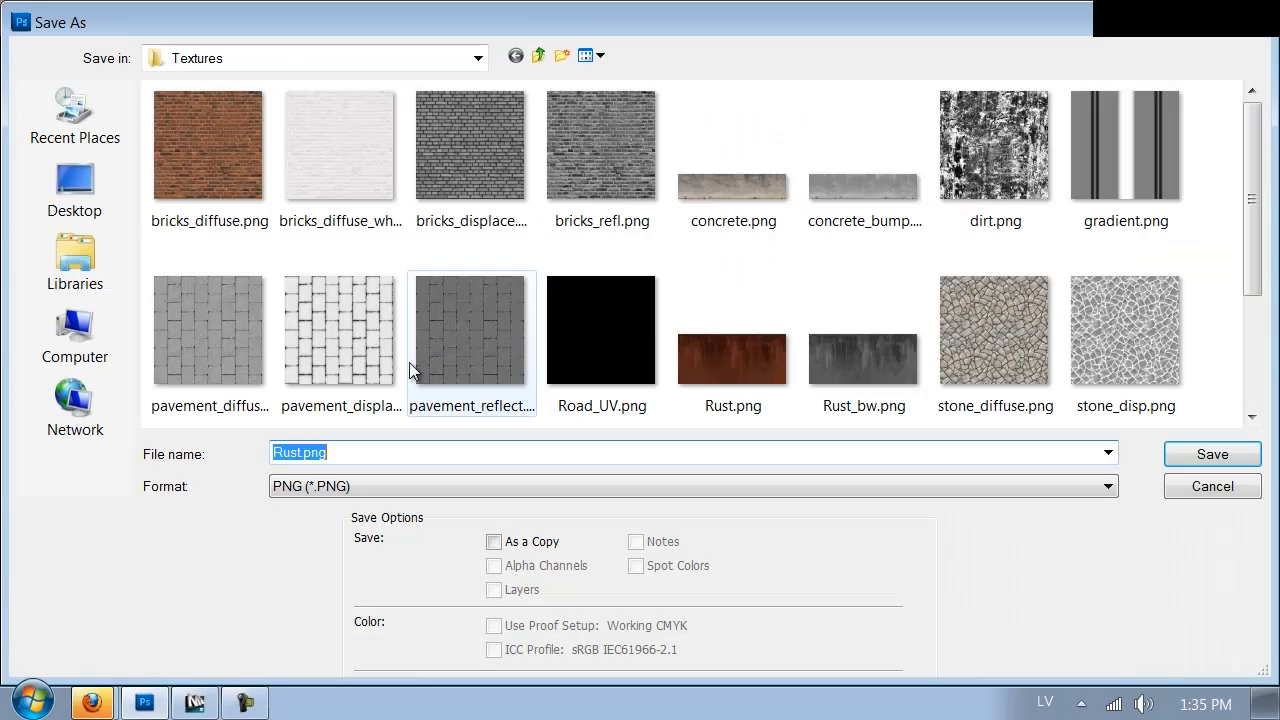
click(308, 487)
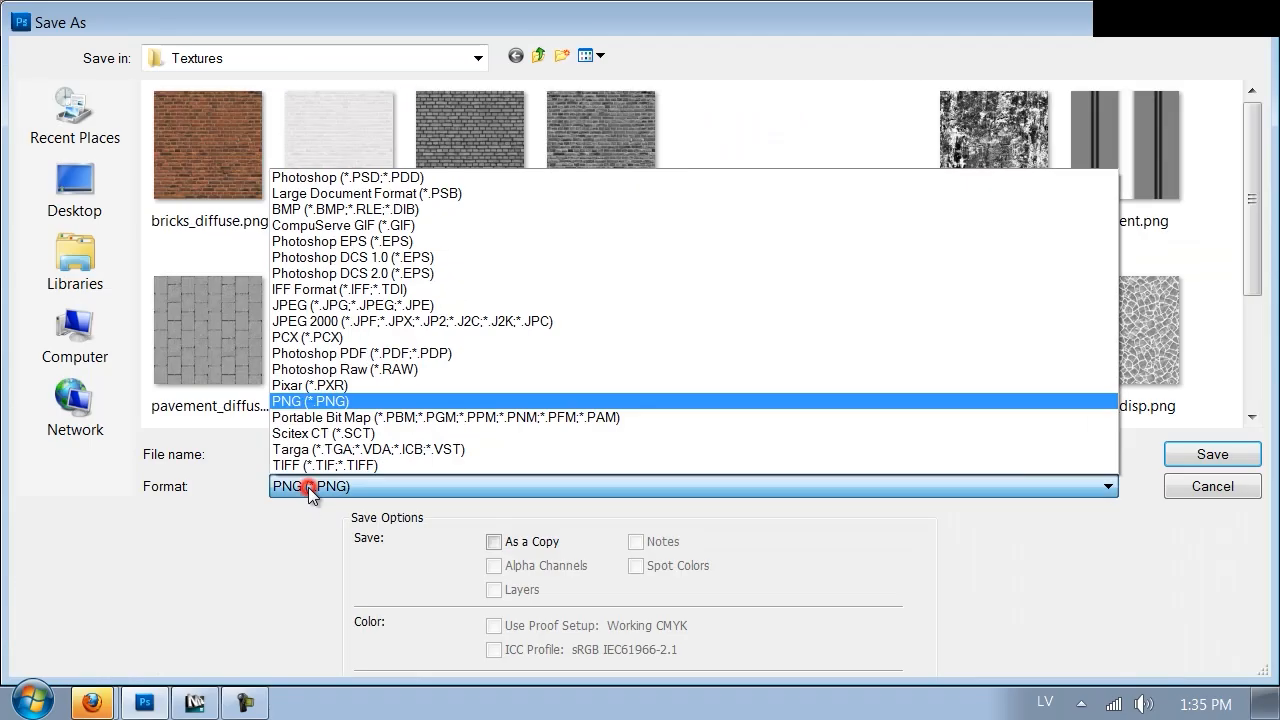
click(317, 403)
text(blue_pai)
key(Return)
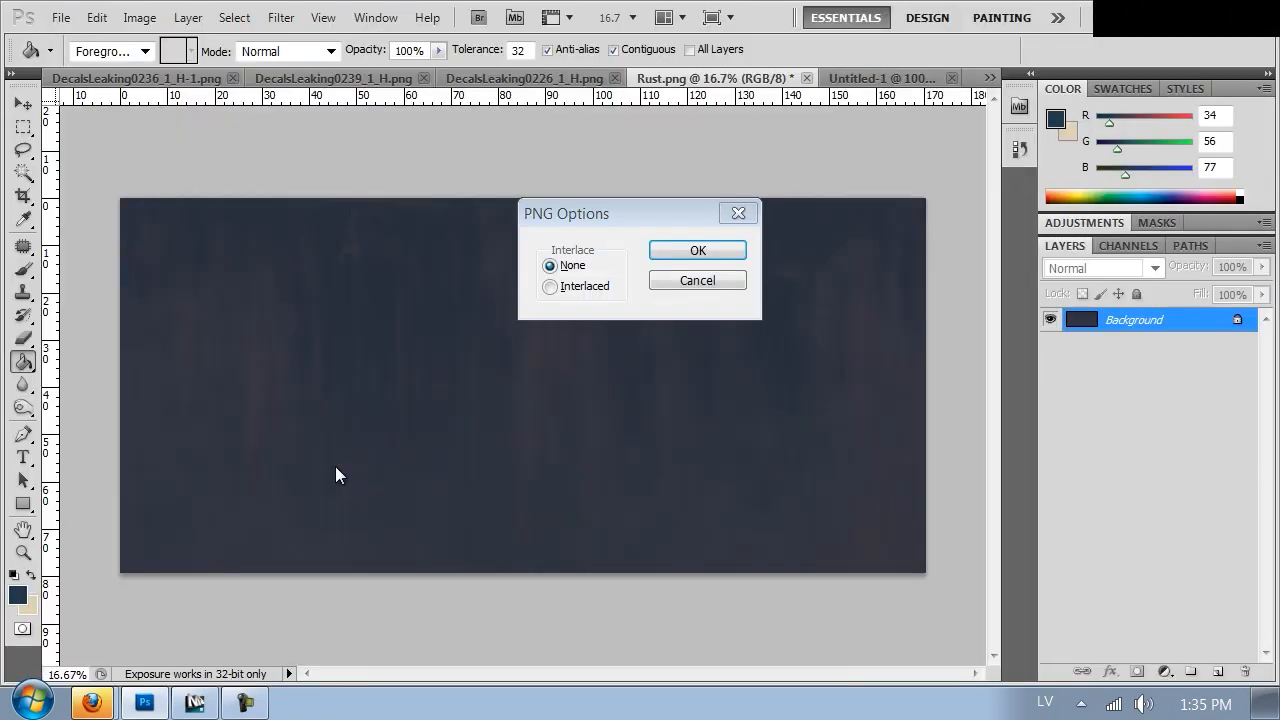
Step: Switch to 3ds Max and open the bitmap parameters of painted_metal_corrugated_2's diffuse map
click(186, 705)
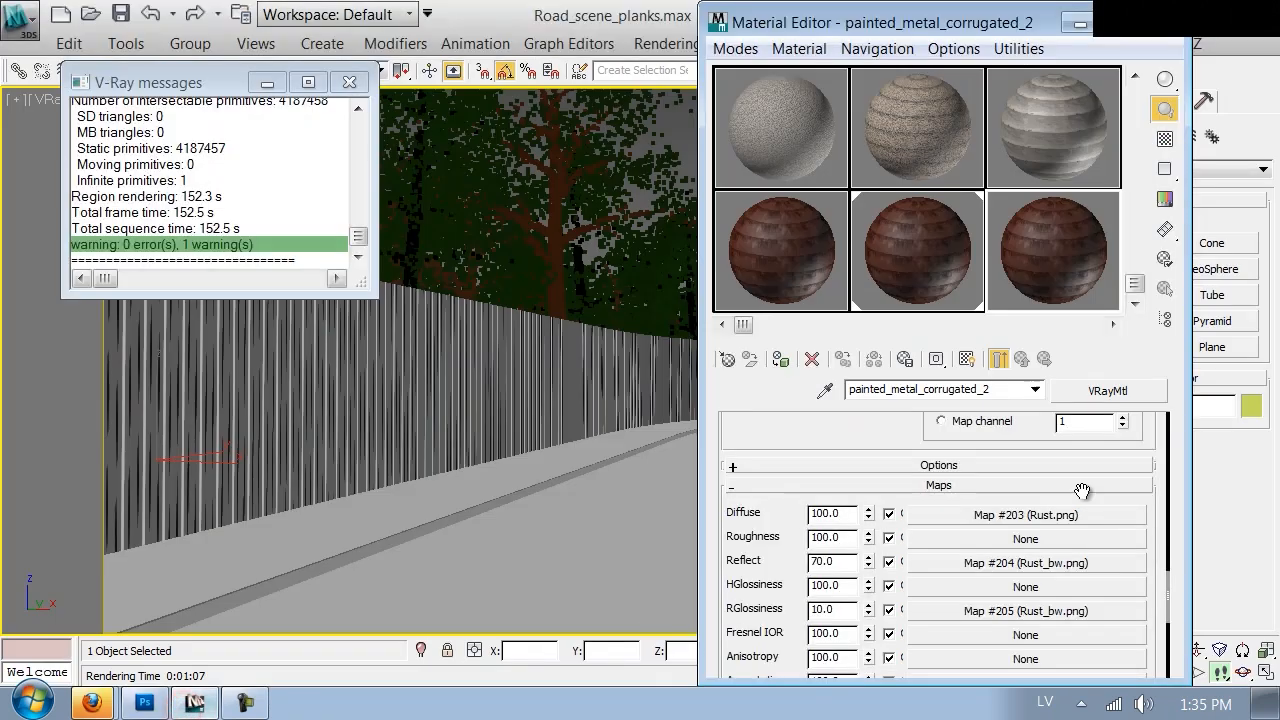
click(1035, 511)
scroll(1010, 530, down, 5)
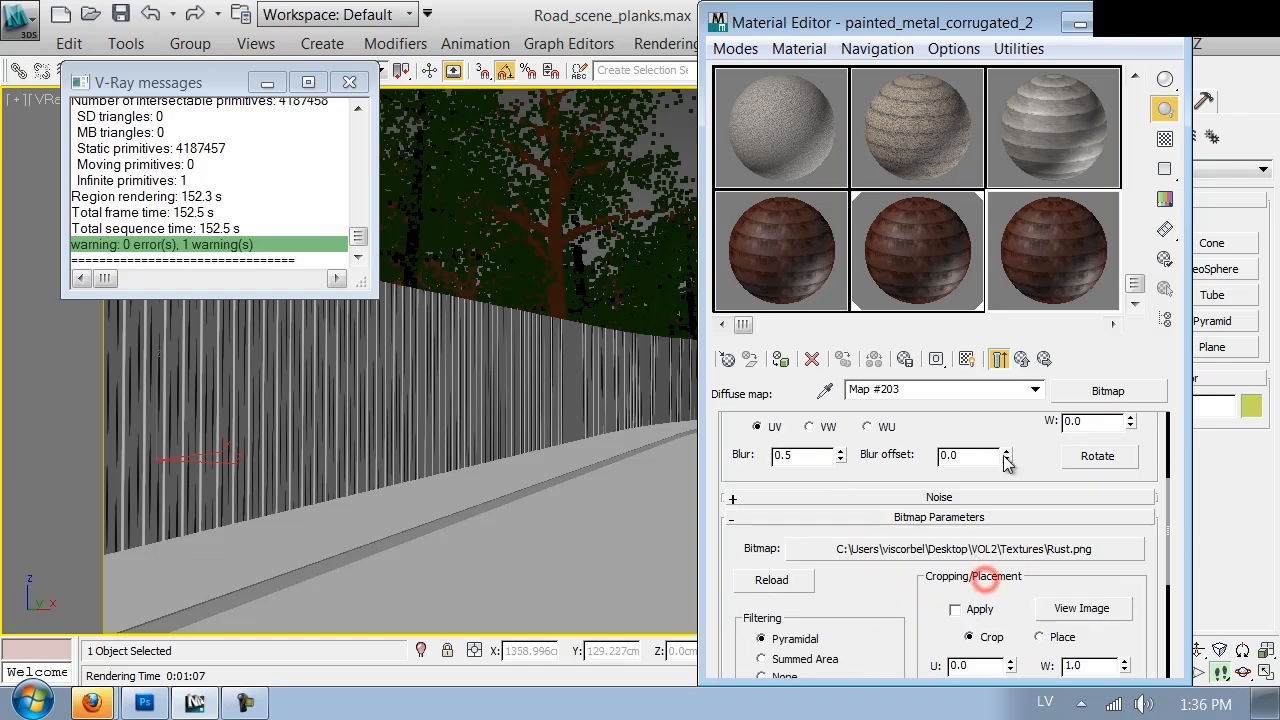
click(972, 550)
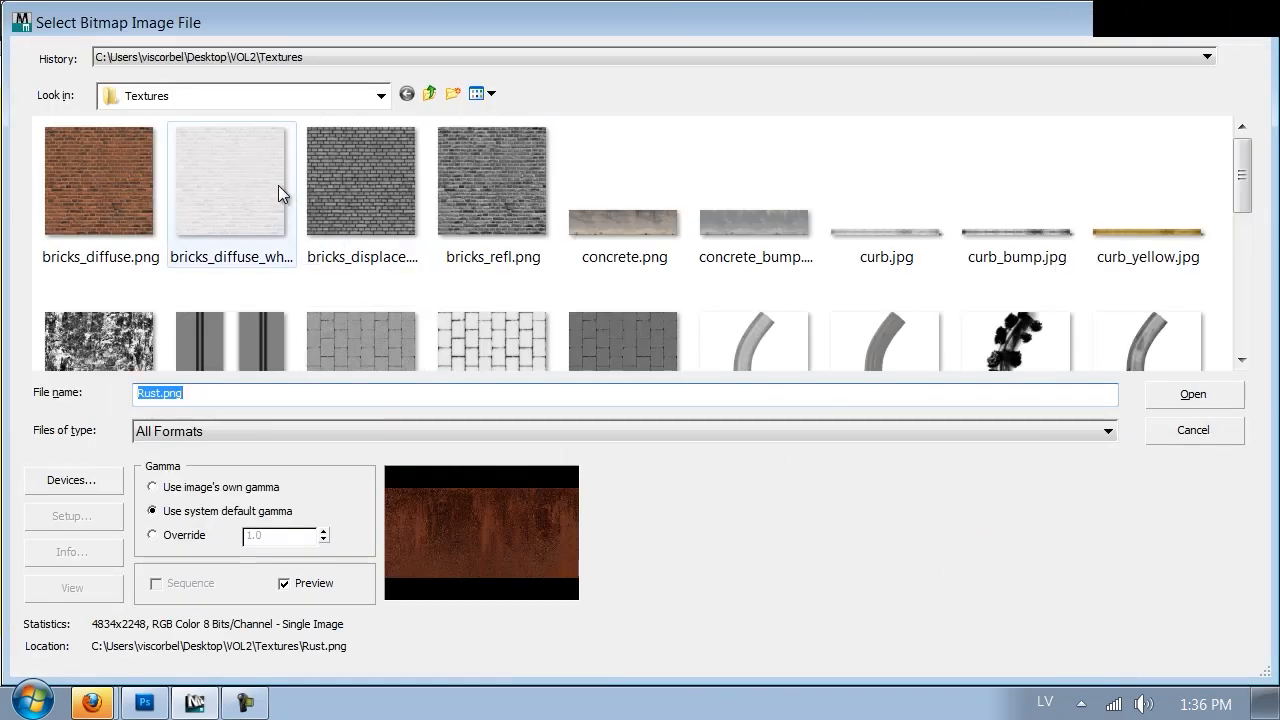
drag(1241, 178, 1265, 320)
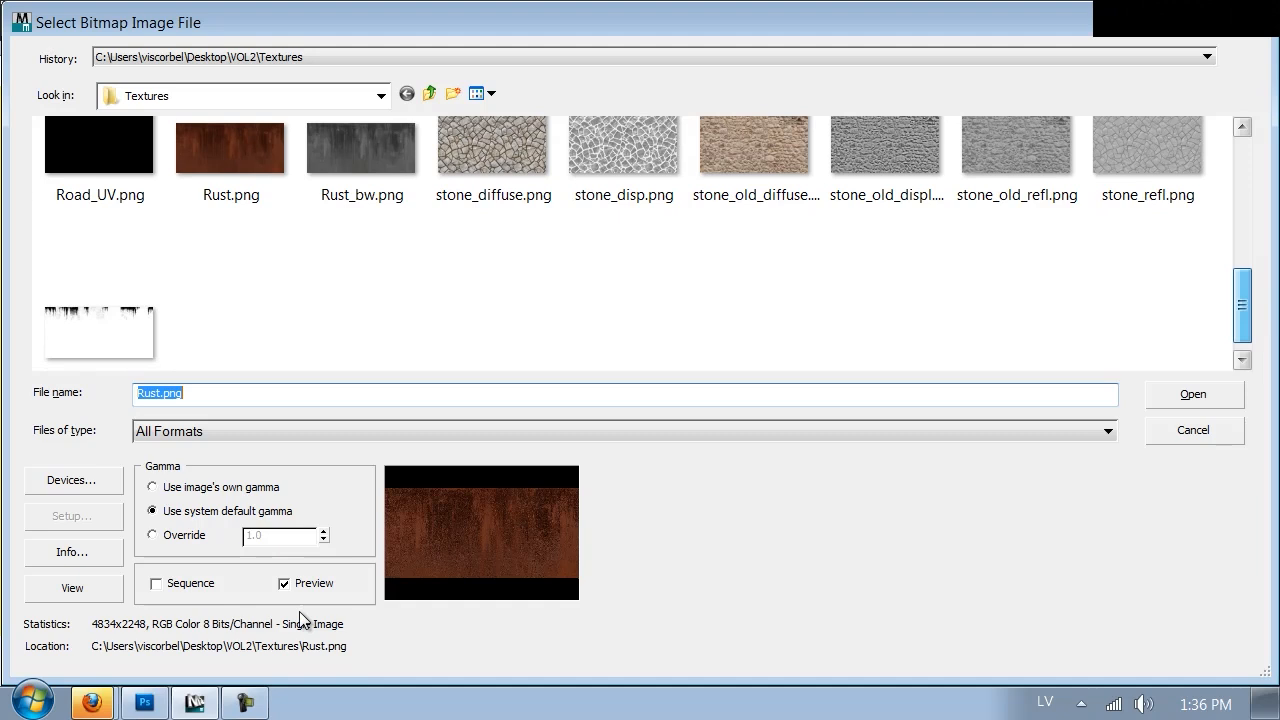
click(148, 705)
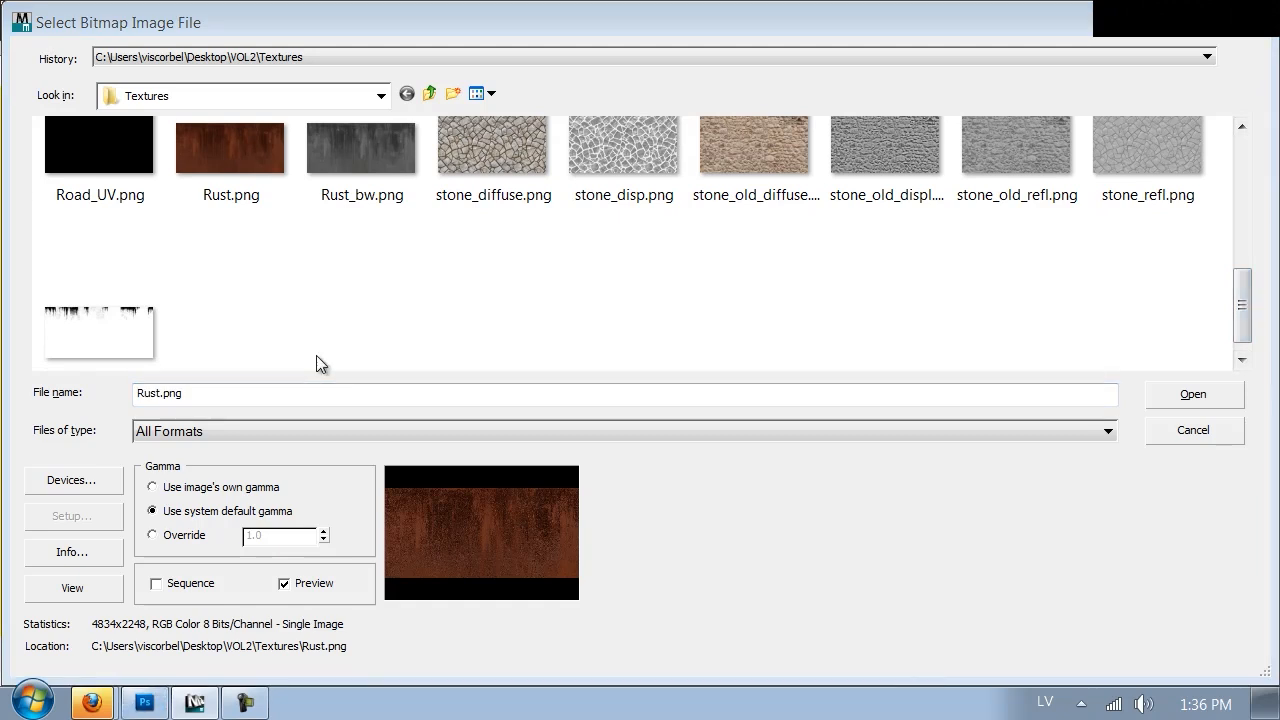
click(454, 347)
click(1149, 431)
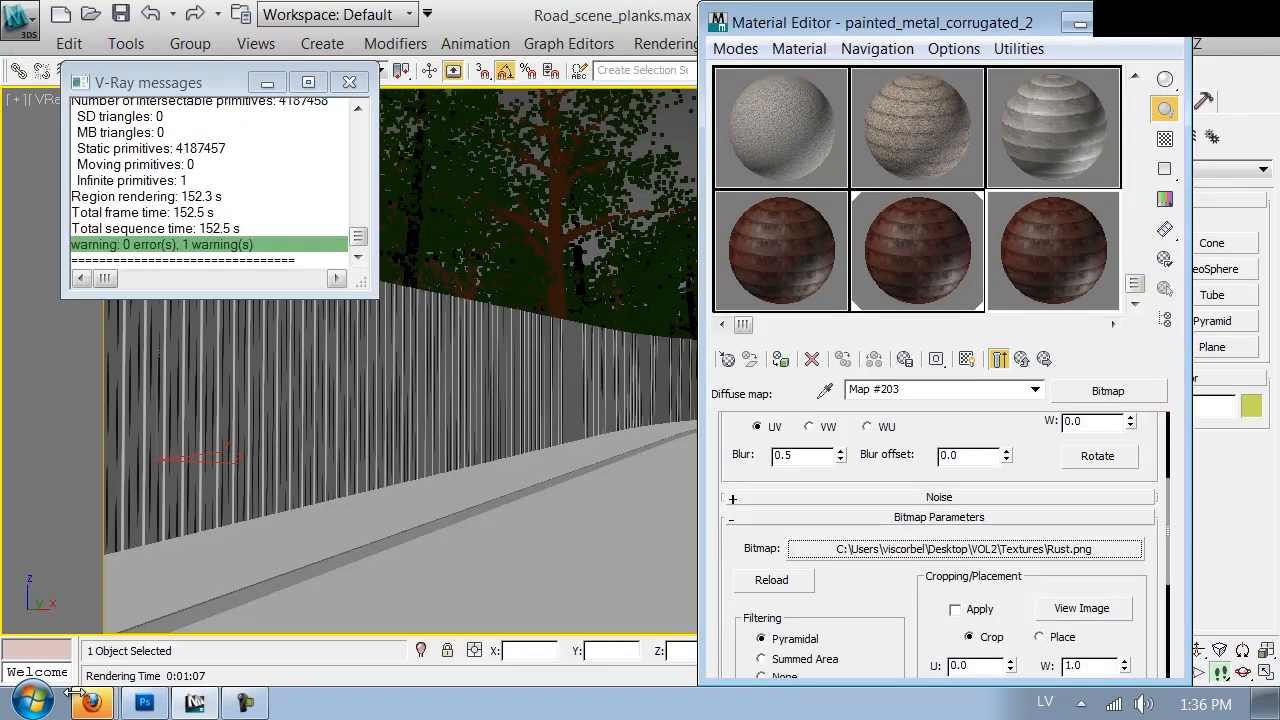
click(965, 548)
click(368, 223)
scroll(358, 223, down, 6)
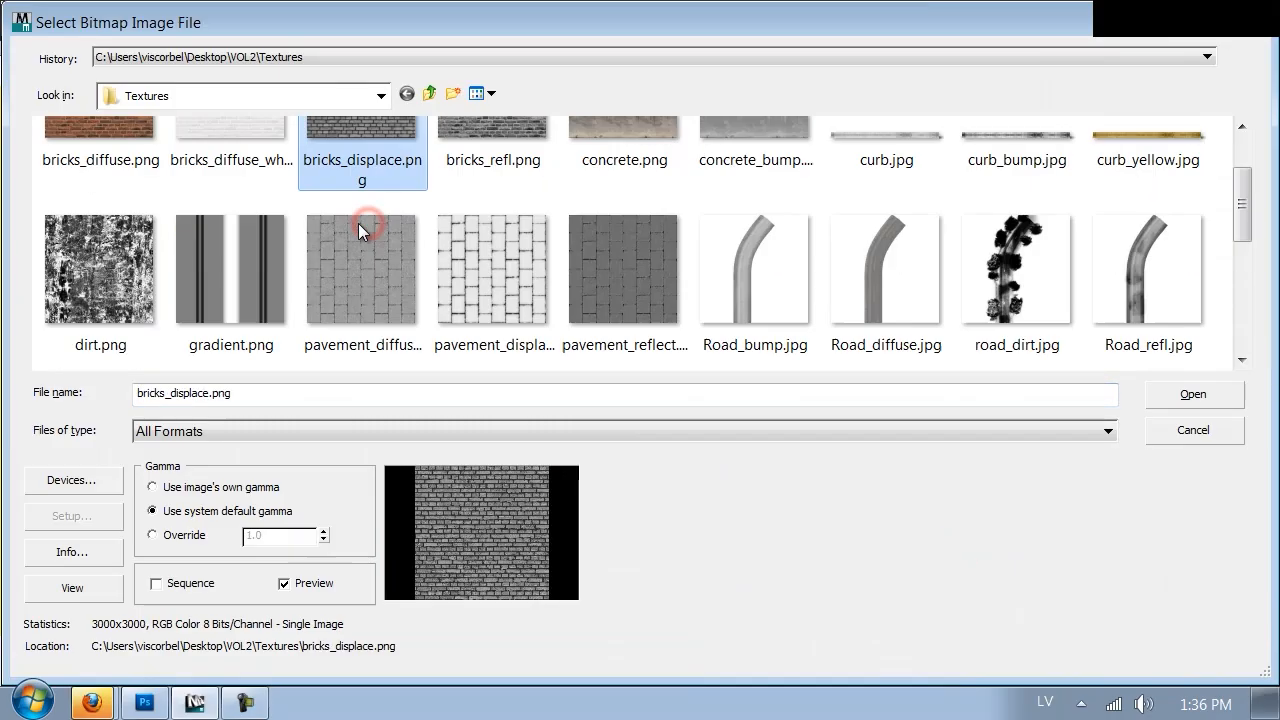
scroll(358, 228, up, 6)
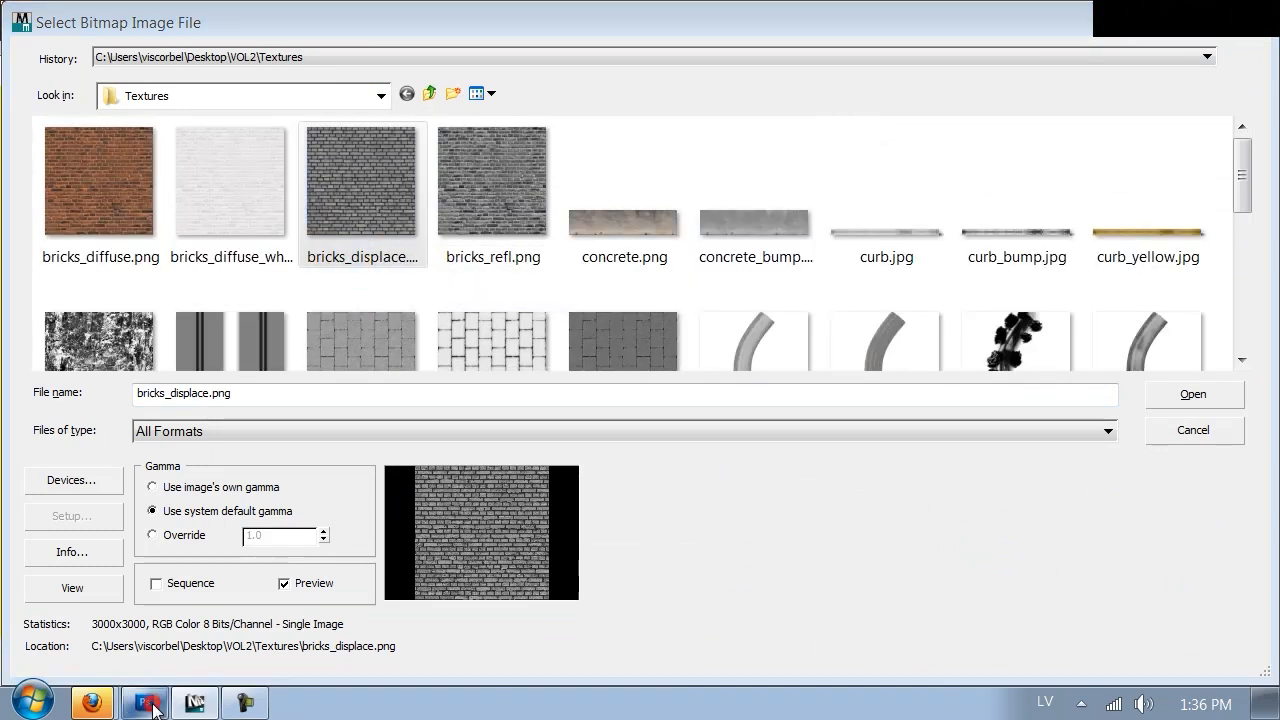
click(1200, 431)
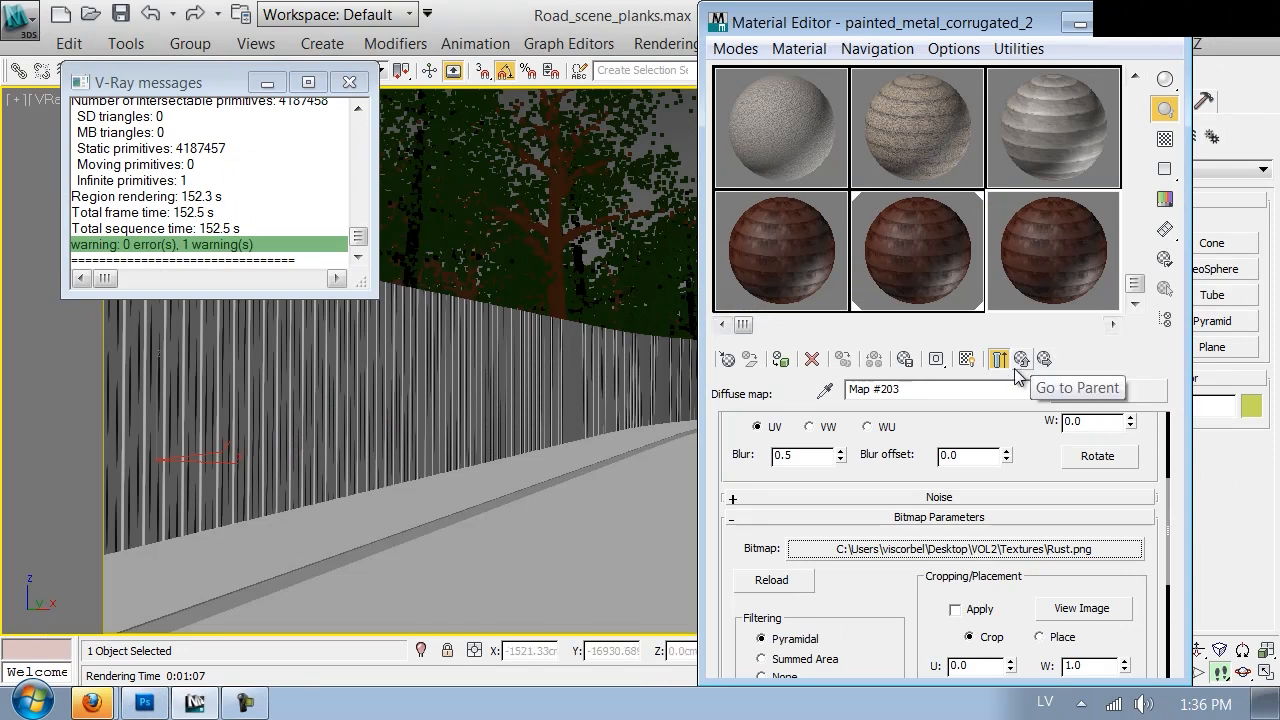
click(920, 549)
click(588, 205)
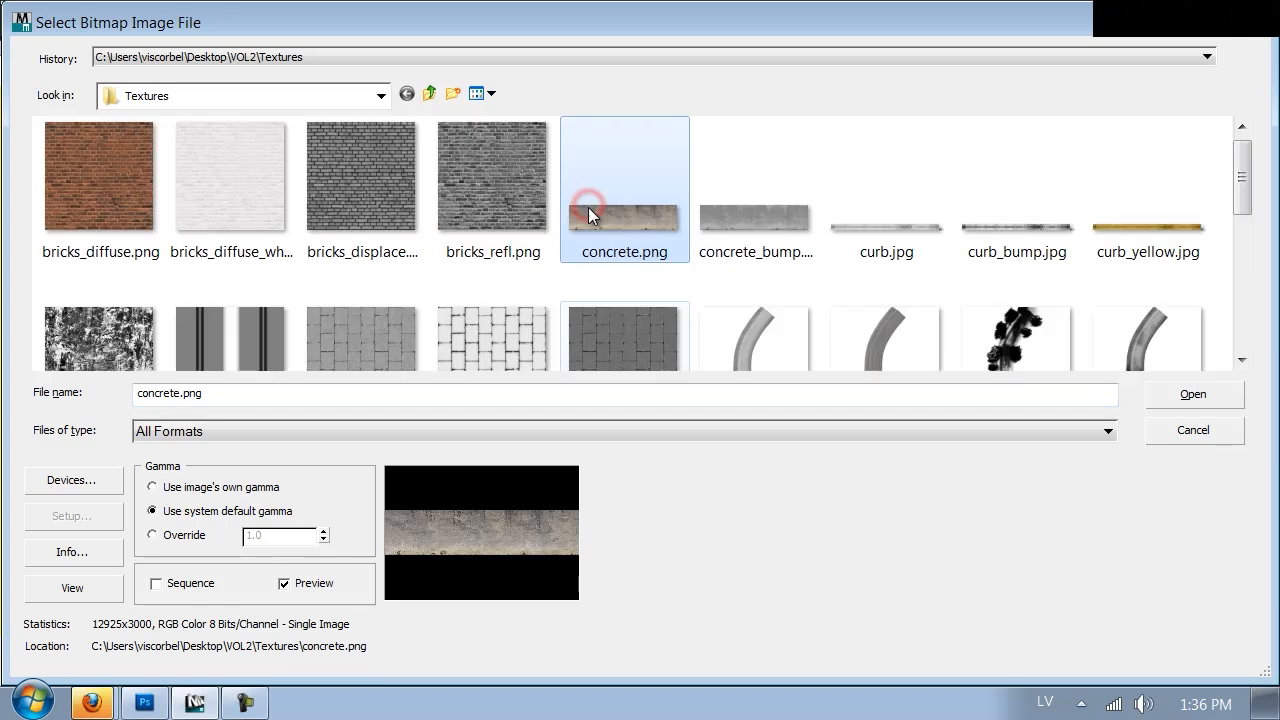
scroll(590, 210, down, 10)
scroll(588, 207, up, 5)
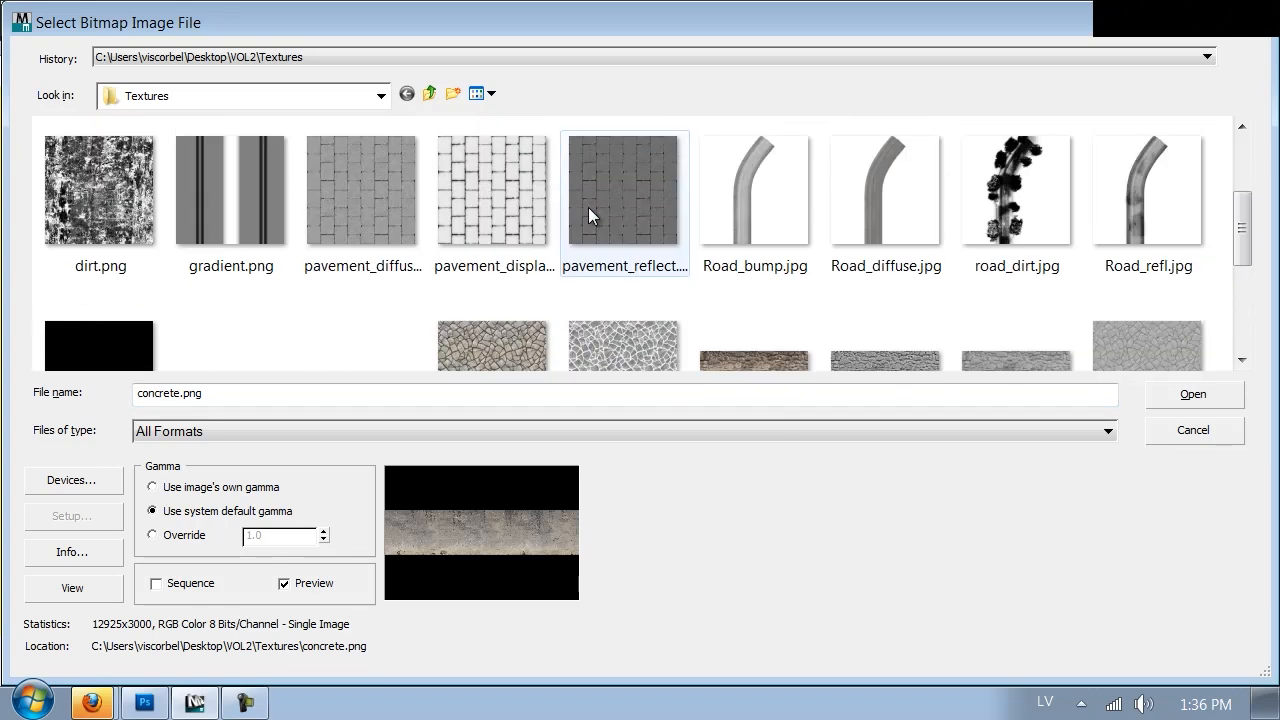
scroll(982, 346, down, 6)
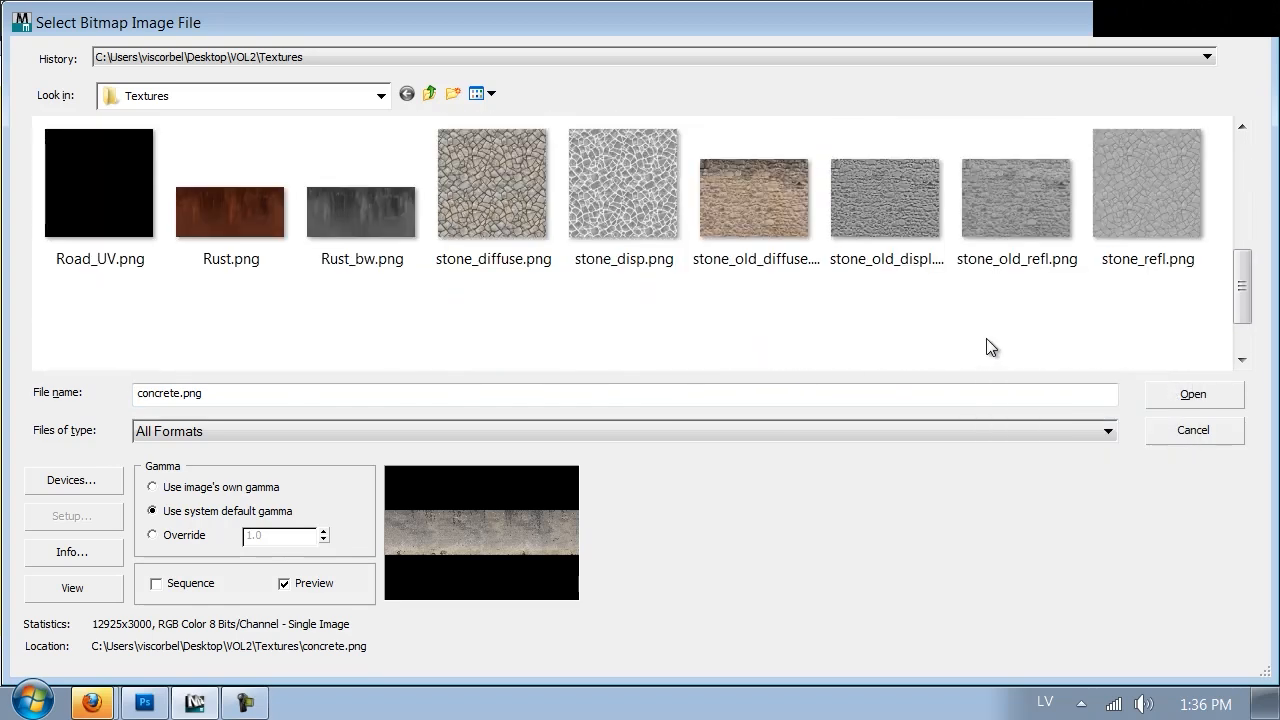
click(1196, 440)
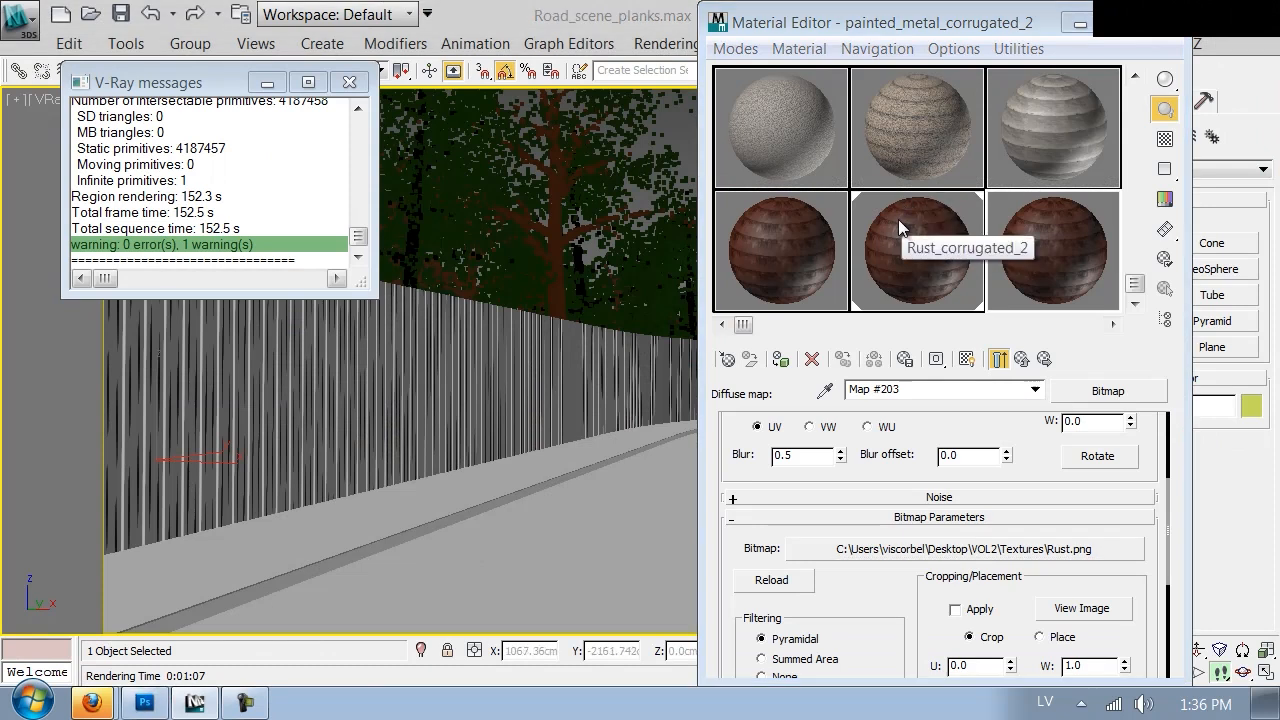
Step: Check the saved blue_paint.png in Photoshop, return to 3ds Max and load that file as the diffuse map's bitmap
key(alt+Tab)
key(alt+Tab)
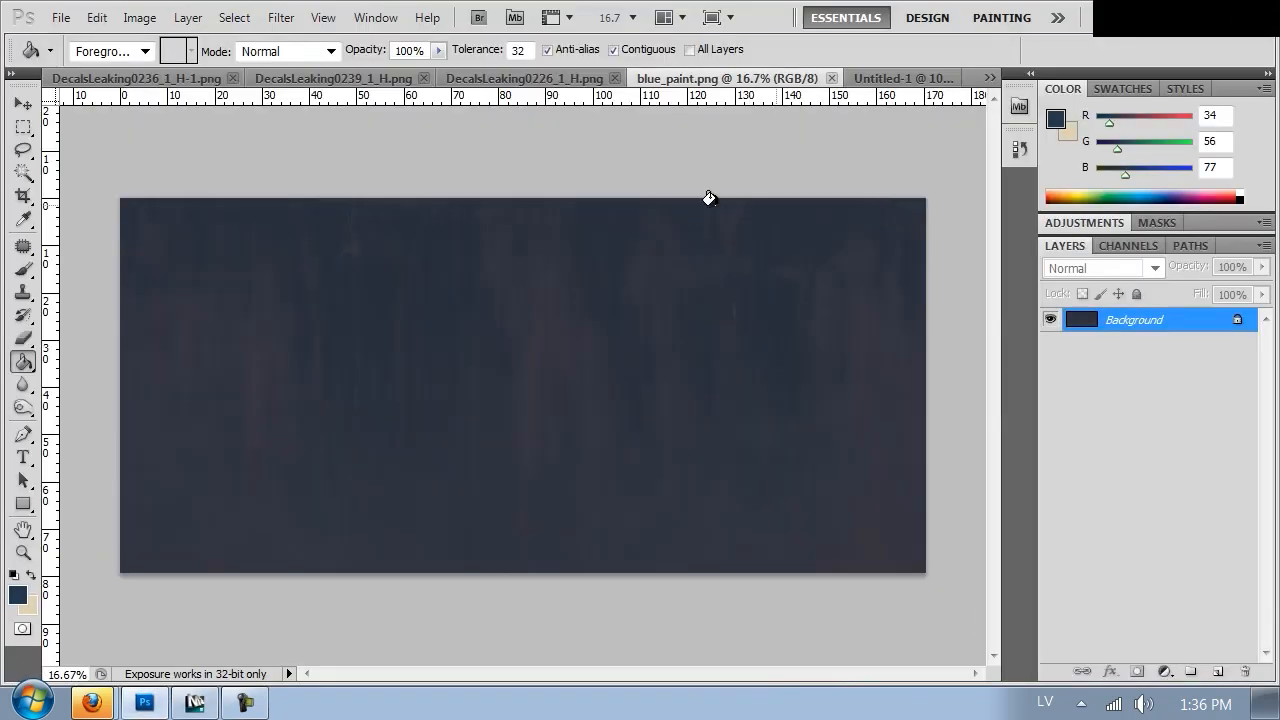
key(alt+Tab)
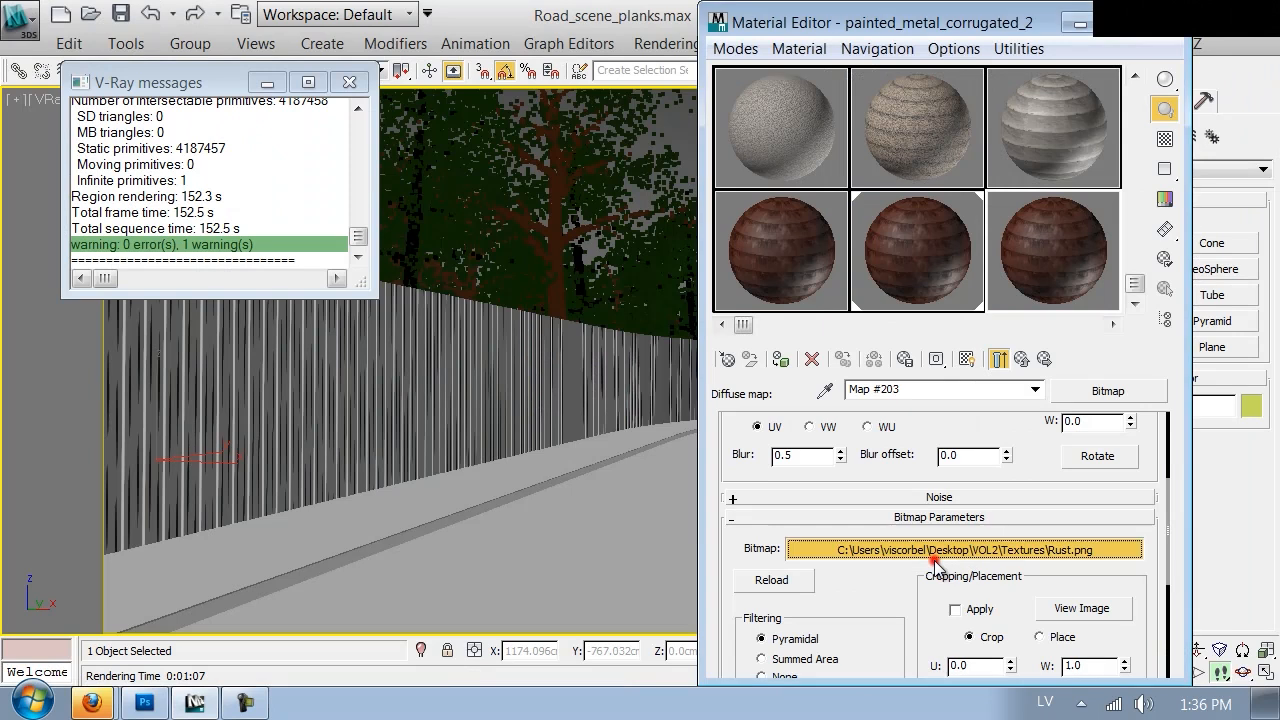
click(931, 545)
click(555, 315)
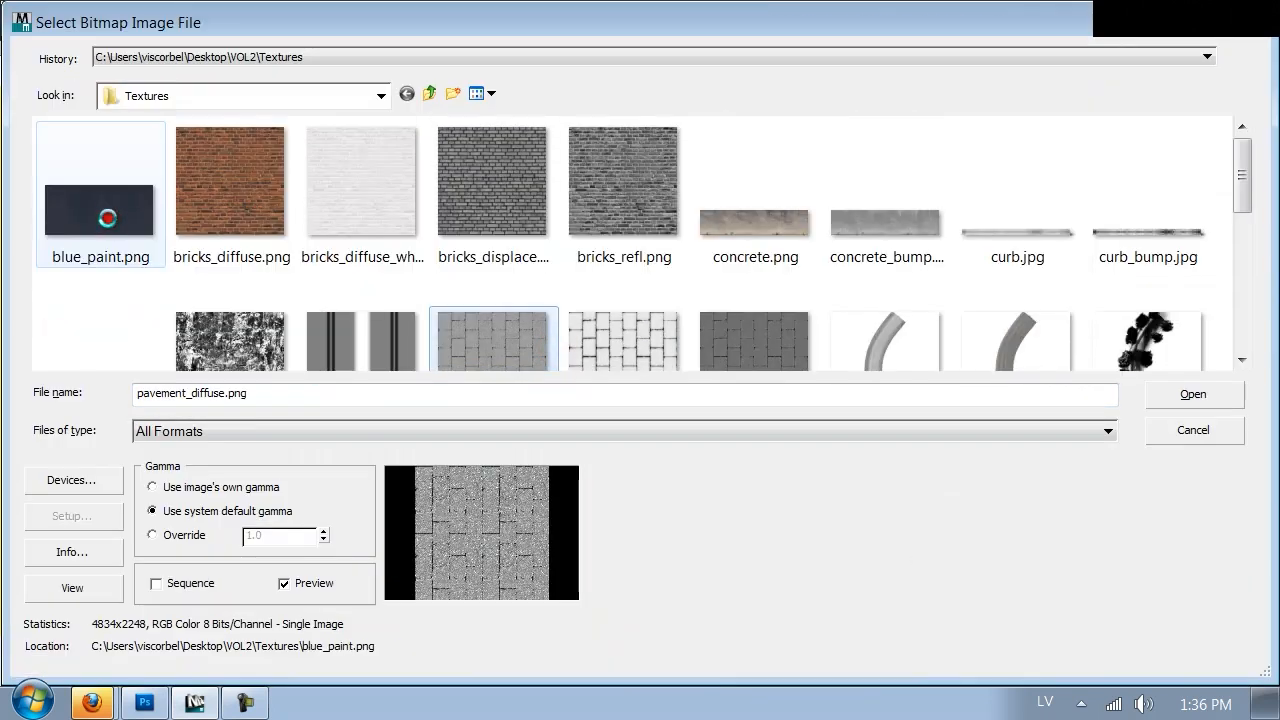
double_click(108, 220)
Step: Enable viewport display of the blue paint map and assign painted_metal_corrugated_2 to the roadside wall
click(966, 359)
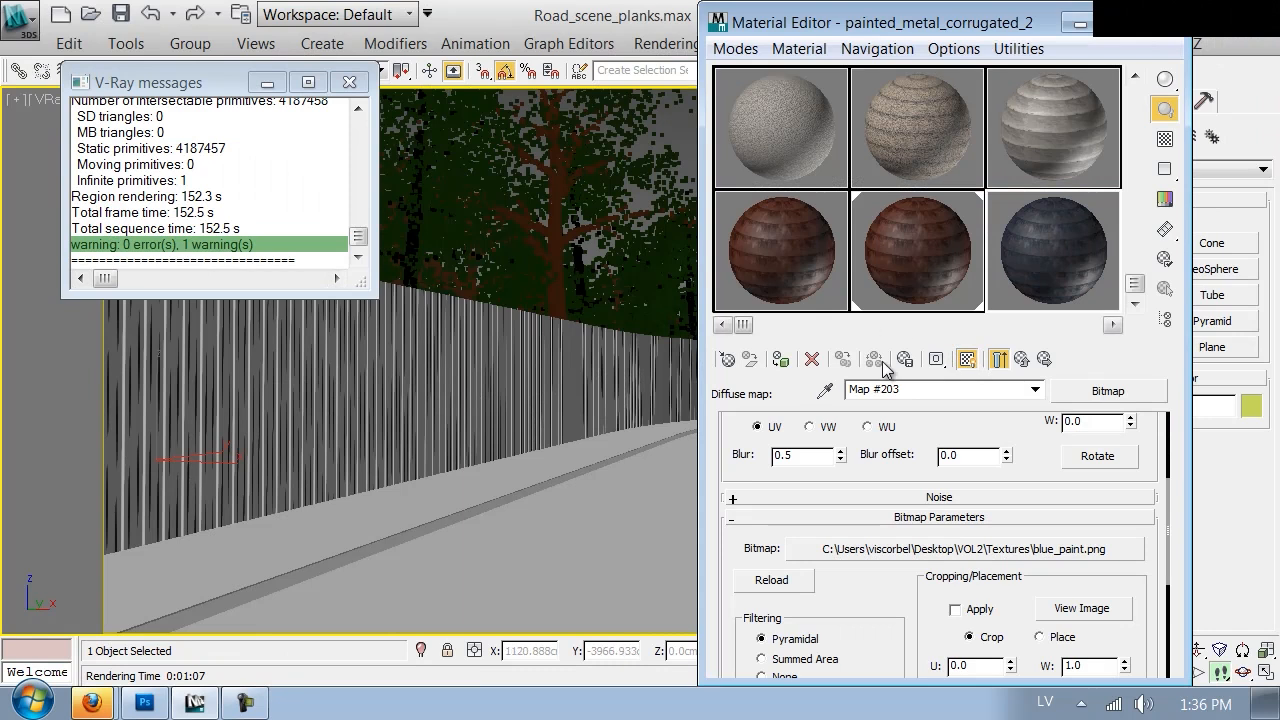
drag(1088, 270, 575, 360)
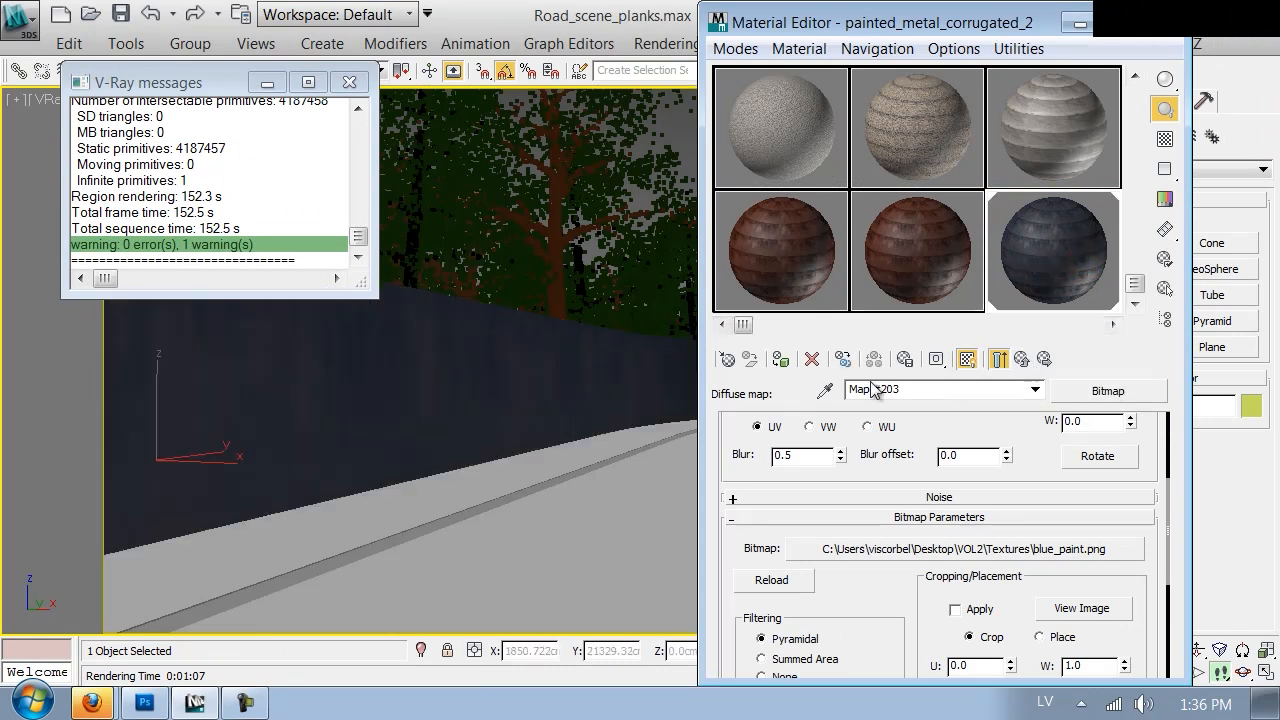
Step: Set painted_metal_corrugated_2's reflection glossiness to 0.9, checking its highlights in an enlarged sample preview
click(1021, 359)
drag(768, 428, 789, 717)
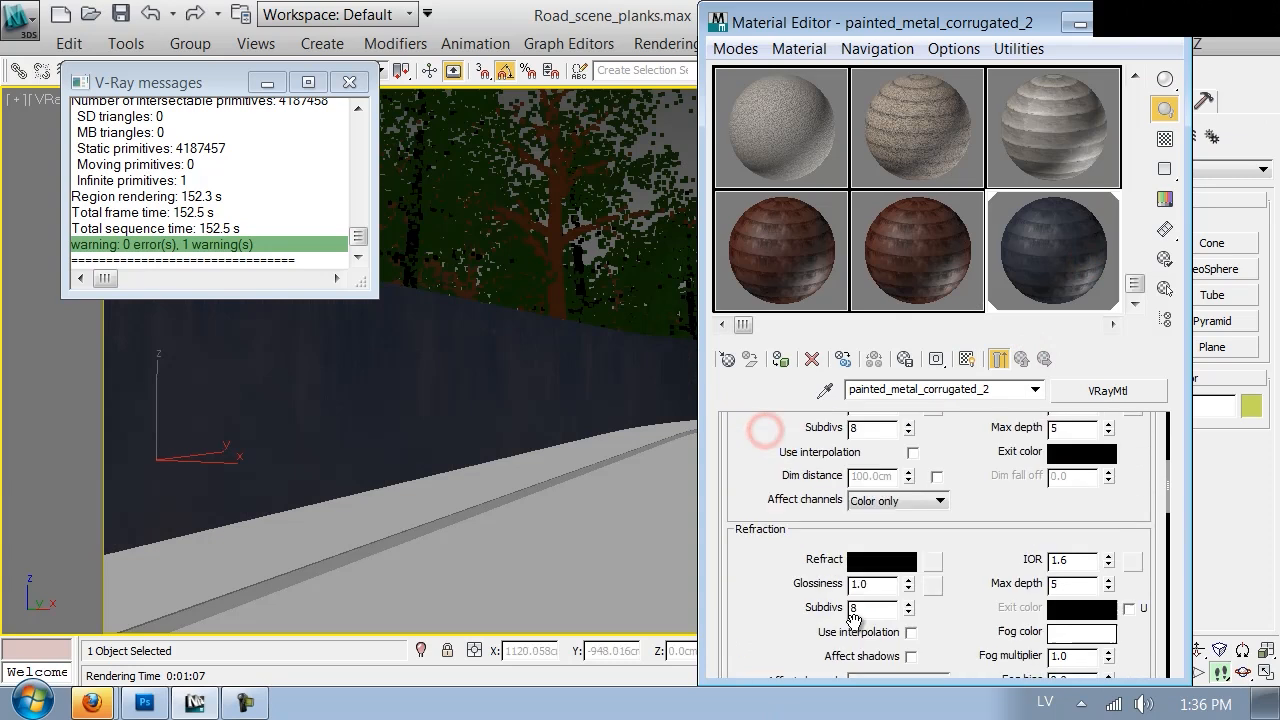
scroll(854, 620, up, 3)
drag(908, 617, 908, 593)
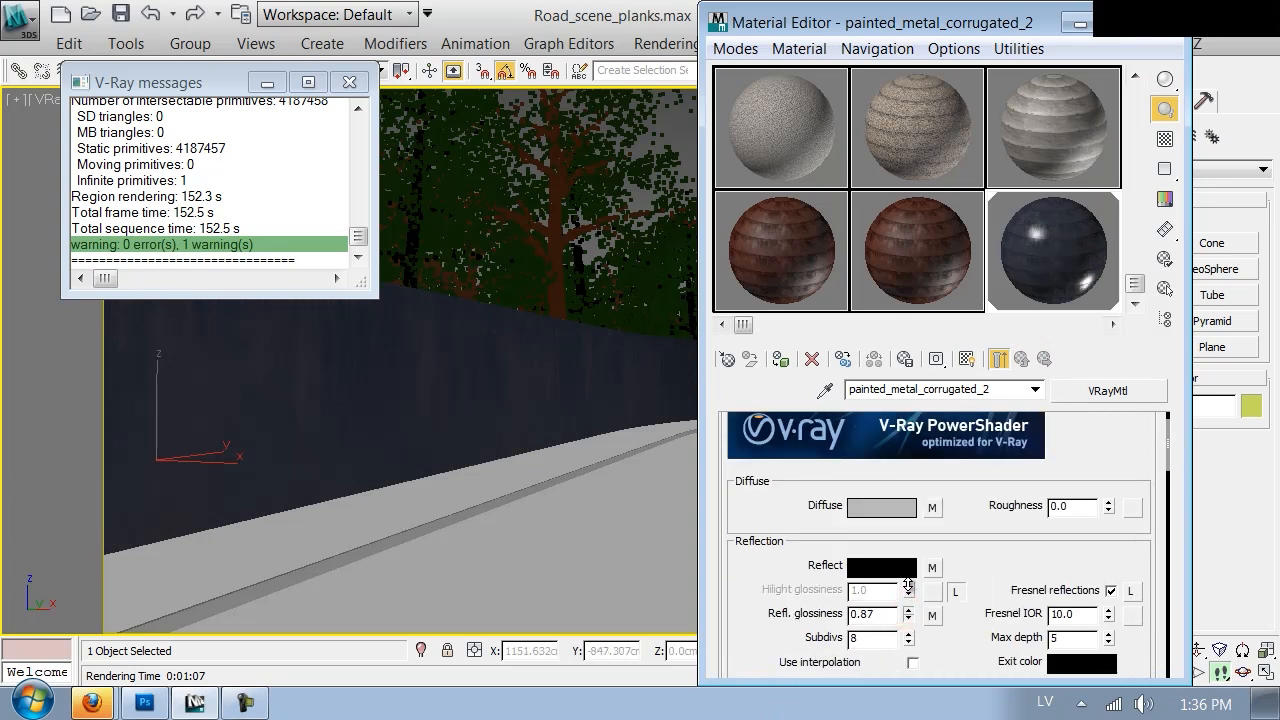
double_click(1029, 270)
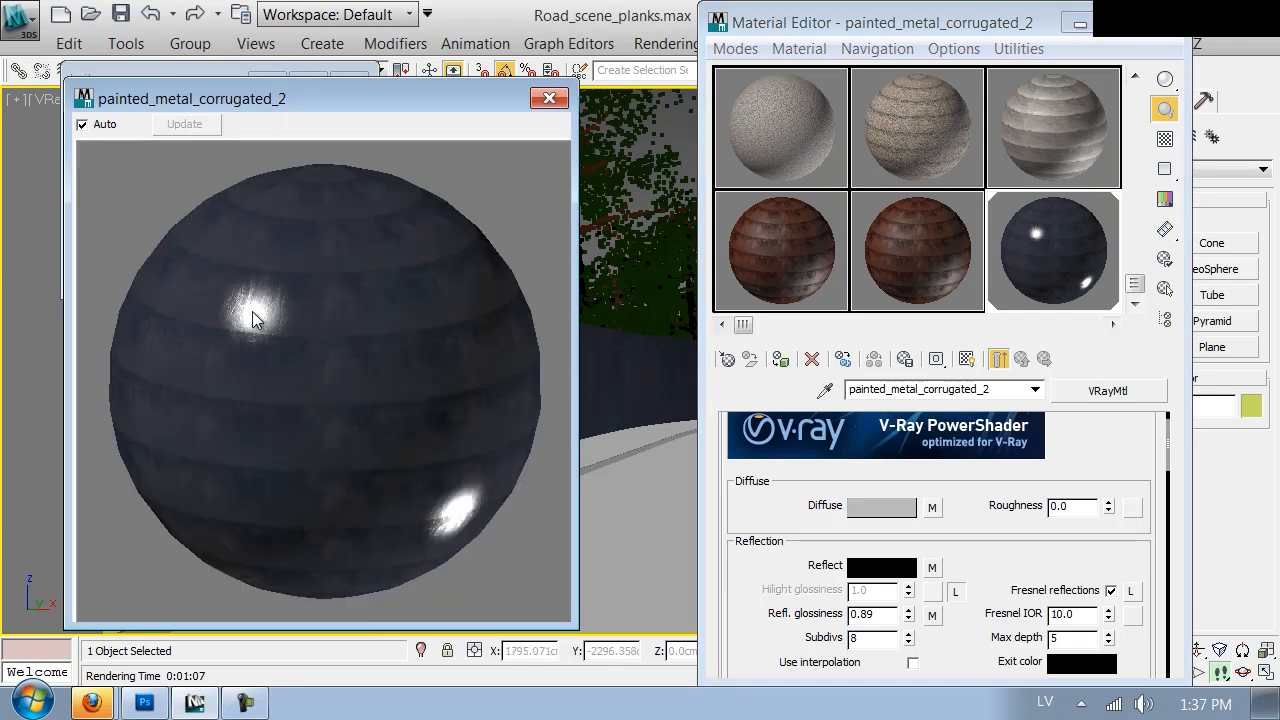
click(549, 98)
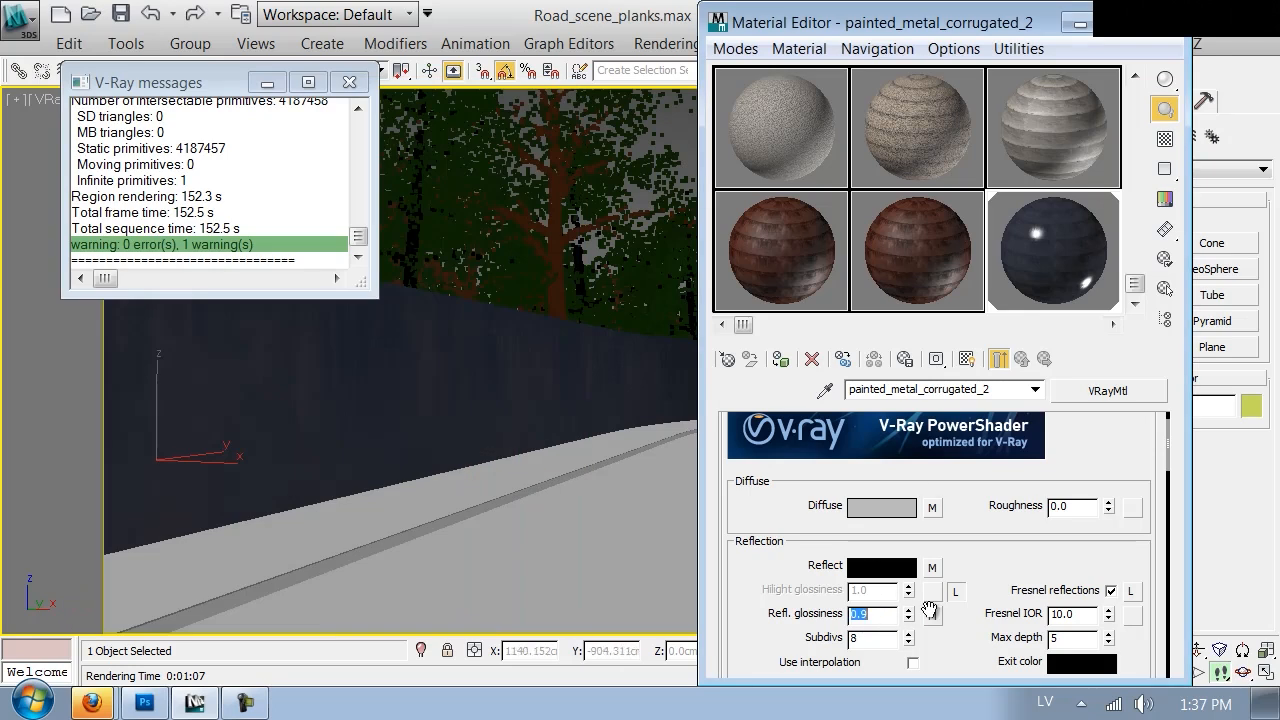
Step: Move the Material Editor out of the way and start a V-Ray render of the wall with the blue painted metal
scroll(971, 660, down, 10)
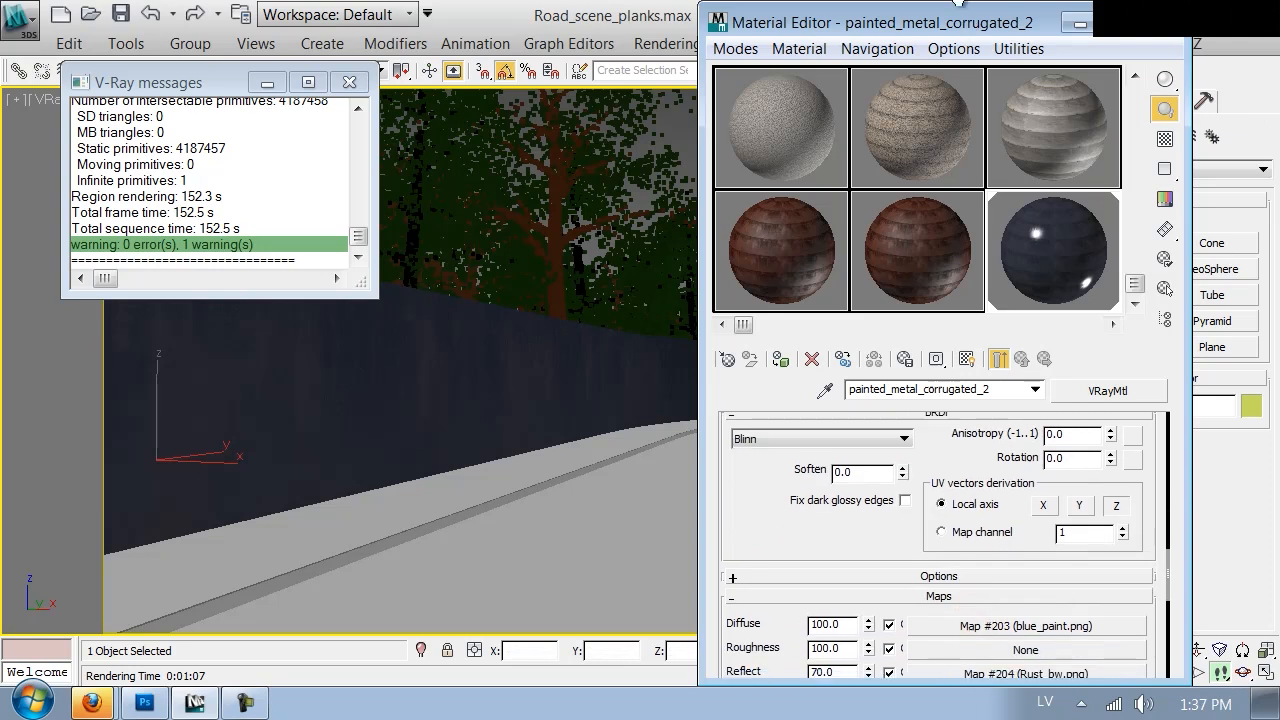
double_click(980, 25)
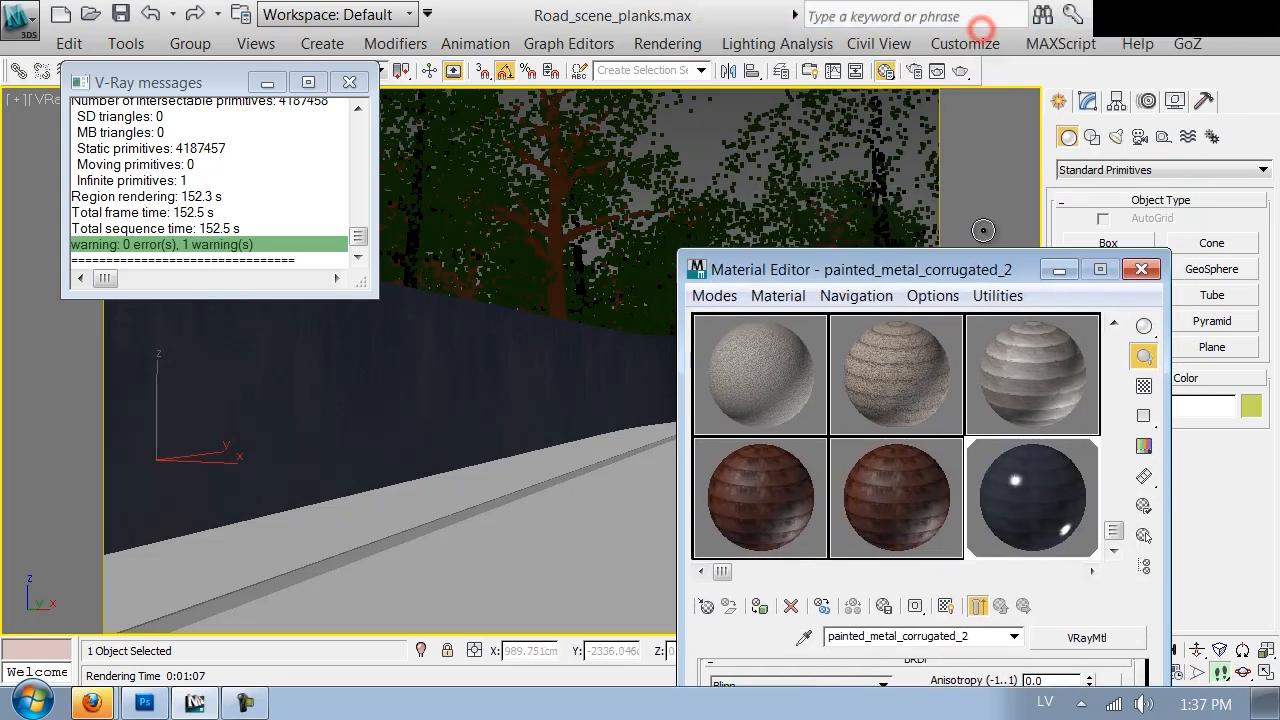
click(957, 74)
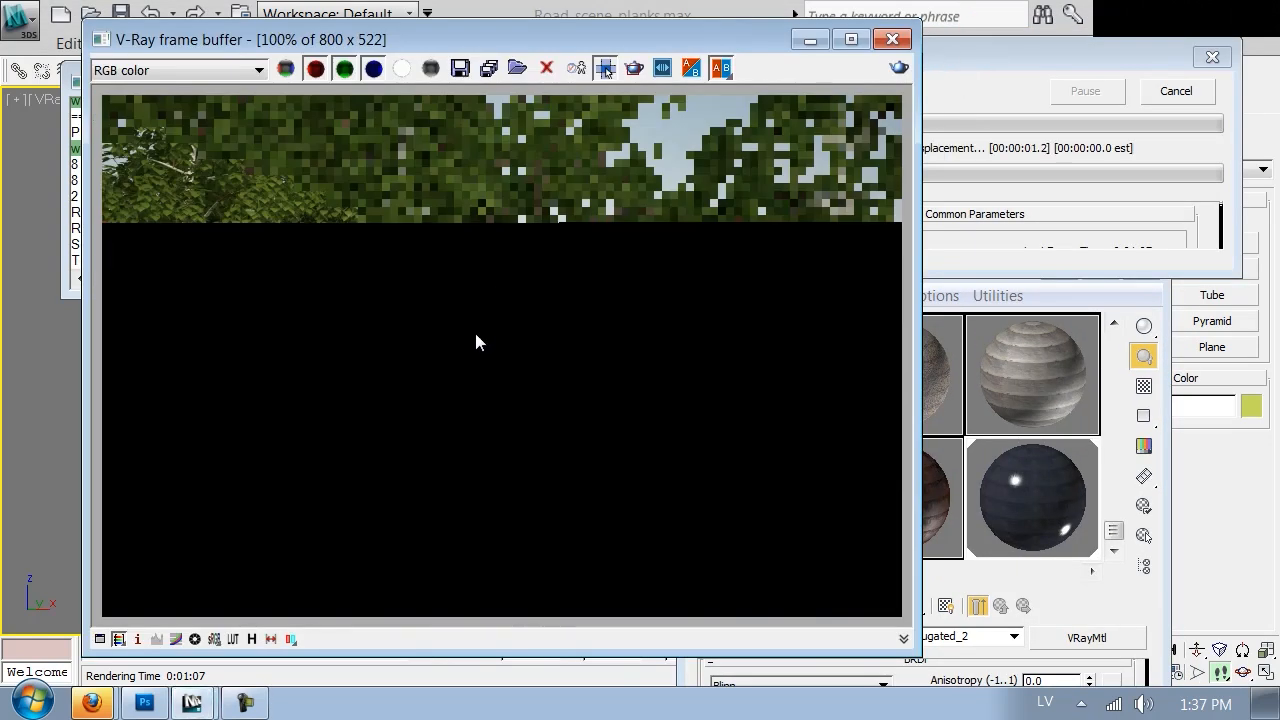